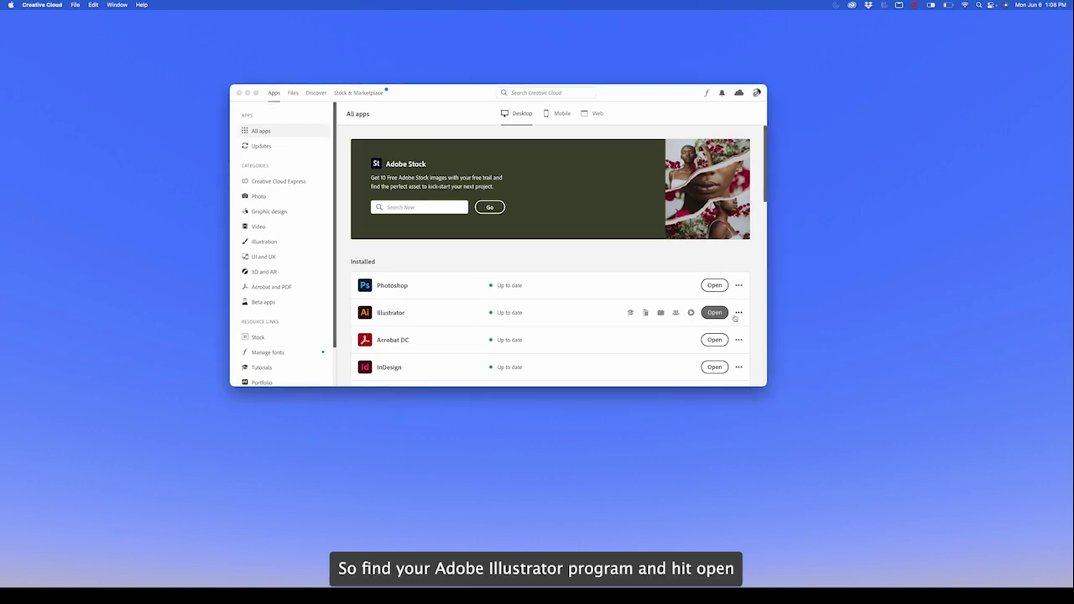
# Step: Launch Illustrator from the Creative Cloud app's Installed apps list
pyautogui.click(714, 312)
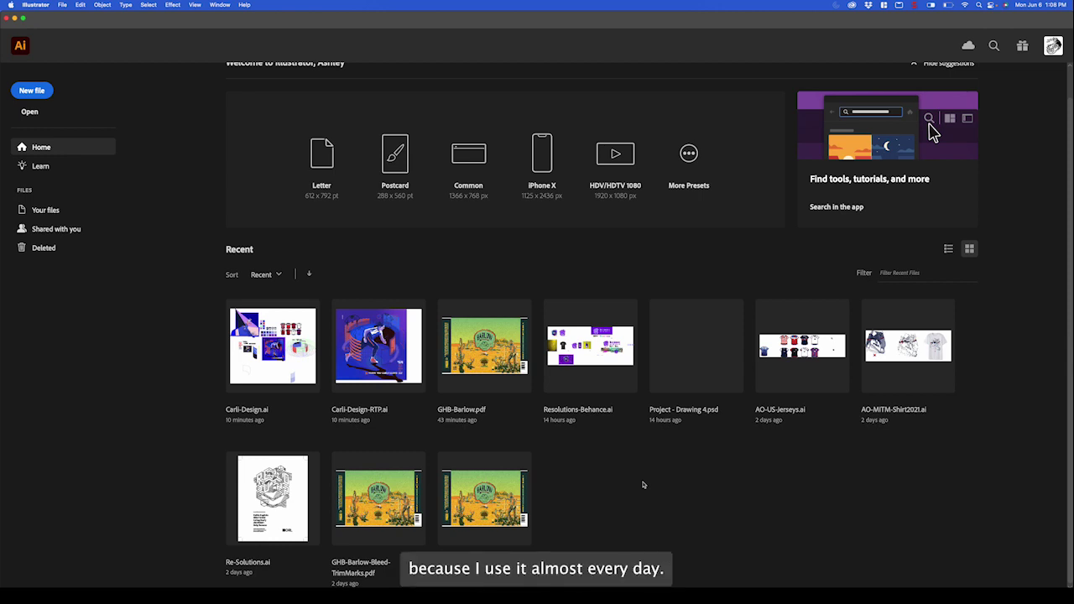
# Step: Create a new Letter document, 8.5 × 11 in with Inches units, Advanced Options collapsed
pyautogui.click(28, 94)
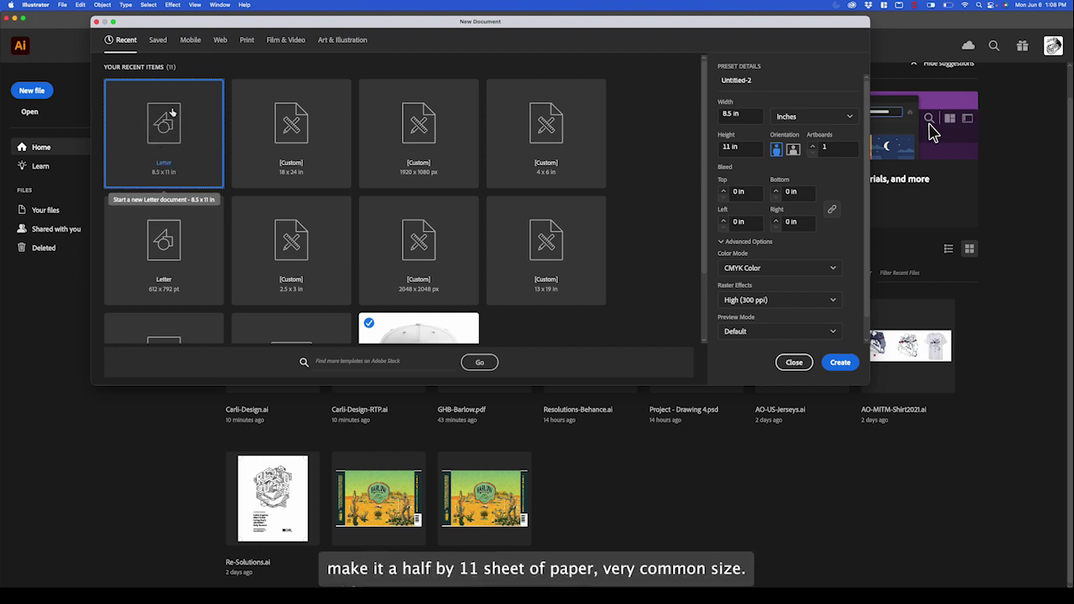
pyautogui.click(738, 114)
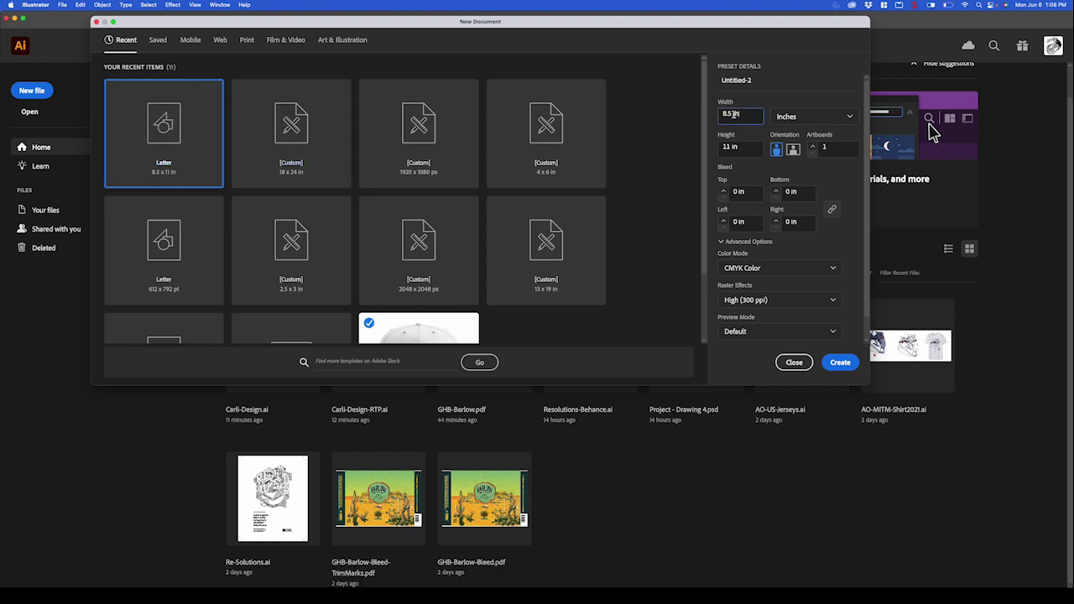
pyautogui.click(803, 118)
pyautogui.click(802, 117)
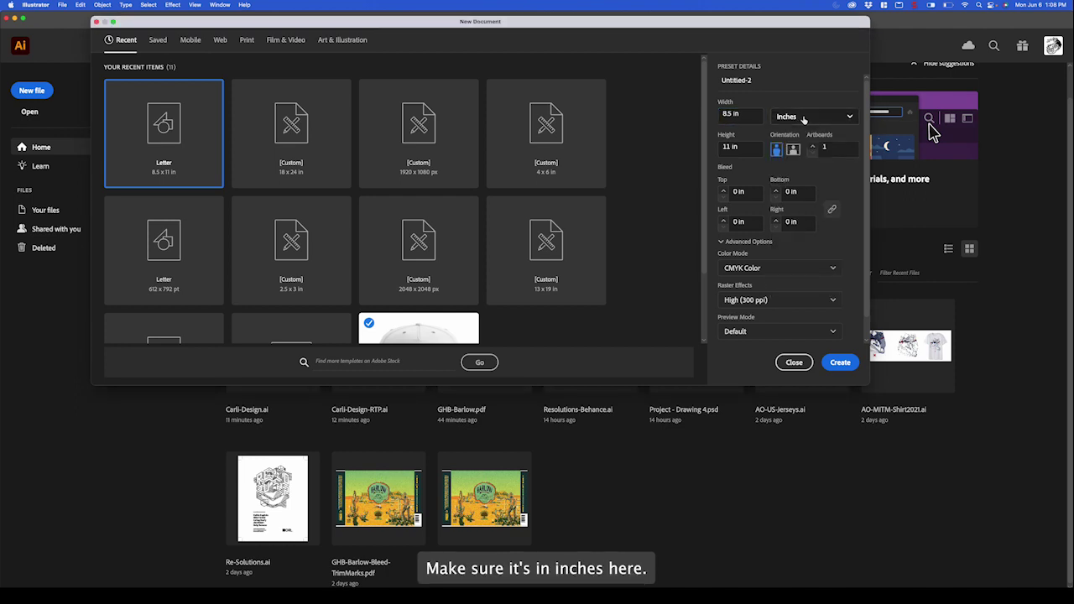
pyautogui.click(803, 118)
pyautogui.click(803, 187)
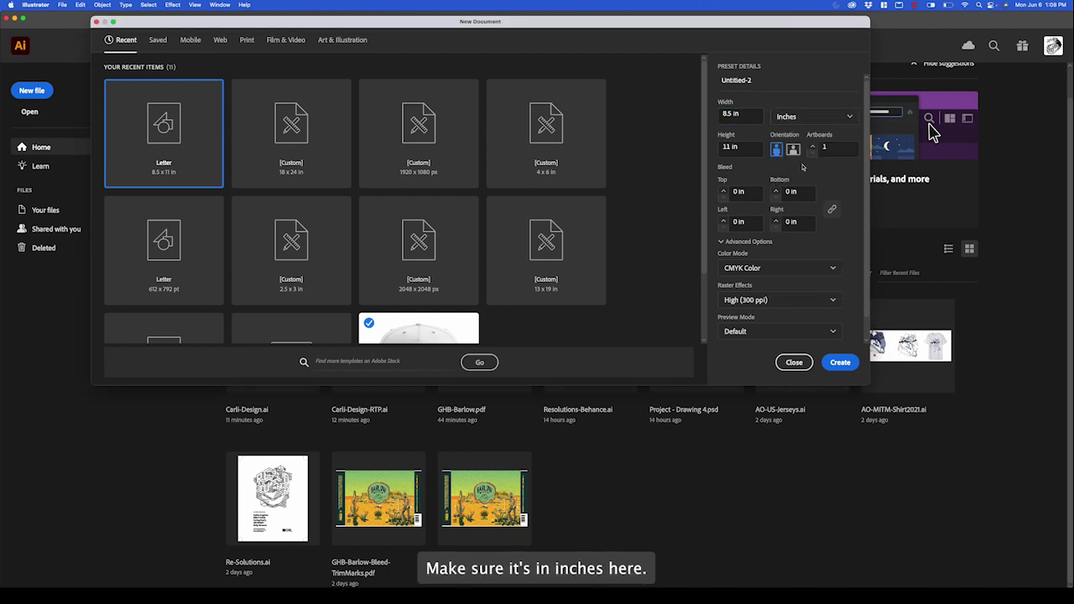
pyautogui.click(803, 117)
pyautogui.click(801, 188)
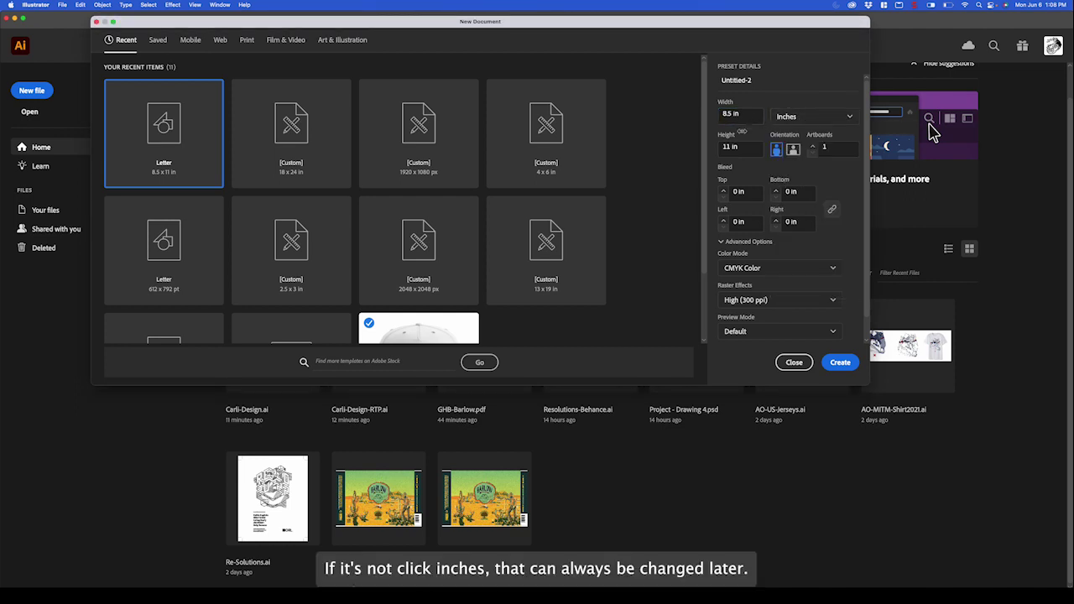
pyautogui.click(743, 150)
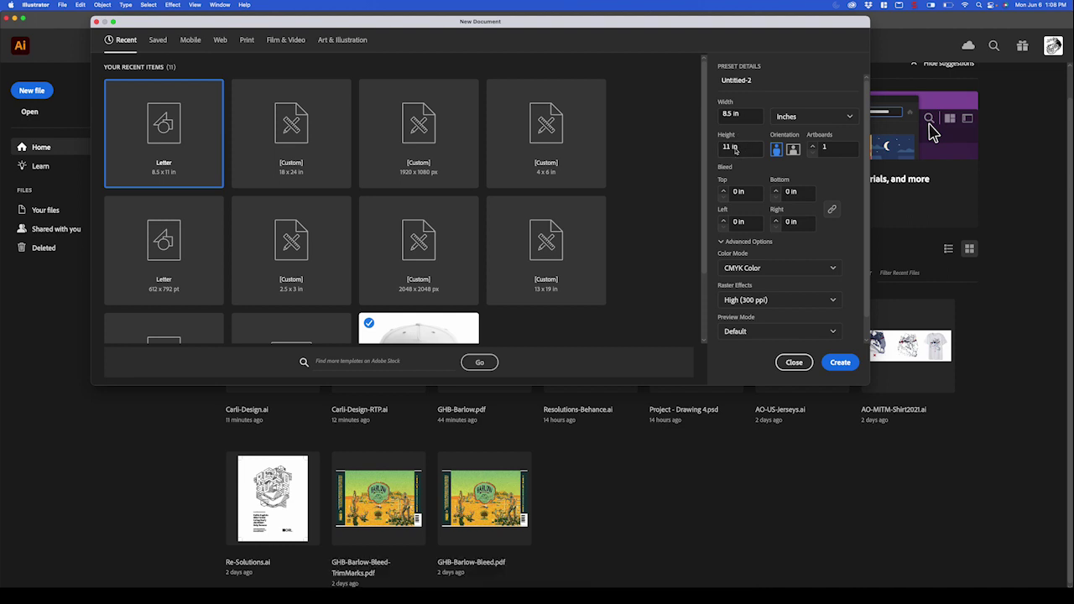
pyautogui.click(722, 243)
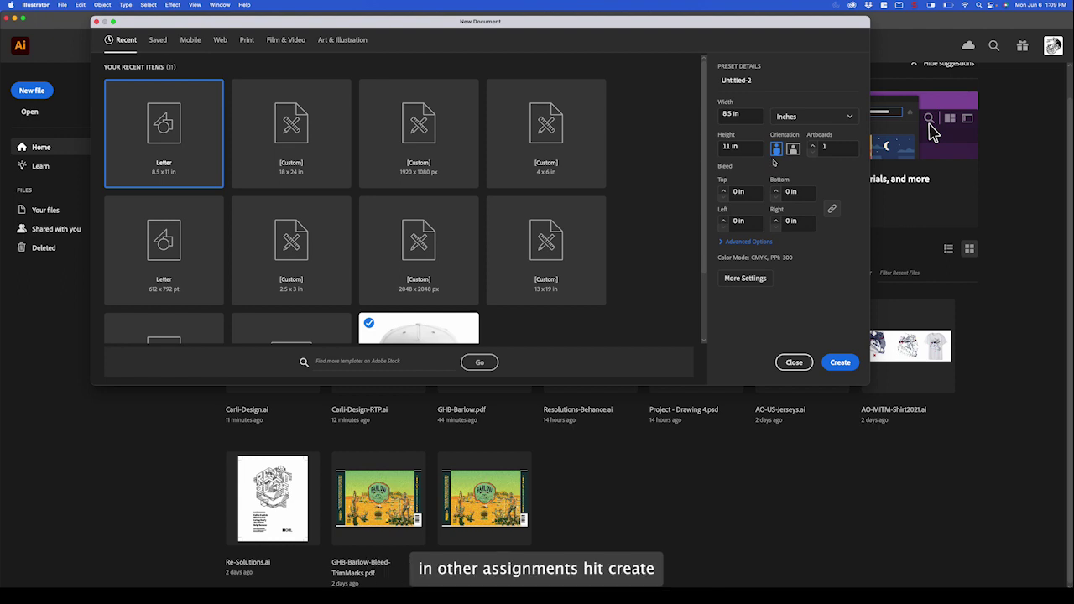
pyautogui.click(847, 365)
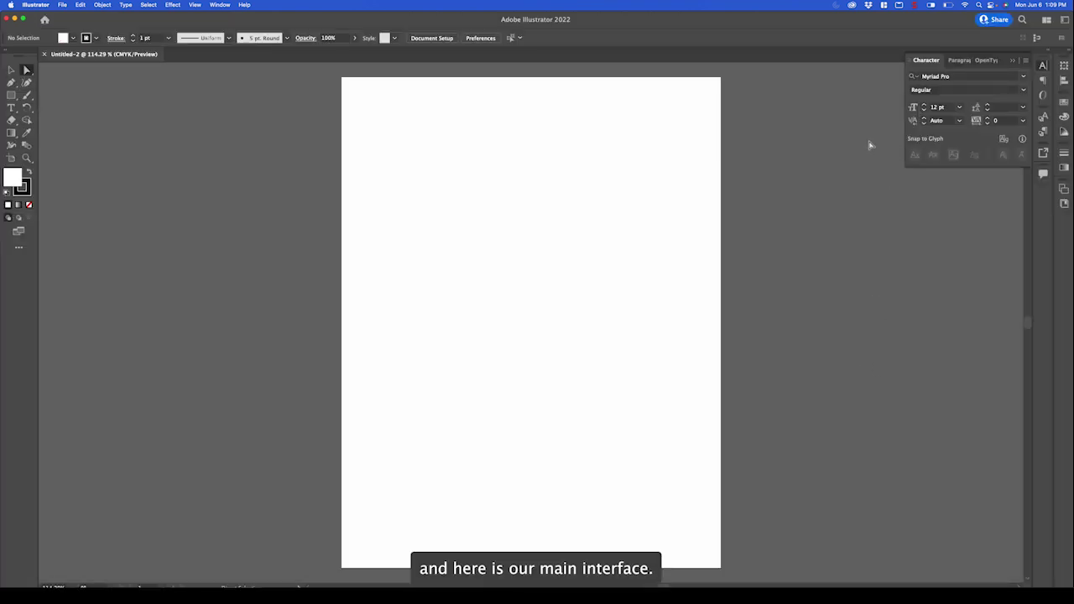
# Step: Collapse the floating Character panel to its icon to clear the artboard
pyautogui.click(1012, 62)
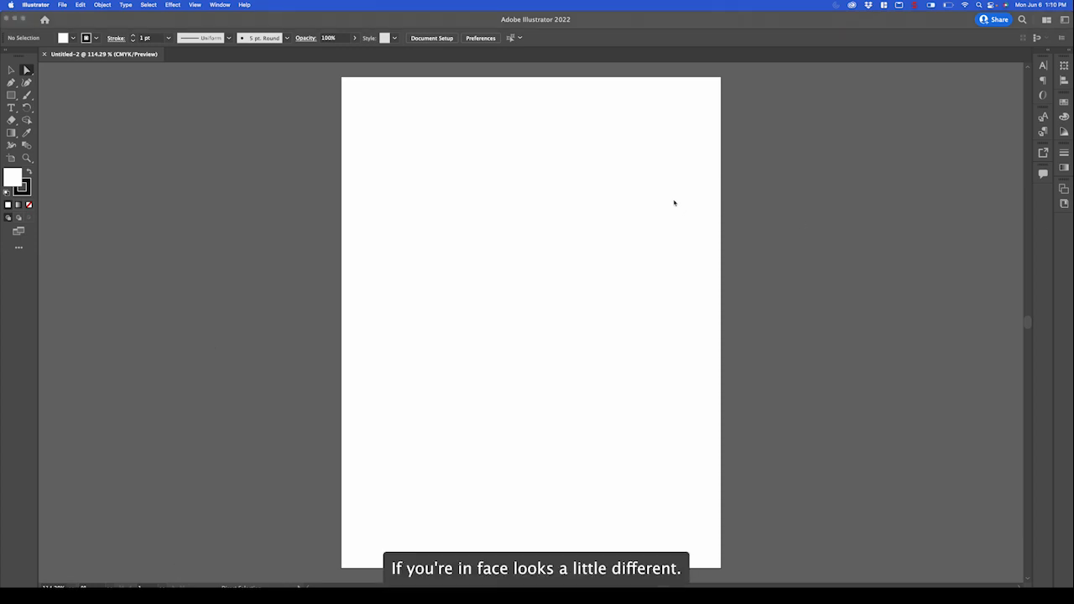
# Step: Toggle the Toolbar to one column and back to two, then expand the panel dock
pyautogui.click(7, 54)
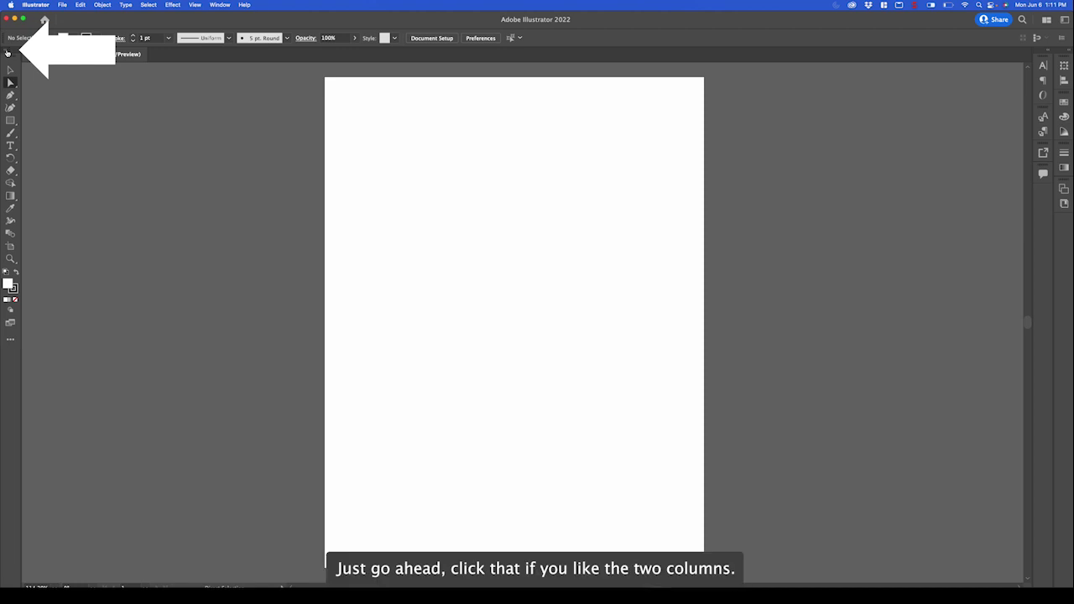
pyautogui.click(8, 53)
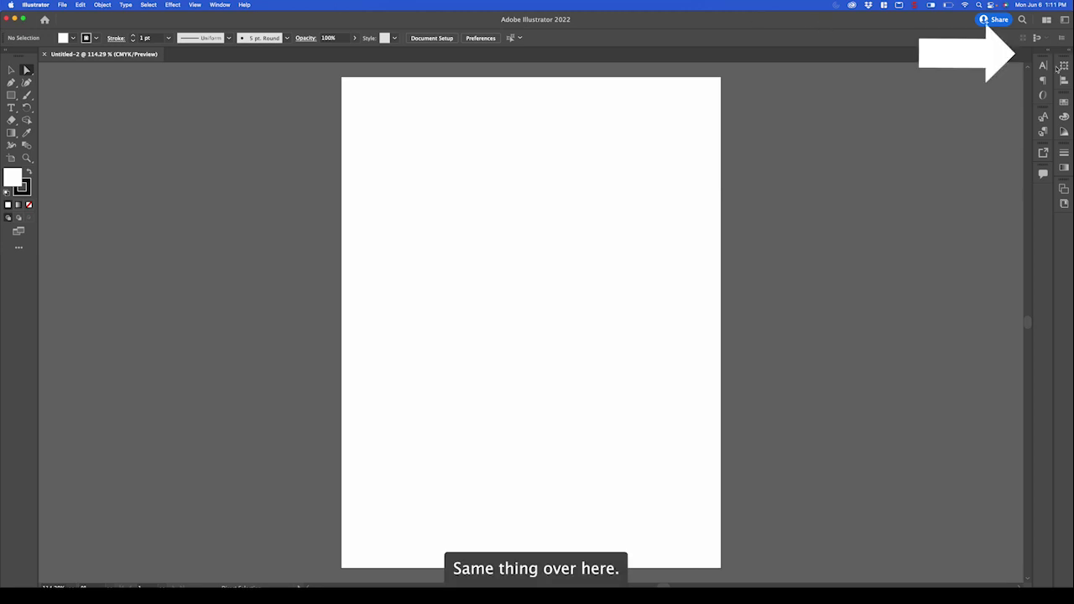
pyautogui.click(1048, 53)
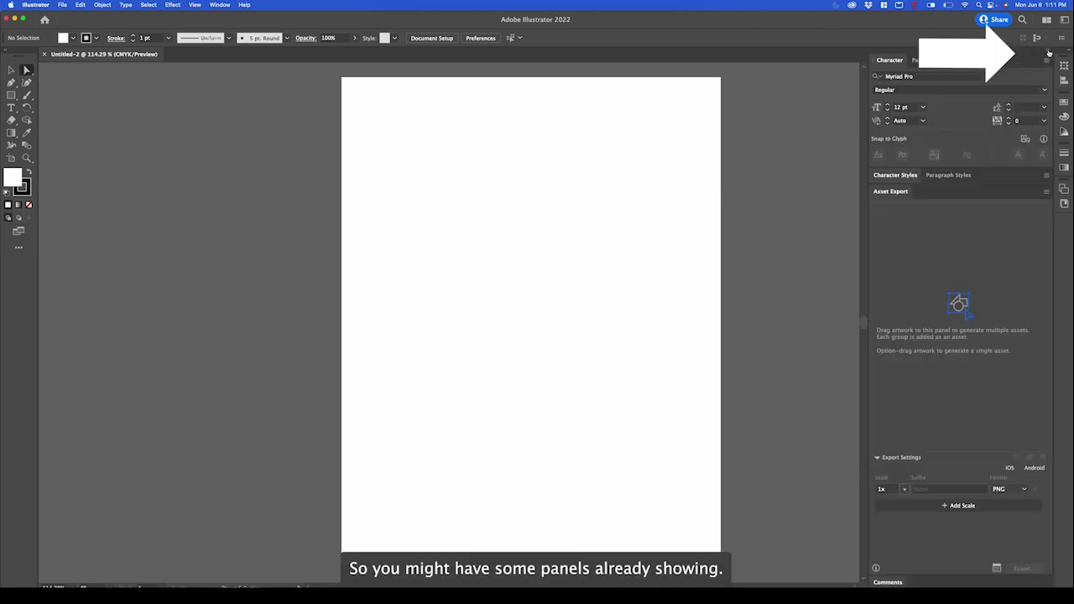
pyautogui.click(1048, 53)
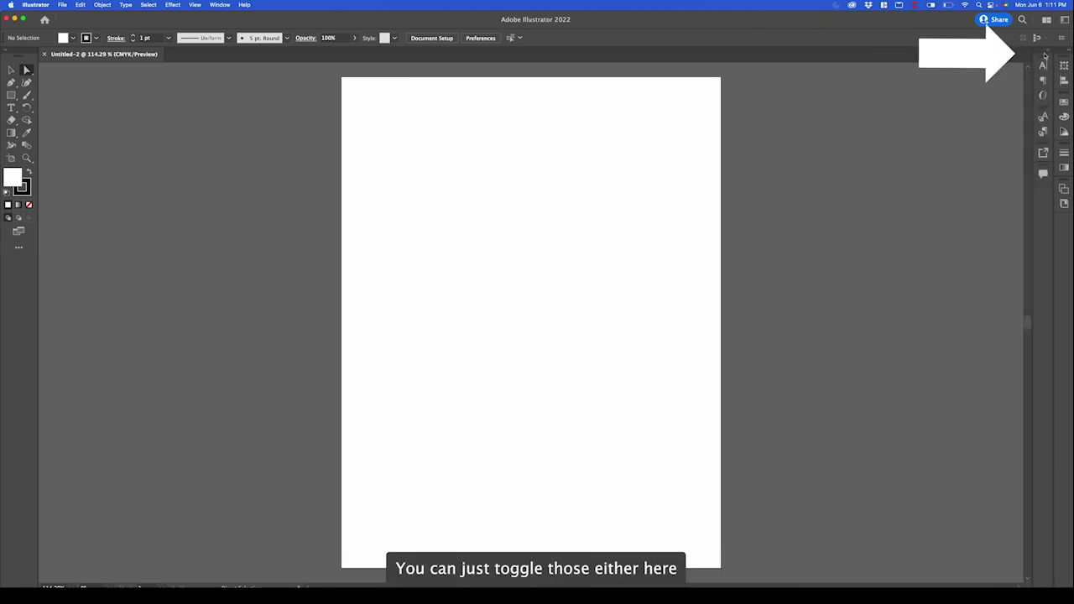
pyautogui.click(1048, 54)
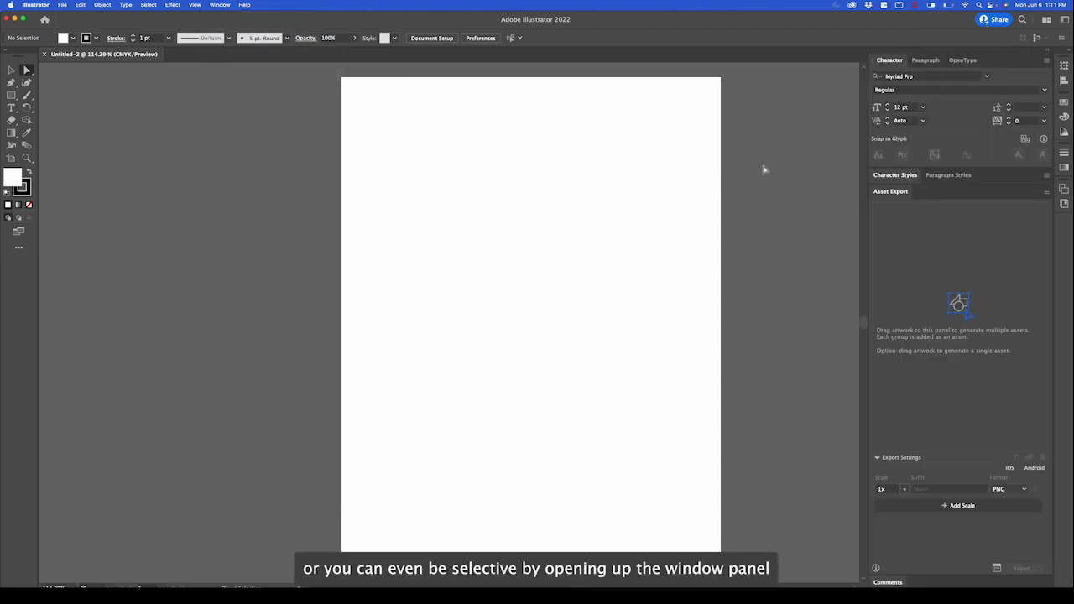
# Step: Browse the Window menu's list of panels and close it without changes
pyautogui.click(220, 5)
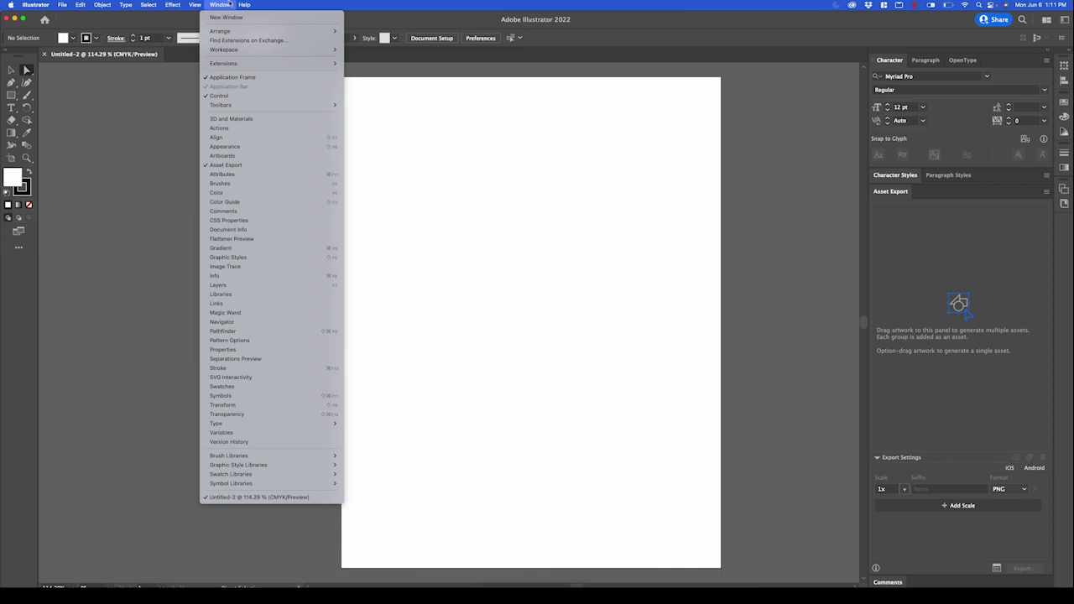
pyautogui.click(532, 211)
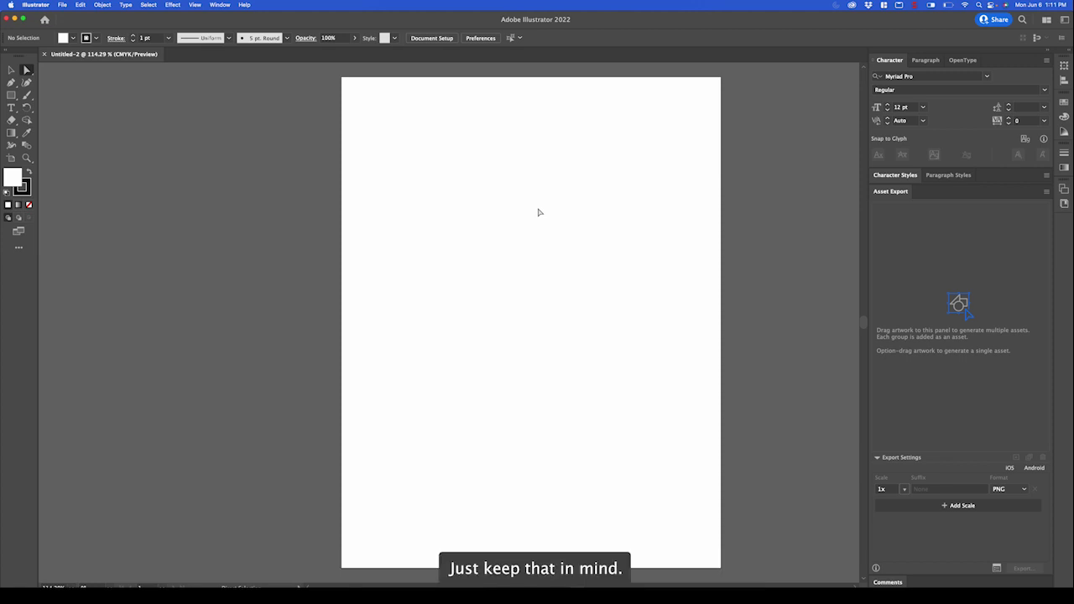
pyautogui.hscroll(3, 540, 212)
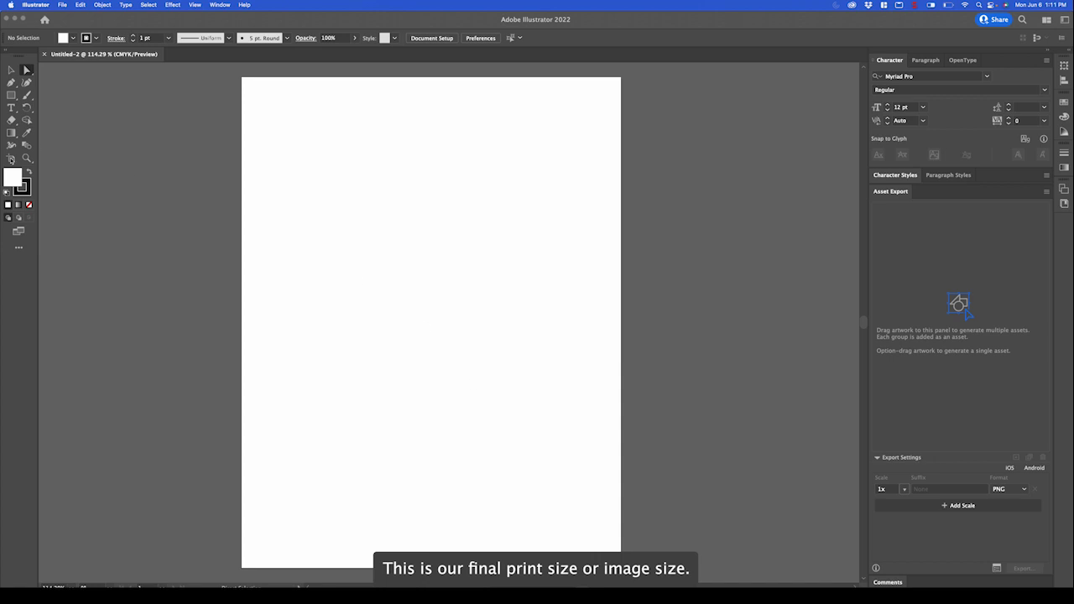
pyautogui.click(11, 160)
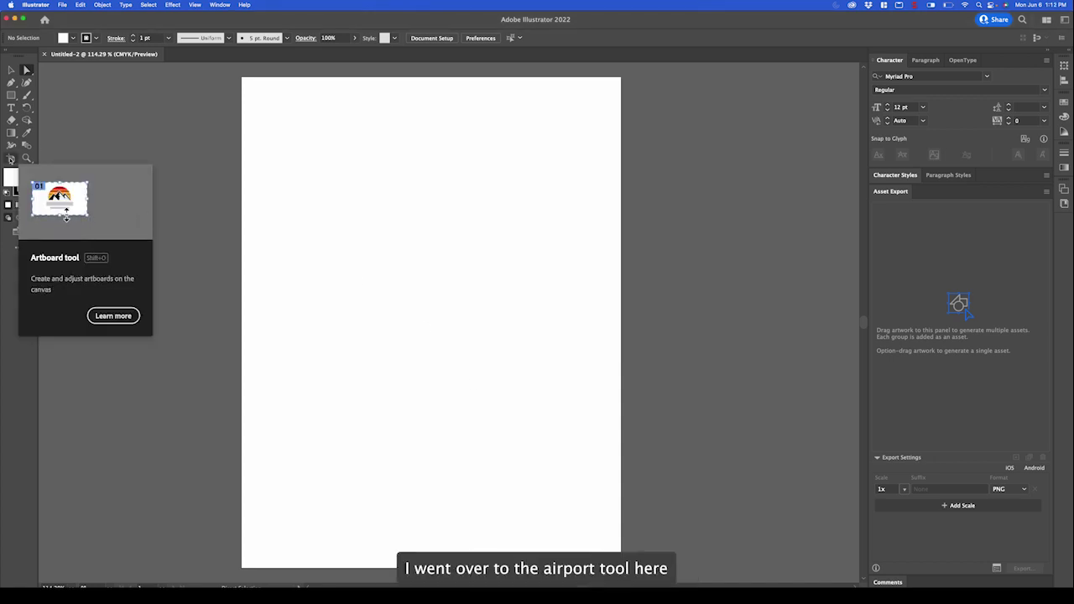
pyautogui.click(11, 159)
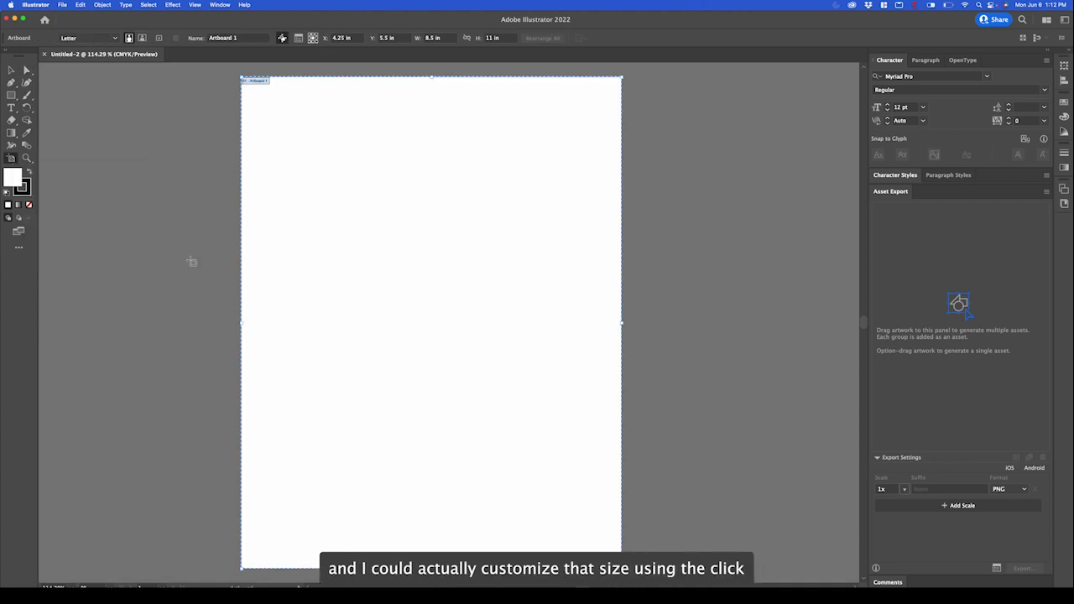
pyautogui.moveTo(241, 322); pyautogui.dragTo(64, 307)
pyautogui.press('super+z')
pyautogui.moveTo(622, 322); pyautogui.dragTo(763, 322)
pyautogui.press('super+z')
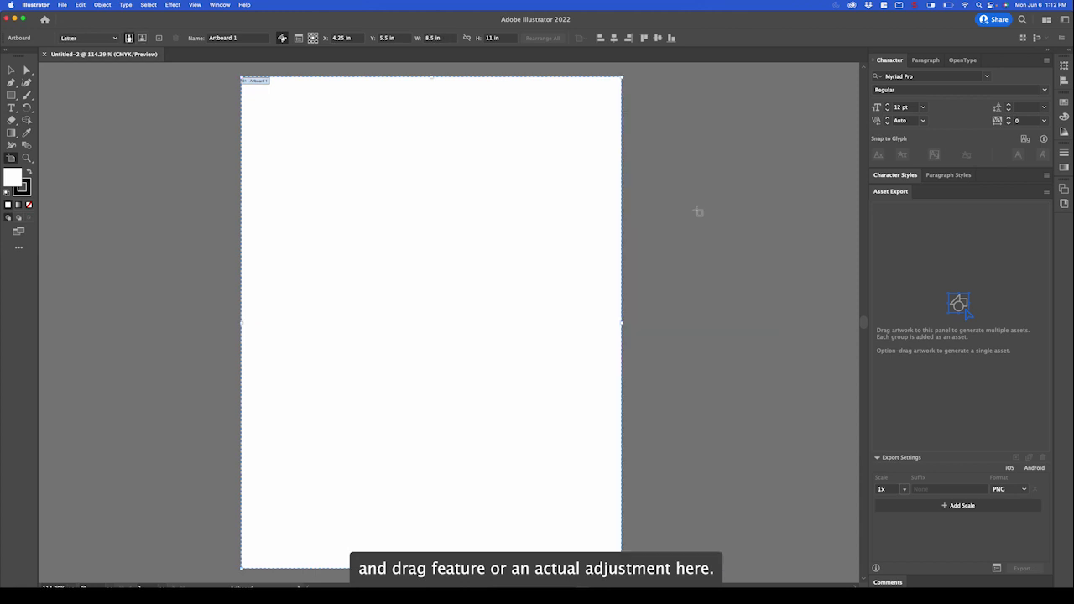
pyautogui.click(438, 37)
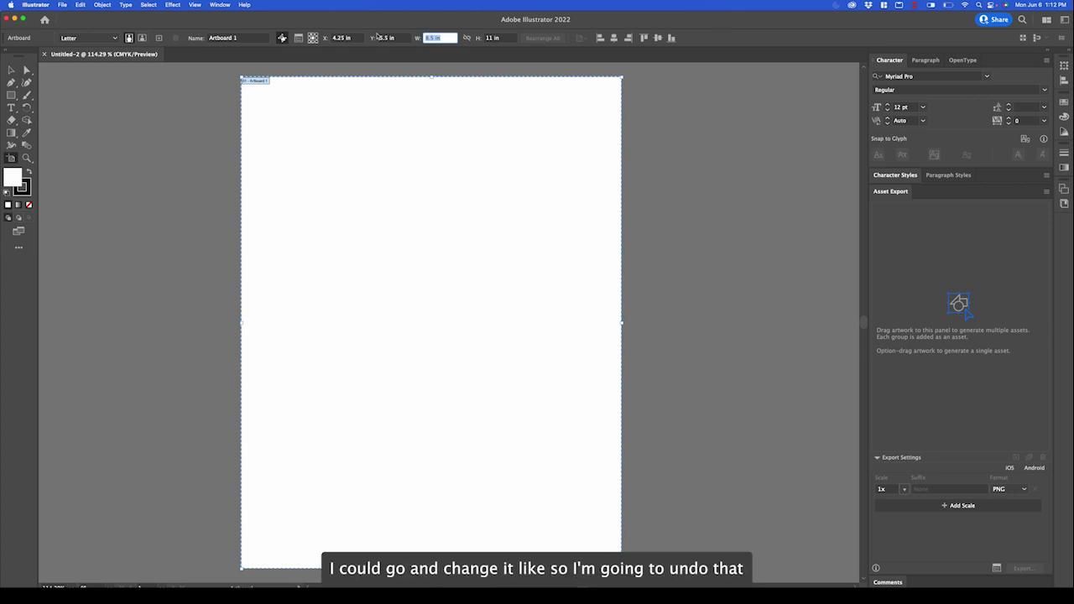
pyautogui.write('11')
pyautogui.press('Return')
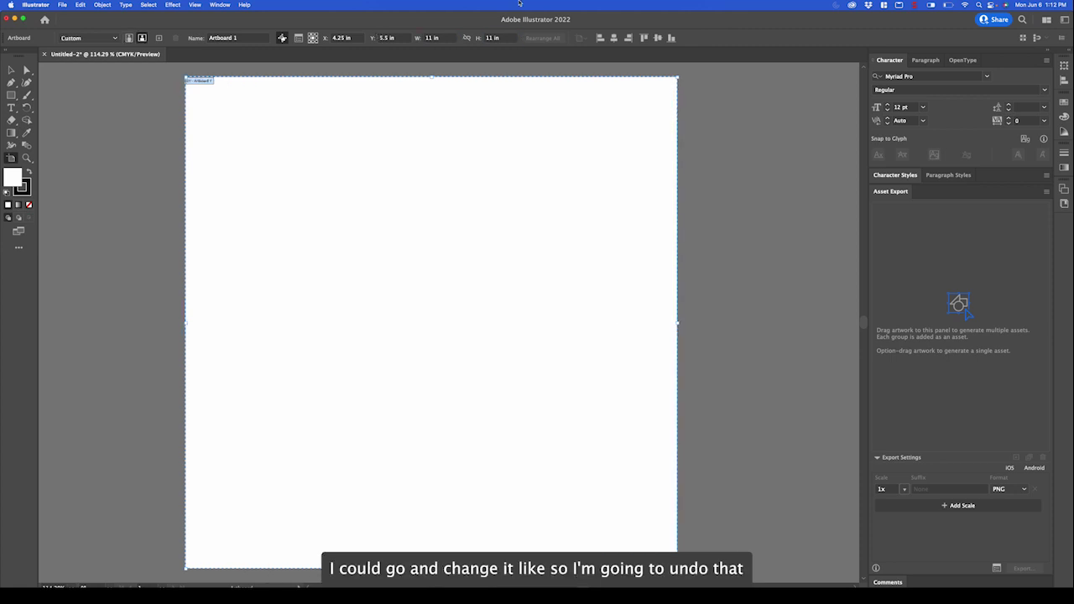
pyautogui.click(84, 4)
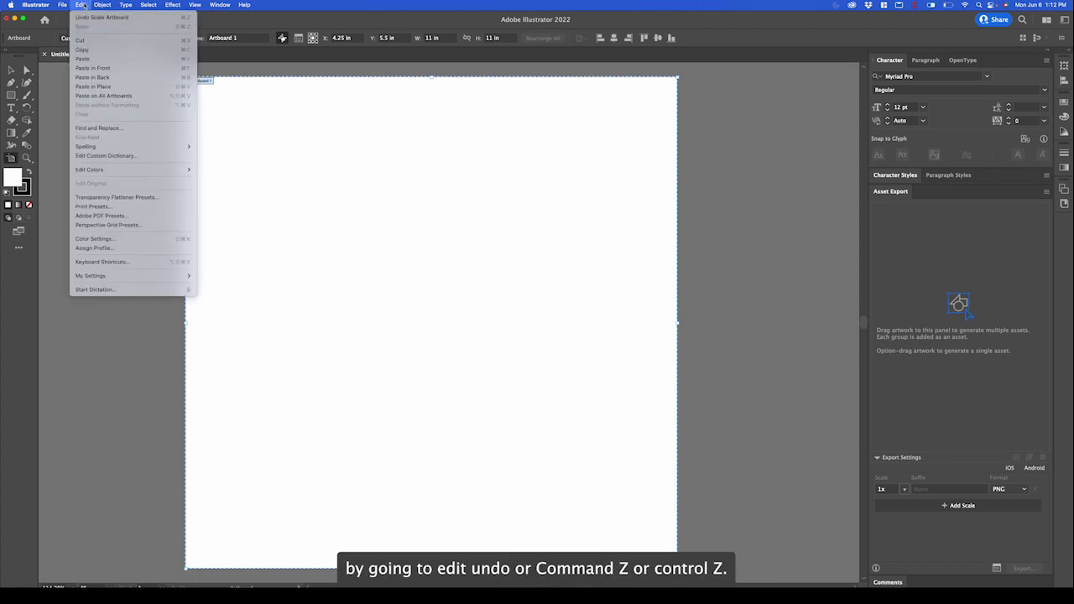
pyautogui.click(87, 17)
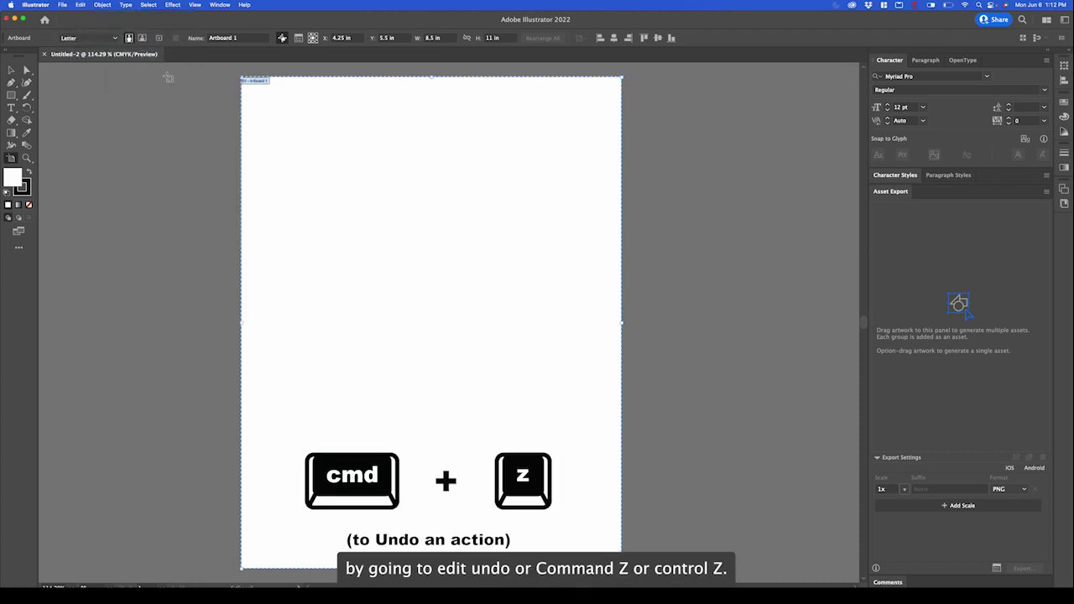
pyautogui.press('Escape')
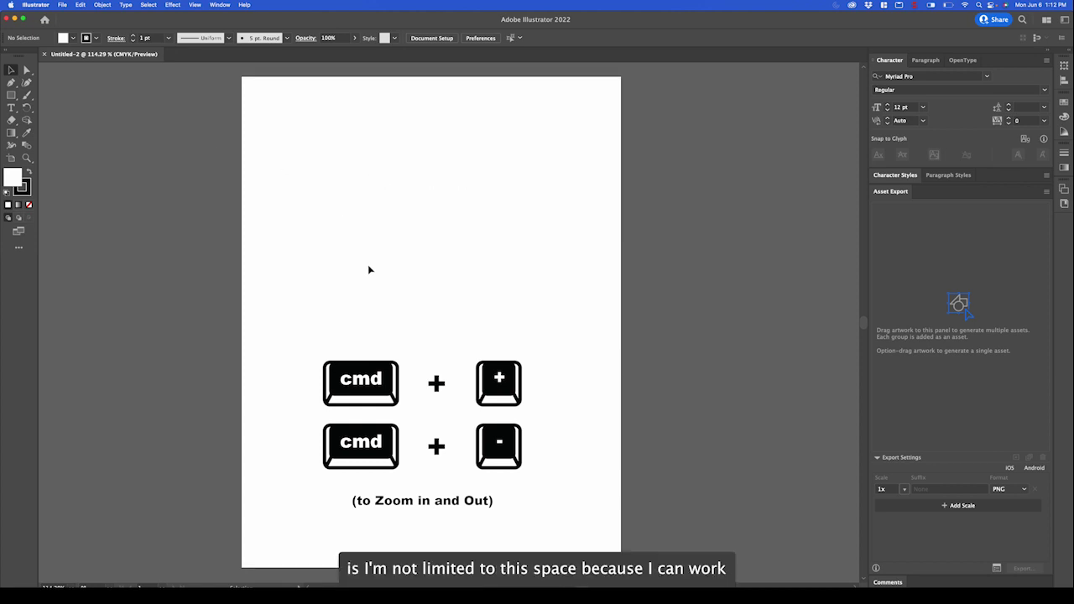
# Step: Zoom far out until the Letter artboard sits small amid the empty pasteboard
pyautogui.press('super+minus')
pyautogui.press('super+minus')
pyautogui.press('super+minus')
pyautogui.press('super+minus')
pyautogui.press('super+minus')
pyautogui.press('super+minus')
pyautogui.press('super+minus')
pyautogui.press('super+minus')
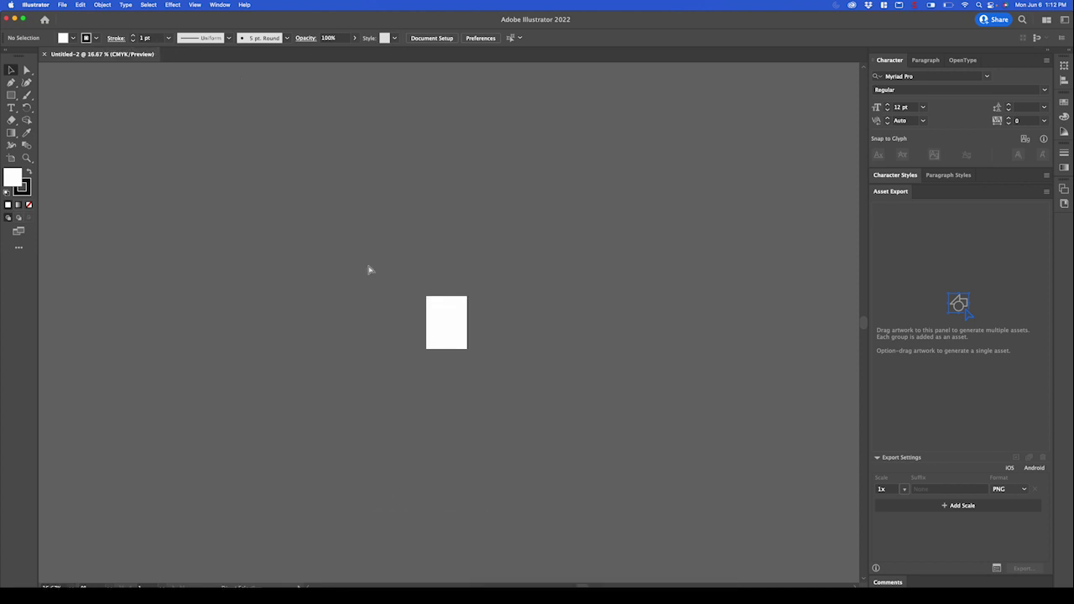
pyautogui.press('super+plus')
pyautogui.press('super+plus')
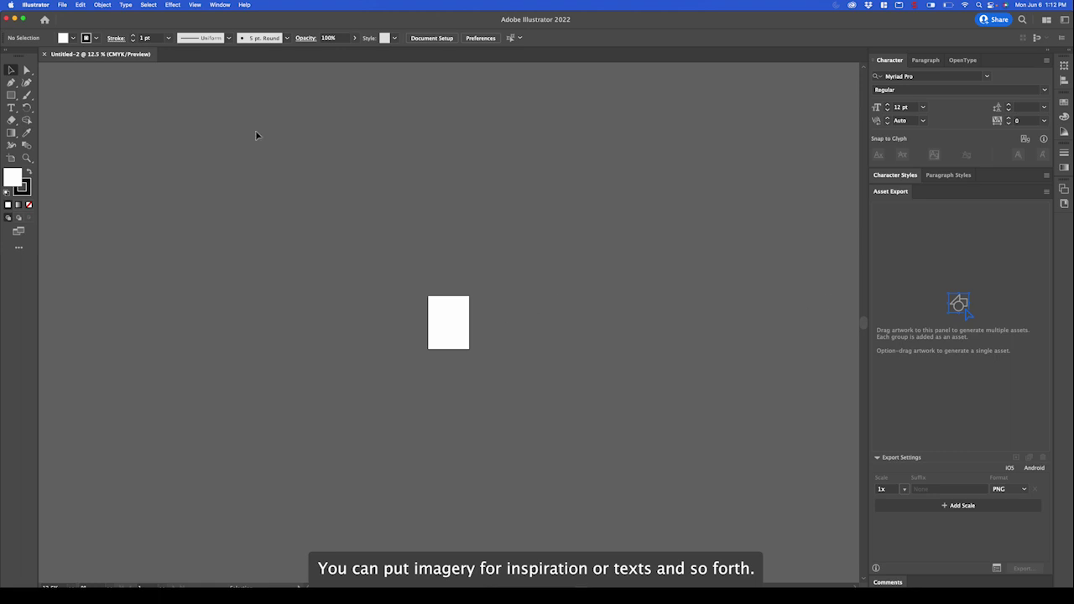
# Step: Open Carli-Design-RTP.ai via File > Open, searching for 'carli'
pyautogui.click(63, 4)
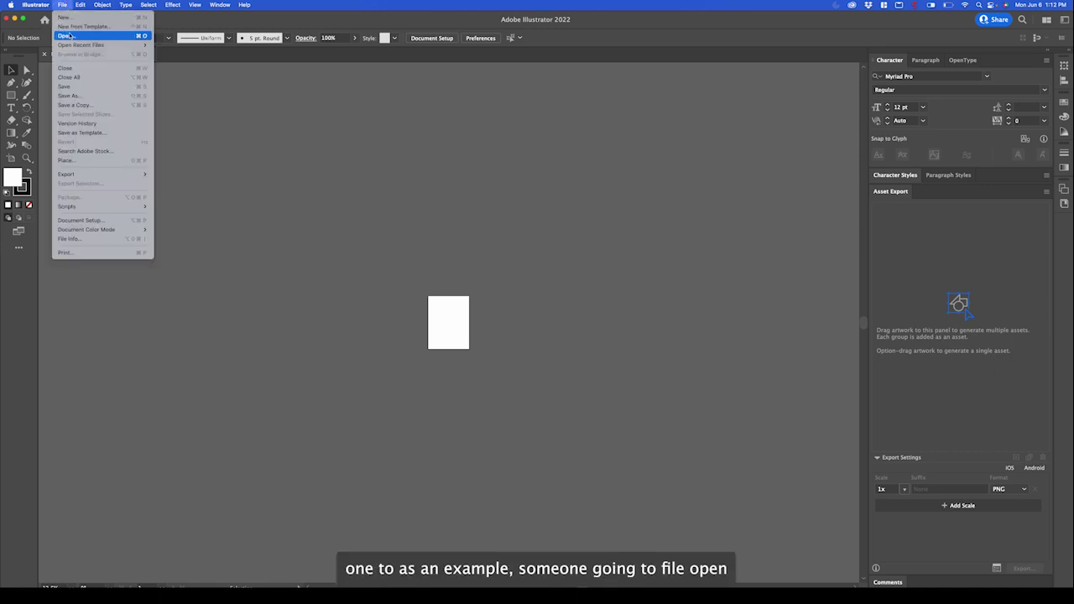
pyautogui.click(72, 36)
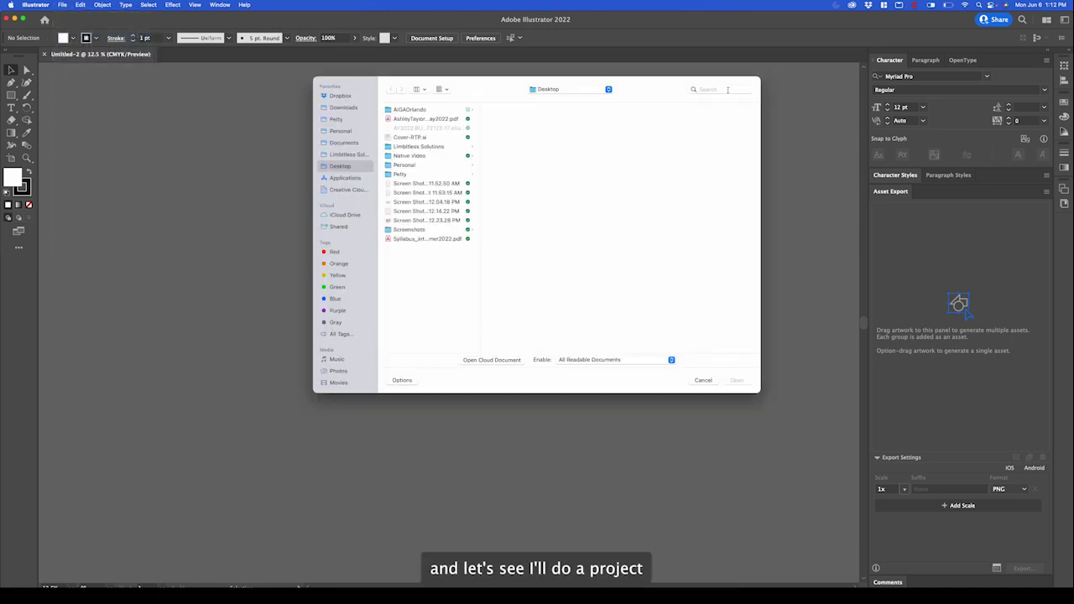
pyautogui.click(729, 88)
pyautogui.write('carli')
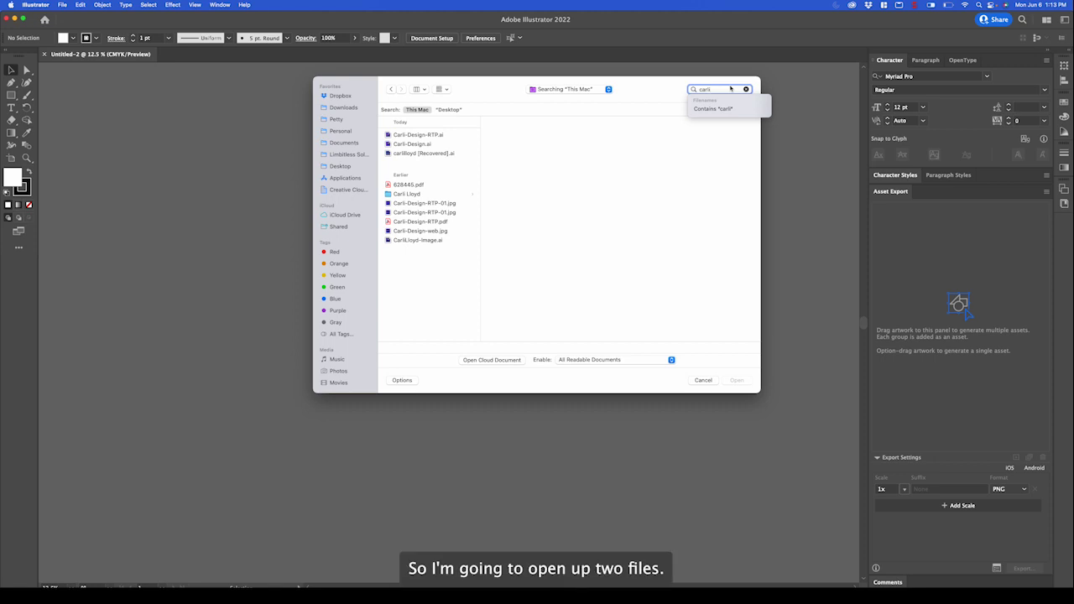
pyautogui.click(421, 135)
pyautogui.click(735, 380)
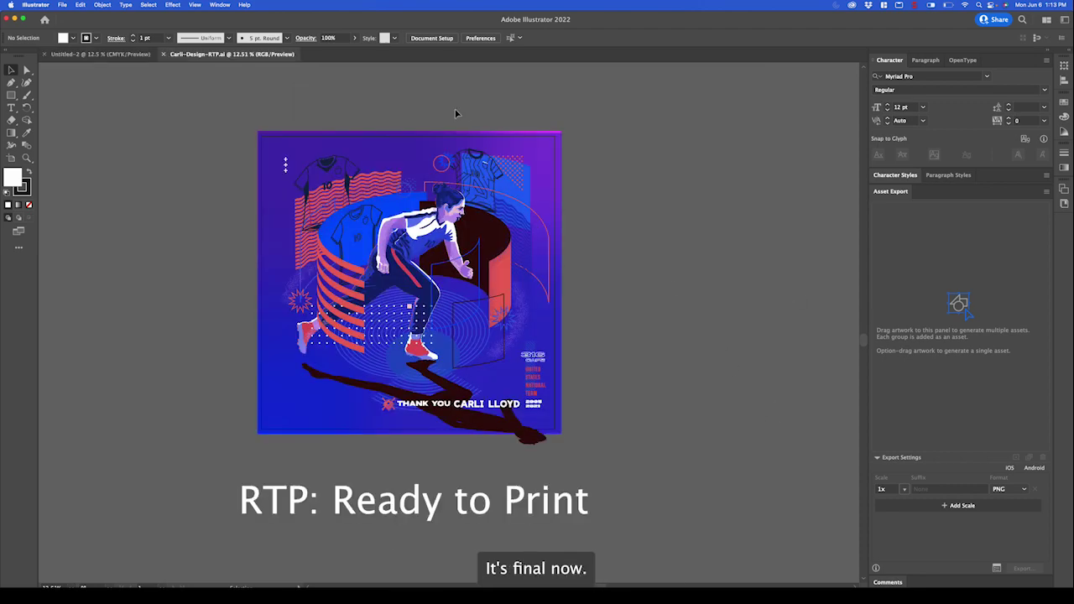
# Step: Fit the Carli design in the window and pan around to inspect its pasteboard assets
pyautogui.press('super+0')
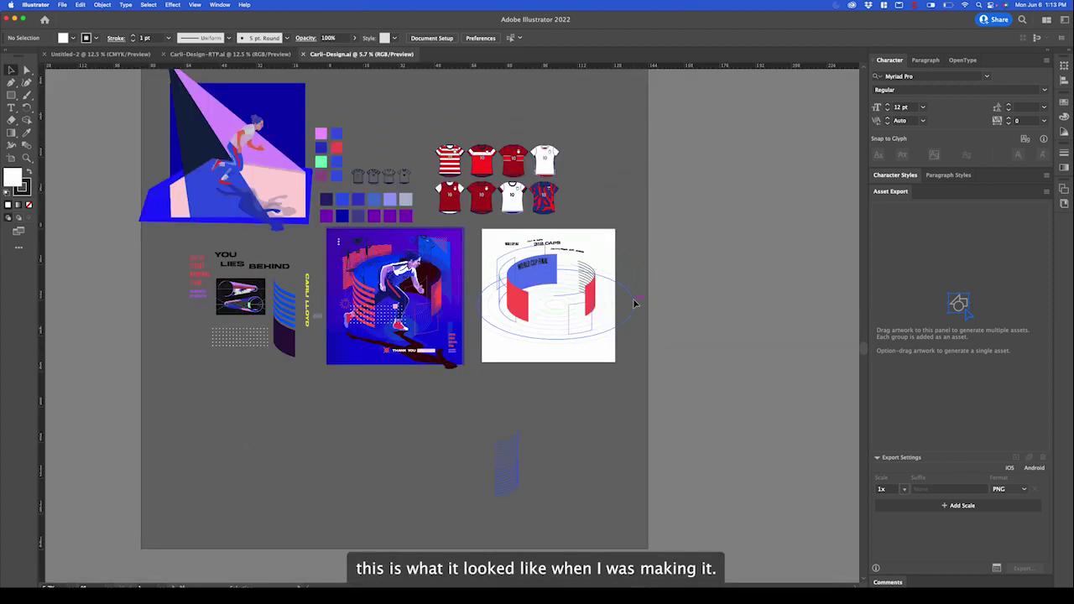
pyautogui.scroll(2, 635, 304)
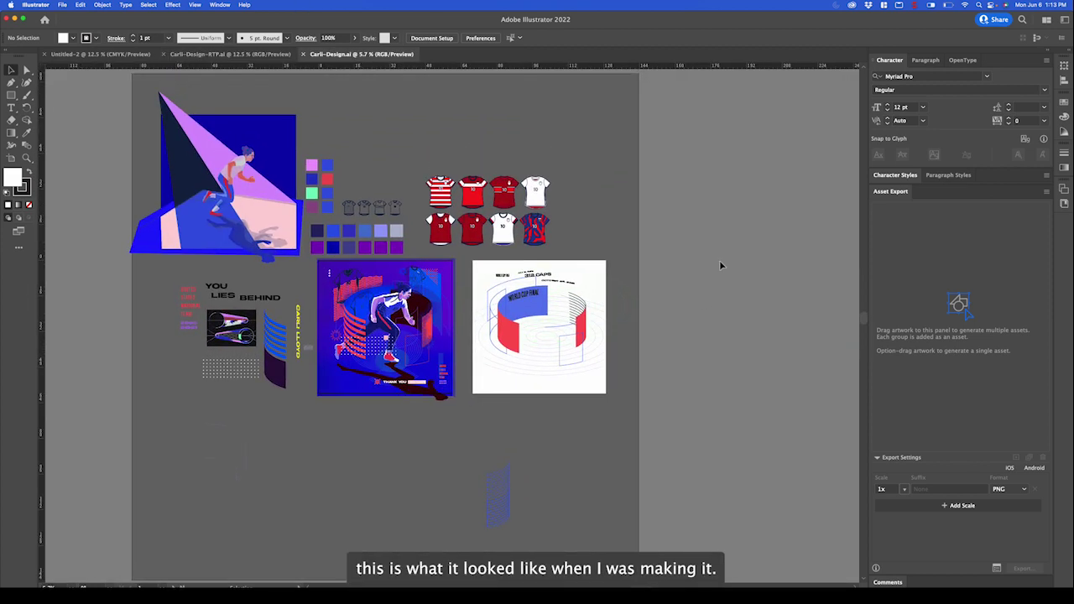
pyautogui.moveTo(269, 323); pyautogui.dragTo(304, 369)
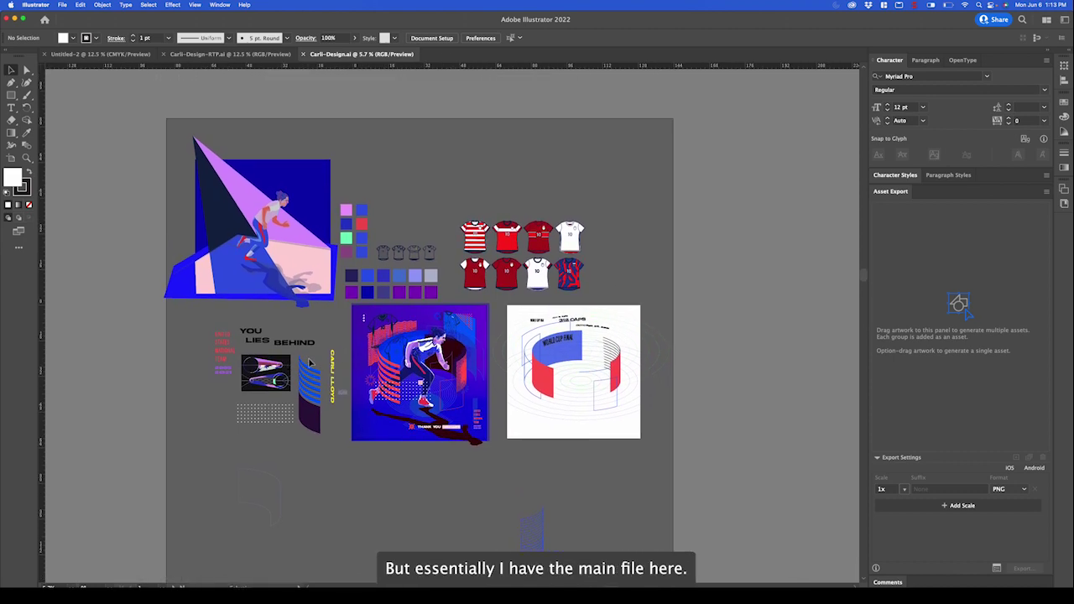
pyautogui.scroll(2, 482, 359)
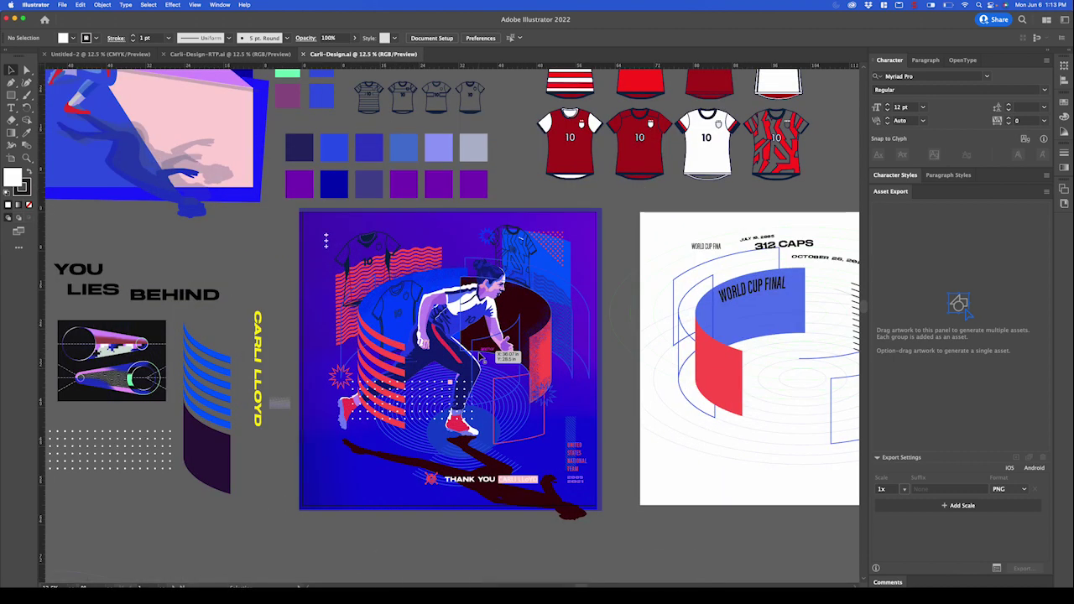
pyautogui.hscroll(5, 483, 356)
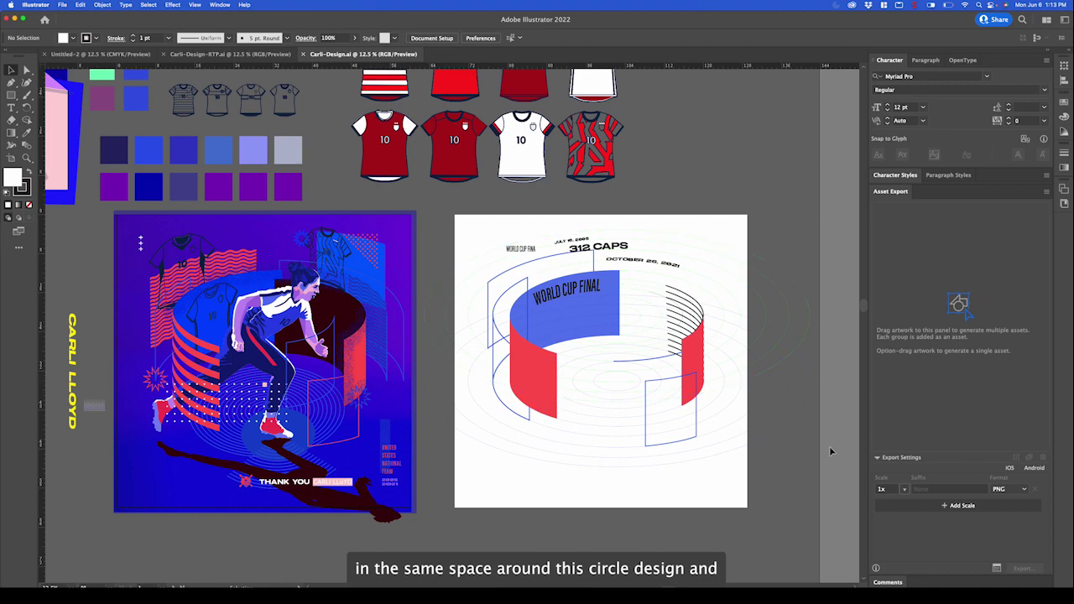
pyautogui.scroll(5, 468, 383)
pyautogui.hscroll(-5, 468, 382)
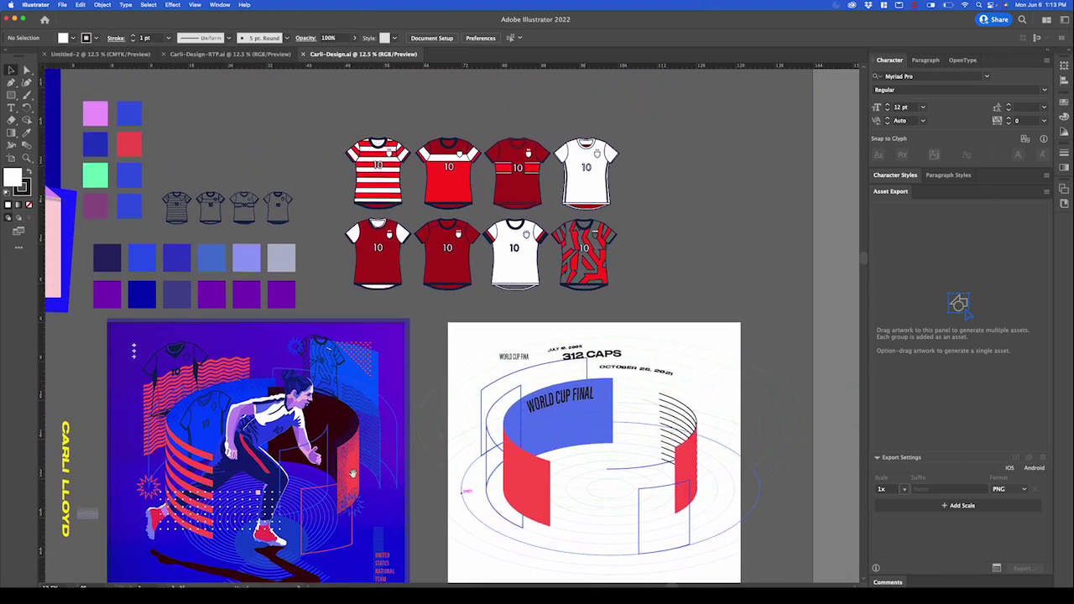
pyautogui.scroll(2, 328, 141)
pyautogui.hscroll(-4, 328, 141)
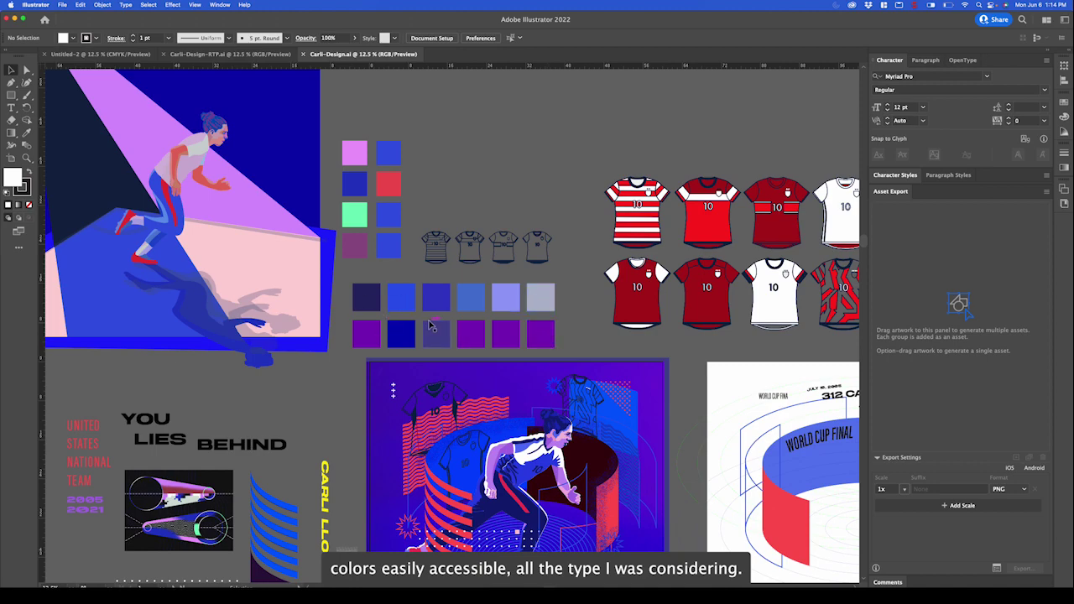
pyautogui.scroll(-4, 412, 327)
pyautogui.hscroll(-3, 411, 327)
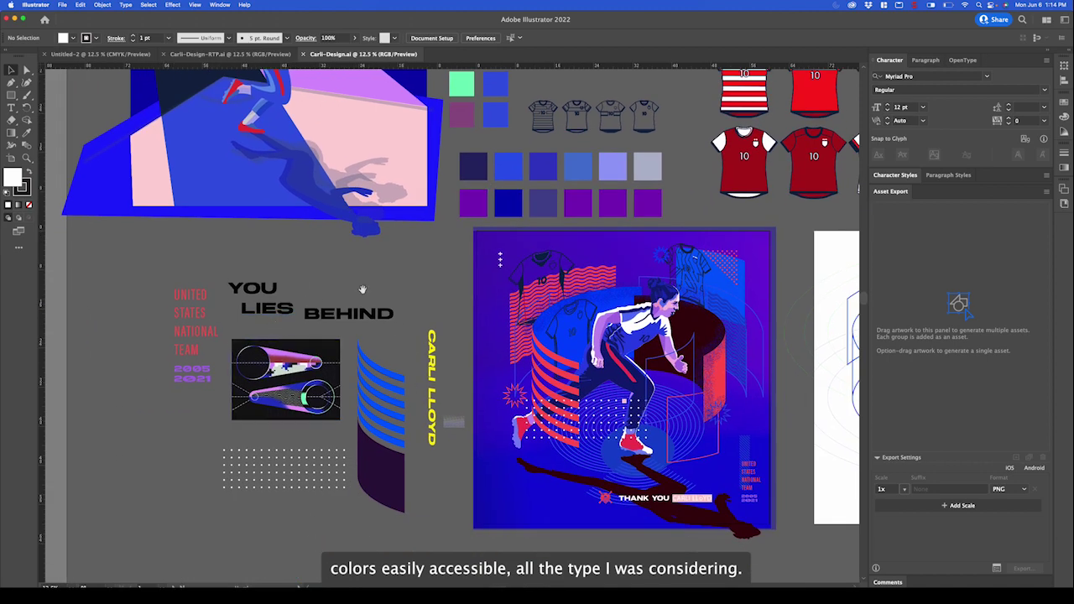
pyautogui.scroll(5, 185, 252)
pyautogui.hscroll(1, 185, 251)
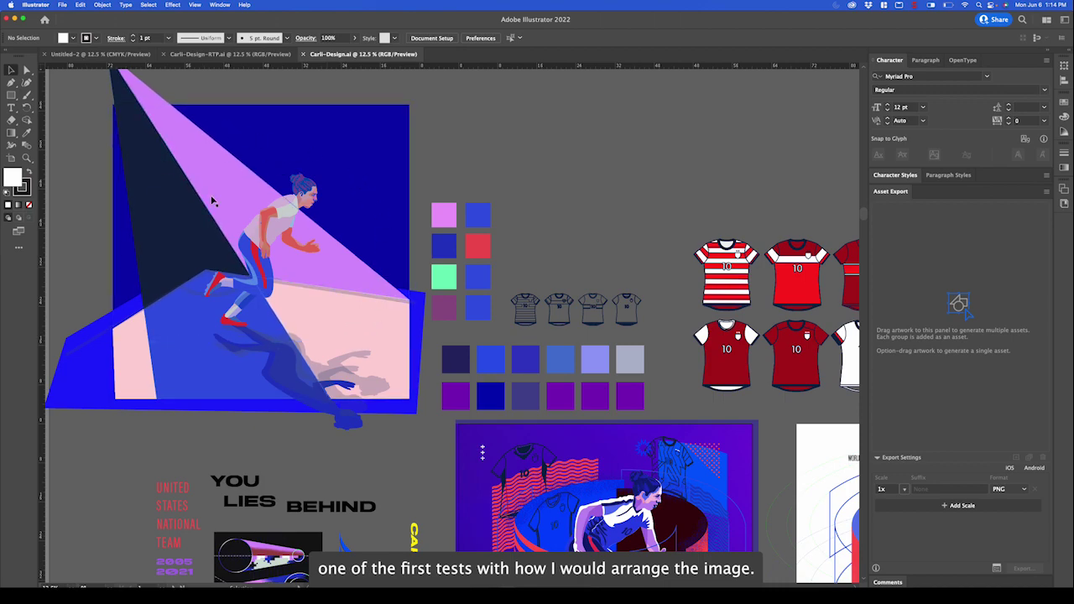
pyautogui.hscroll(1, 441, 314)
pyautogui.scroll(-3, 441, 314)
pyautogui.hscroll(3, 441, 314)
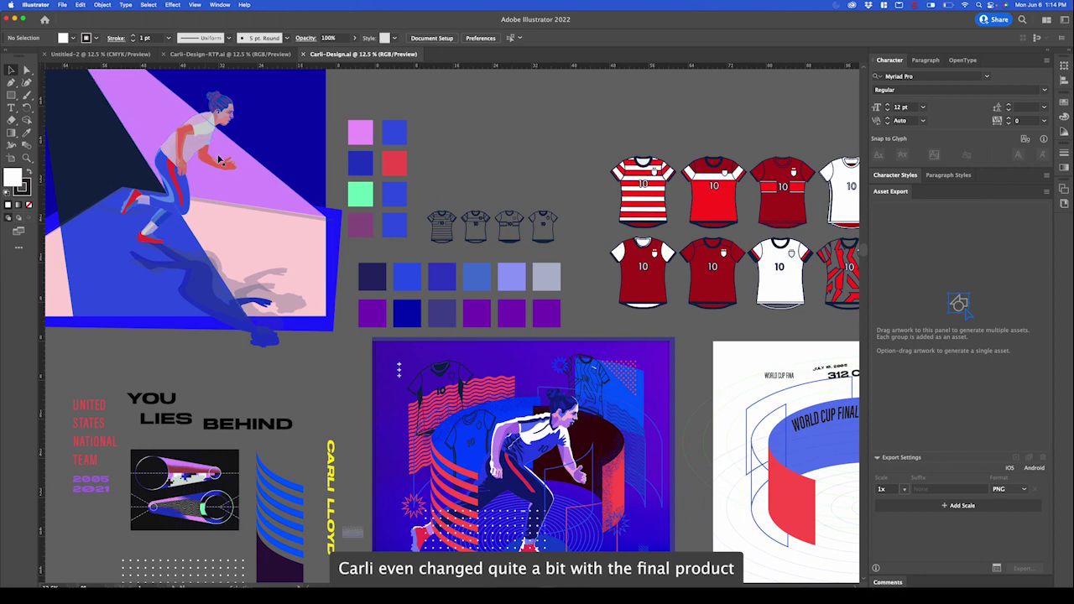
pyautogui.hscroll(1, 571, 436)
pyautogui.hscroll(5, 656, 274)
pyautogui.scroll(2, 656, 275)
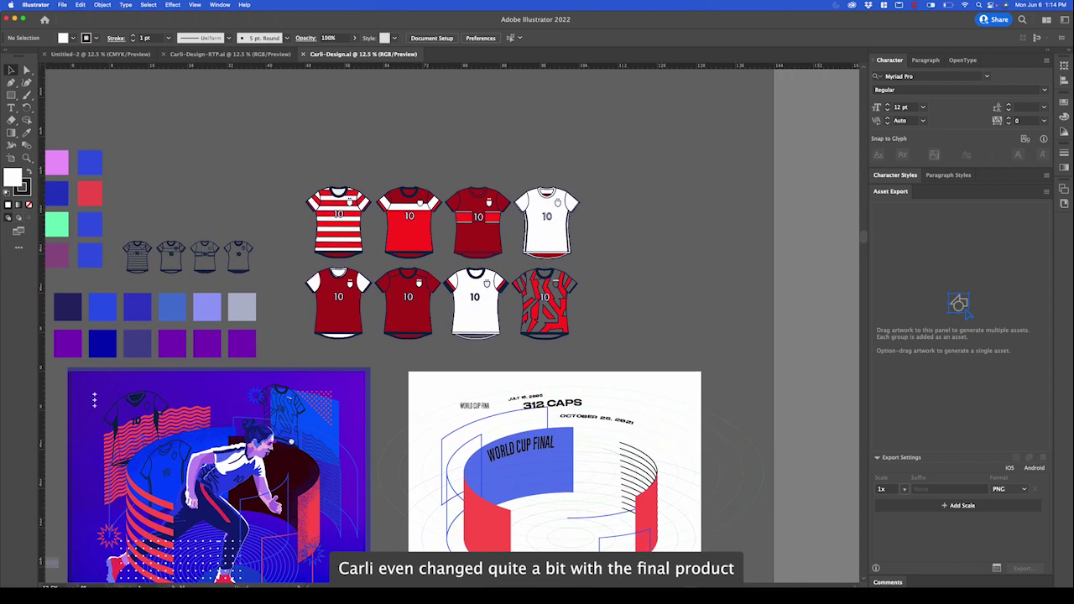
pyautogui.hscroll(-2, 656, 275)
pyautogui.scroll(-2, 751, 330)
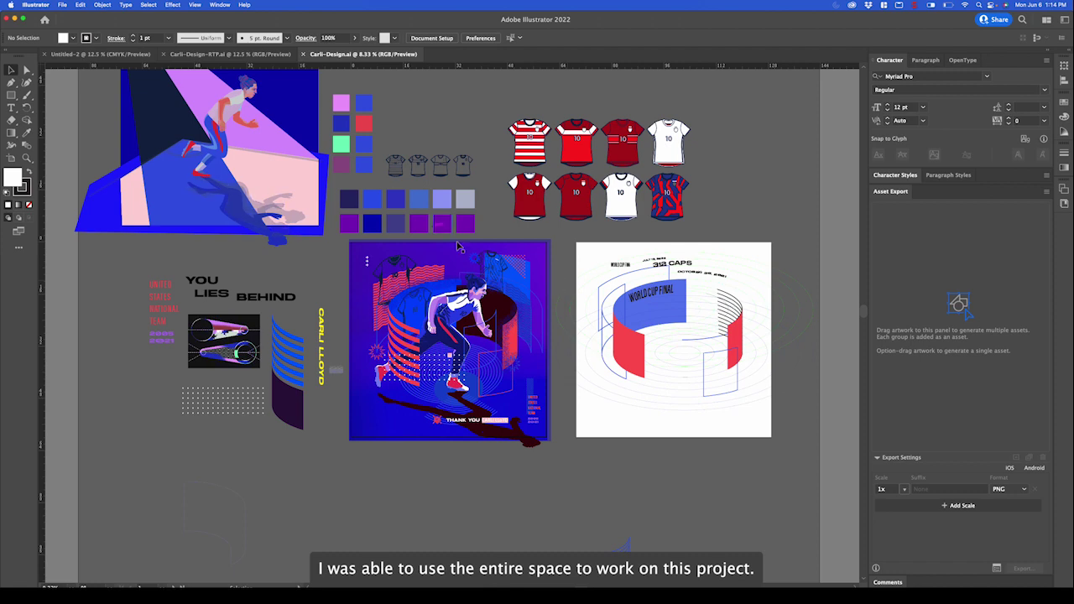
pyautogui.scroll(-1, 334, 404)
pyautogui.scroll(5, 335, 399)
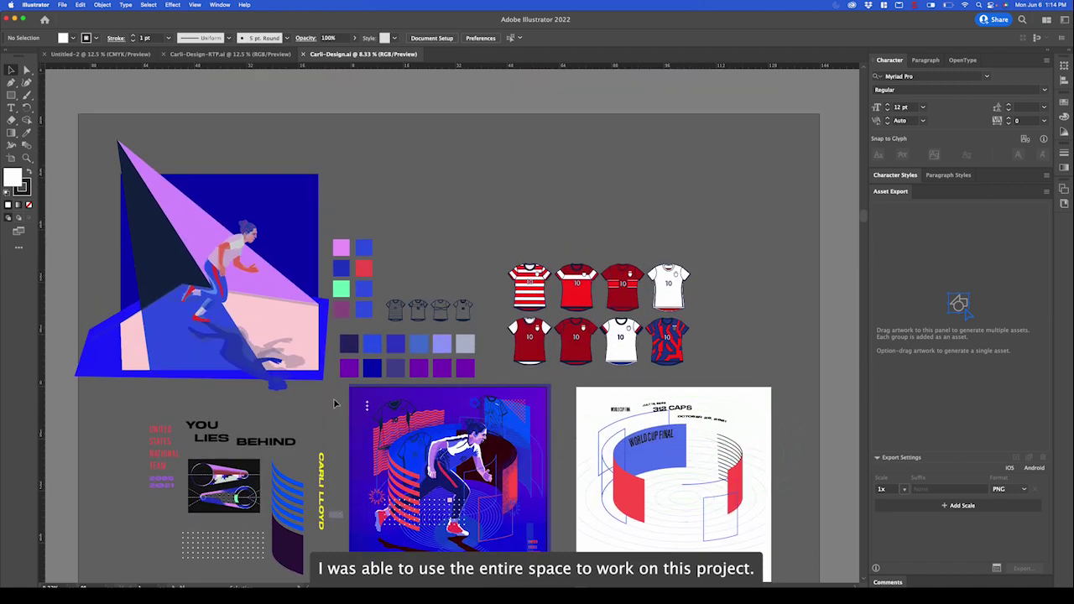
pyautogui.scroll(-3, 339, 382)
# Step: Switch to the Carli-Design-RTP tab, then show the blank Untitled-2 artboard at 100%
pyautogui.click(233, 54)
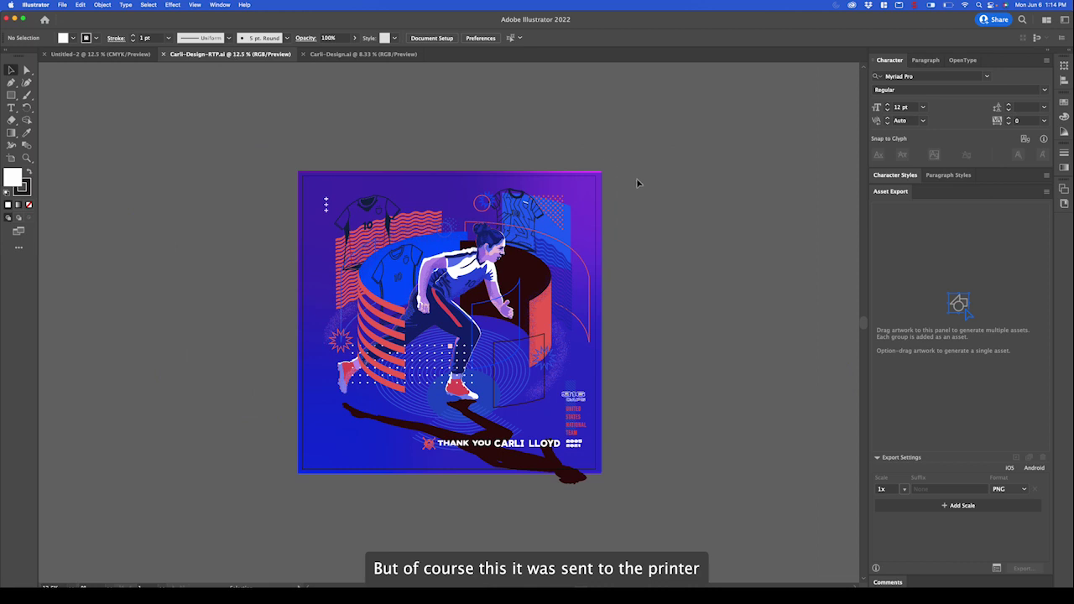
pyautogui.click(98, 55)
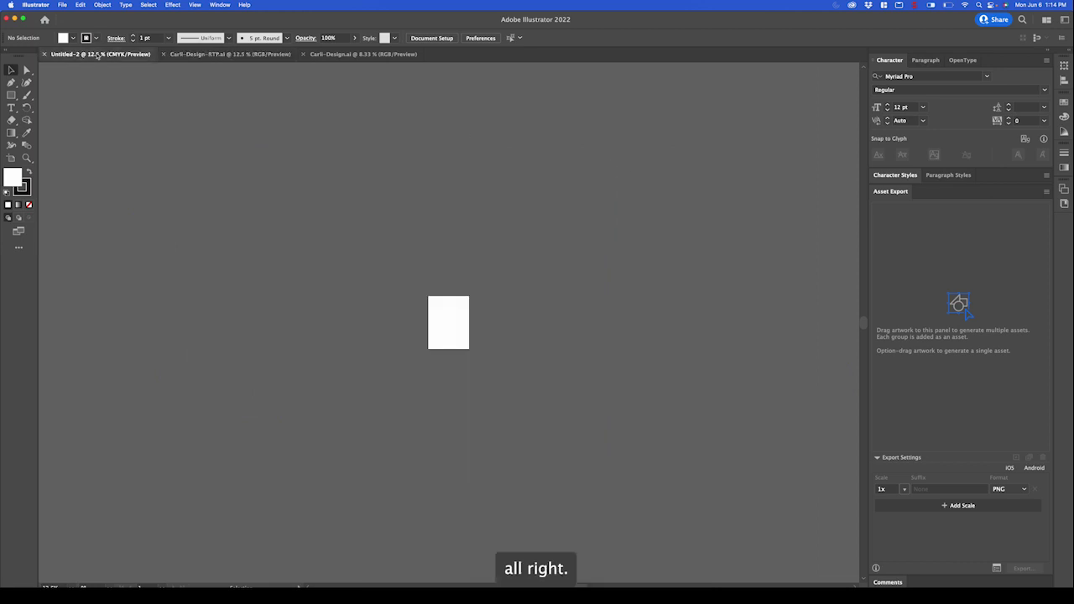
pyautogui.press('super+1')
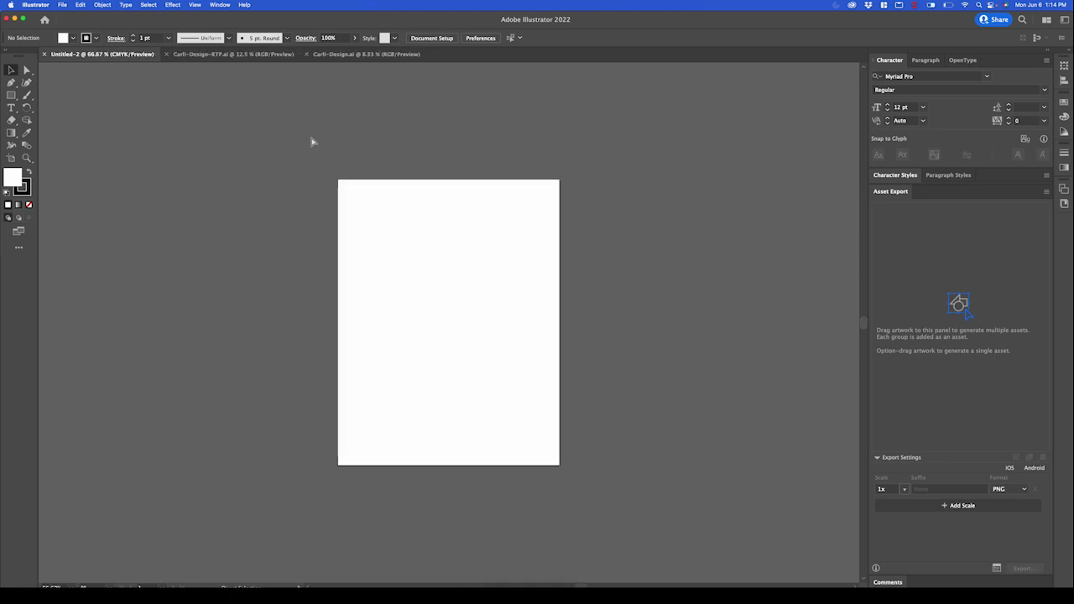
pyautogui.click(252, 54)
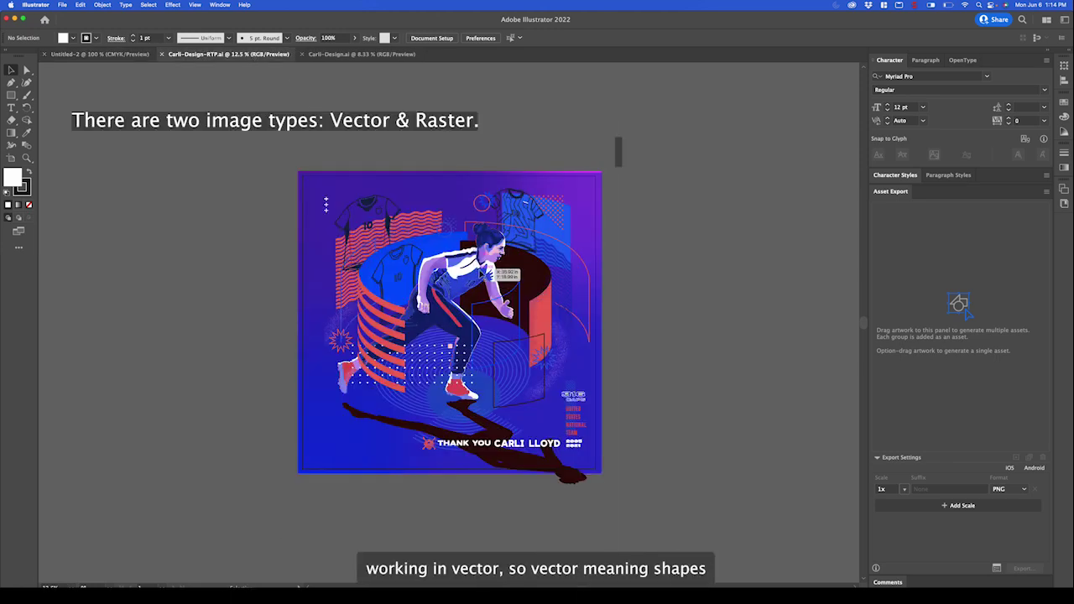
pyautogui.click(495, 277)
pyautogui.press('super+equal')
pyautogui.scroll(10, 494, 285)
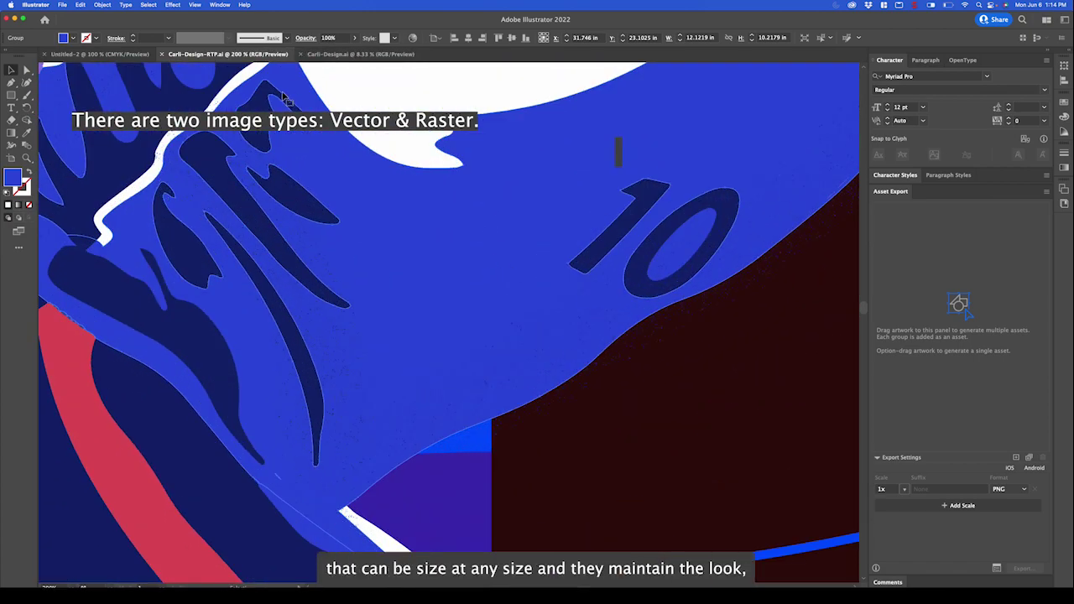
pyautogui.scroll(8, 484, 187)
pyautogui.scroll(-3, 484, 187)
pyautogui.moveTo(308, 168); pyautogui.dragTo(415, 376)
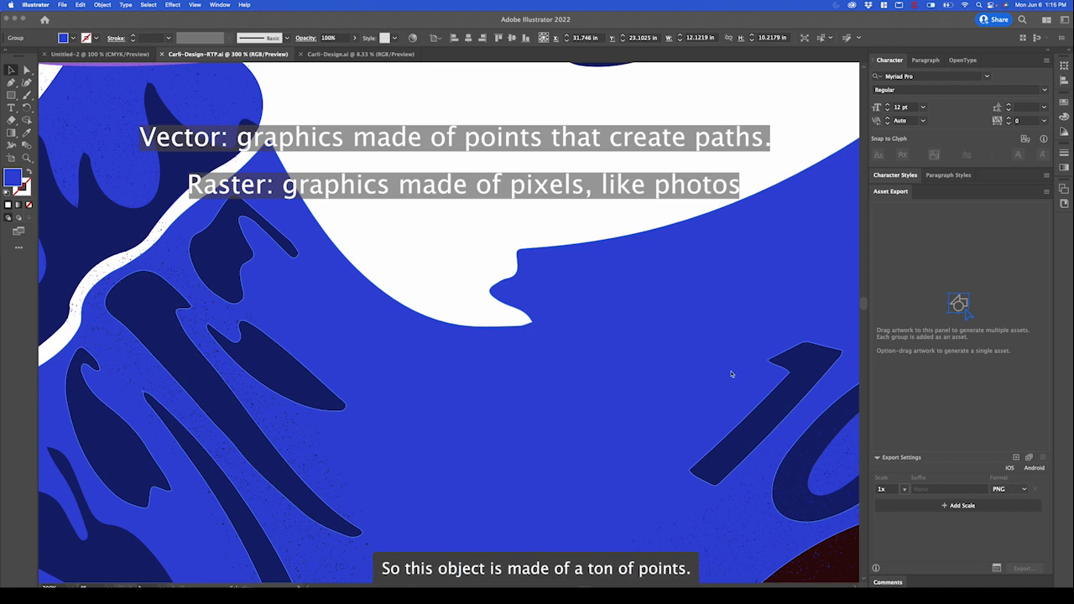
pyautogui.moveTo(668, 229); pyautogui.dragTo(355, 307)
pyautogui.moveTo(570, 426); pyautogui.dragTo(621, 335)
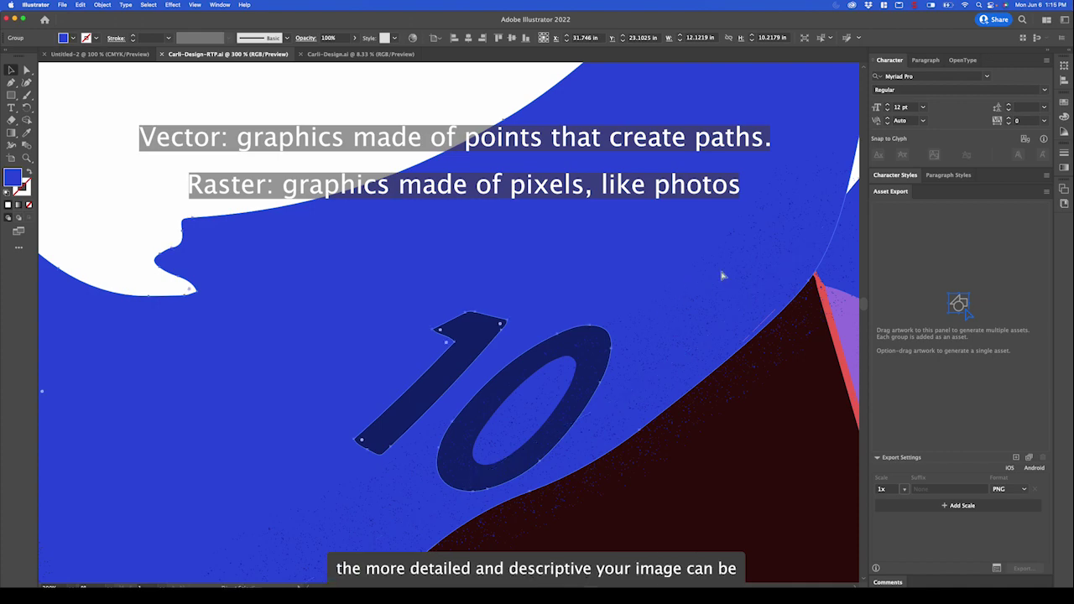
pyautogui.press('super+0')
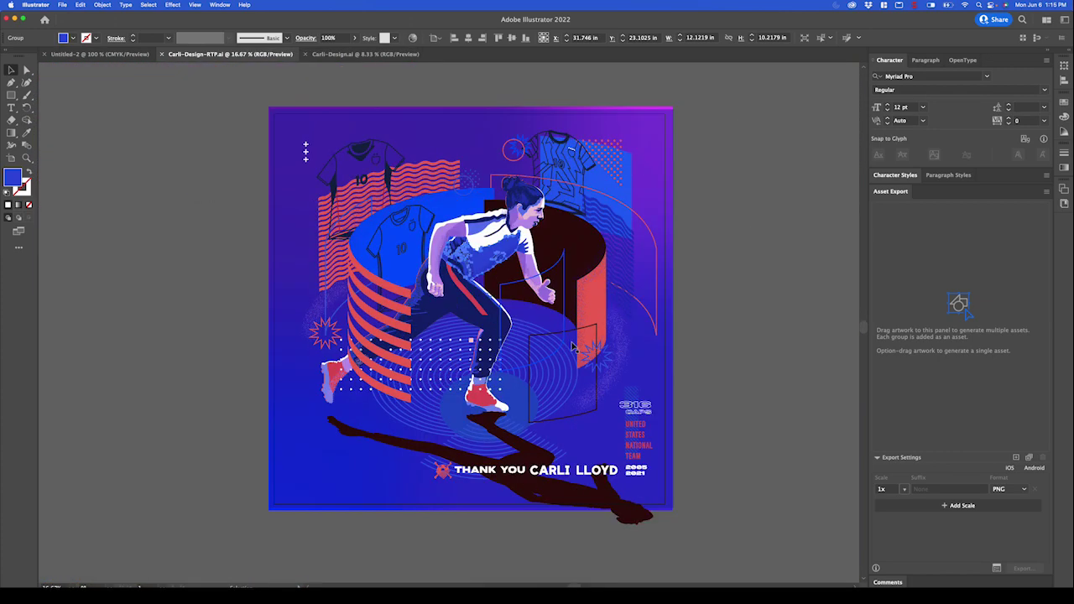
# Step: Draw a rectangle with the Rectangle Tool near the top of the Untitled-2 artboard
pyautogui.click(148, 57)
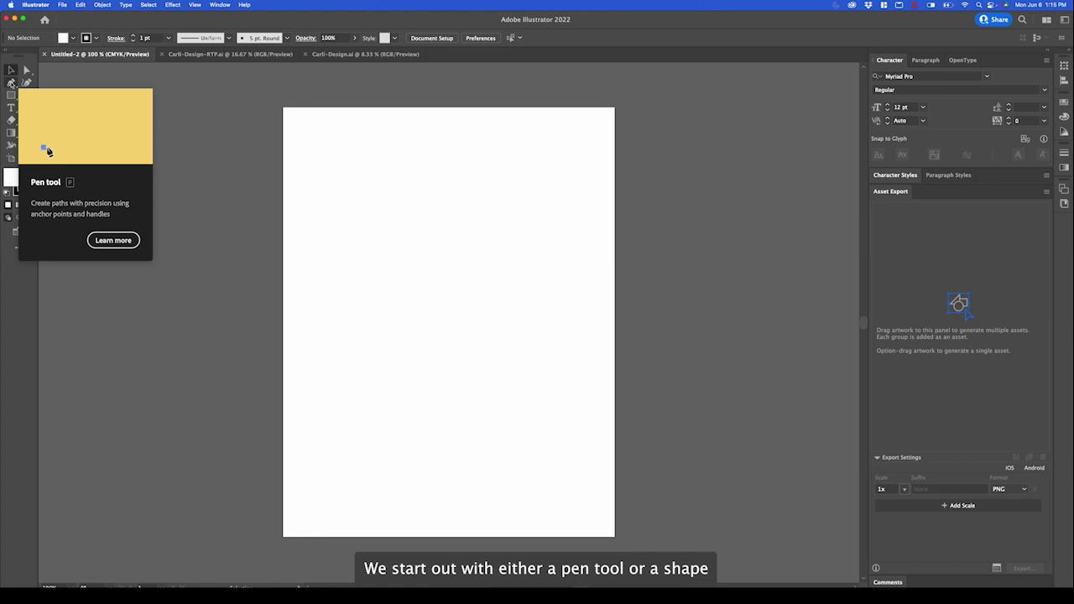
pyautogui.click(11, 94)
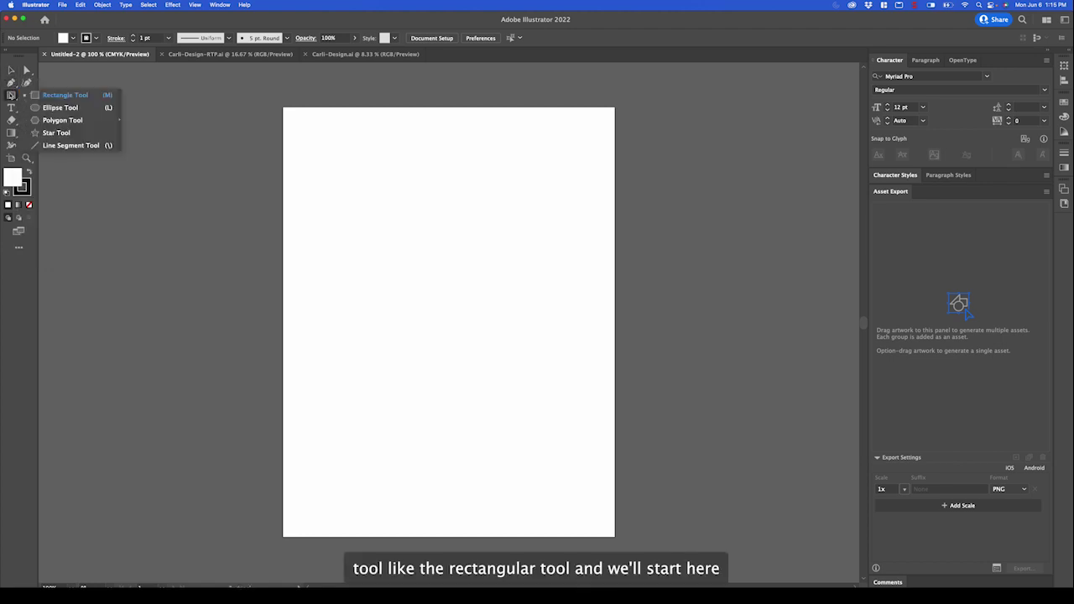
pyautogui.click(55, 95)
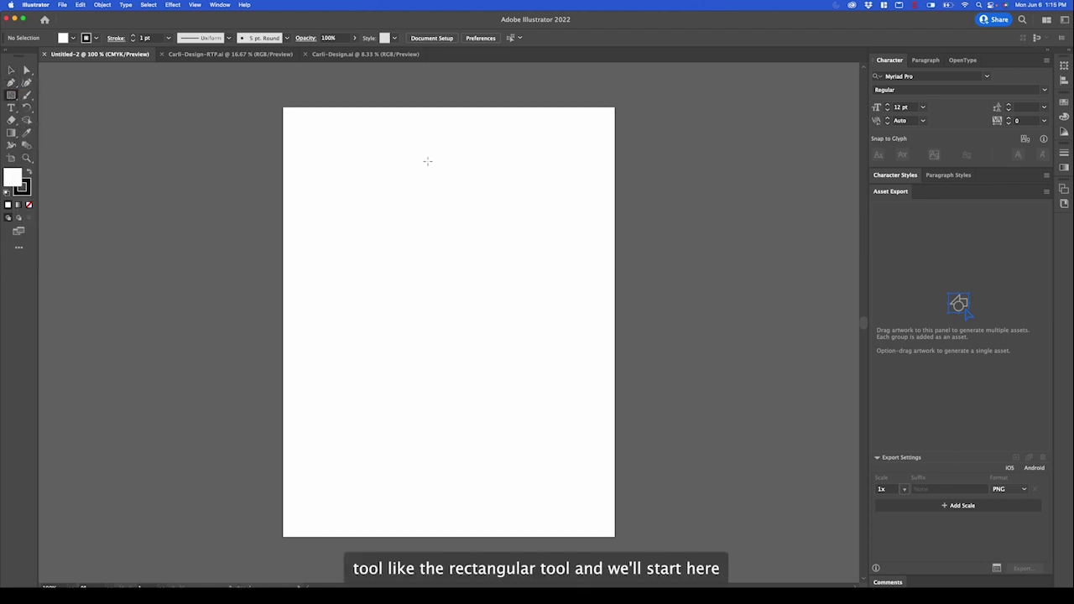
pyautogui.moveTo(330, 153); pyautogui.dragTo(627, 351)
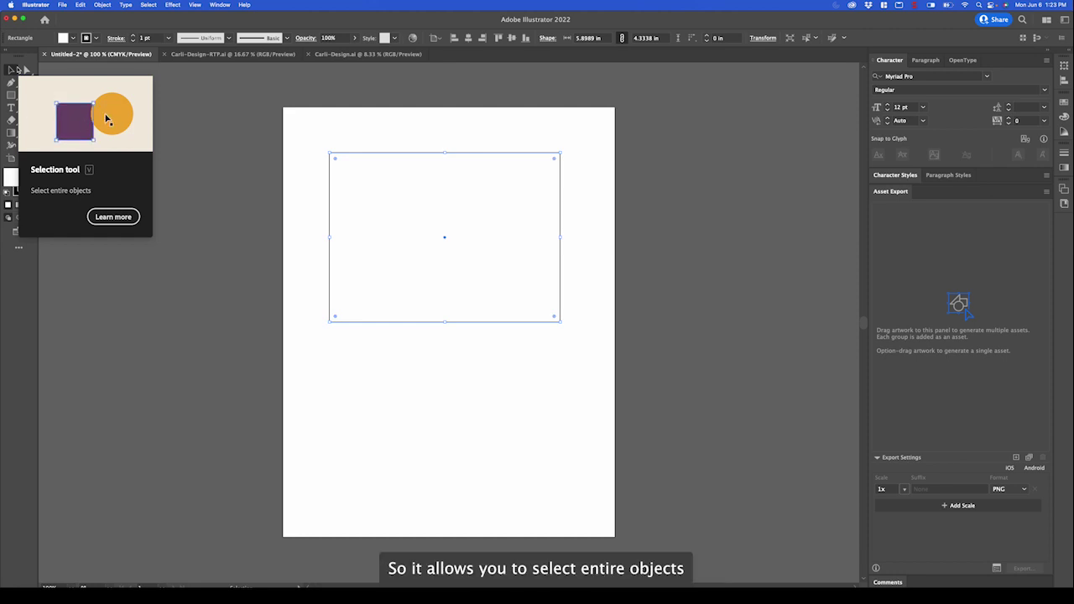
# Step: Nudge the rectangle left, try resizing and rotating it, undo, and Shift-scale a corner
pyautogui.click(471, 142)
pyautogui.moveTo(463, 154)
pyautogui.mouseDown()
pyautogui.moveTo(403, 146)
pyautogui.moveTo(467, 184)
pyautogui.moveTo(375, 229)
pyautogui.moveTo(427, 148)
pyautogui.moveTo(446, 149)
pyautogui.mouseUp()
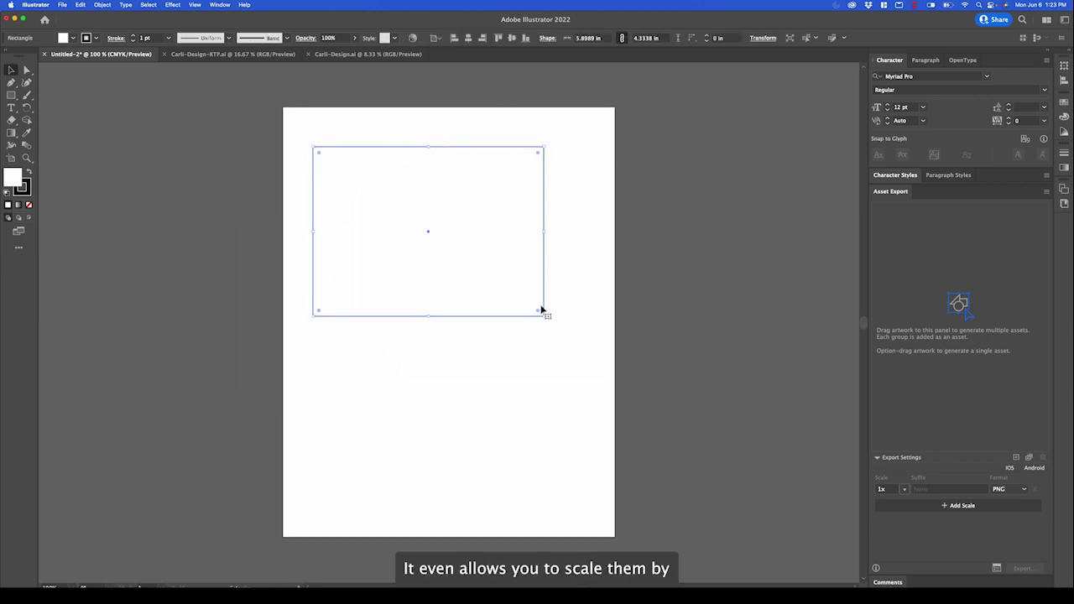
pyautogui.moveTo(544, 315); pyautogui.dragTo(572, 334)
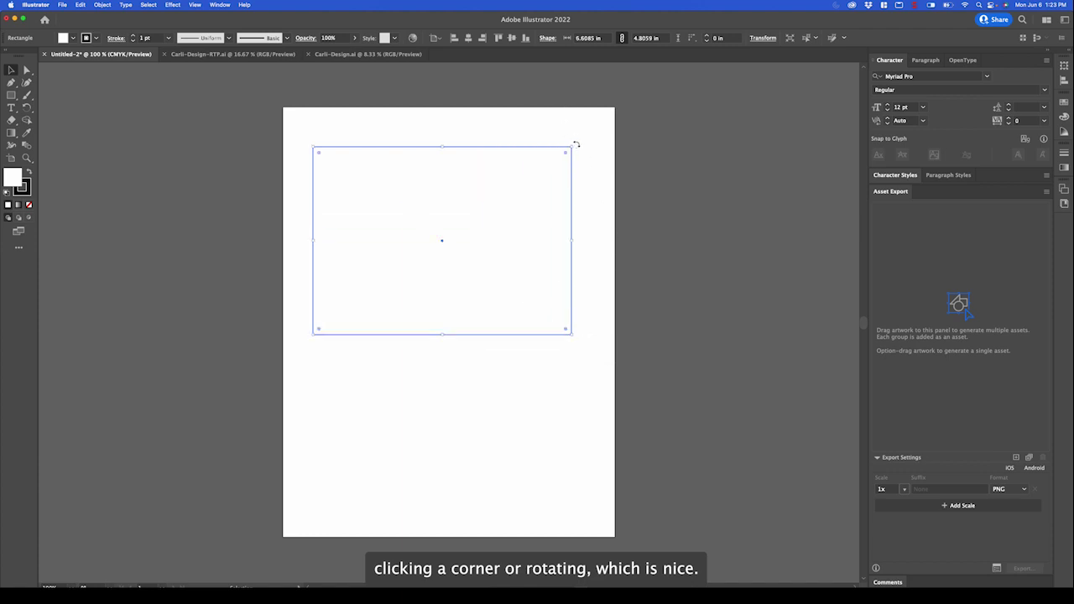
pyautogui.moveTo(576, 145); pyautogui.dragTo(456, 92)
pyautogui.press('super+z')
pyautogui.press('super+z')
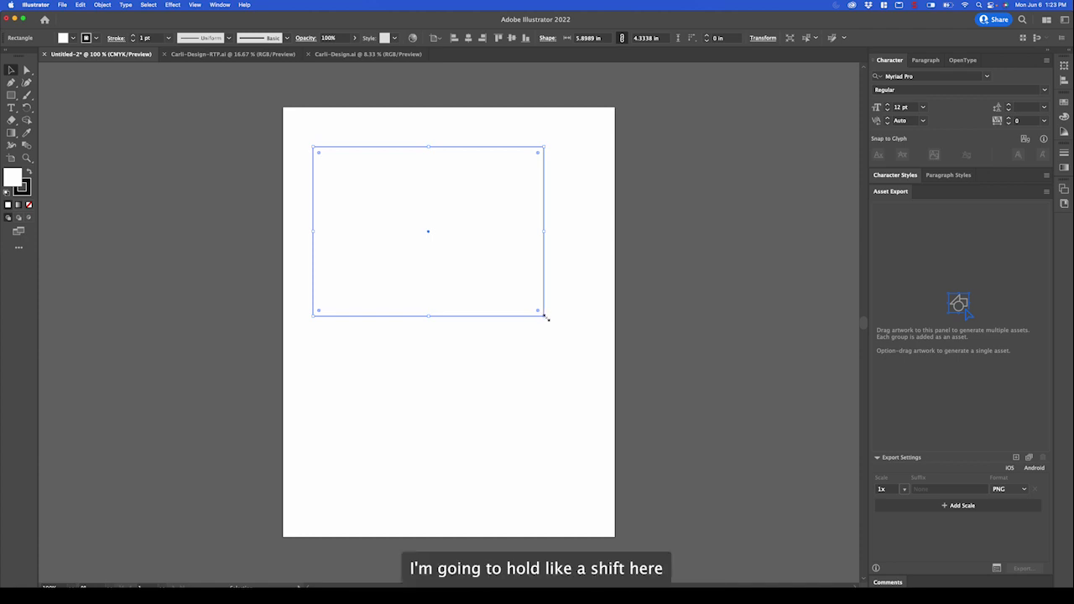
pyautogui.moveTo(545, 316); pyautogui.dragTo(604, 346)
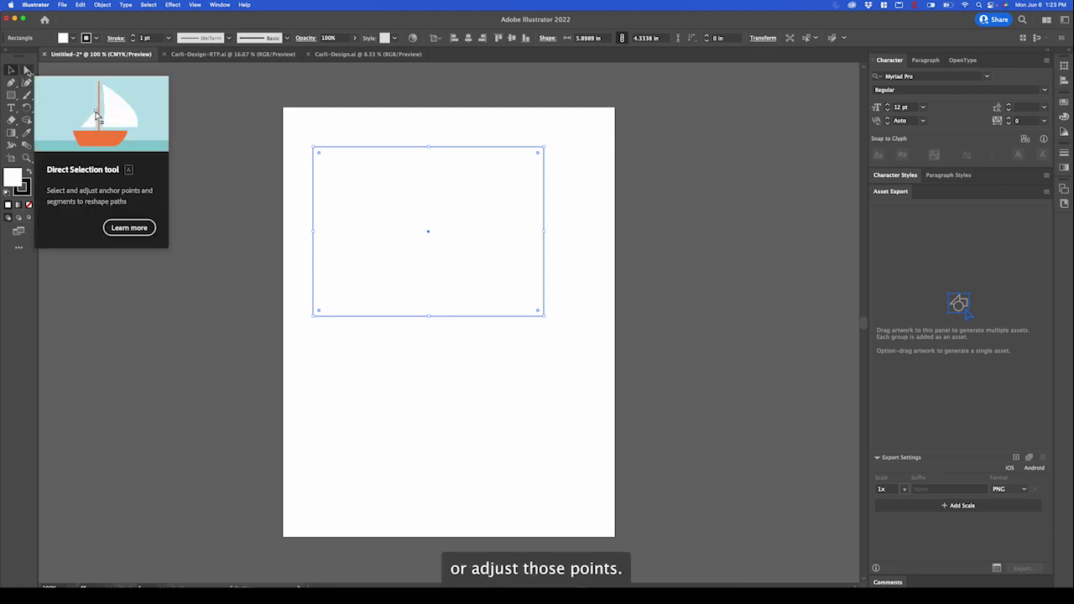
# Step: With Direct Selection, pull the top-right anchor up-outward and the bottom-right anchor down-left
pyautogui.click(27, 70)
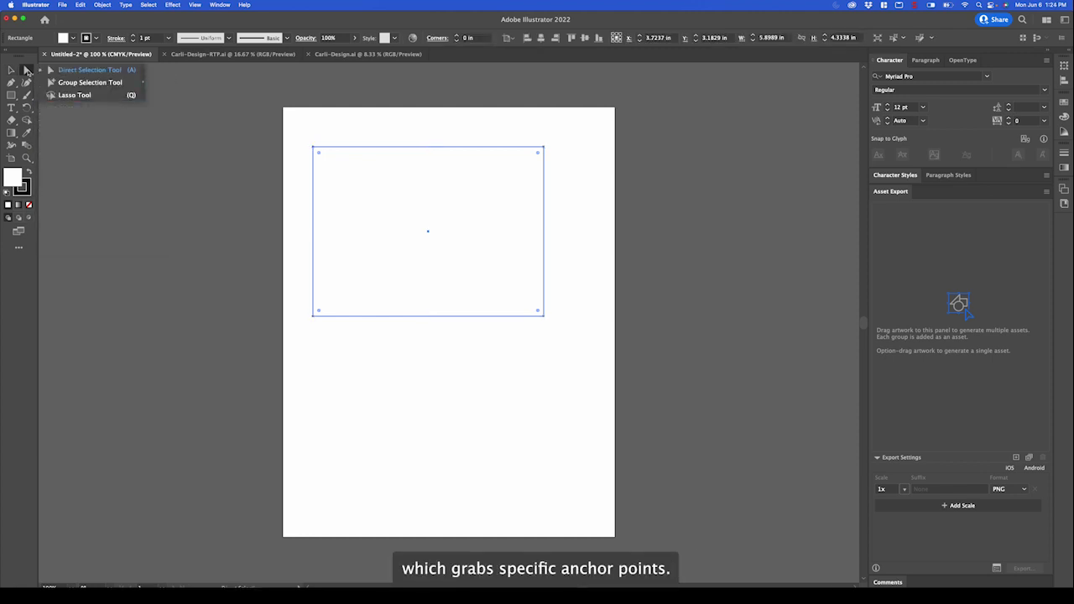
pyautogui.click(73, 73)
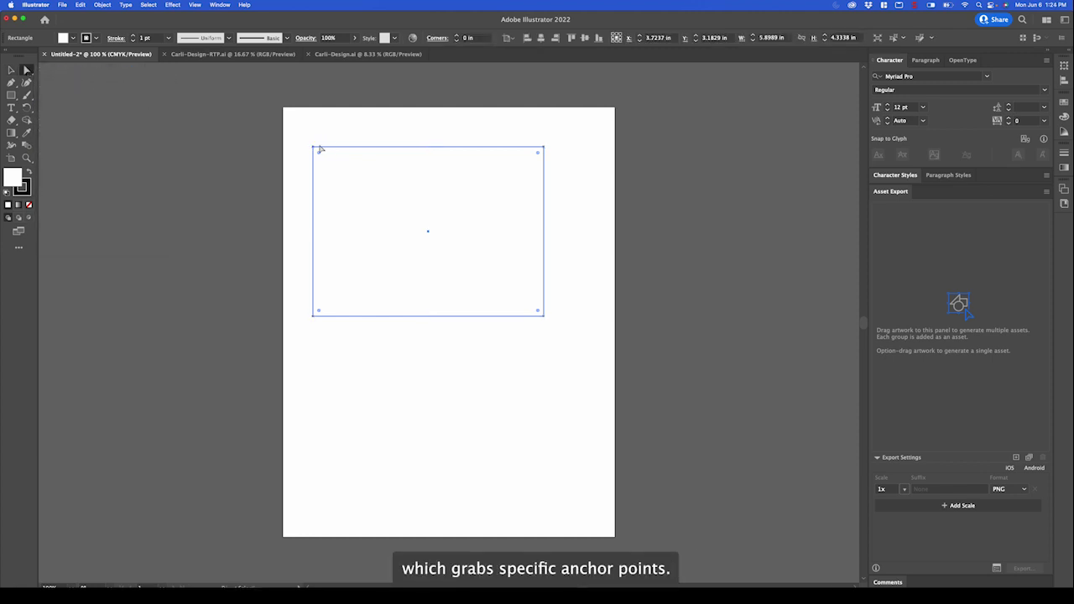
pyautogui.moveTo(334, 152)
pyautogui.mouseDown()
pyautogui.moveTo(377, 151)
pyautogui.moveTo(348, 176)
pyautogui.moveTo(359, 148)
pyautogui.moveTo(323, 141)
pyautogui.mouseUp()
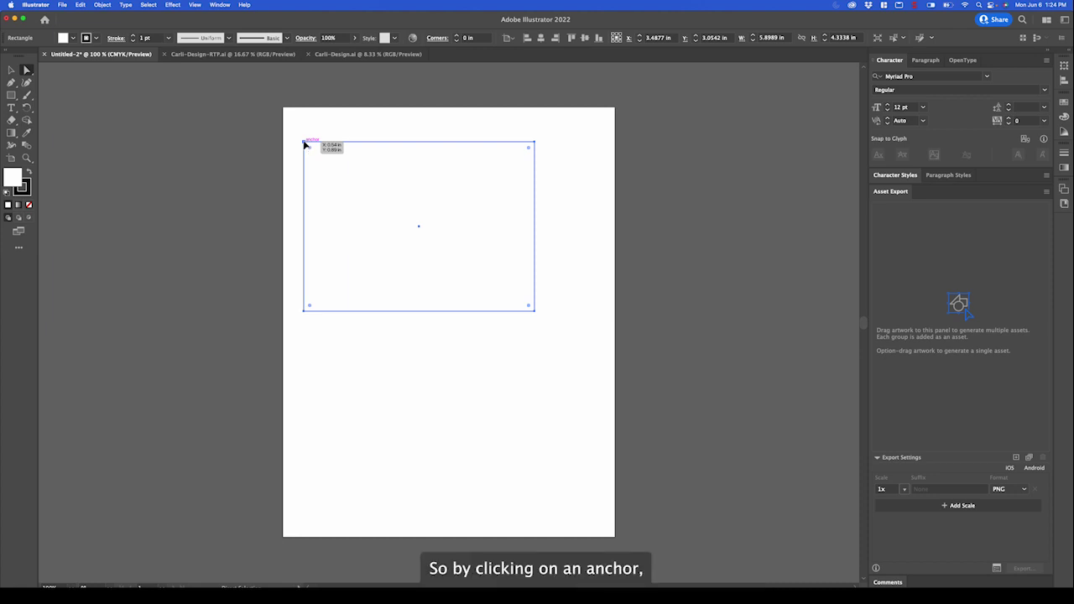
pyautogui.moveTo(304, 144); pyautogui.dragTo(334, 127)
pyautogui.click(331, 156)
pyautogui.moveTo(332, 320)
pyautogui.mouseDown()
pyautogui.moveTo(276, 280)
pyautogui.moveTo(109, 328)
pyautogui.moveTo(367, 316)
pyautogui.moveTo(324, 320)
pyautogui.mouseUp()
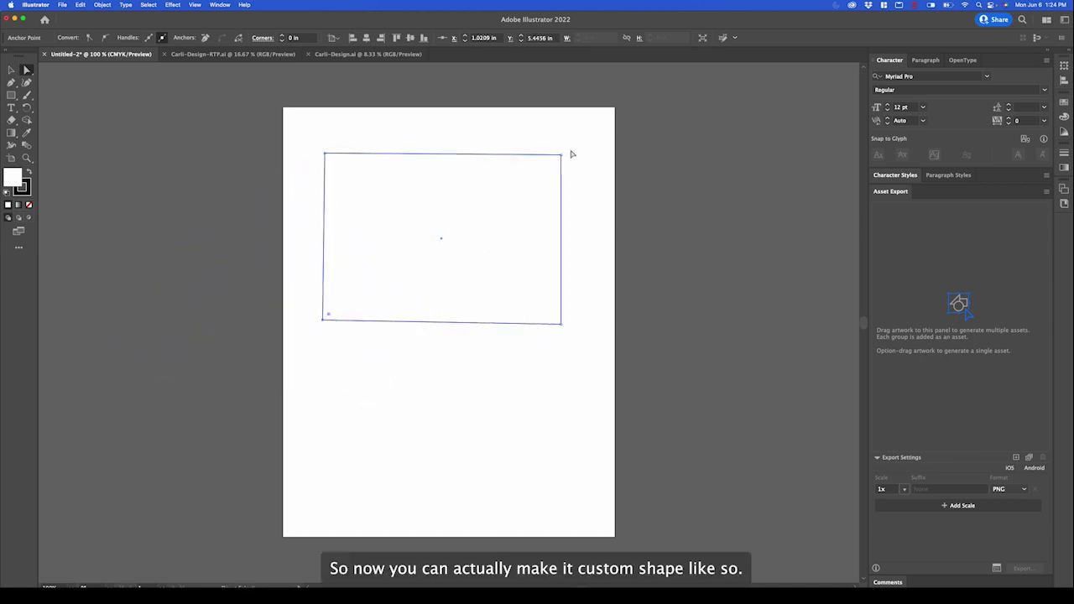
pyautogui.moveTo(562, 154); pyautogui.dragTo(591, 124)
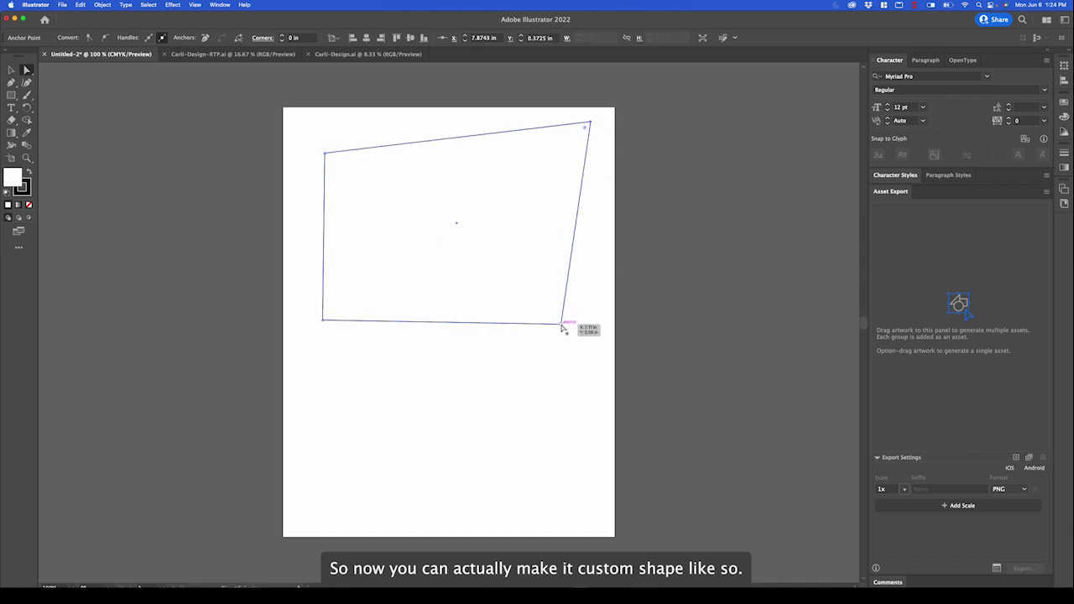
pyautogui.moveTo(561, 323); pyautogui.dragTo(472, 390)
pyautogui.click(11, 71)
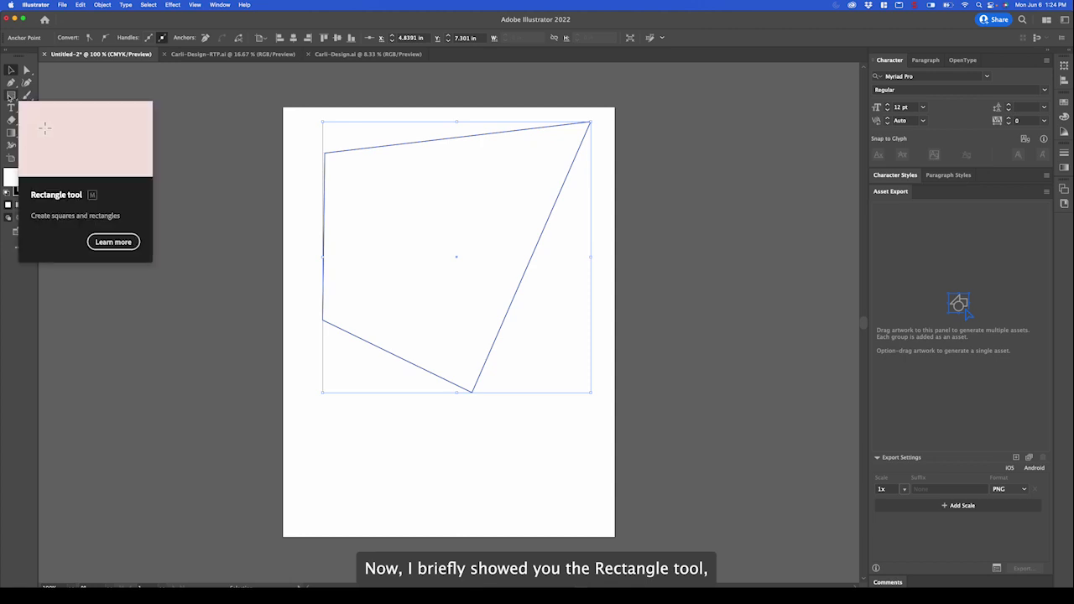
# Step: Draw an ellipse over the artboard's left edge and a hexagon overlapping it
pyautogui.click(10, 97)
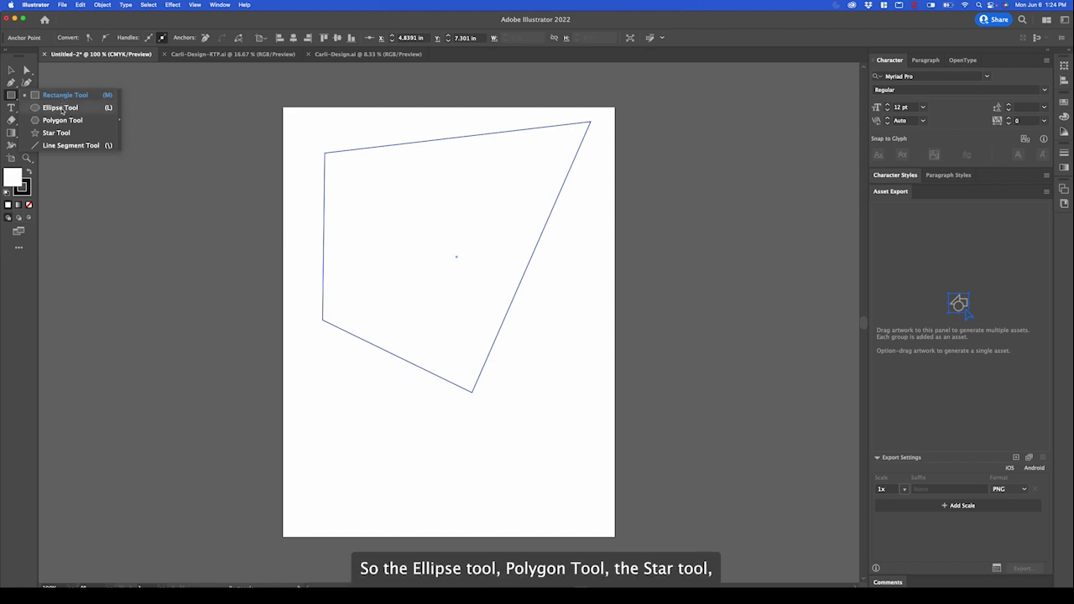
pyautogui.click(61, 107)
pyautogui.moveTo(151, 146); pyautogui.dragTo(403, 286)
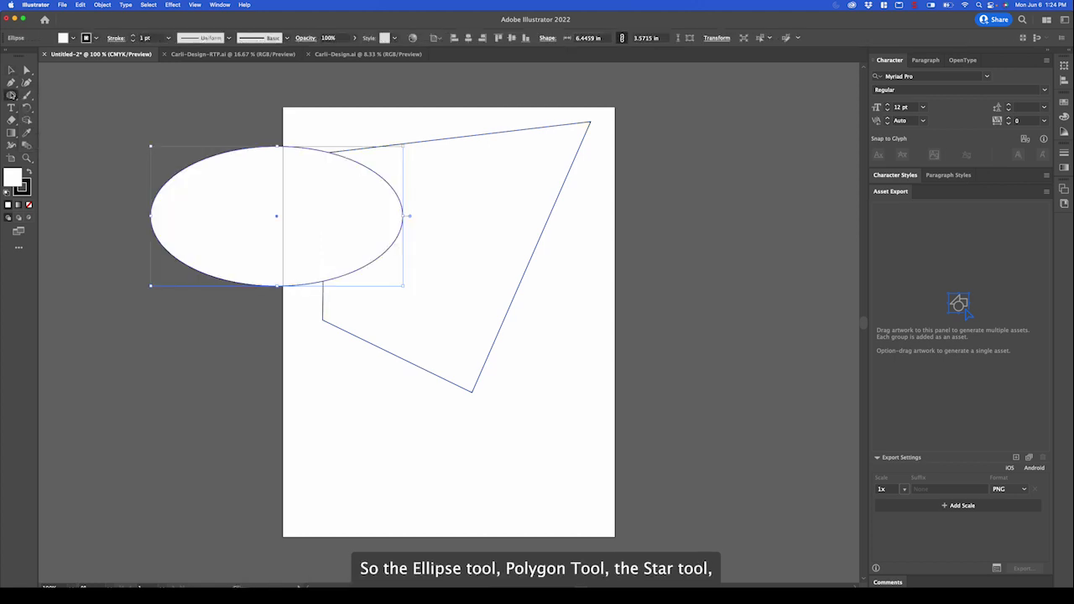
pyautogui.click(11, 95)
pyautogui.click(61, 117)
pyautogui.moveTo(290, 184); pyautogui.dragTo(436, 275)
# Step: Pick the Star tool, then open and cancel the Line Segment Tool options without drawing a line
pyautogui.click(11, 95)
pyautogui.click(61, 129)
pyautogui.click(11, 95)
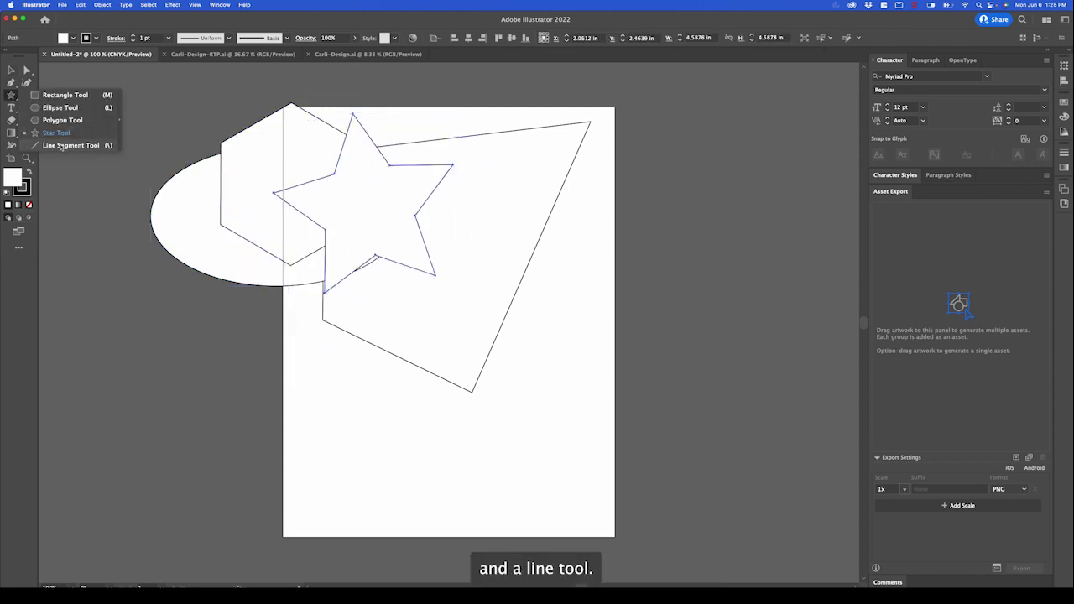
pyautogui.click(61, 145)
pyautogui.click(327, 375)
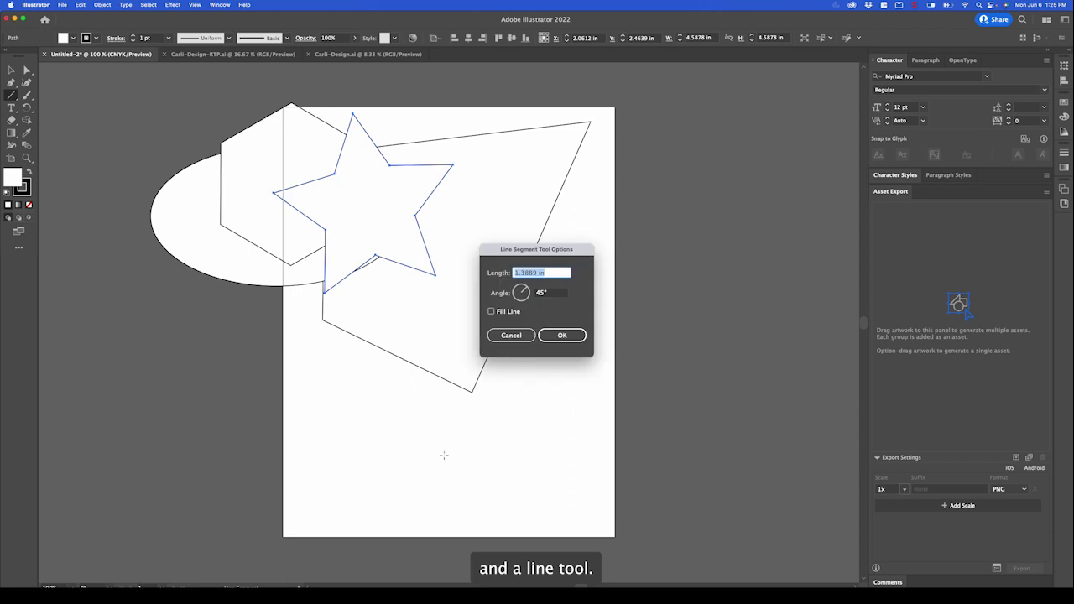
pyautogui.click(510, 334)
pyautogui.click(11, 70)
# Step: Marquee-select all four shapes and scale them down together by a corner handle
pyautogui.click(196, 100)
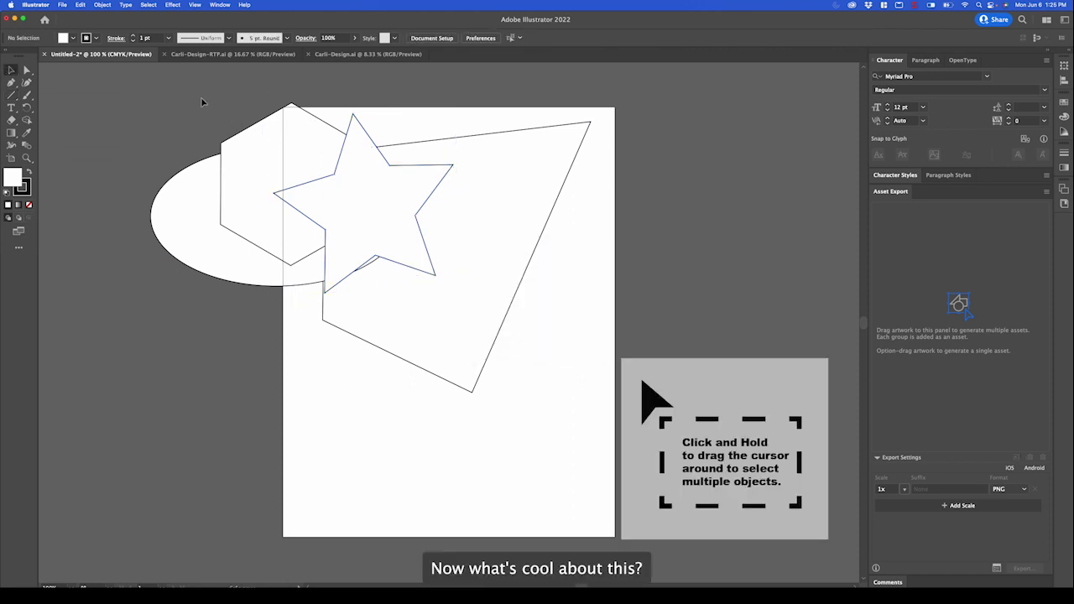
pyautogui.moveTo(196, 100); pyautogui.dragTo(493, 254)
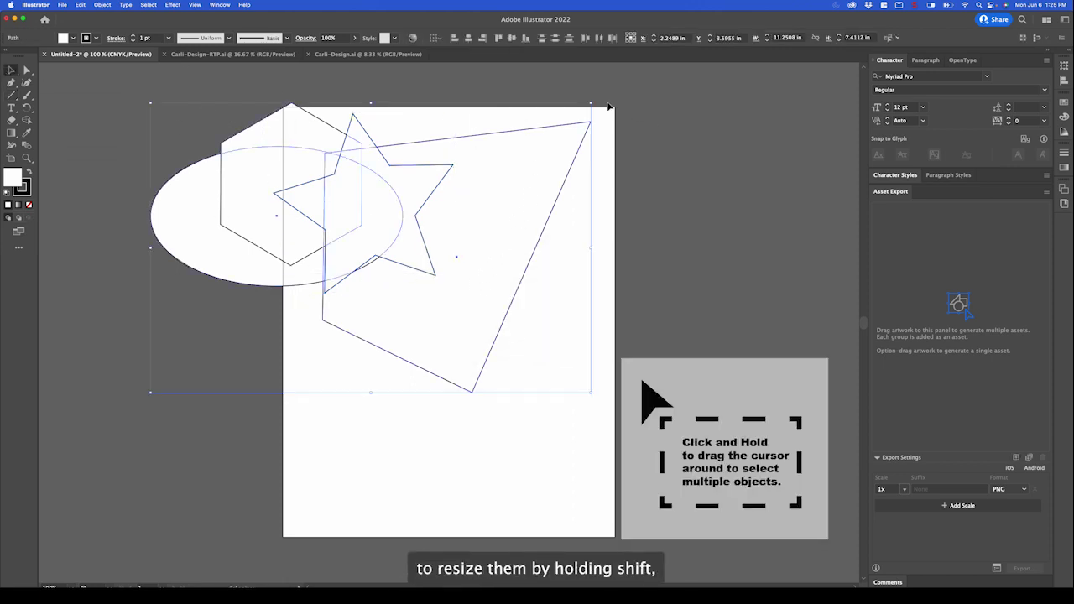
pyautogui.moveTo(593, 102); pyautogui.dragTo(492, 129)
pyautogui.moveTo(474, 187); pyautogui.dragTo(549, 159)
# Step: Arrange the shapes: ellipse top left, quadrilateral top right, star and hexagon side by side below
pyautogui.click(431, 211)
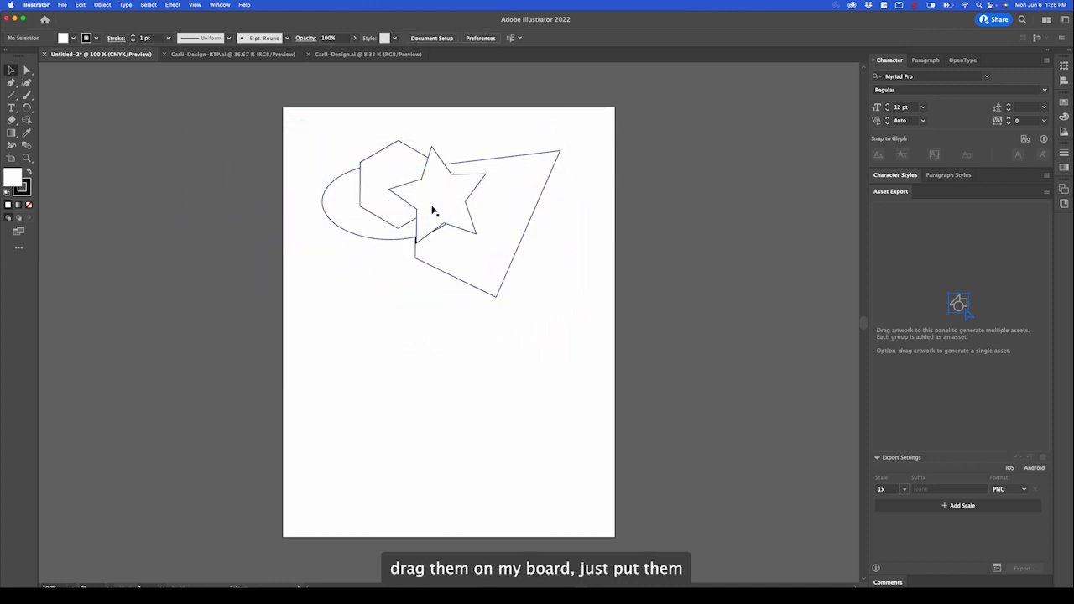
pyautogui.moveTo(431, 210); pyautogui.dragTo(487, 372)
pyautogui.moveTo(500, 273); pyautogui.dragTo(538, 290)
pyautogui.moveTo(410, 215); pyautogui.dragTo(380, 175)
pyautogui.moveTo(505, 243); pyautogui.dragTo(513, 188)
pyautogui.moveTo(398, 293); pyautogui.dragTo(350, 247)
pyautogui.moveTo(471, 361); pyautogui.dragTo(434, 295)
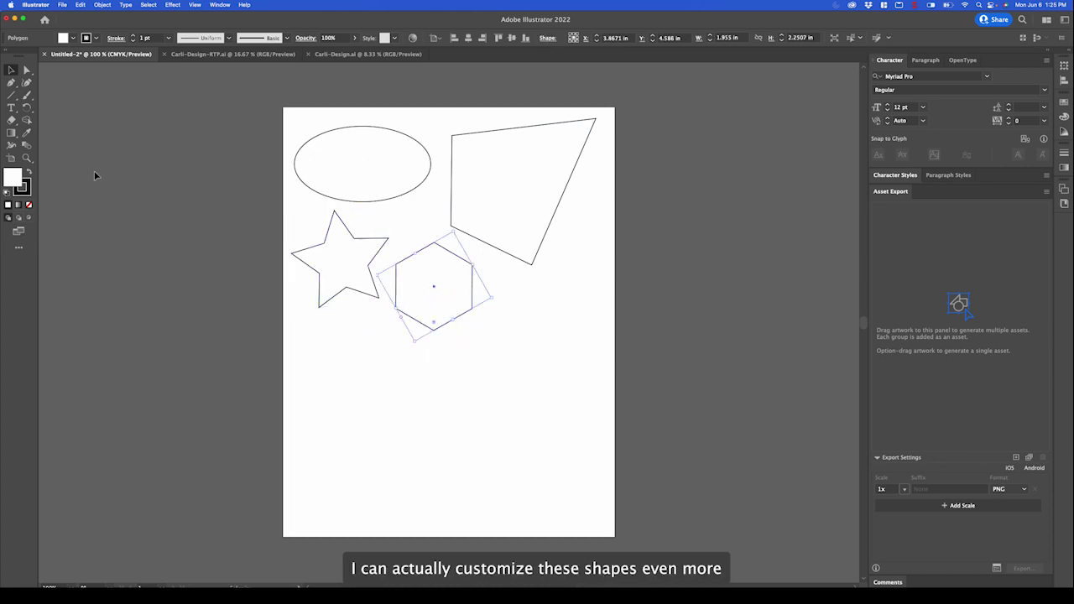
pyautogui.click(14, 97)
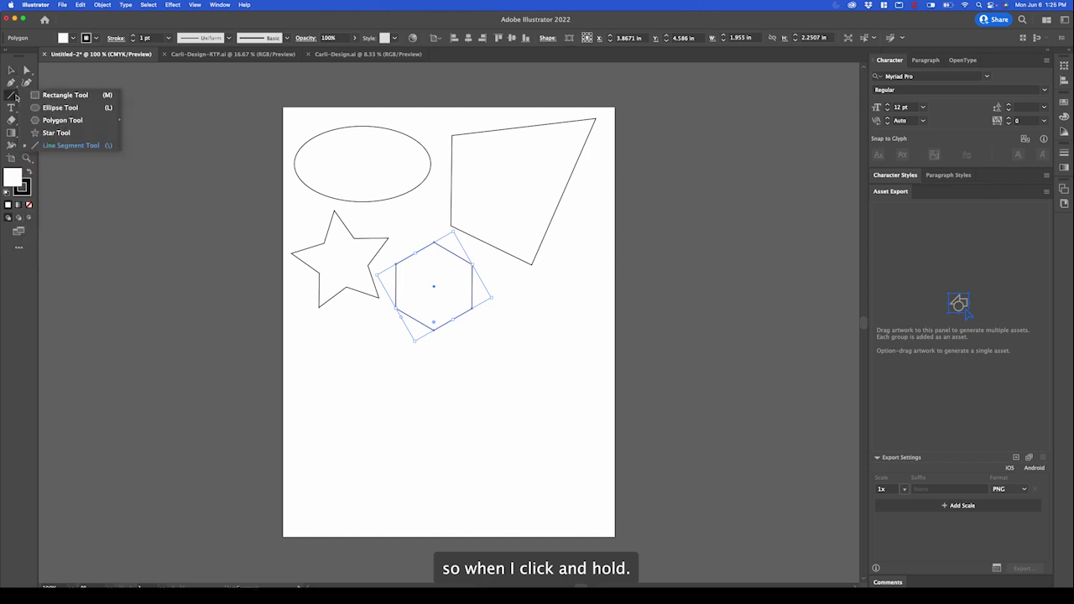
pyautogui.click(53, 132)
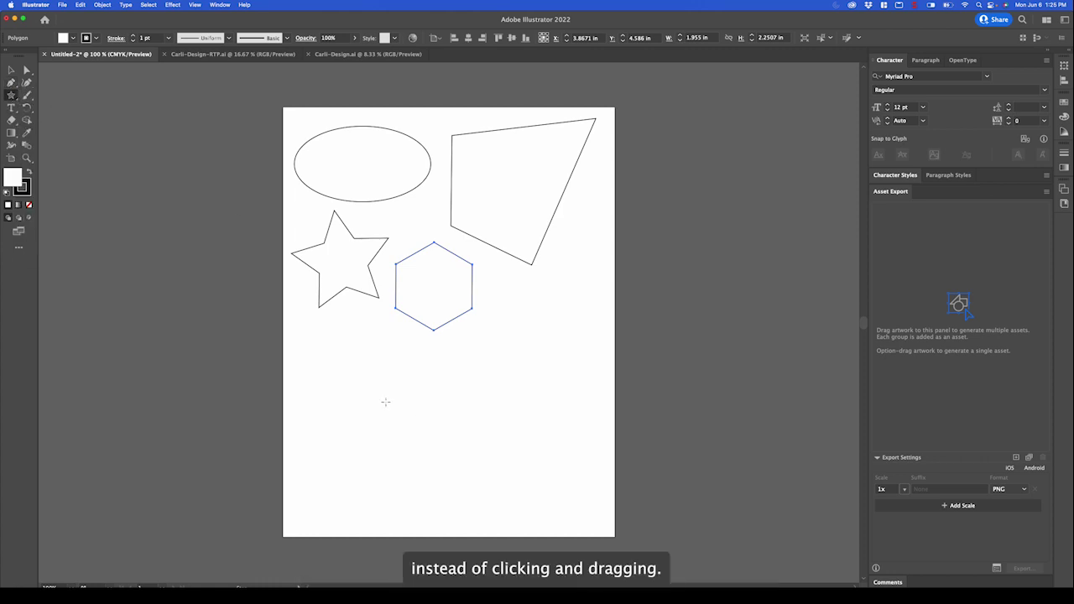
pyautogui.moveTo(295, 339); pyautogui.dragTo(443, 478)
pyautogui.press('super+z')
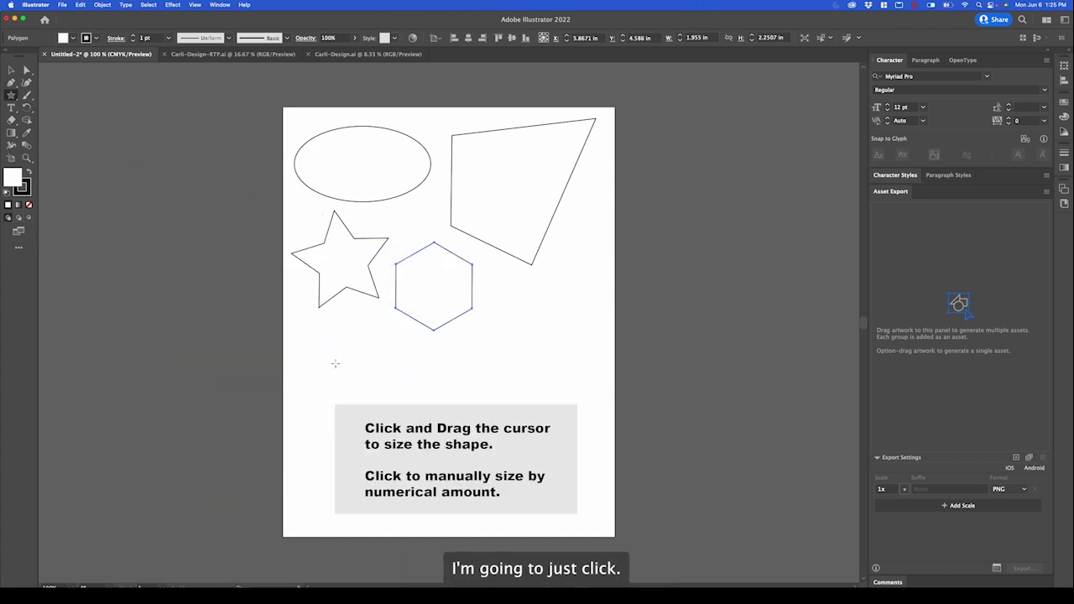
pyautogui.click(330, 364)
pyautogui.moveTo(328, 179); pyautogui.dragTo(224, 238)
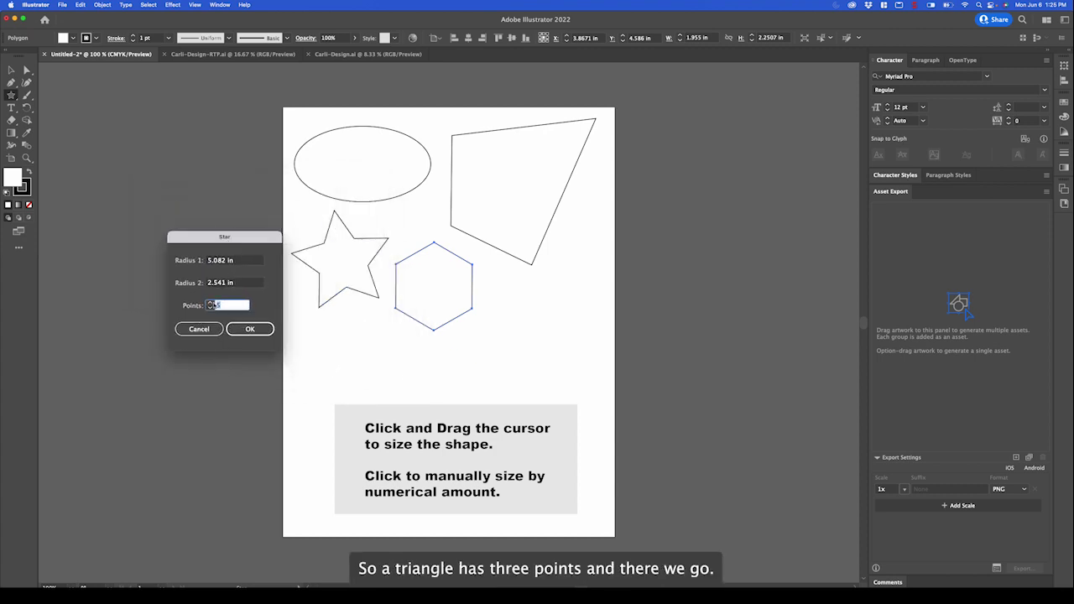
pyautogui.press('Return')
pyautogui.press('v')
pyautogui.moveTo(506, 164); pyautogui.dragTo(388, 263)
pyautogui.moveTo(324, 324); pyautogui.dragTo(338, 377)
# Step: Delete the triangle, then add a 10-point star, shrunk and placed below the first star
pyautogui.press('Delete')
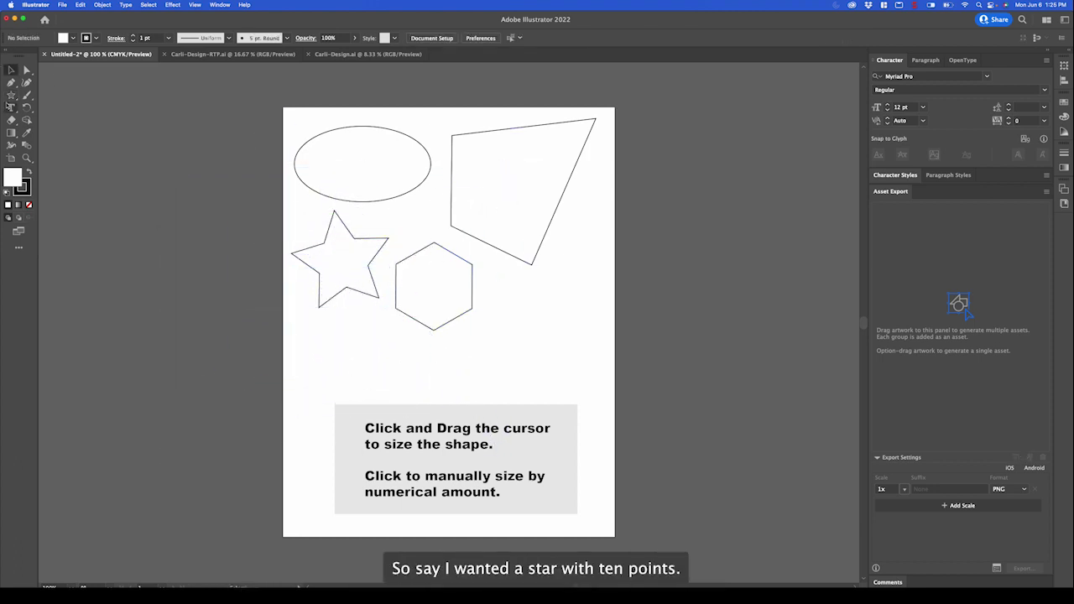
pyautogui.click(11, 96)
pyautogui.moveTo(11, 99); pyautogui.dragTo(58, 134)
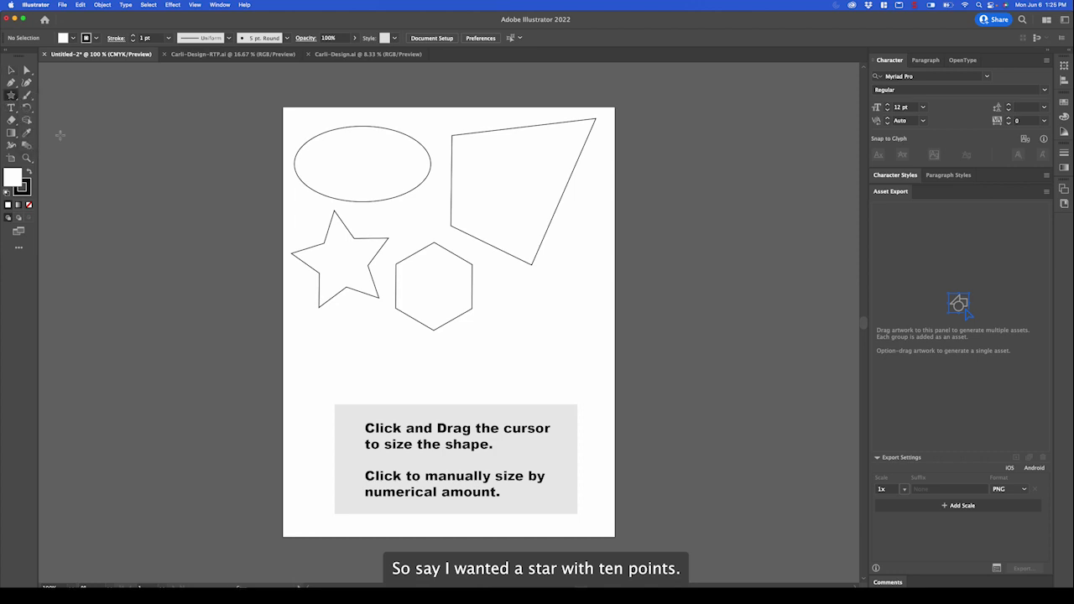
pyautogui.click(336, 400)
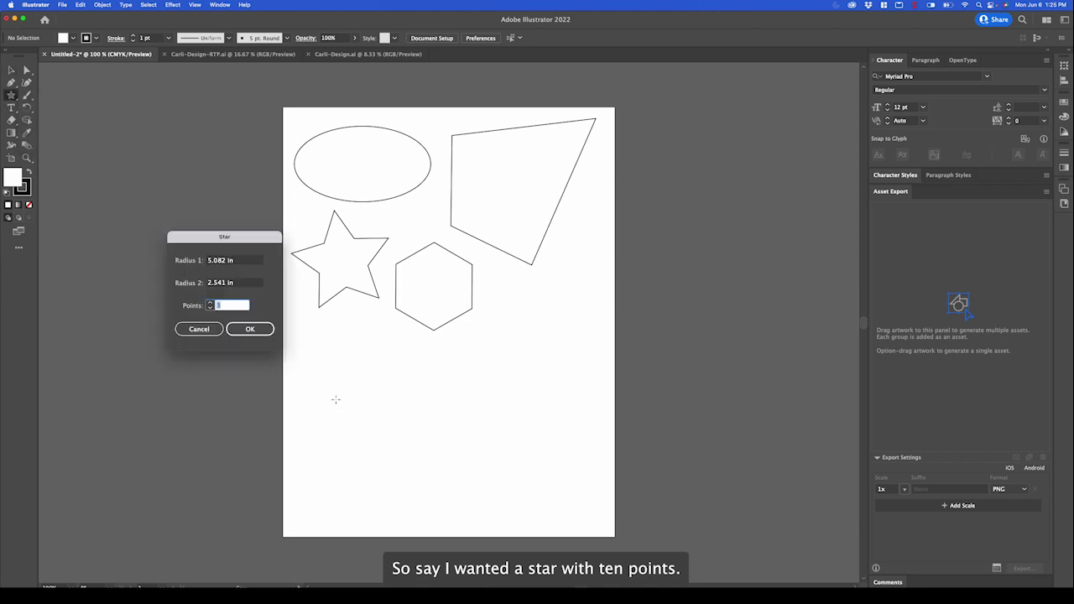
pyautogui.write('10')
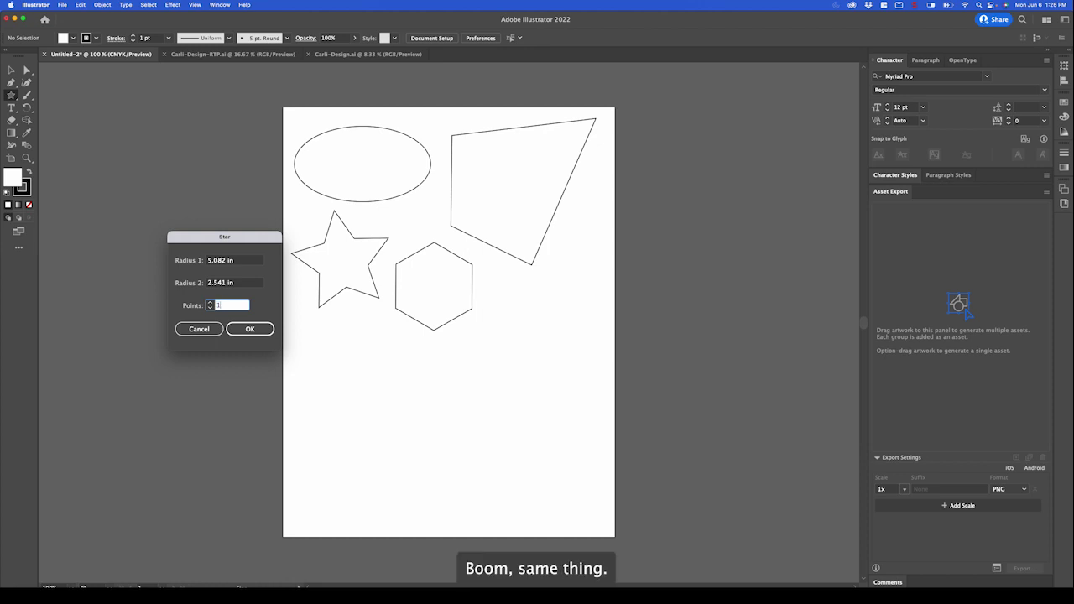
pyautogui.press('Return')
pyautogui.press('v')
pyautogui.moveTo(524, 198); pyautogui.dragTo(383, 349)
pyautogui.moveTo(335, 411); pyautogui.dragTo(345, 379)
pyautogui.click(463, 408)
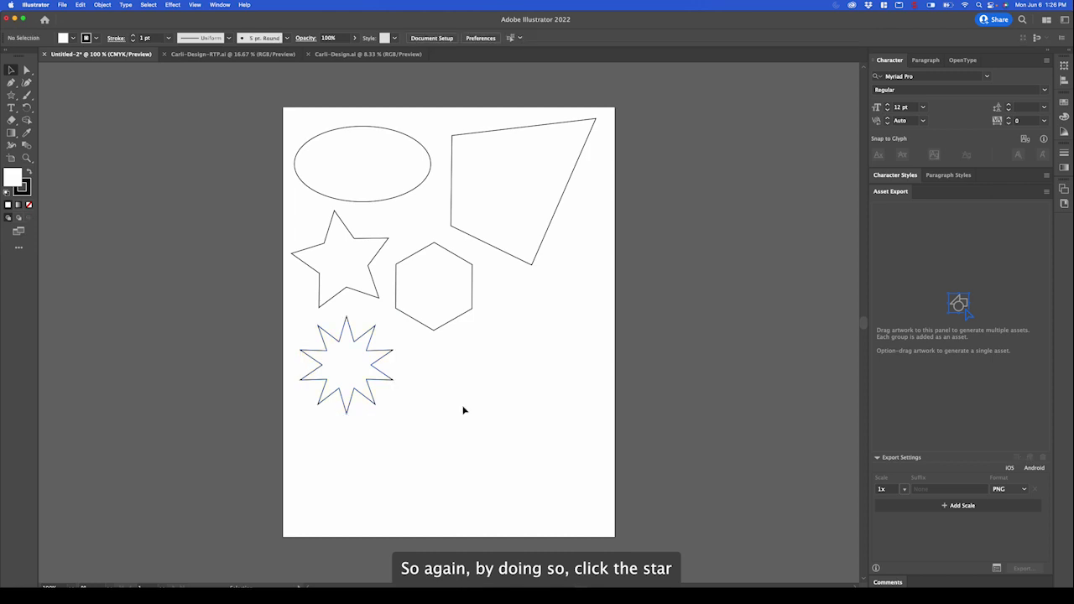
# Step: Add a 30-point star, then shrink it and move it to the lower right
pyautogui.click(12, 95)
pyautogui.click(55, 132)
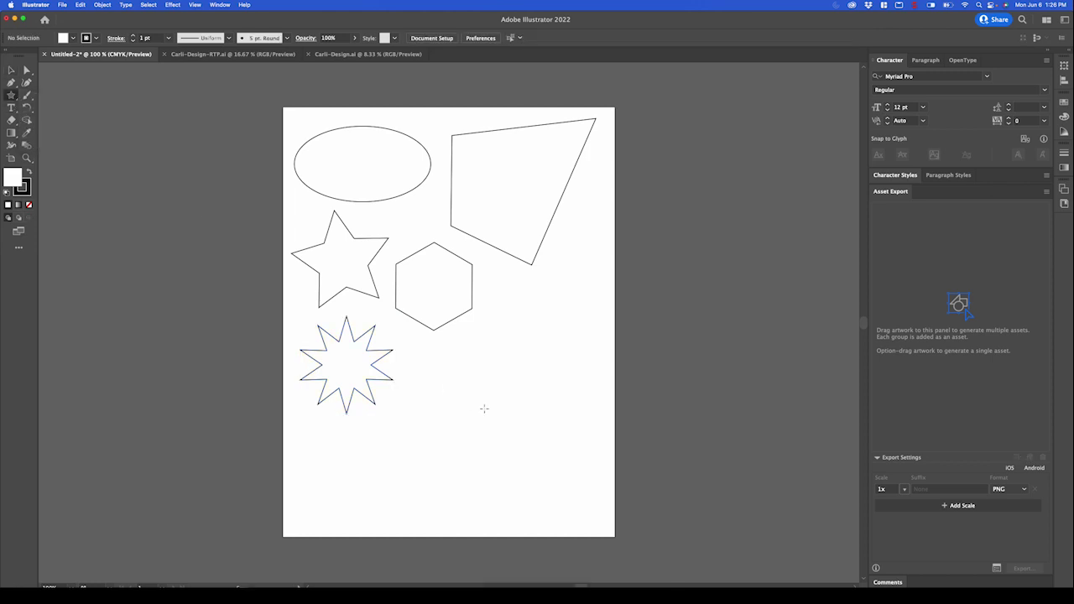
pyautogui.click(430, 358)
pyautogui.moveTo(249, 237); pyautogui.dragTo(208, 226)
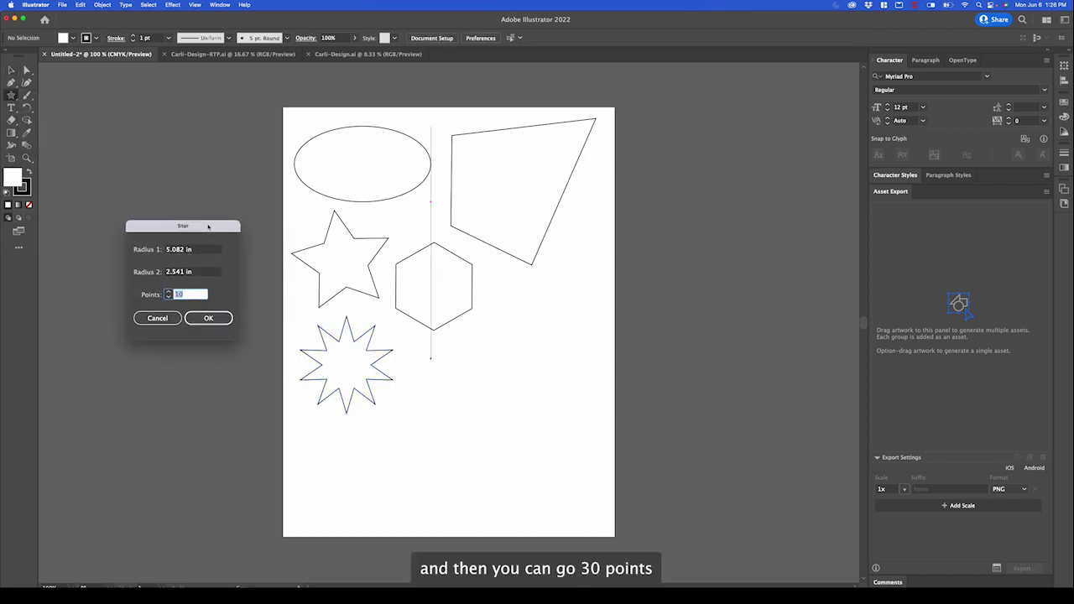
pyautogui.press('Return')
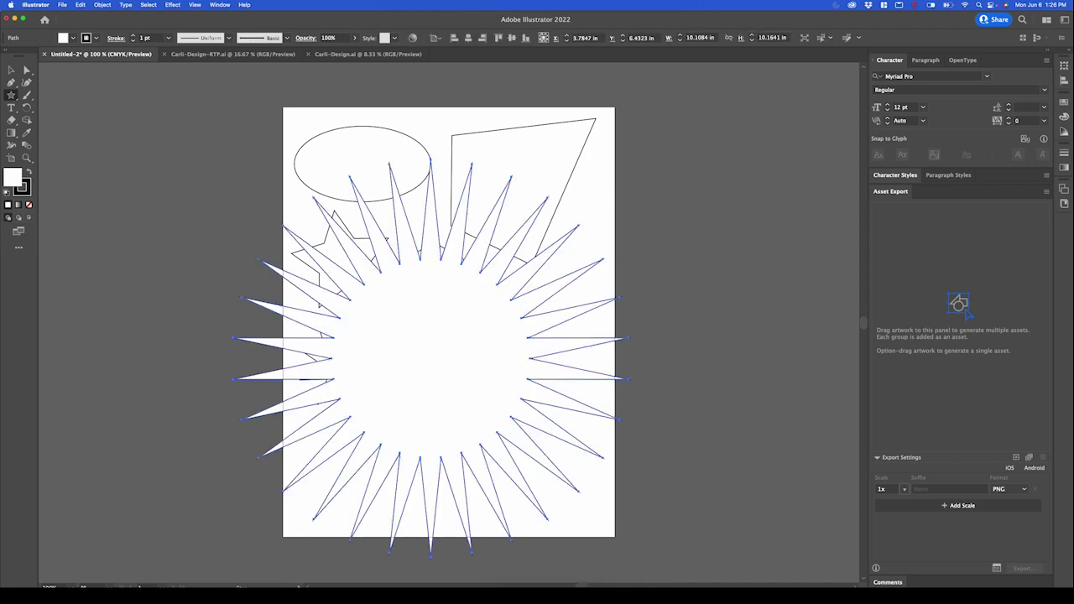
pyautogui.press('v')
pyautogui.moveTo(637, 172); pyautogui.dragTo(584, 324)
# Step: Add a thin-rayed 30-point star with radii 0.05 in and 0.25 in, then enlarge and position it
pyautogui.click(11, 95)
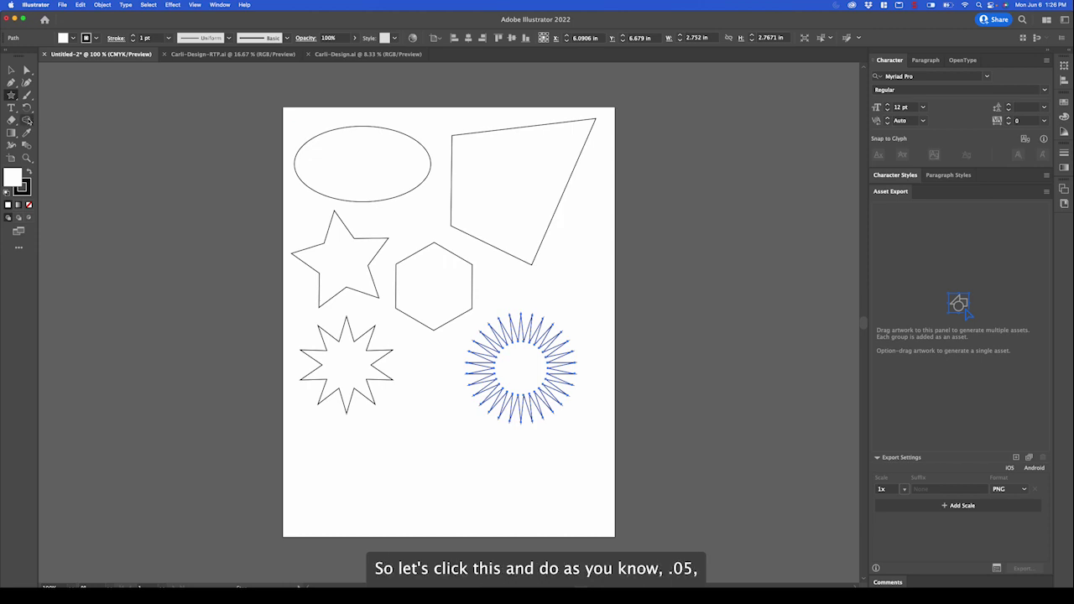
pyautogui.click(422, 445)
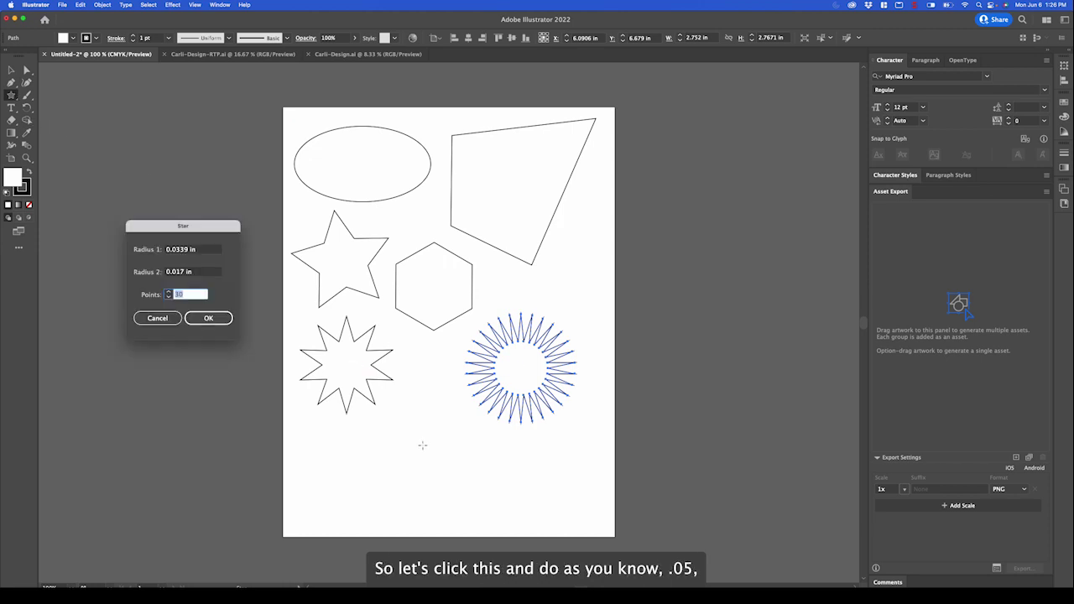
pyautogui.click(207, 250)
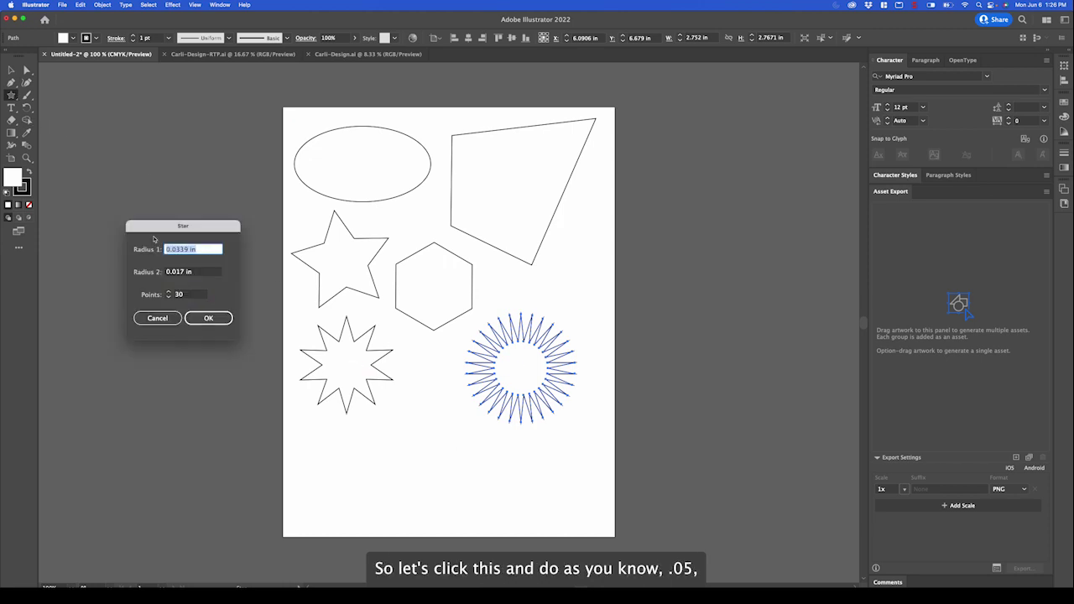
pyautogui.write('0.')
pyautogui.write('05')
pyautogui.press('Tab')
pyautogui.write('.')
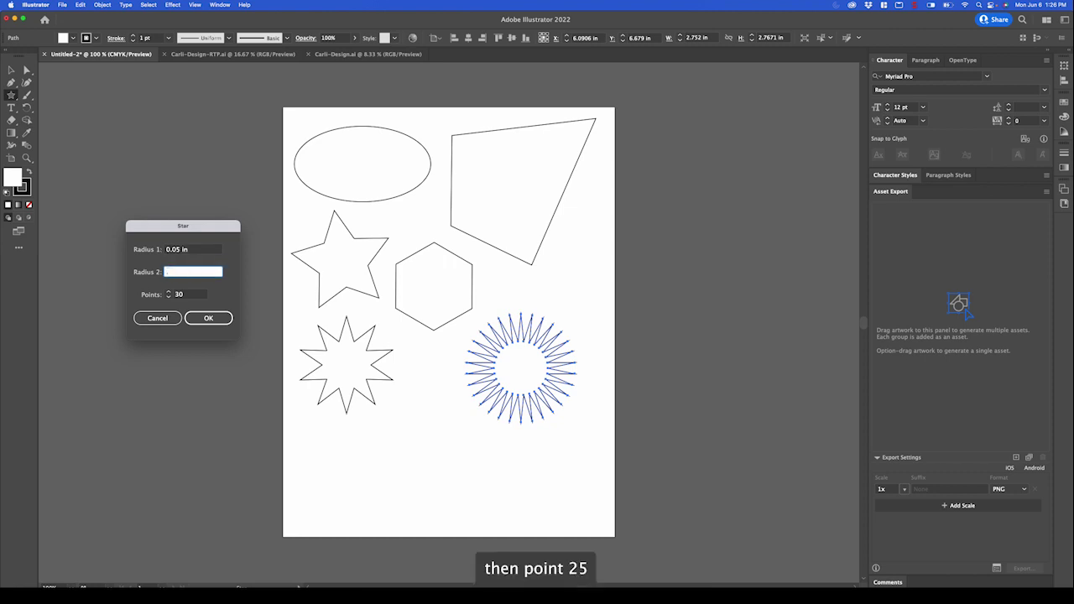
pyautogui.write('25')
pyautogui.press('Return')
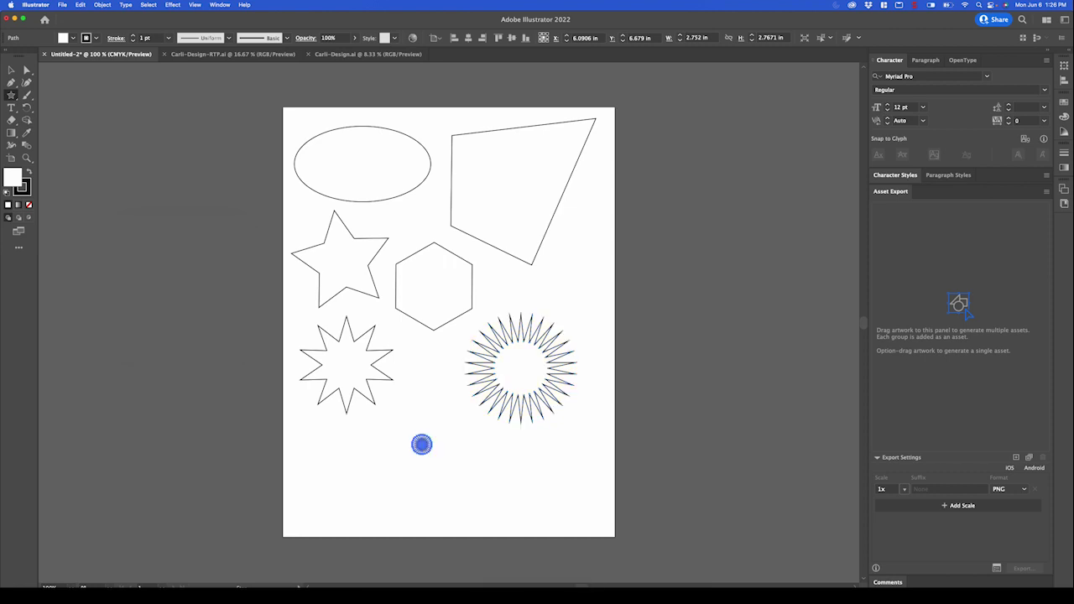
pyautogui.press('v')
pyautogui.moveTo(435, 456); pyautogui.dragTo(542, 544)
pyautogui.moveTo(459, 495); pyautogui.dragTo(432, 480)
pyautogui.moveTo(506, 409); pyautogui.dragTo(442, 417)
# Step: Reselect the thin-rayed spoked star at the bottom, undo its last changes, and delete it
pyautogui.click(587, 235)
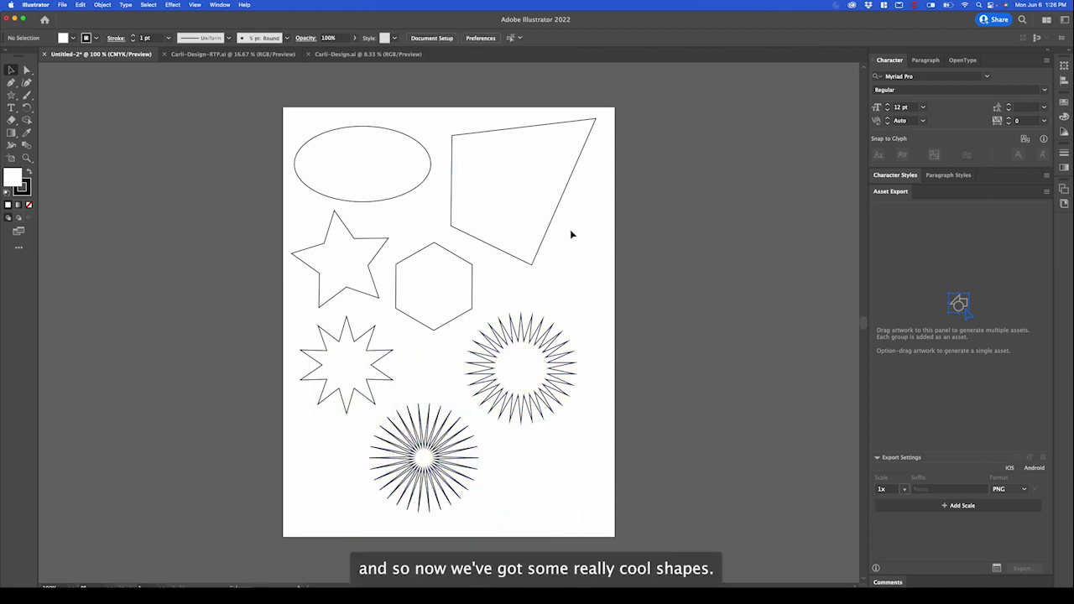
pyautogui.hscroll(5, 528, 257)
pyautogui.click(295, 449)
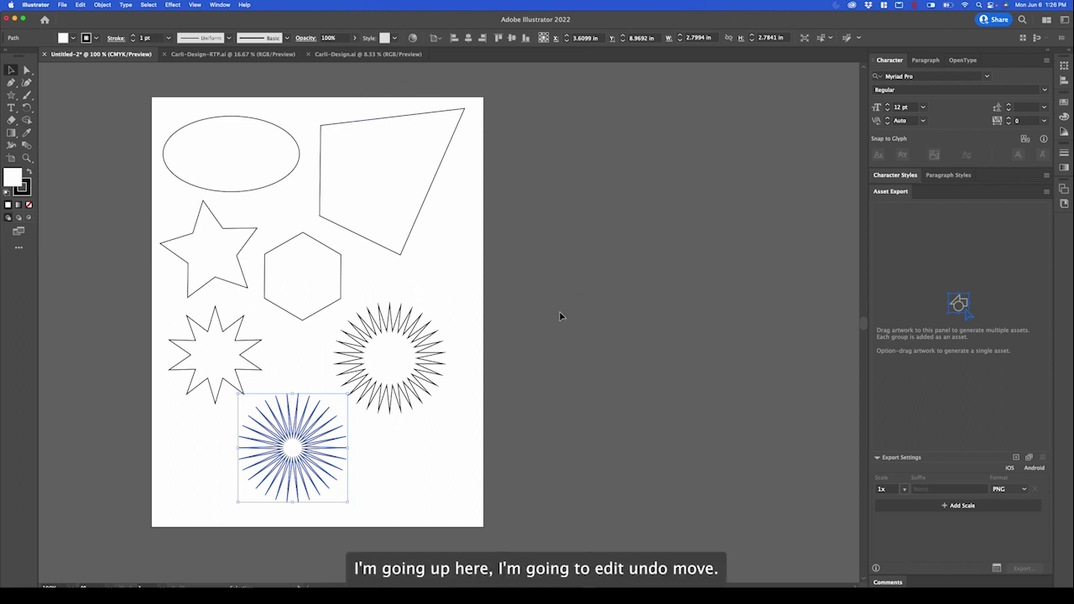
pyautogui.click(81, 5)
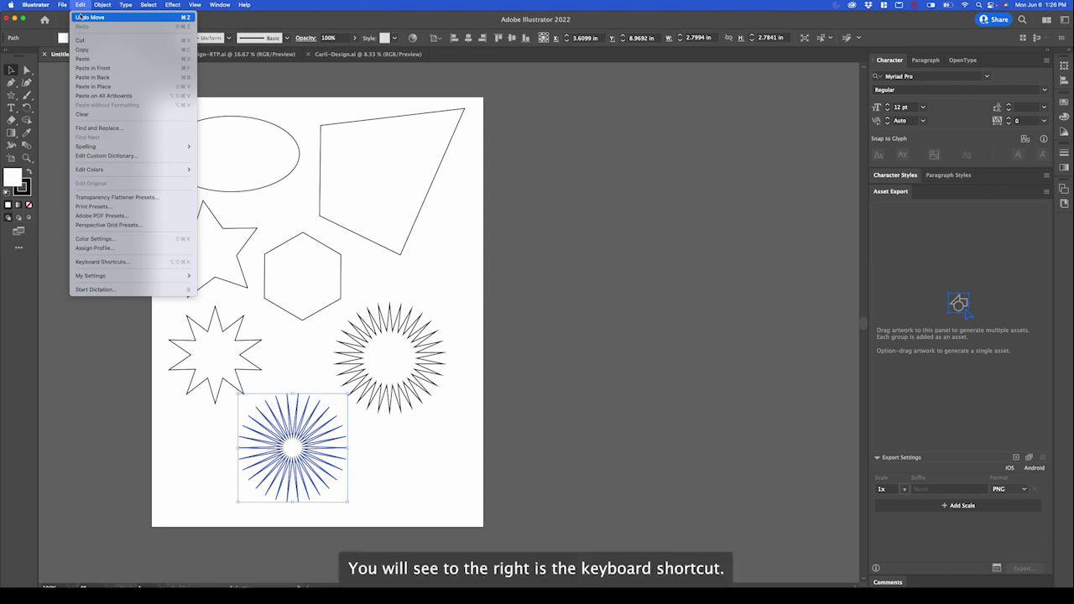
pyautogui.click(189, 17)
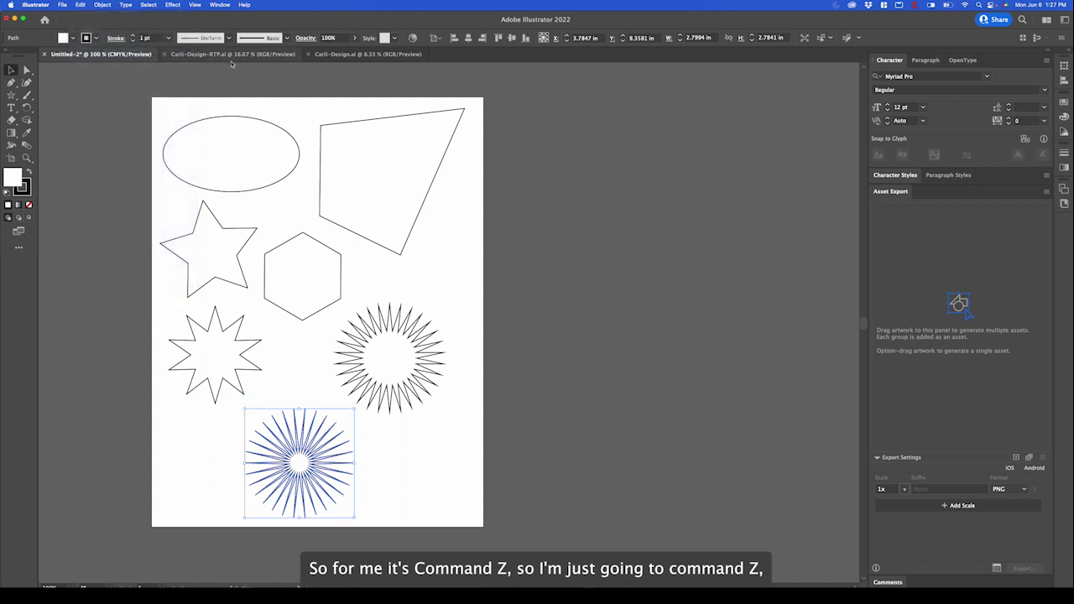
pyautogui.press('super+z')
pyautogui.press('super+z')
pyautogui.press('super+z')
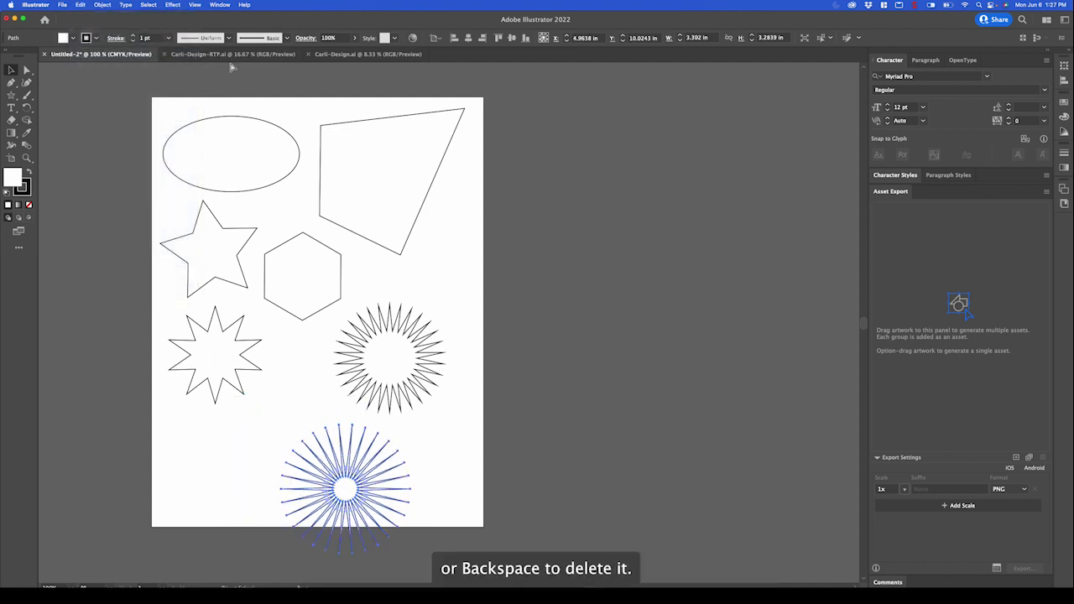
pyautogui.press('BackSpace')
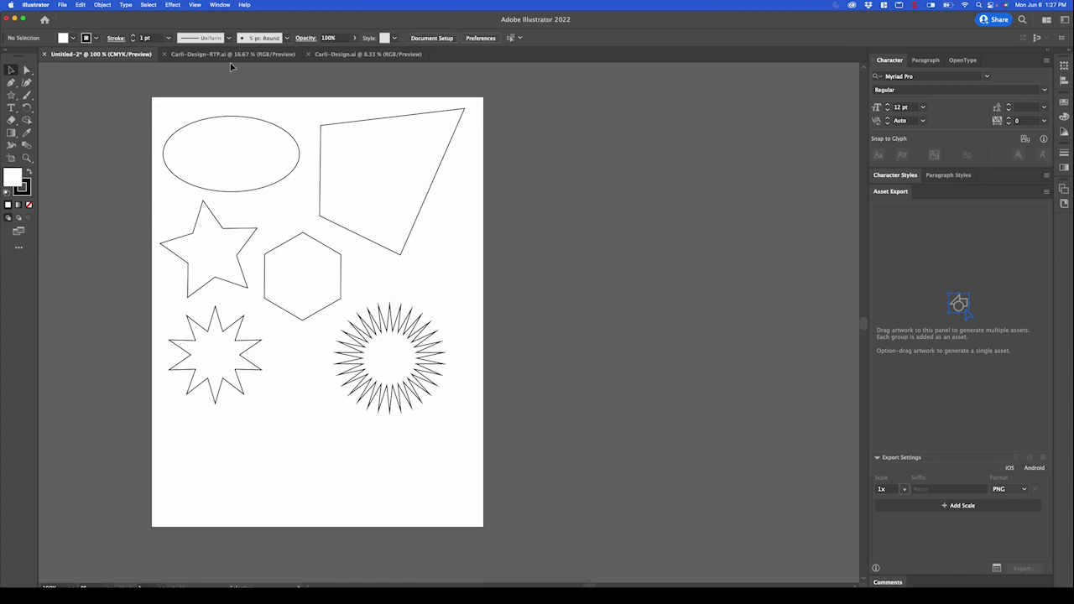
# Step: Move the starburst to the lower left and create a ten-sided polygon
pyautogui.moveTo(400, 341); pyautogui.dragTo(225, 453)
pyautogui.hscroll(-3, 445, 407)
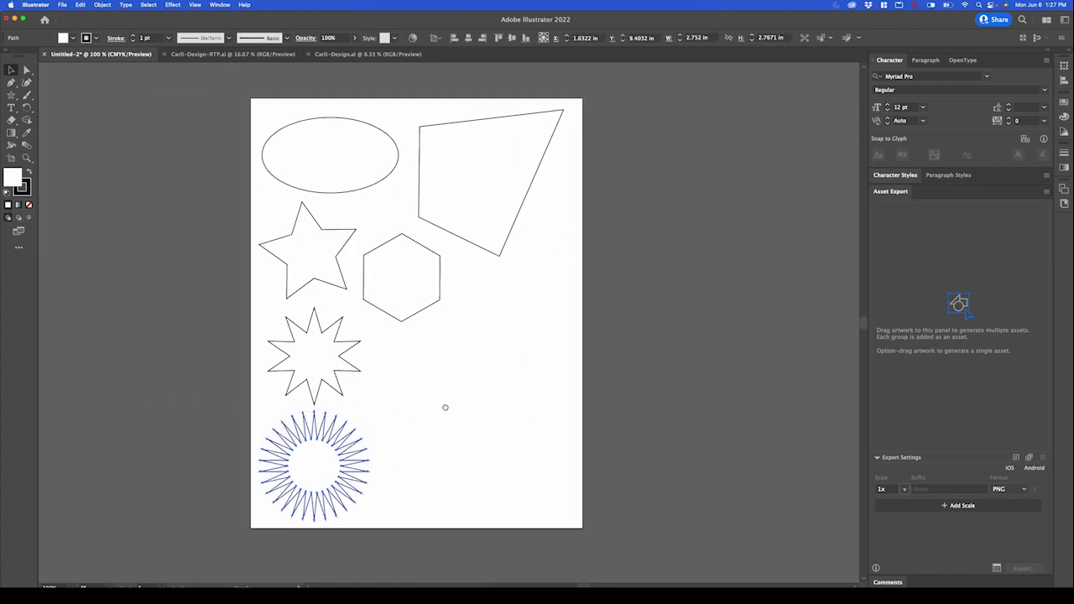
pyautogui.click(10, 95)
pyautogui.click(75, 121)
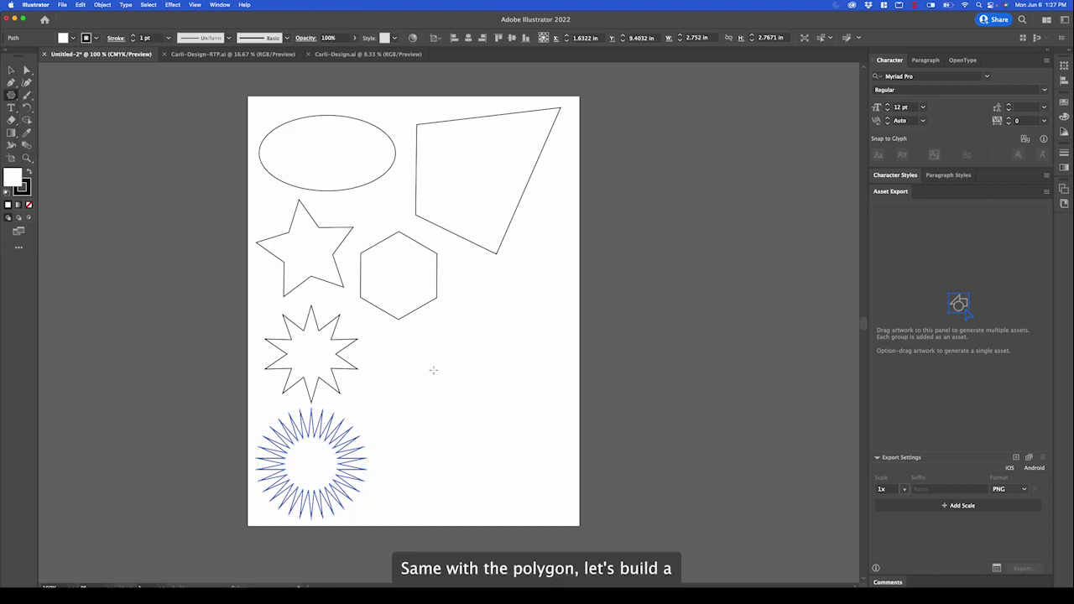
pyautogui.click(433, 367)
pyautogui.write('10')
pyautogui.click(458, 260)
# Step: Nudge the decagon down and right, then shrink it to about 2.2 in wide
pyautogui.moveTo(475, 303); pyautogui.dragTo(496, 344)
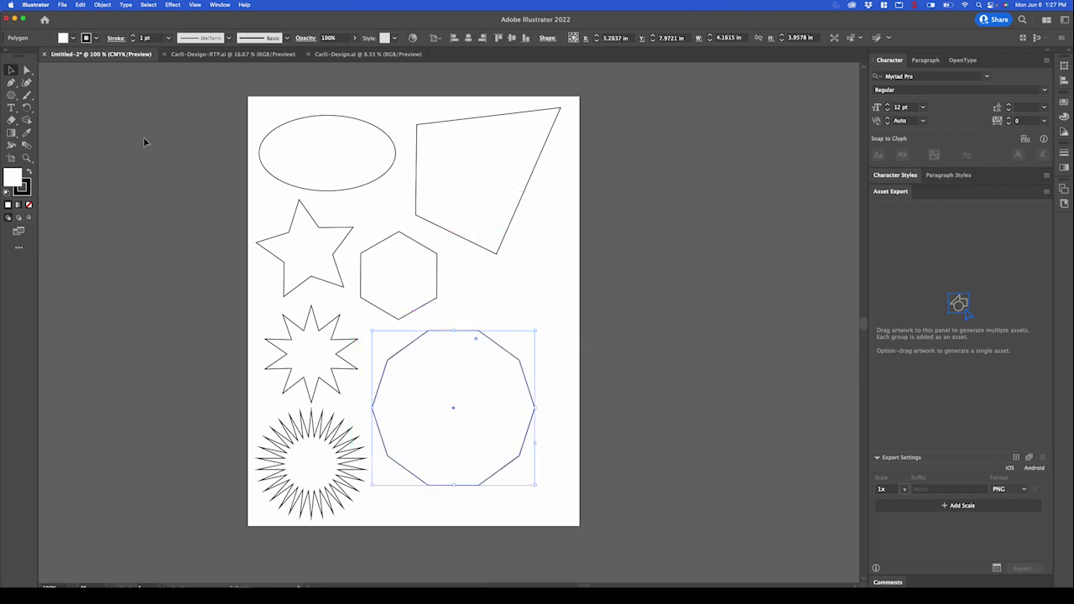
pyautogui.click(13, 95)
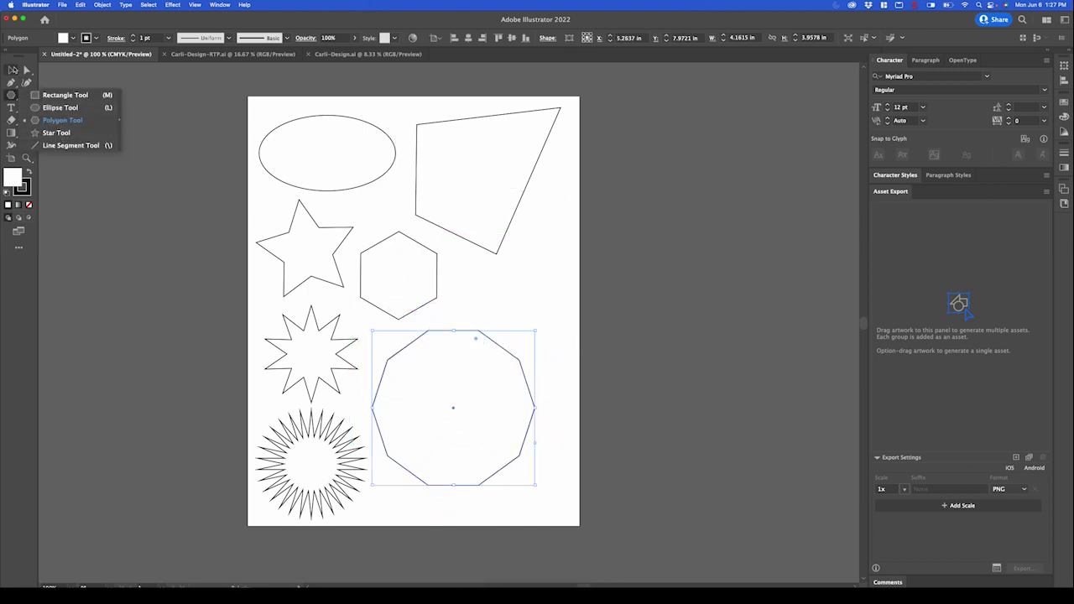
pyautogui.click(12, 70)
pyautogui.moveTo(535, 331); pyautogui.dragTo(508, 283)
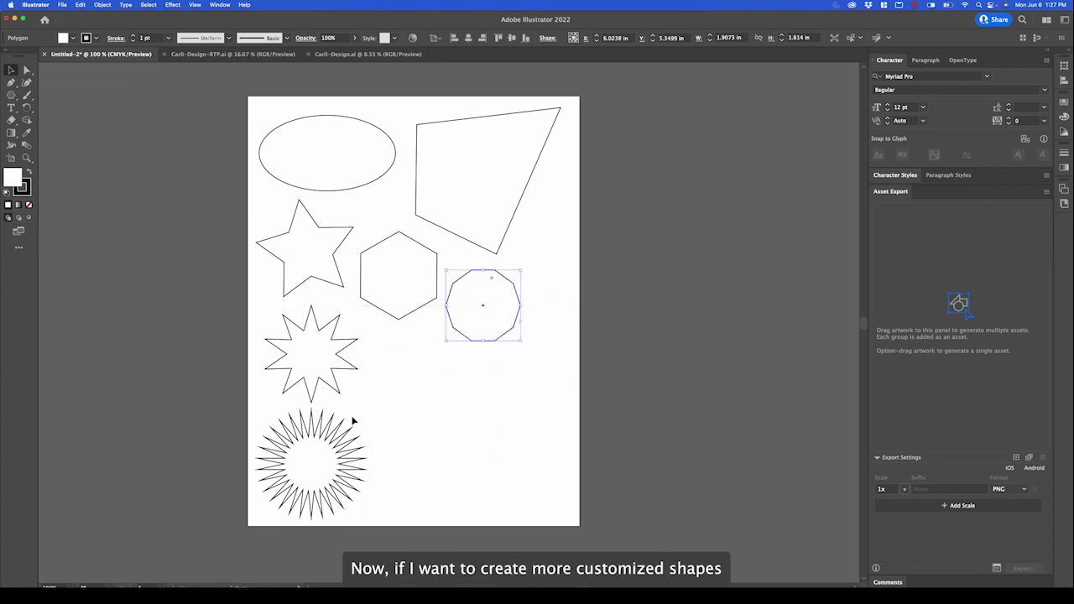
# Step: Move the starburst below the decagon, then select and delete it
pyautogui.moveTo(330, 436); pyautogui.dragTo(518, 384)
pyautogui.click(663, 336)
pyautogui.click(546, 398)
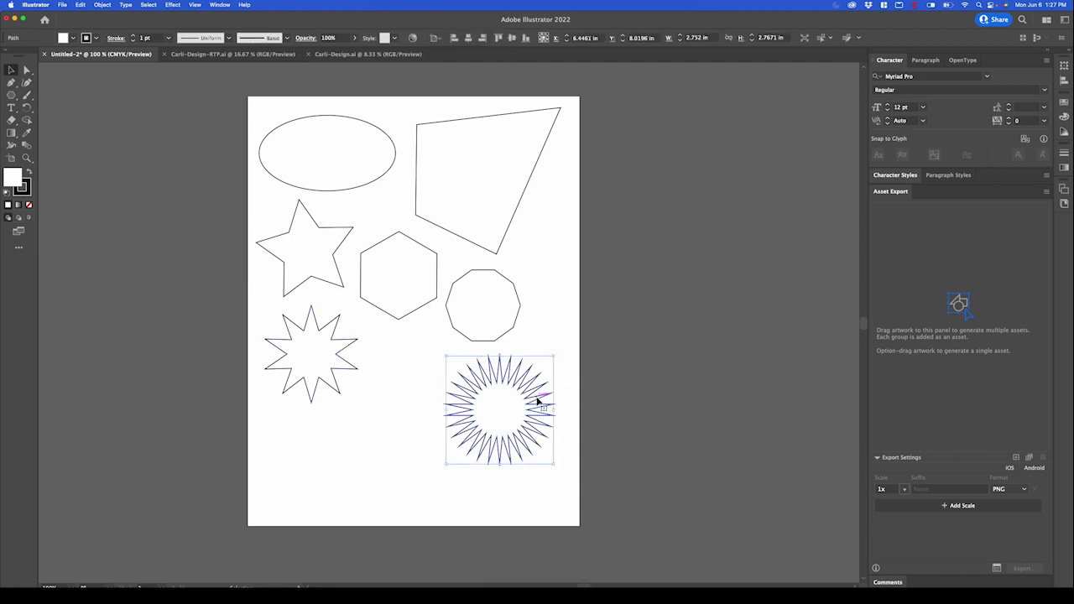
pyautogui.press('Delete')
# Step: Draw a closed angular zigzag shape across the lower artboard with the Pen tool
pyautogui.moveTo(10, 82); pyautogui.dragTo(58, 85)
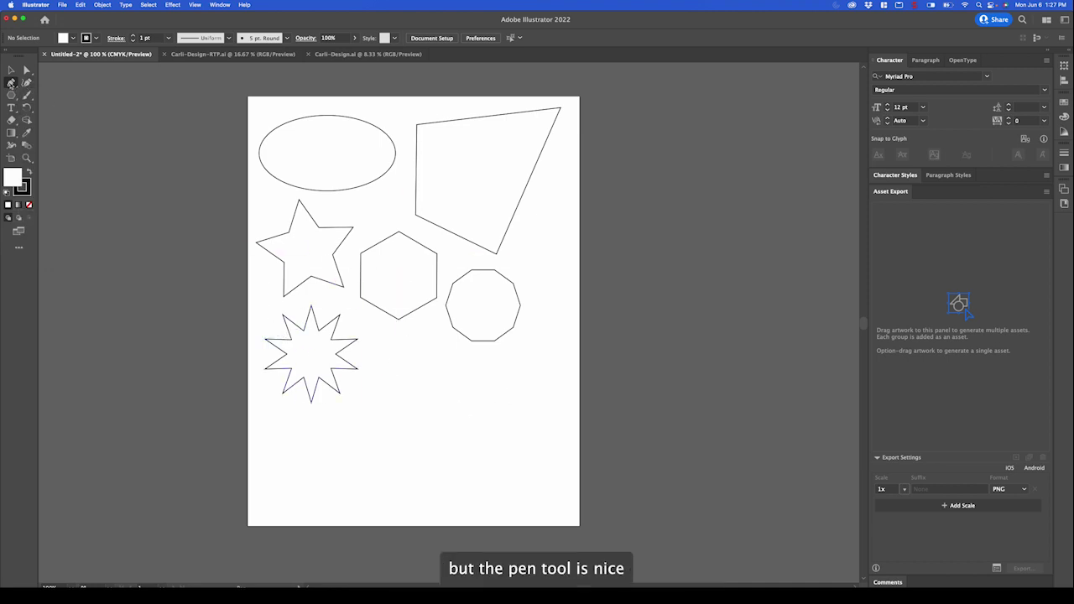
pyautogui.click(408, 364)
pyautogui.click(366, 426)
pyautogui.click(395, 451)
pyautogui.click(367, 481)
pyautogui.click(347, 468)
pyautogui.click(331, 483)
pyautogui.click(332, 492)
pyautogui.click(378, 505)
pyautogui.click(450, 501)
pyautogui.click(467, 441)
pyautogui.click(512, 439)
pyautogui.click(531, 469)
pyautogui.click(531, 483)
pyautogui.click(548, 479)
pyautogui.click(558, 444)
pyautogui.click(552, 442)
pyautogui.click(544, 418)
pyautogui.click(498, 396)
pyautogui.click(461, 393)
pyautogui.click(427, 389)
pyautogui.click(424, 359)
pyautogui.click(409, 364)
# Step: Cancel the Polygon tool's settings without drawing, return to the Selection tool, and deselect the shape
pyautogui.click(11, 95)
pyautogui.click(432, 244)
pyautogui.press('Escape')
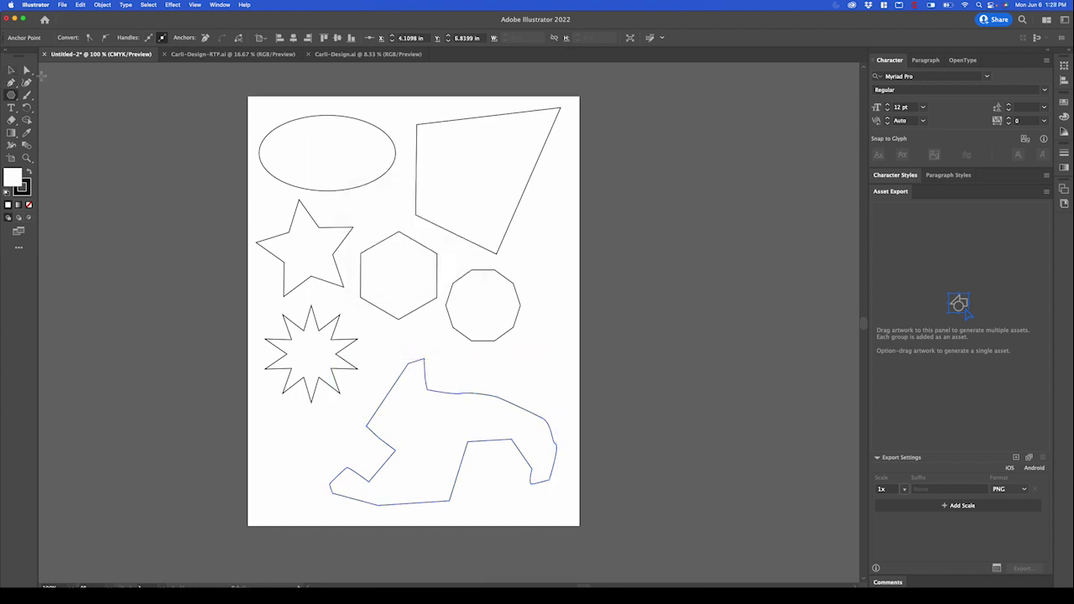
pyautogui.click(11, 69)
pyautogui.click(385, 196)
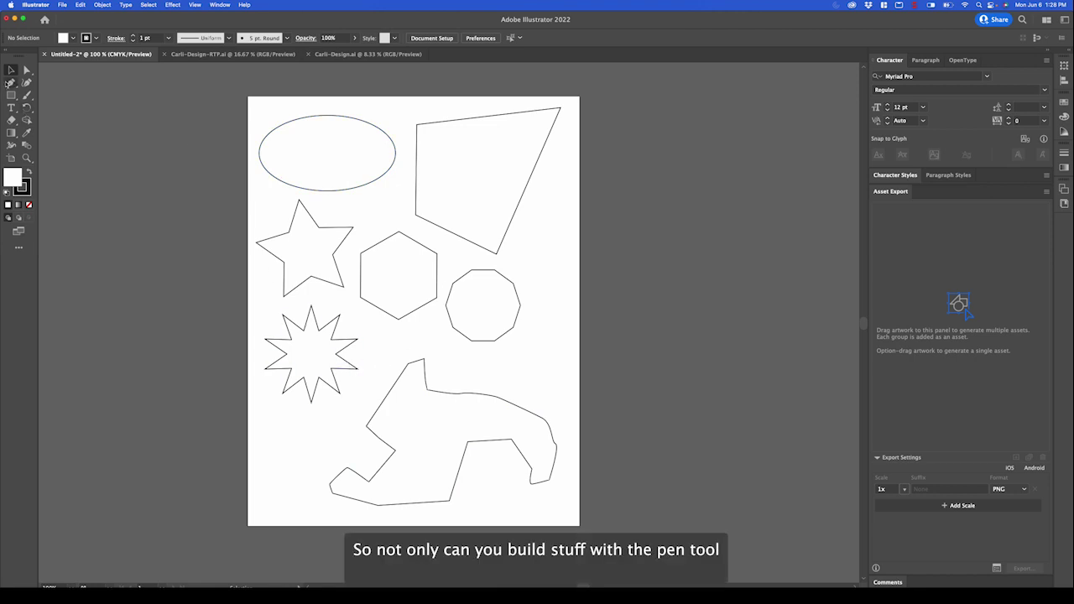
# Step: Add four anchor points to the hexagon's top-right, left, bottom-right and right edges
pyautogui.click(10, 83)
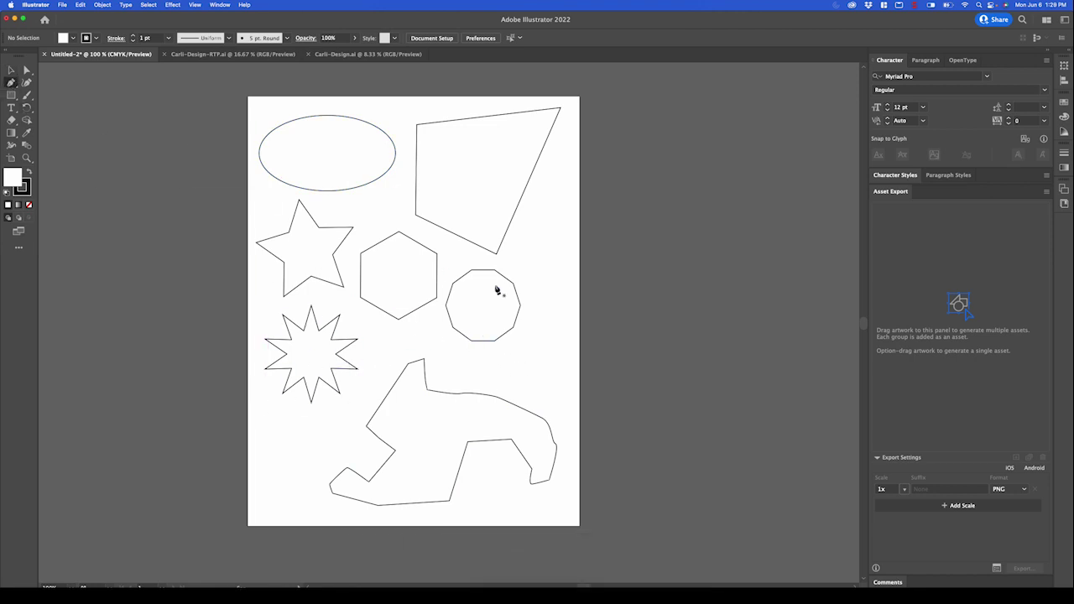
pyautogui.click(26, 70)
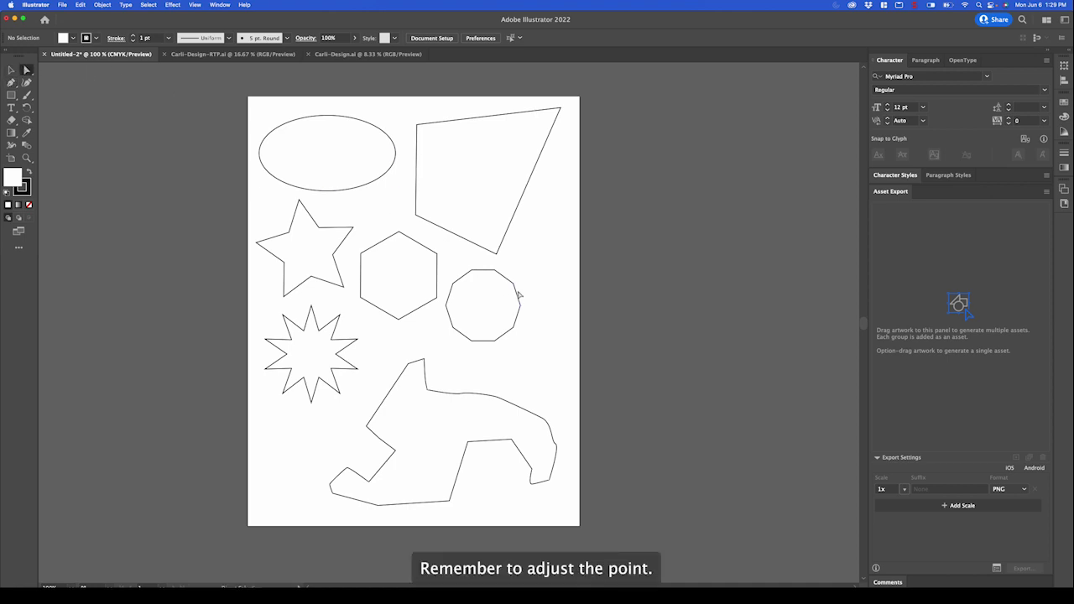
pyautogui.moveTo(496, 272)
pyautogui.mouseDown()
pyautogui.moveTo(491, 297)
pyautogui.moveTo(496, 271)
pyautogui.mouseUp()
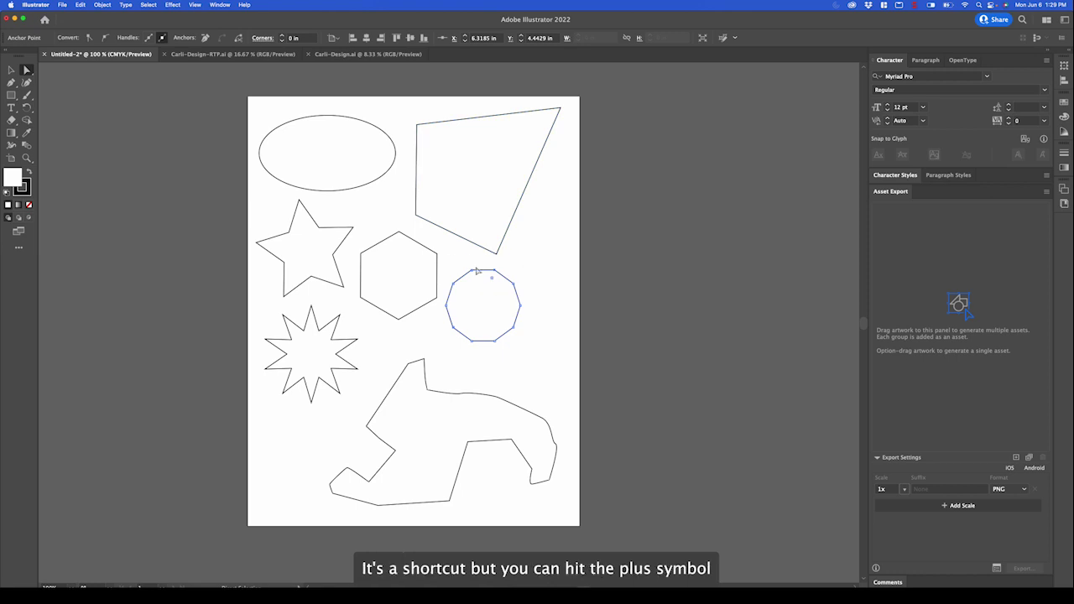
pyautogui.press('+')
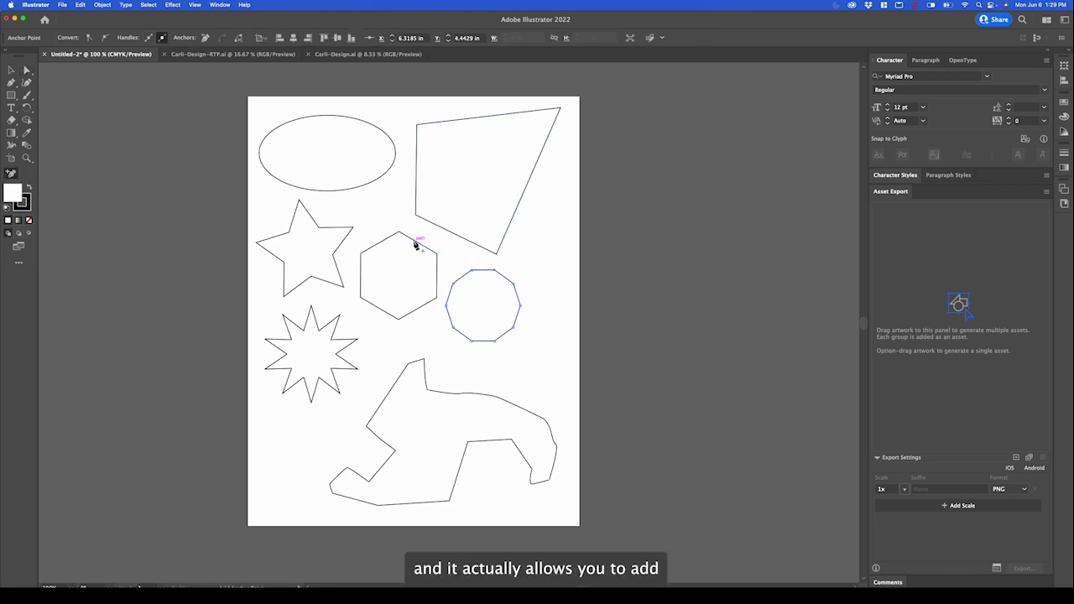
pyautogui.click(414, 240)
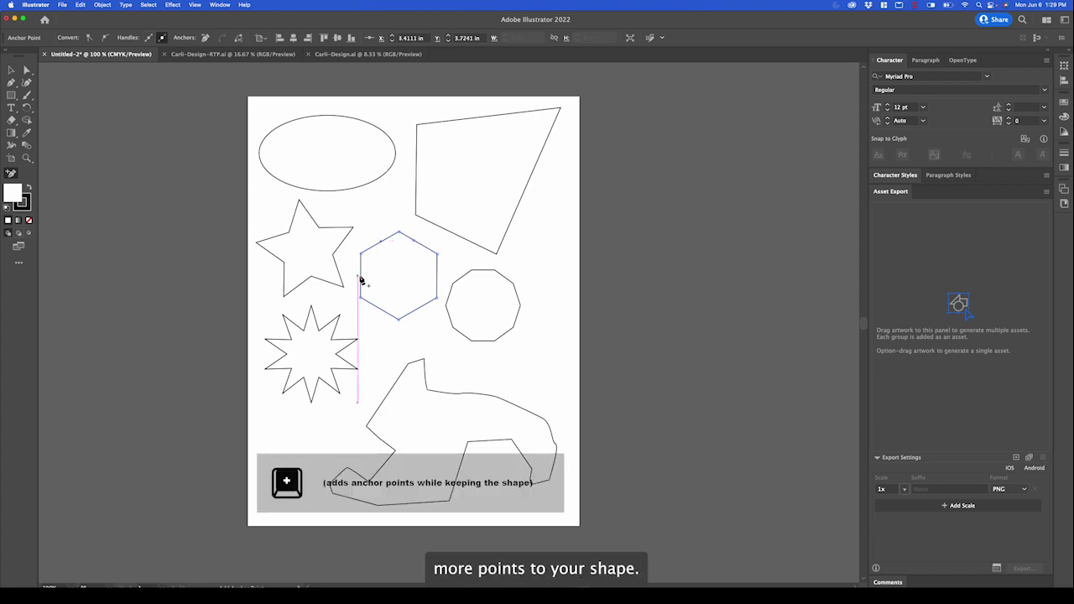
pyautogui.click(361, 275)
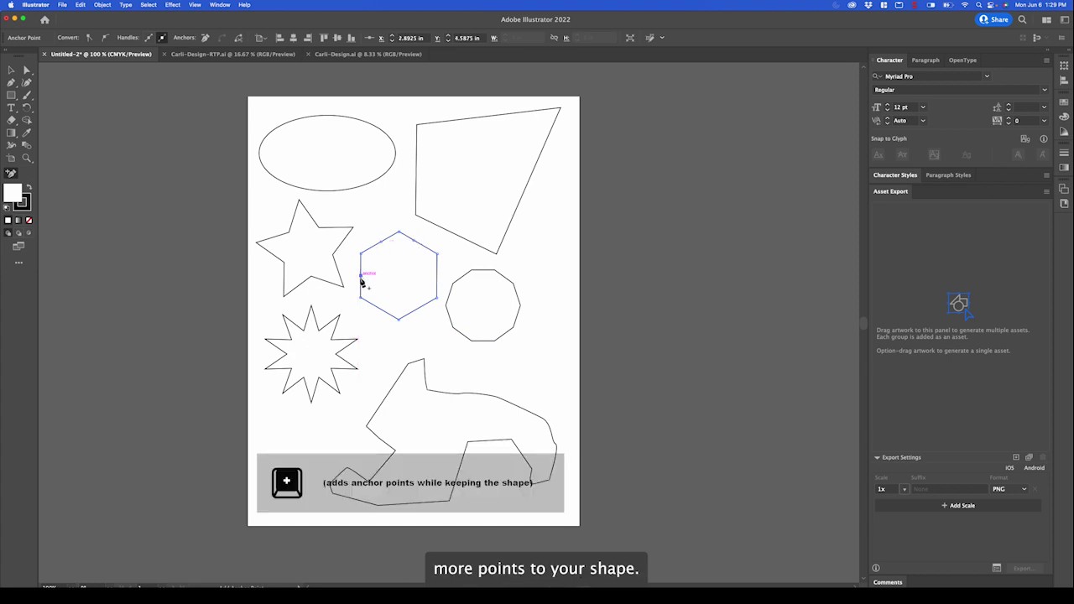
pyautogui.click(422, 307)
pyautogui.click(437, 275)
# Step: Delete an anchor from the hexagon's upper right and the star's two side points
pyautogui.press('-')
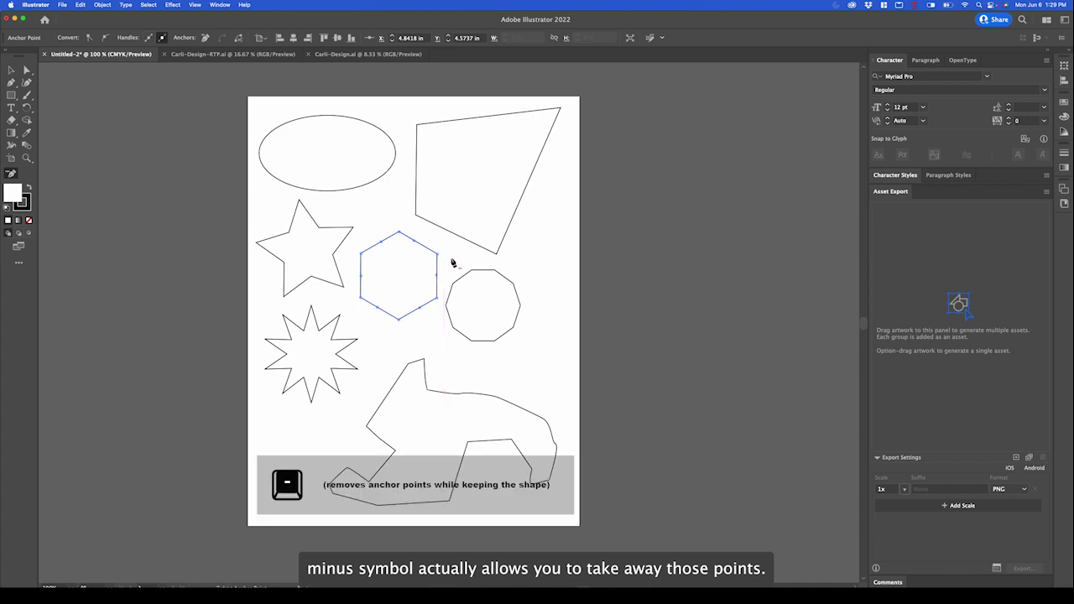
pyautogui.click(416, 242)
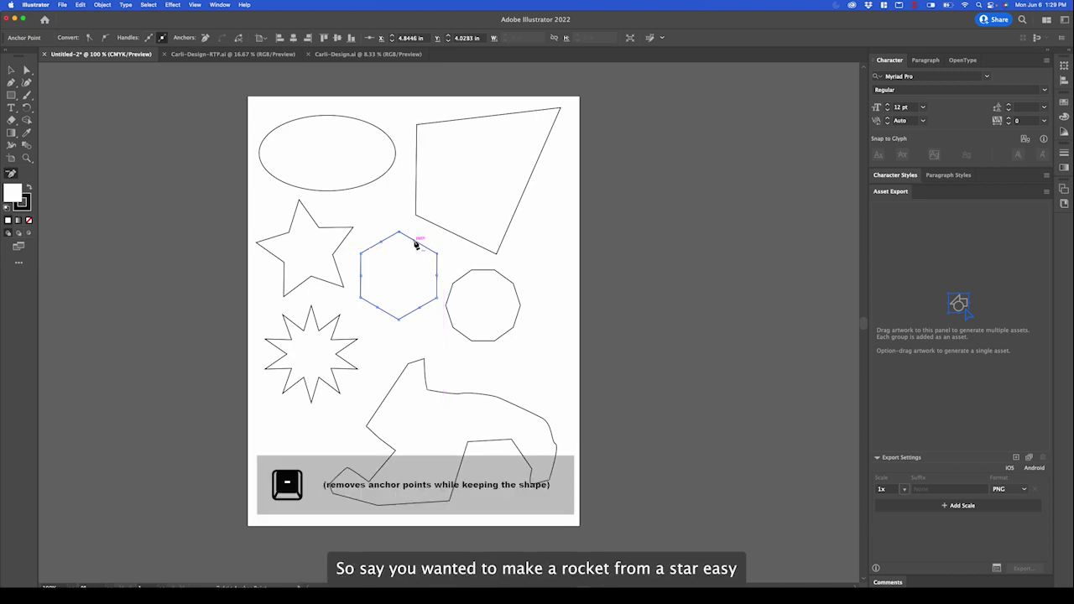
pyautogui.click(353, 228)
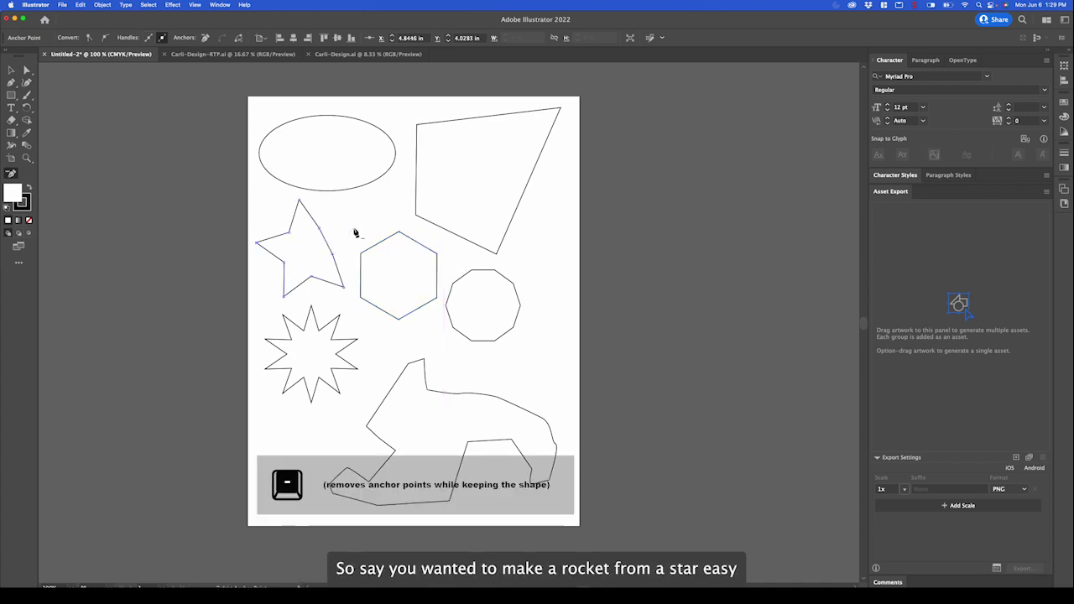
pyautogui.click(256, 243)
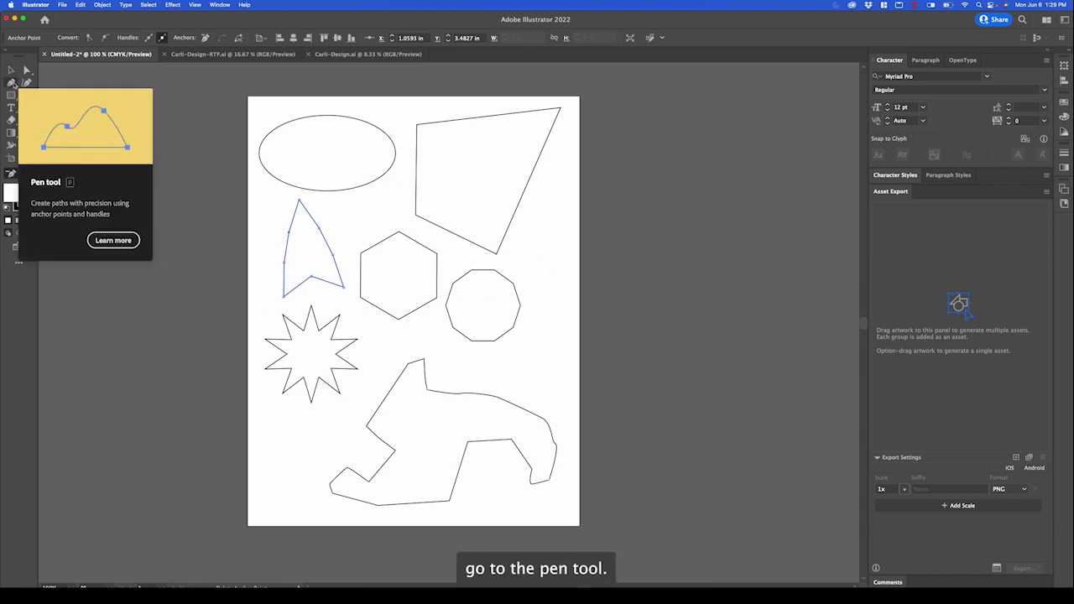
# Step: Drag the Add Anchor Point Tool from All Tools into the Pen tool group and close the drawer
pyautogui.click(13, 83)
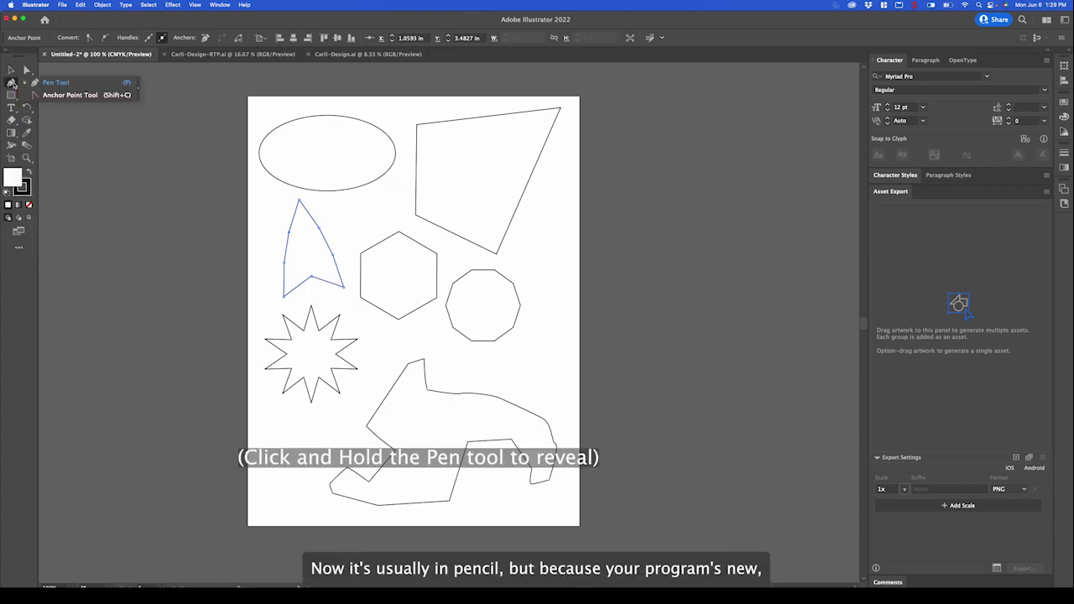
pyautogui.click(56, 84)
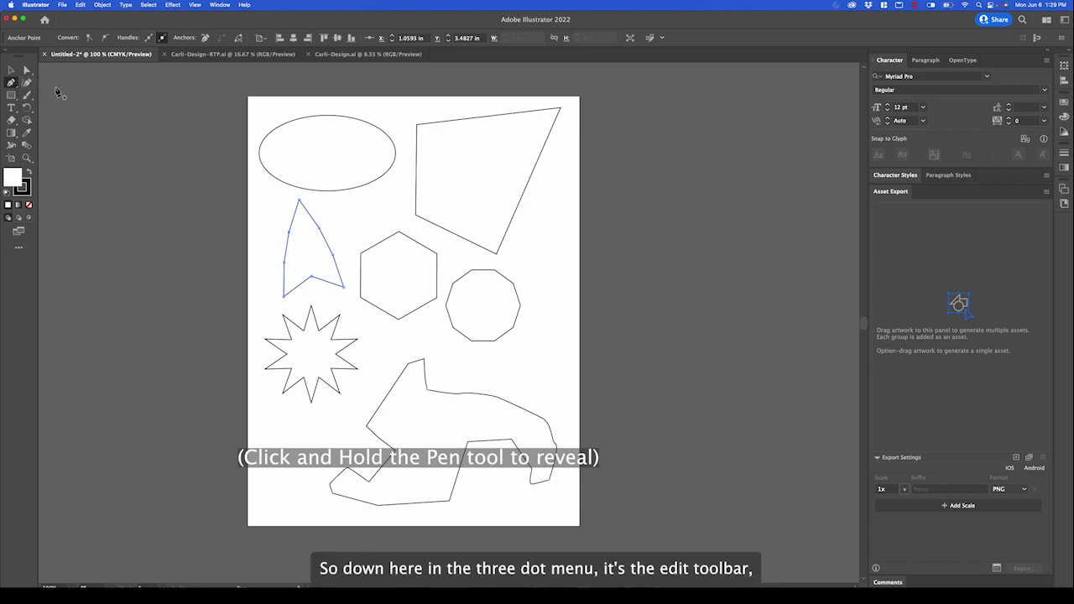
pyautogui.click(17, 249)
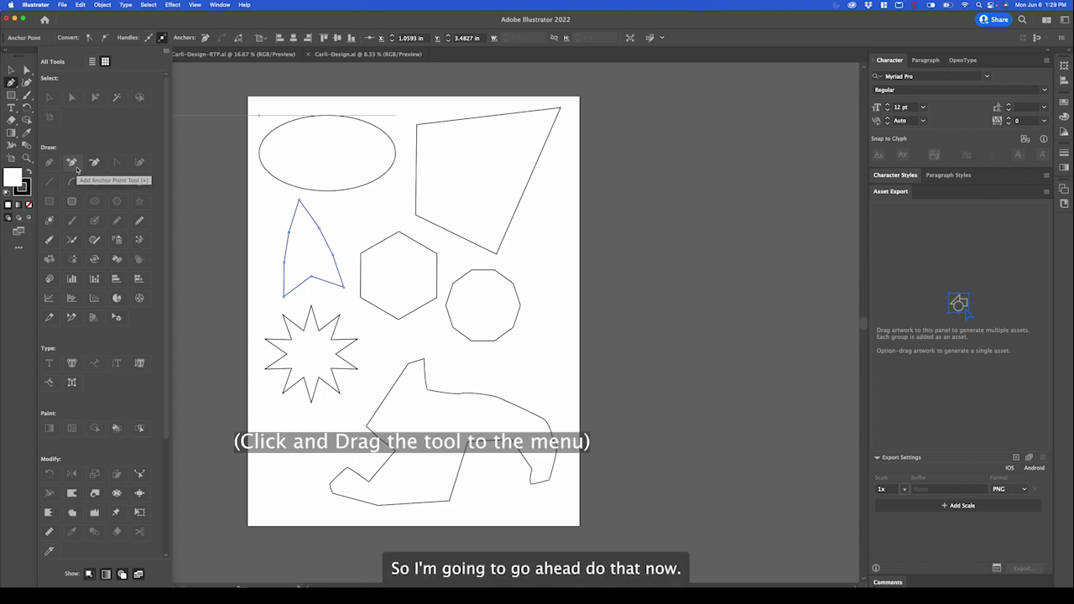
pyautogui.moveTo(77, 170); pyautogui.dragTo(11, 83)
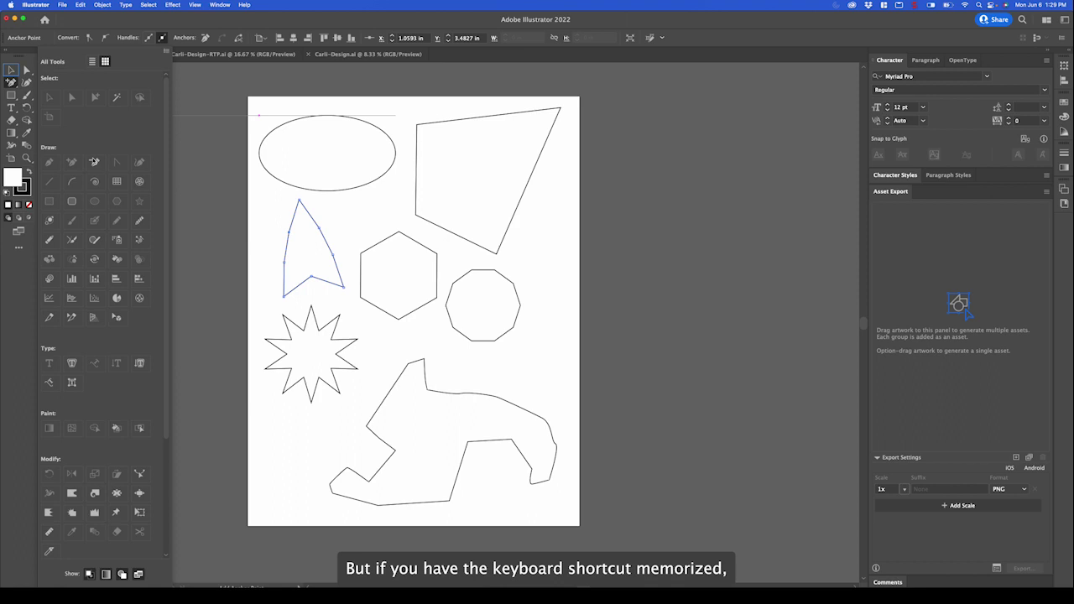
pyautogui.click(10, 82)
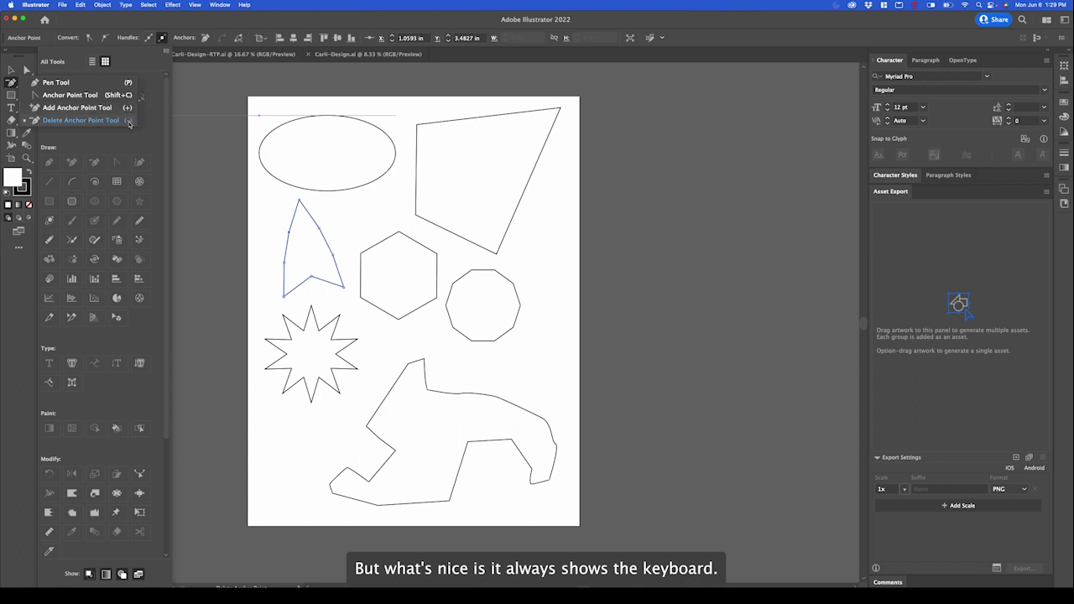
pyautogui.click(77, 107)
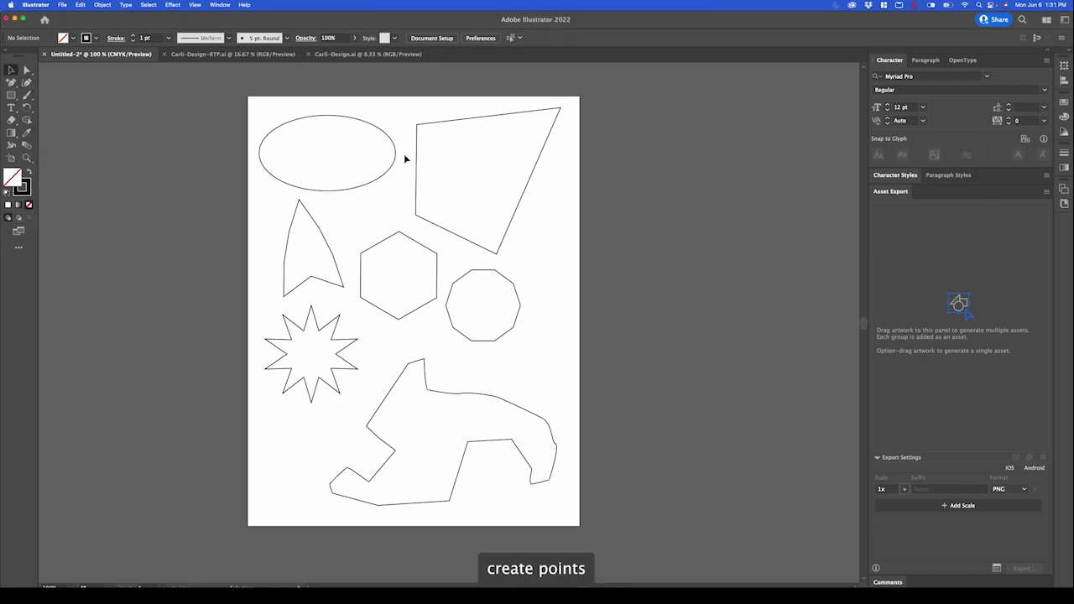
# Step: Draw a six-point flowing curve with the Curvature tool, from the quadrilateral looping above the hexagon
pyautogui.hotkey('shift', '`')
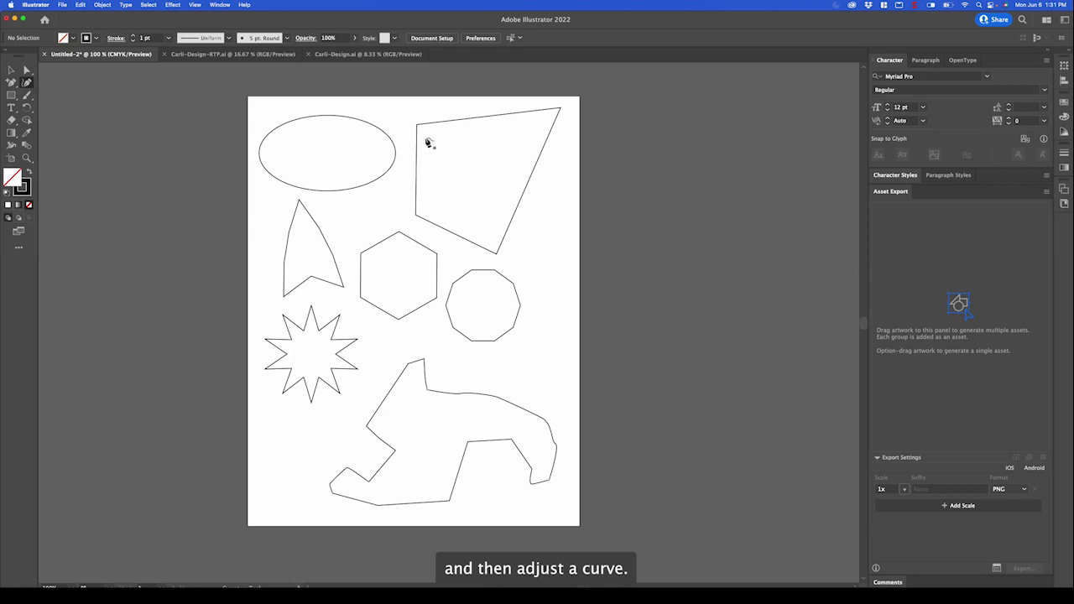
pyautogui.click(401, 144)
pyautogui.click(462, 190)
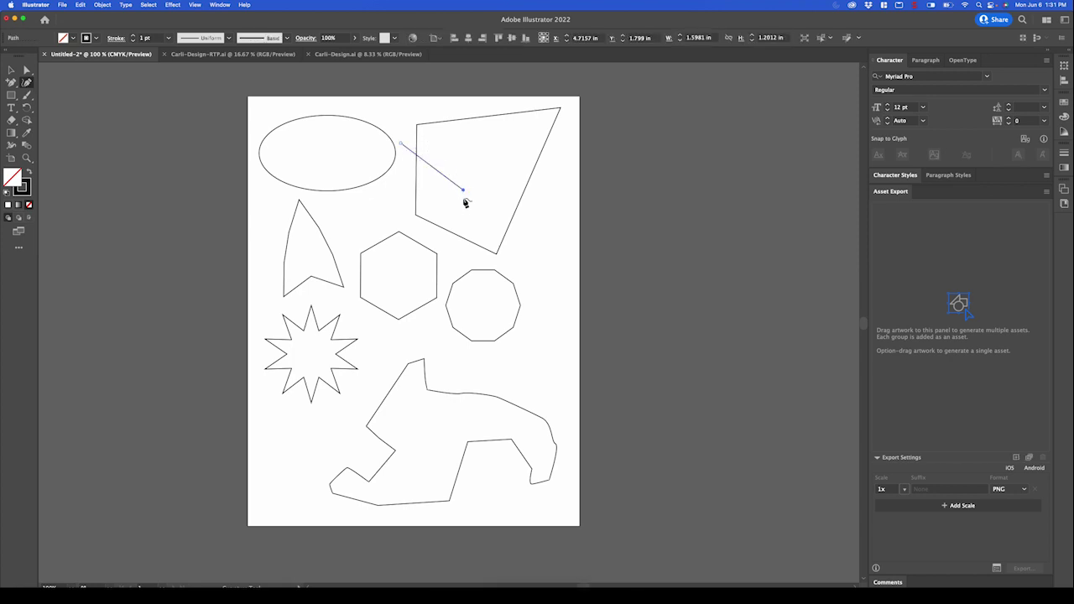
pyautogui.click(417, 226)
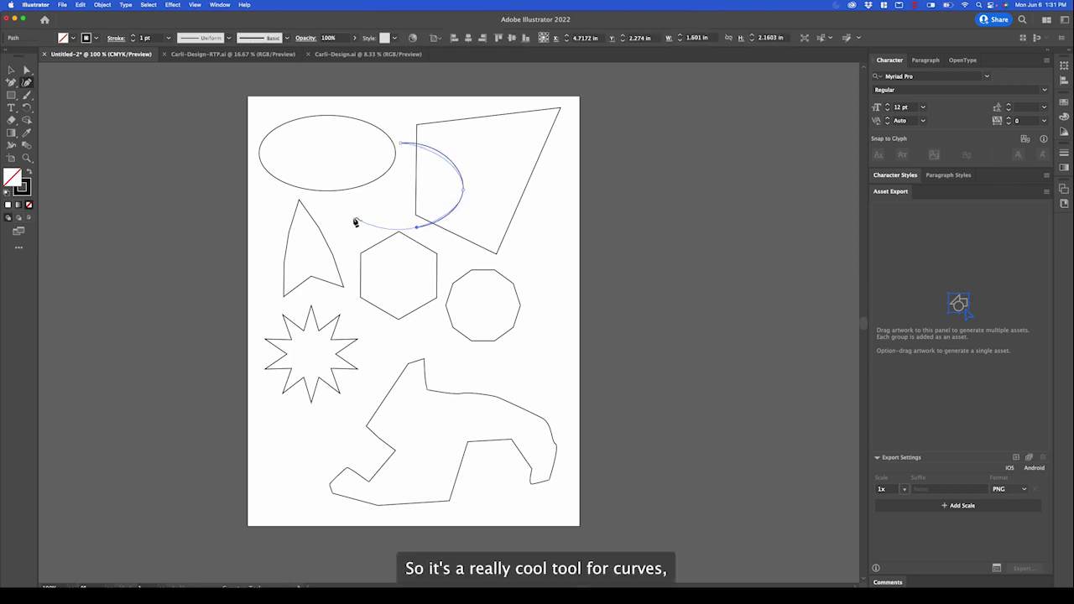
pyautogui.click(352, 216)
pyautogui.click(340, 243)
pyautogui.click(390, 264)
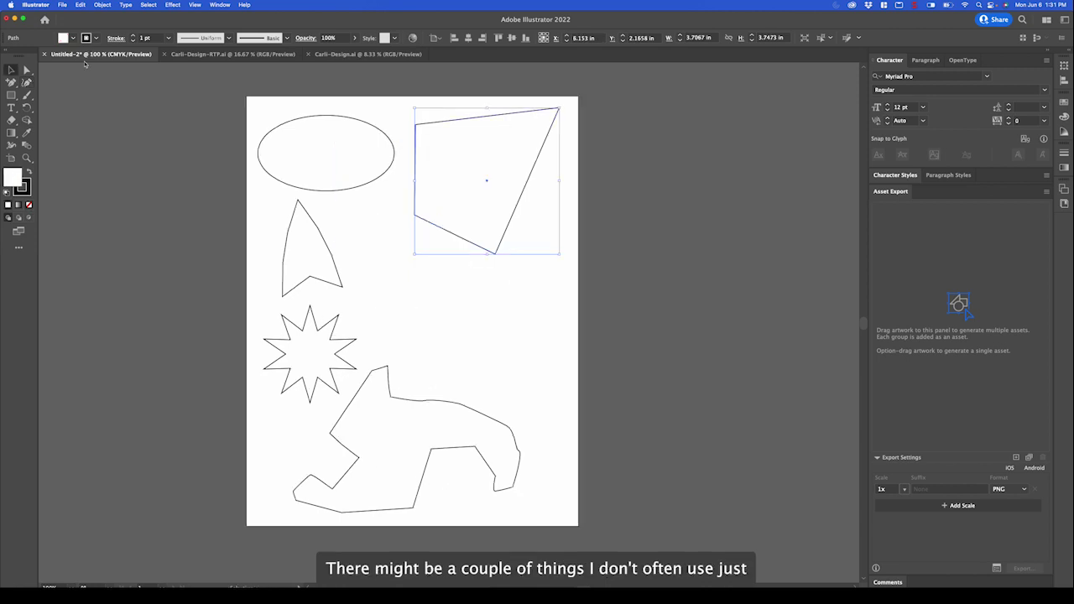
pyautogui.click(143, 148)
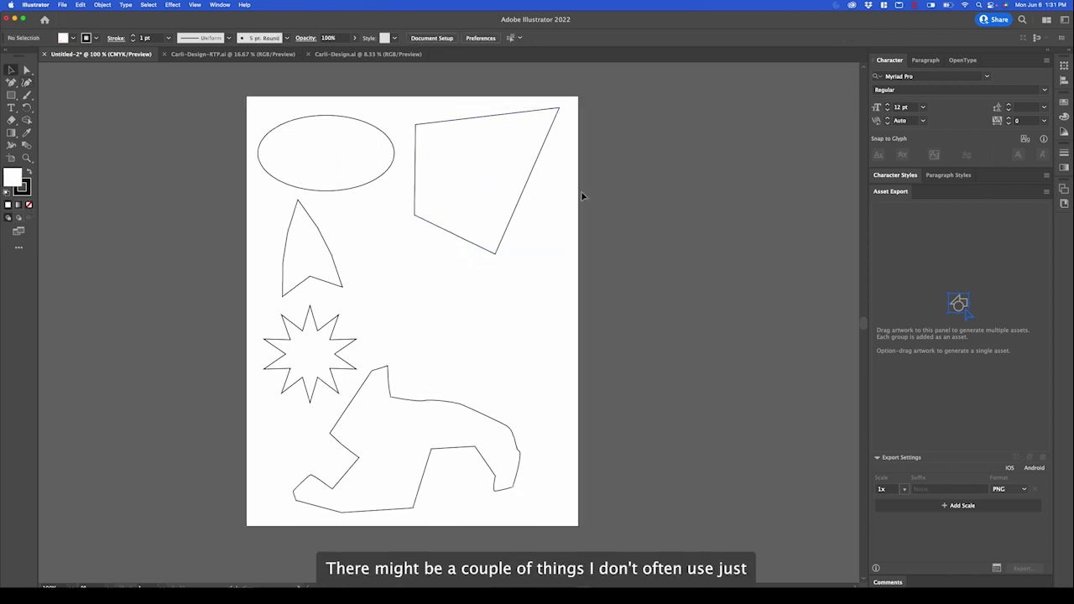
pyautogui.click(524, 190)
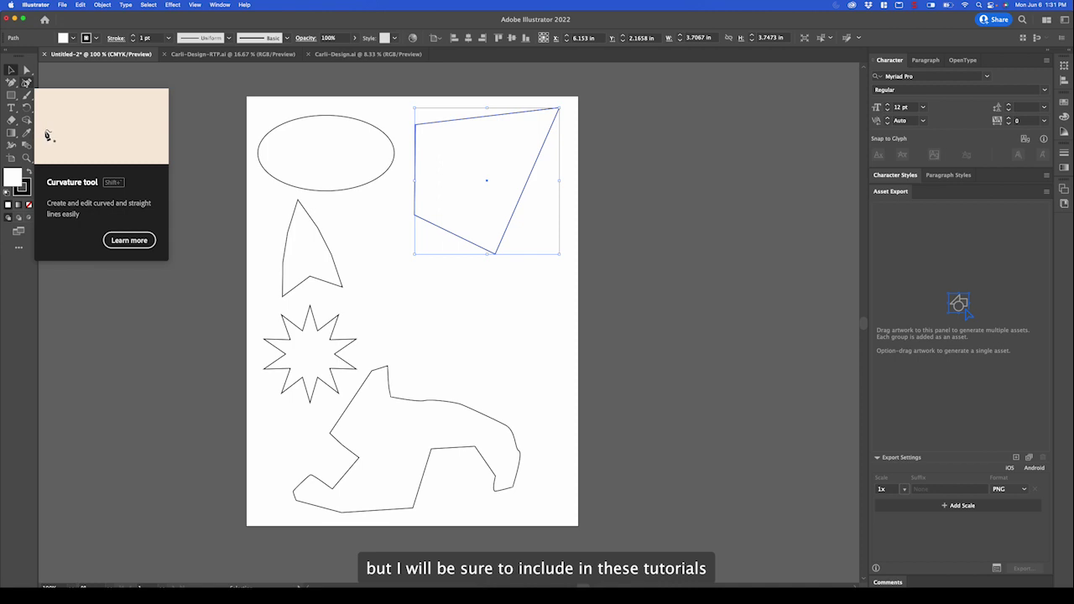
pyautogui.click(177, 78)
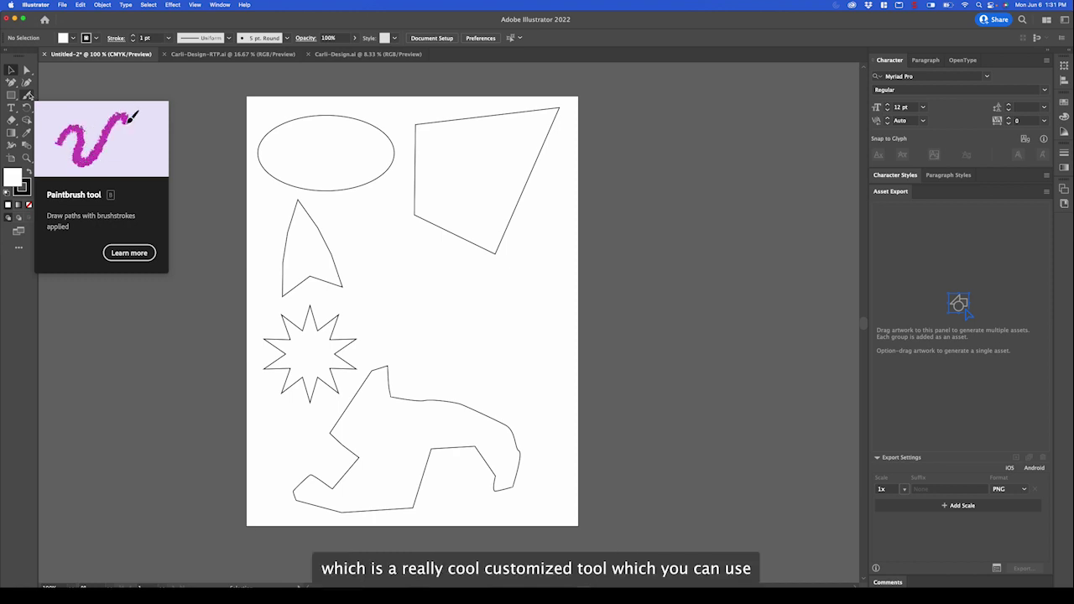
pyautogui.click(27, 95)
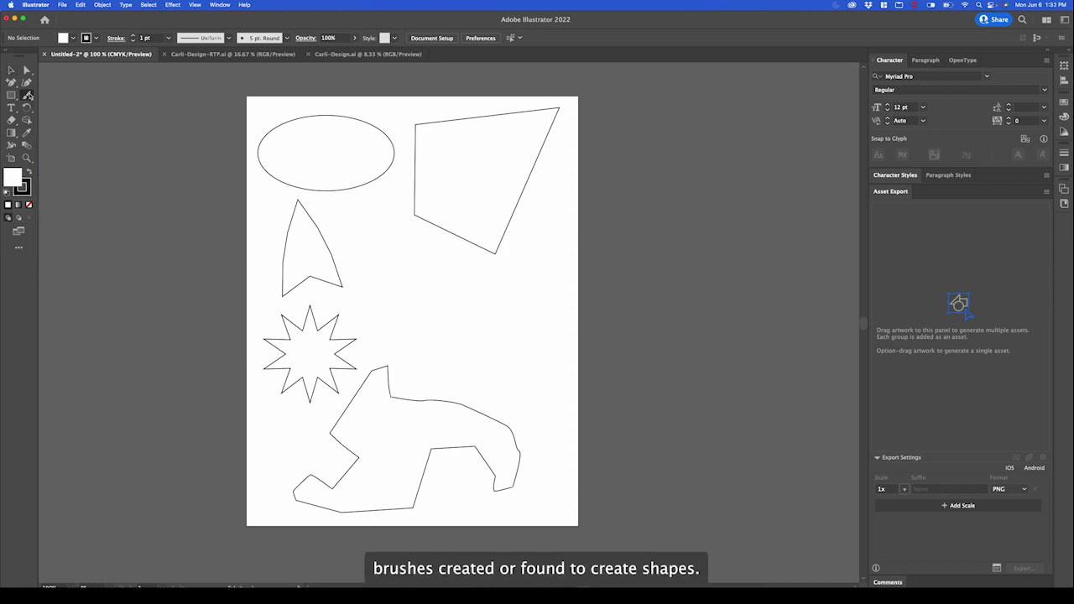
pyautogui.moveTo(356, 237)
pyautogui.mouseDown()
pyautogui.moveTo(380, 263)
pyautogui.moveTo(400, 270)
pyautogui.moveTo(404, 292)
pyautogui.moveTo(440, 309)
pyautogui.mouseUp()
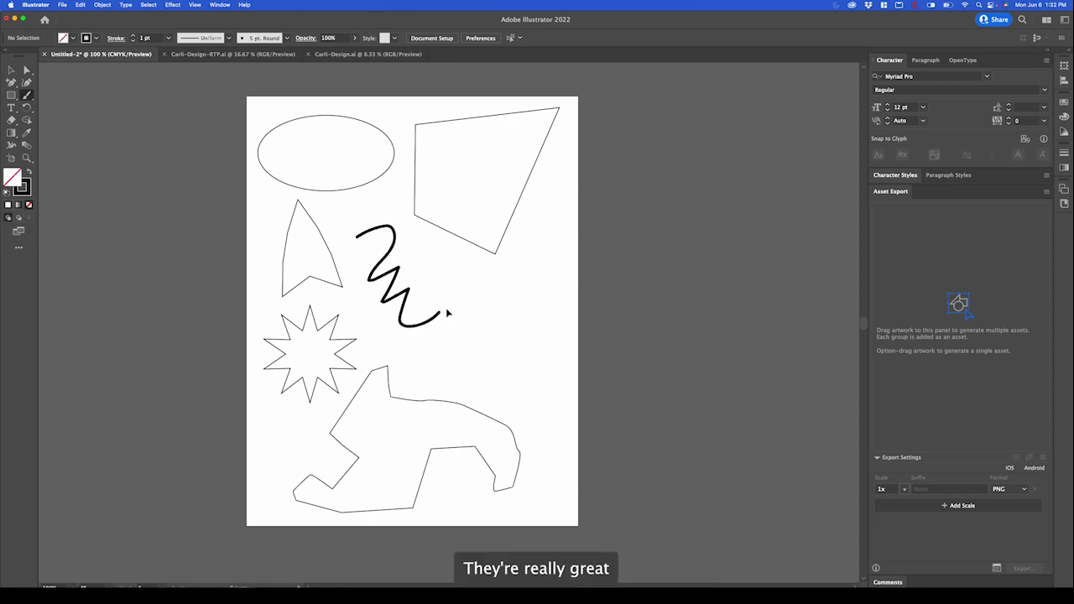
pyautogui.press('super+equal')
pyautogui.press('super+equal')
pyautogui.moveTo(577, 214)
pyautogui.mouseDown()
pyautogui.moveTo(493, 275)
pyautogui.moveTo(540, 349)
pyautogui.moveTo(585, 334)
pyautogui.mouseUp()
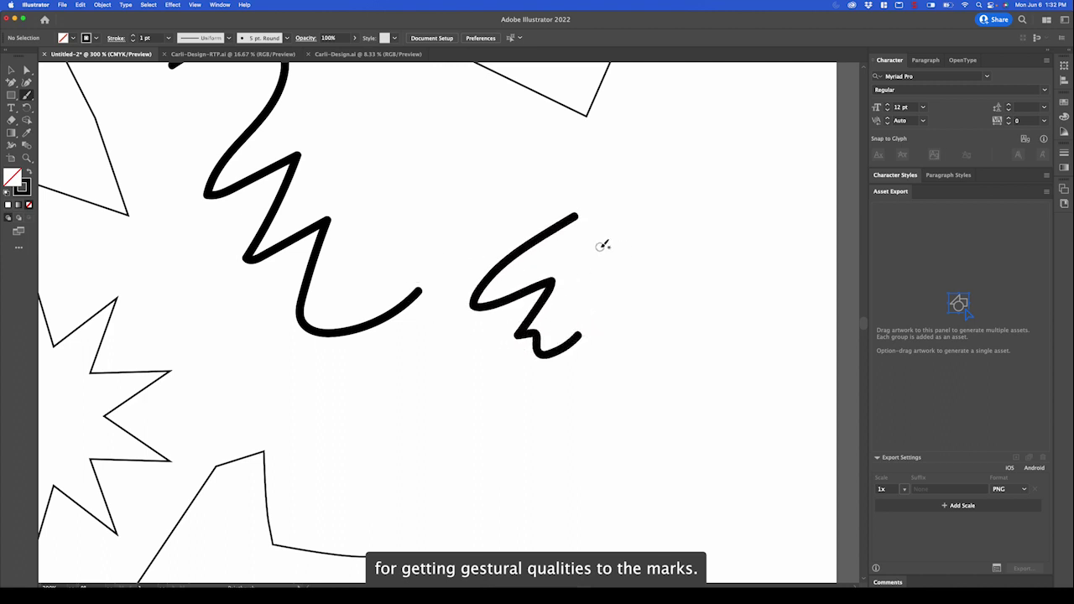
pyautogui.press('super+minus')
pyautogui.press('super+minus')
pyautogui.press('v')
pyautogui.click(502, 313)
pyautogui.press('Delete')
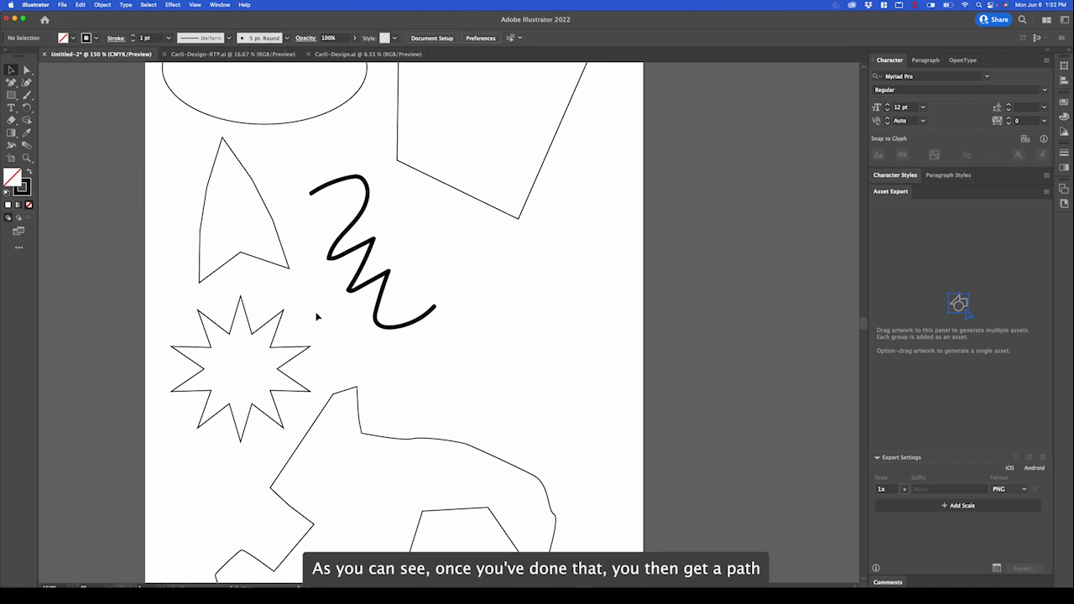
pyautogui.click(389, 274)
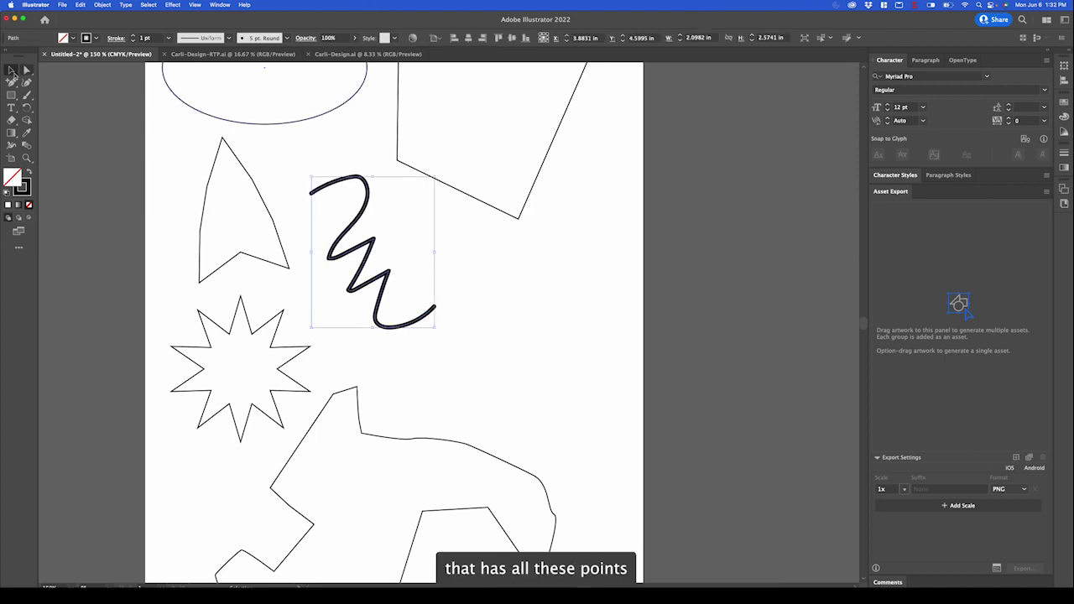
pyautogui.press('a')
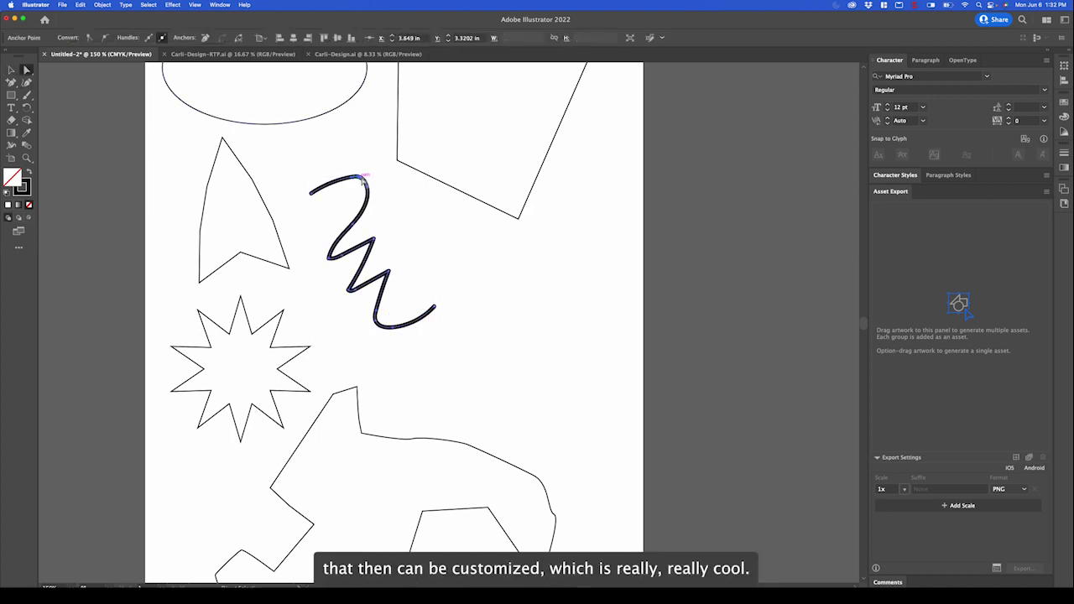
pyautogui.moveTo(365, 177); pyautogui.dragTo(371, 149)
pyautogui.moveTo(361, 222); pyautogui.dragTo(392, 220)
pyautogui.press('BackSpace')
pyautogui.press('BackSpace')
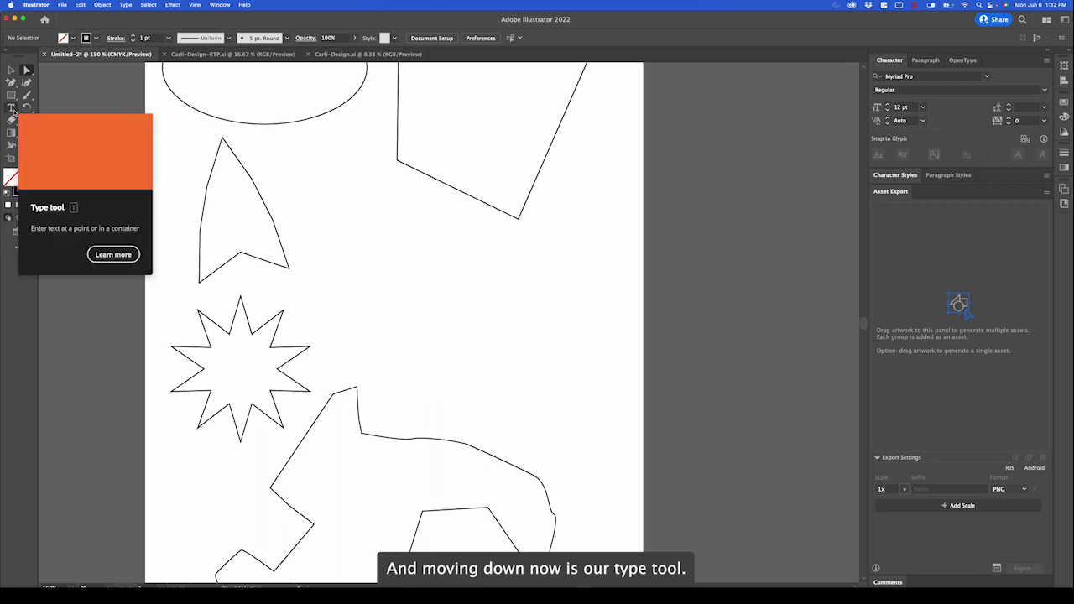
pyautogui.moveTo(14, 110); pyautogui.dragTo(57, 110)
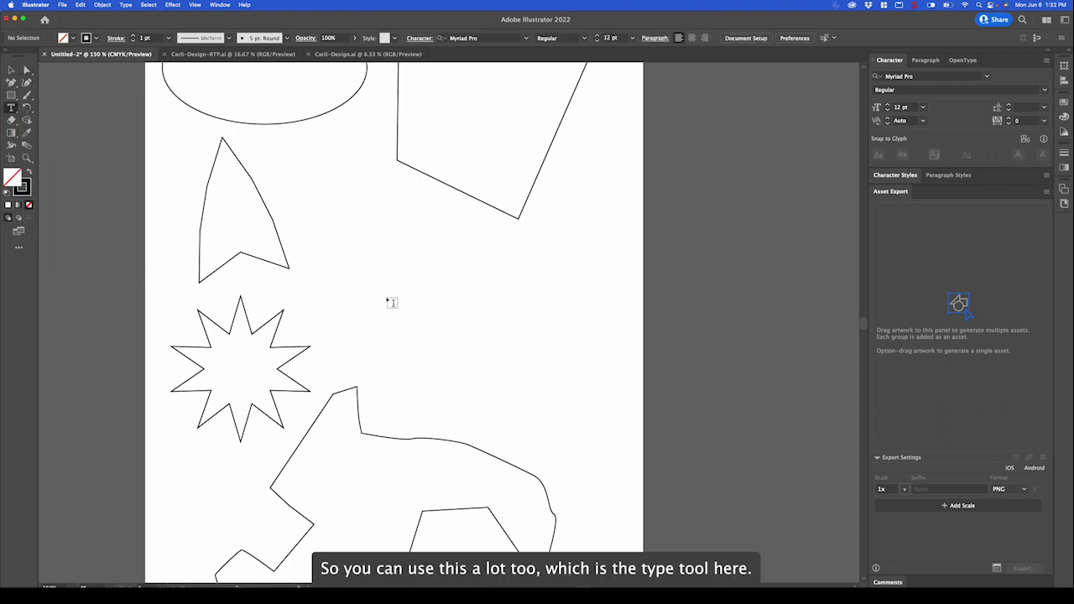
pyautogui.click(329, 251)
pyautogui.press('BackSpace')
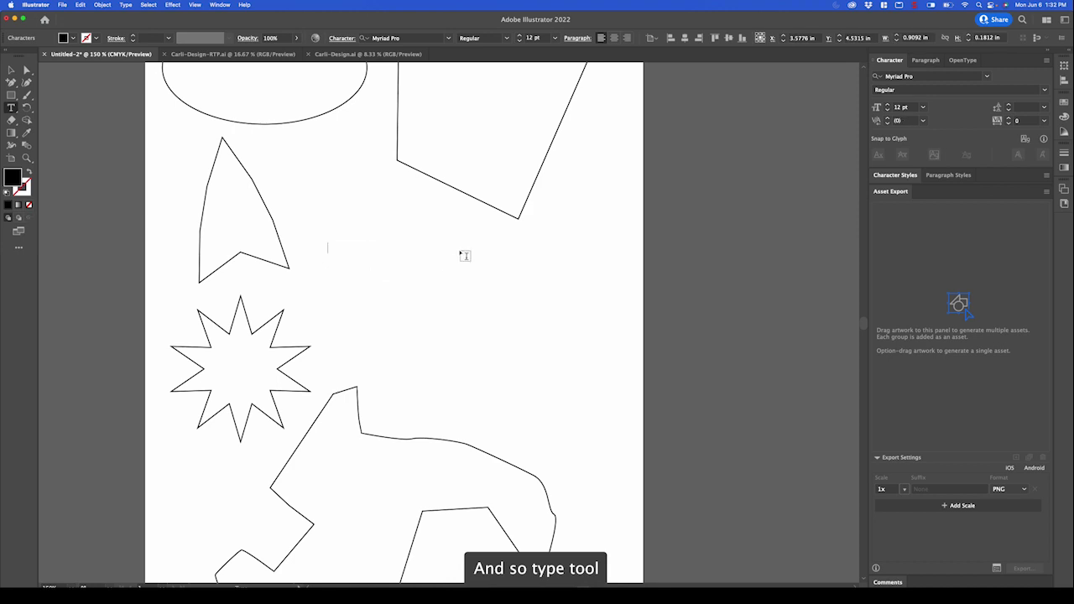
pyautogui.write('Type Tool')
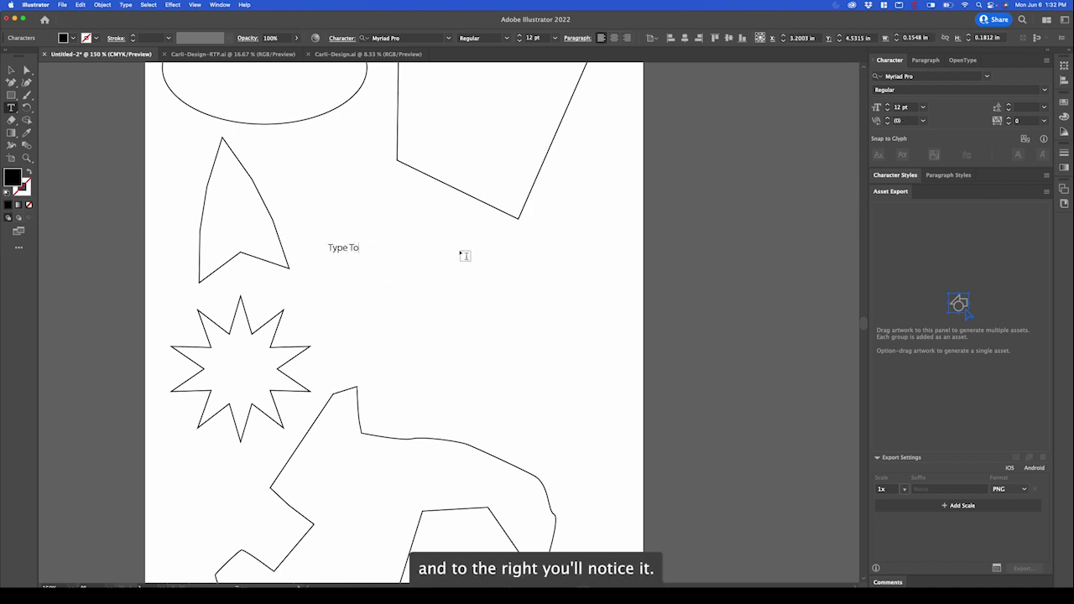
pyautogui.click(12, 70)
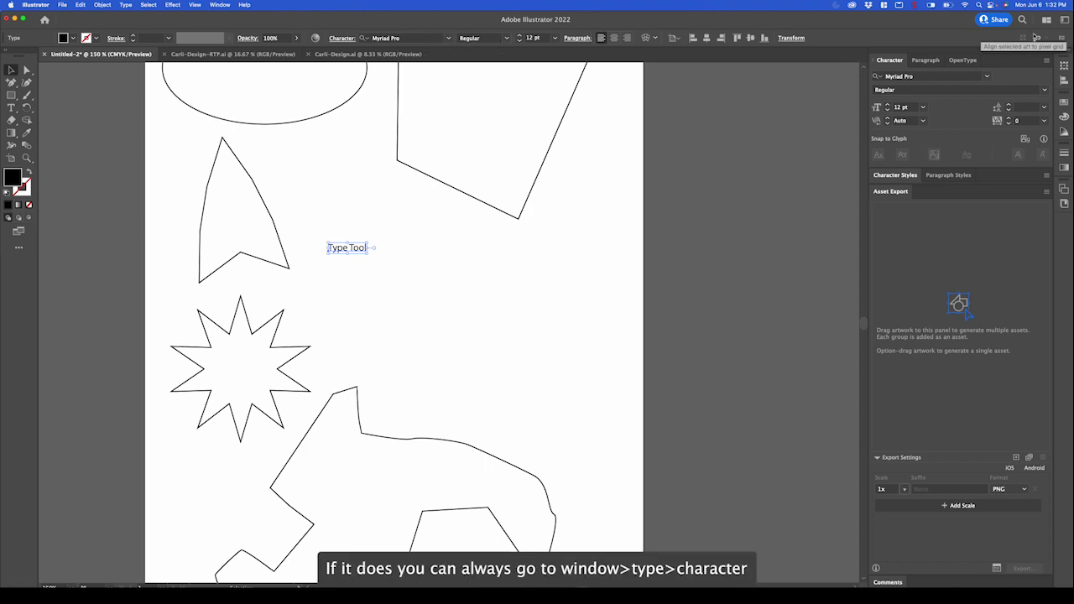
pyautogui.click(219, 5)
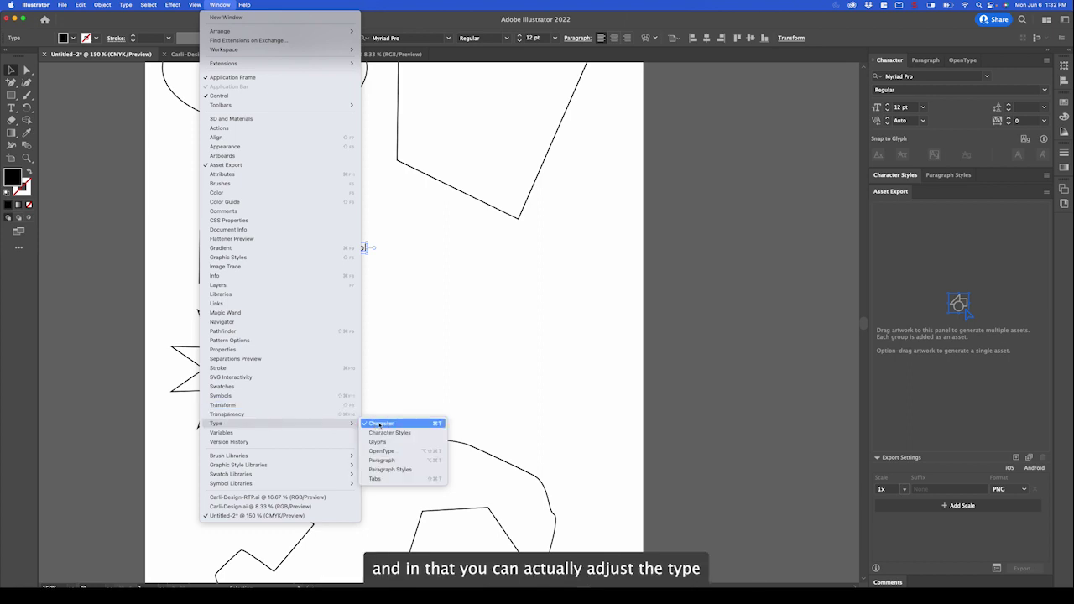
pyautogui.click(381, 423)
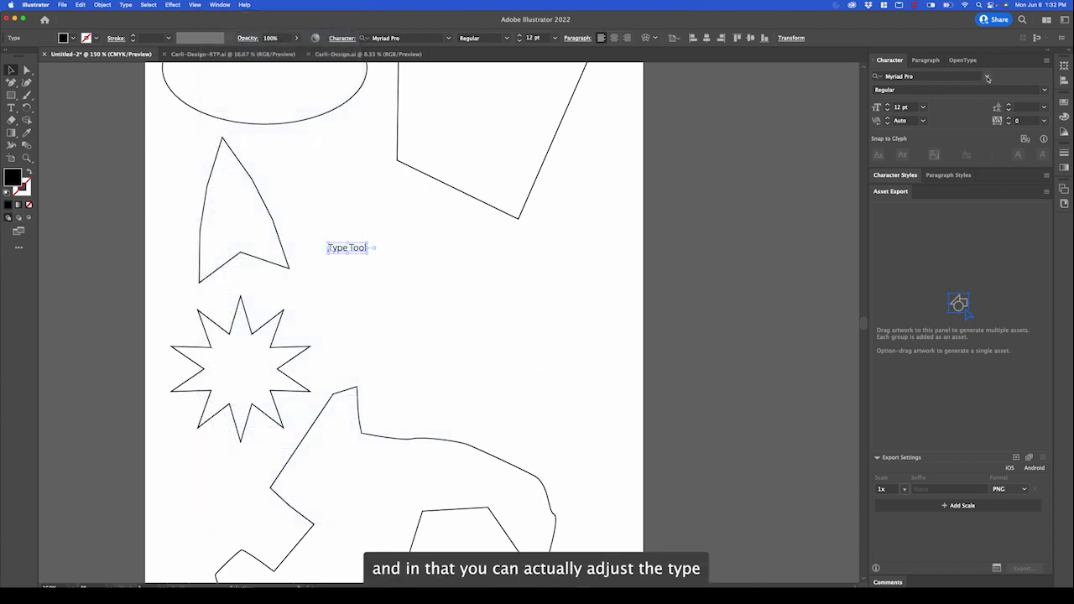
pyautogui.click(987, 78)
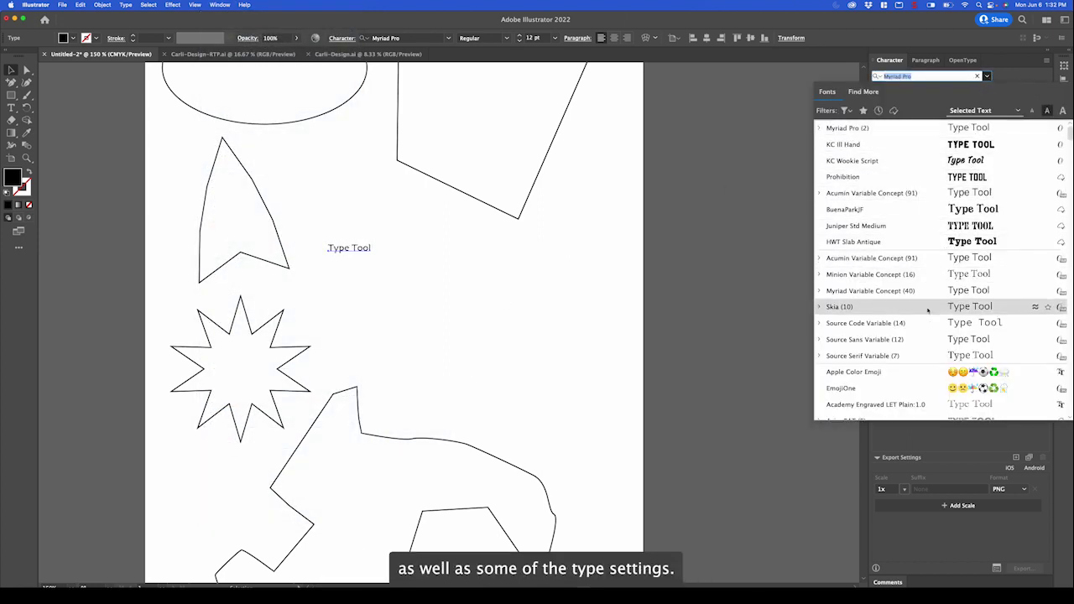
pyautogui.scroll(-5, 927, 310)
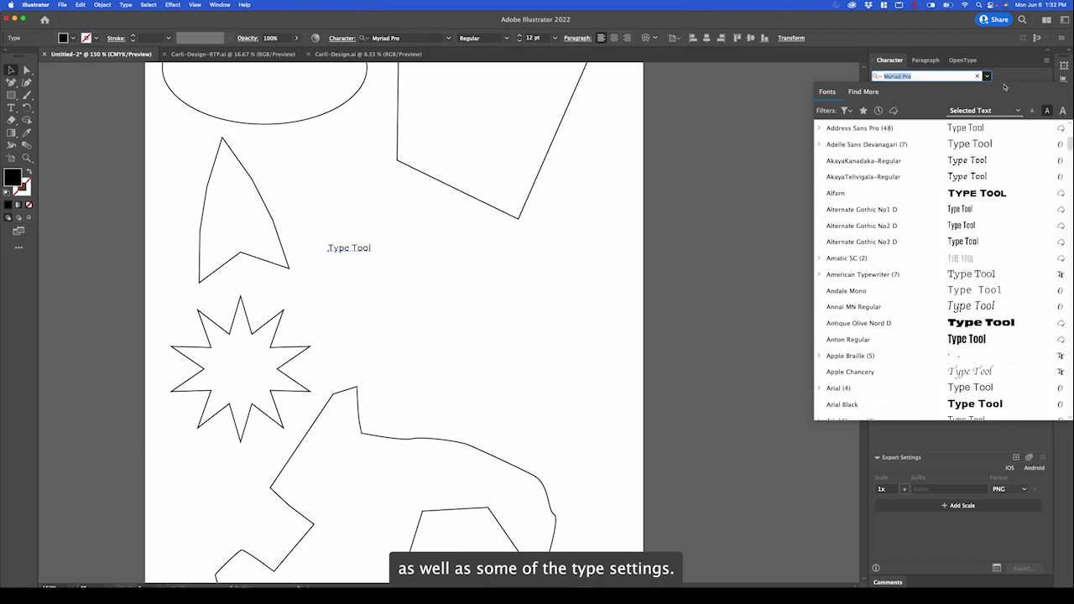
pyautogui.press('Escape')
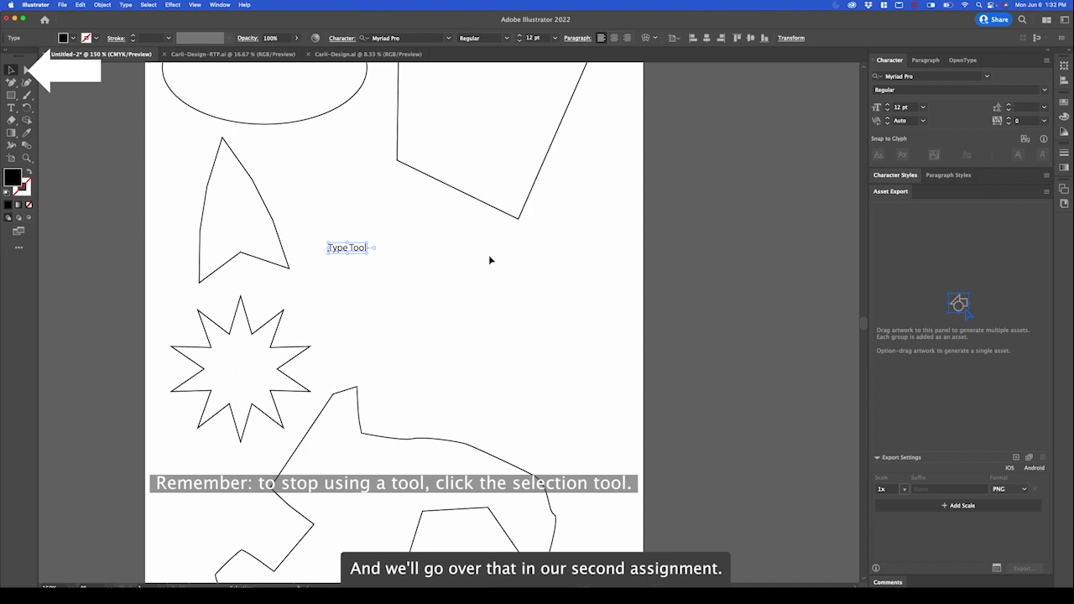
# Step: Delete the leftover type text and rotate the triangular arrow shape around its centre
pyautogui.press('BackSpace')
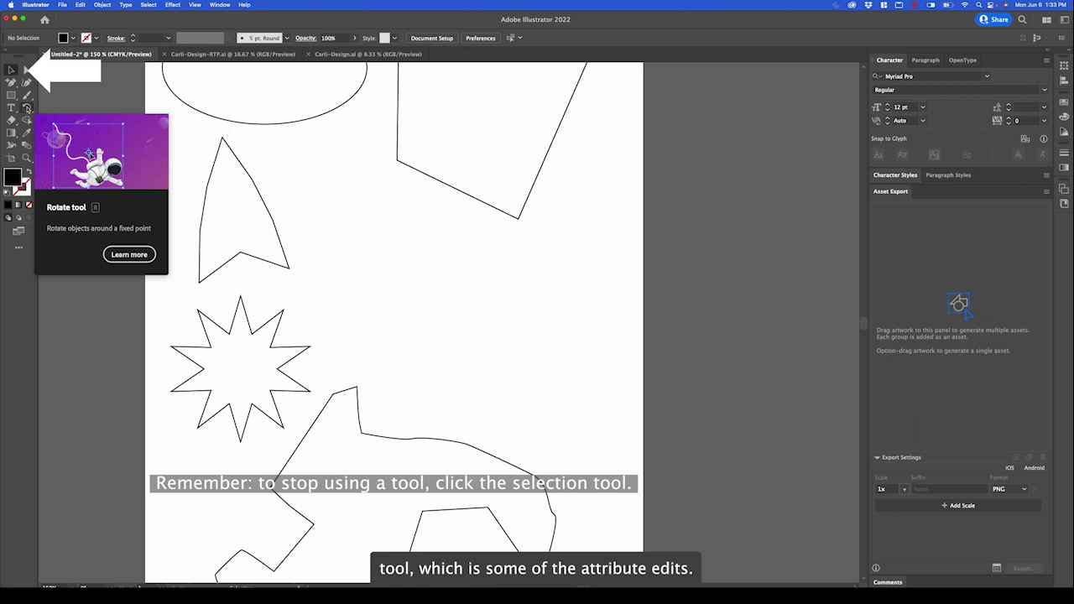
pyautogui.click(249, 176)
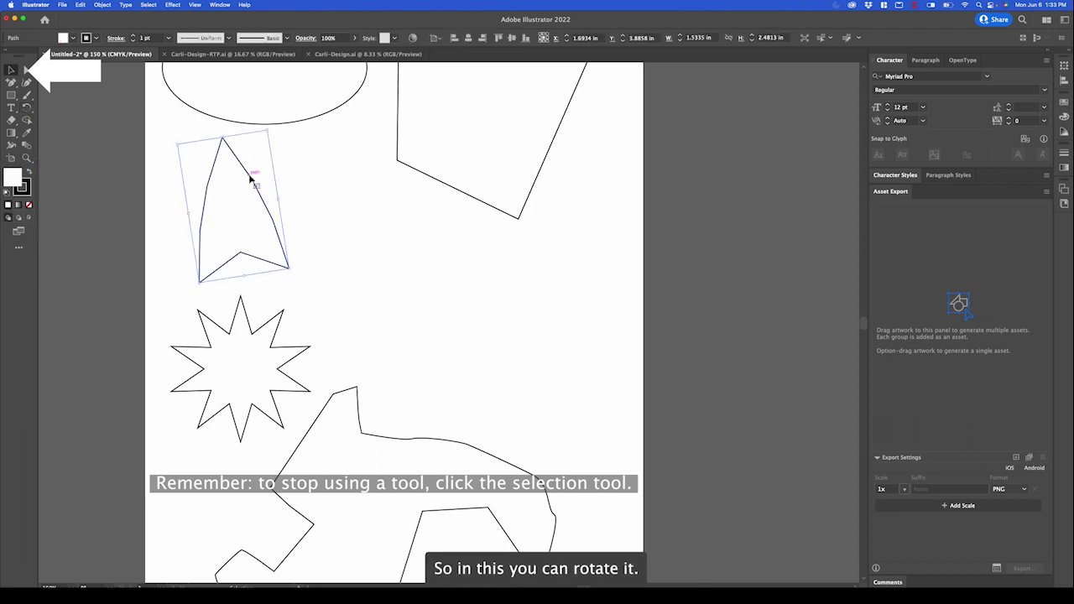
pyautogui.click(27, 107)
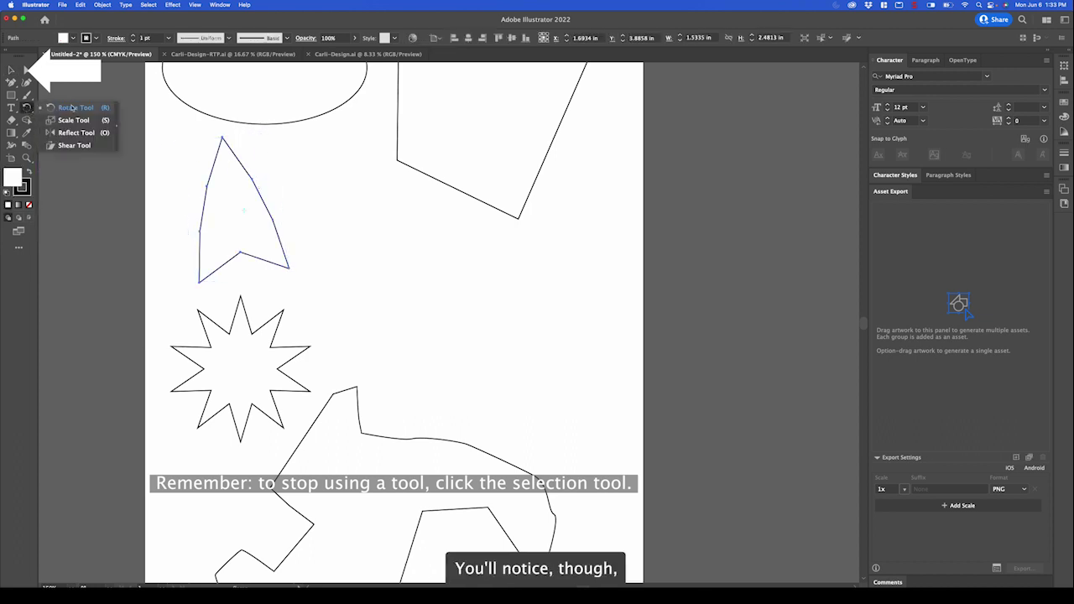
pyautogui.click(11, 69)
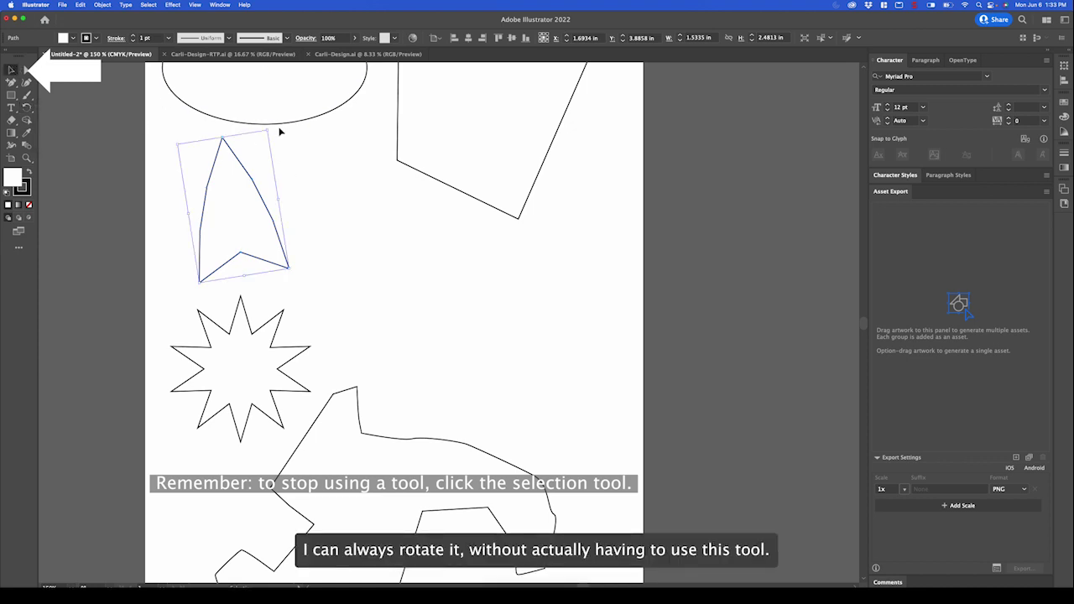
pyautogui.moveTo(272, 127); pyautogui.dragTo(281, 217)
# Step: Skew the triangular arrow shape with the Shear tool so it points left
pyautogui.click(27, 109)
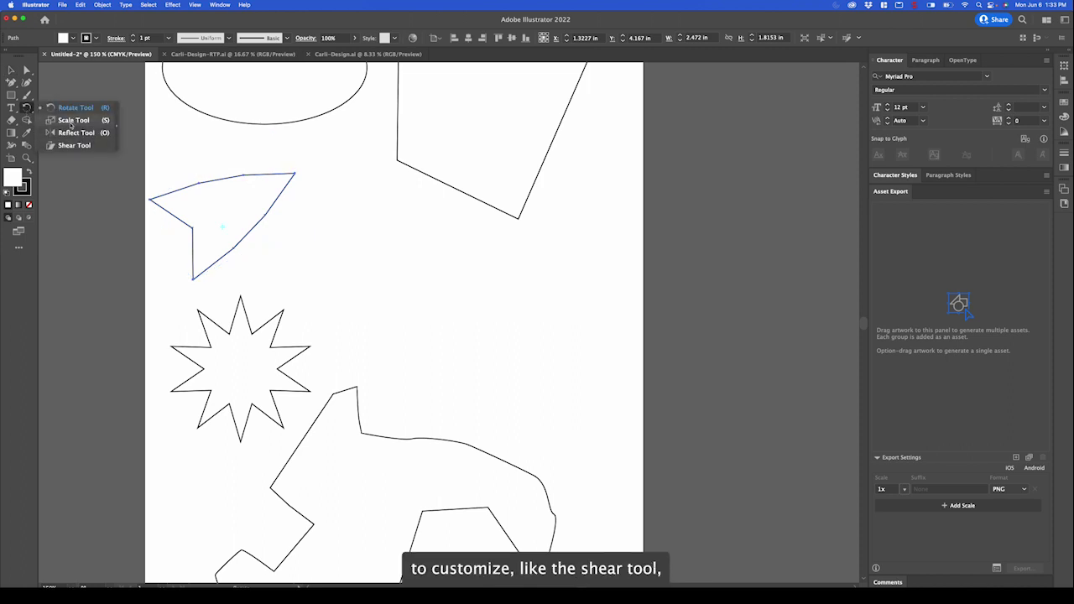
pyautogui.click(74, 145)
pyautogui.moveTo(285, 193)
pyautogui.mouseDown()
pyautogui.moveTo(292, 202)
pyautogui.moveTo(283, 206)
pyautogui.moveTo(299, 204)
pyautogui.moveTo(233, 174)
pyautogui.moveTo(277, 210)
pyautogui.mouseUp()
pyautogui.press('v')
# Step: Shear the star sideways and undo it, then switch to the Reflect tool
pyautogui.click(271, 344)
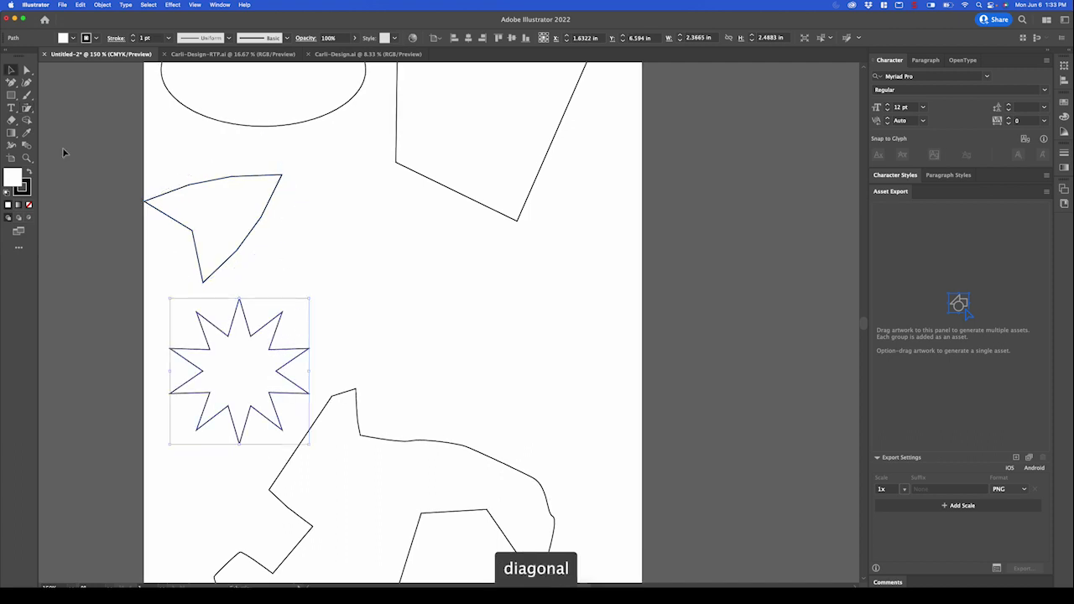
pyautogui.click(27, 109)
pyautogui.moveTo(273, 314); pyautogui.dragTo(282, 322)
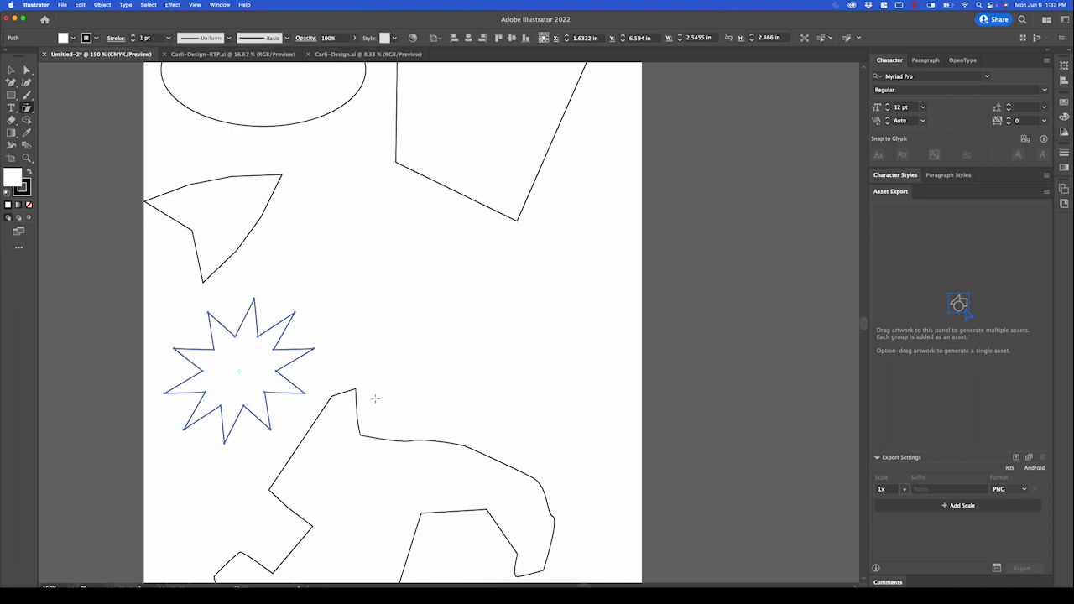
pyautogui.press('super+z')
pyautogui.moveTo(31, 111); pyautogui.dragTo(72, 130)
# Step: Flip the star around its centre with the Reflect tool and select the parallelogram
pyautogui.moveTo(214, 179); pyautogui.dragTo(221, 365)
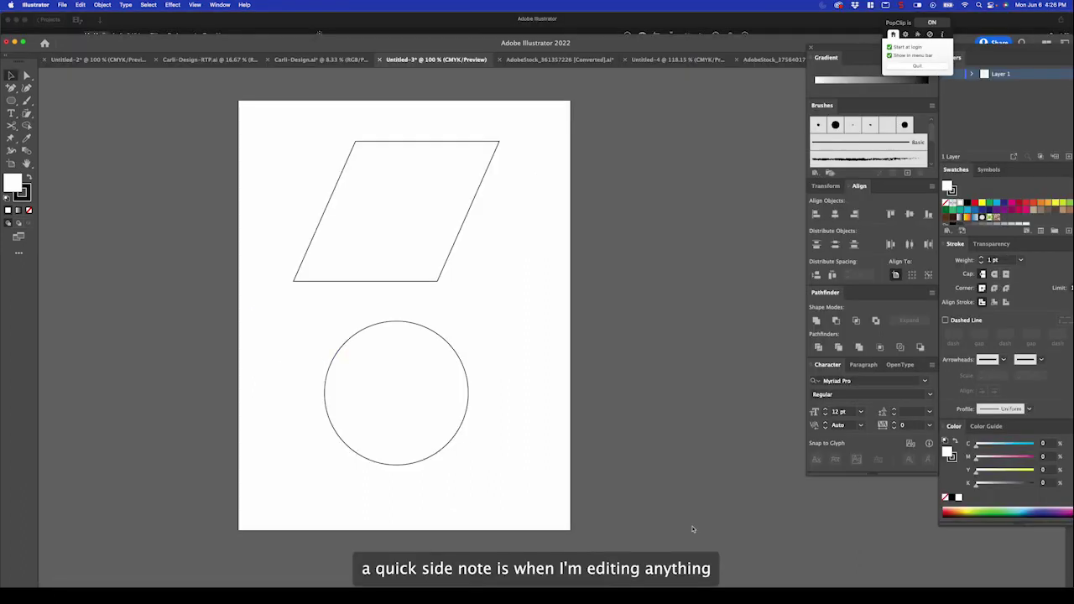
pyautogui.click(448, 261)
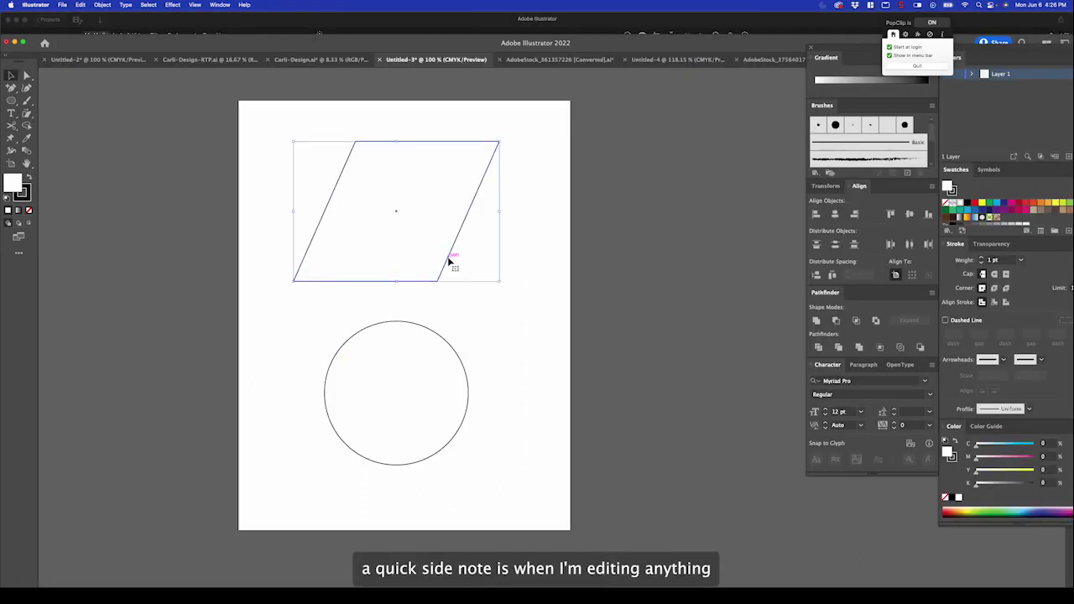
pyautogui.click(28, 114)
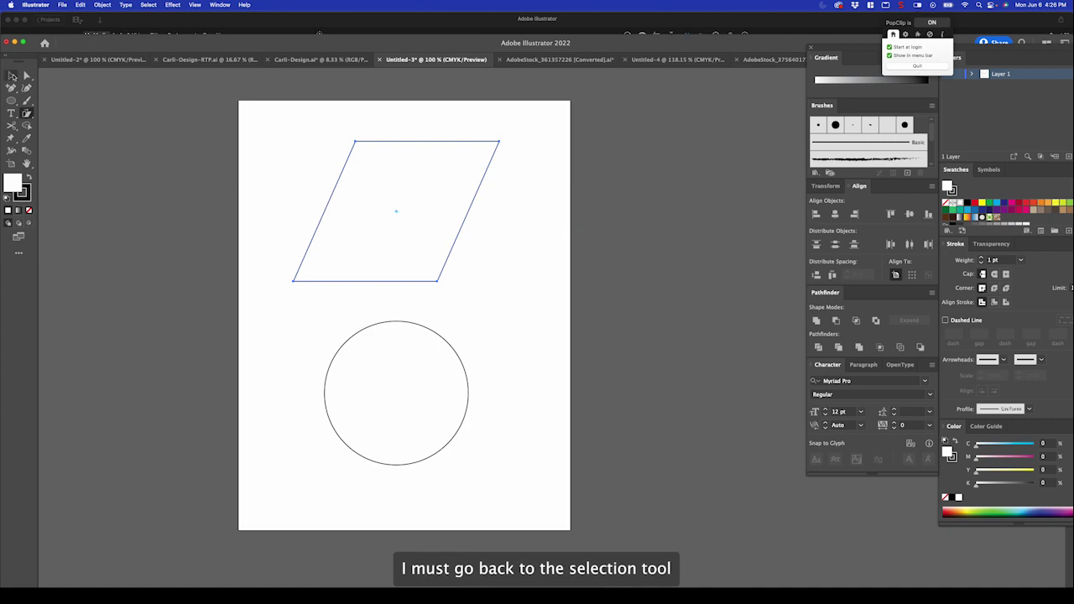
pyautogui.click(13, 76)
pyautogui.click(464, 379)
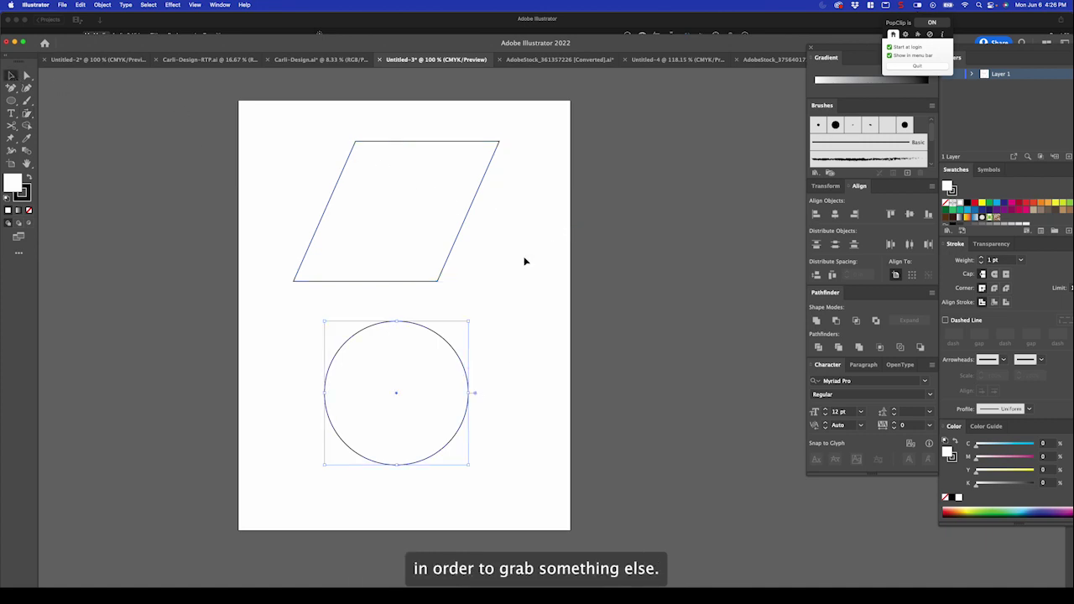
pyautogui.click(475, 198)
# Step: Shear the parallelogram to a near-rectangle, undo that, then skew it the other way
pyautogui.press('s')
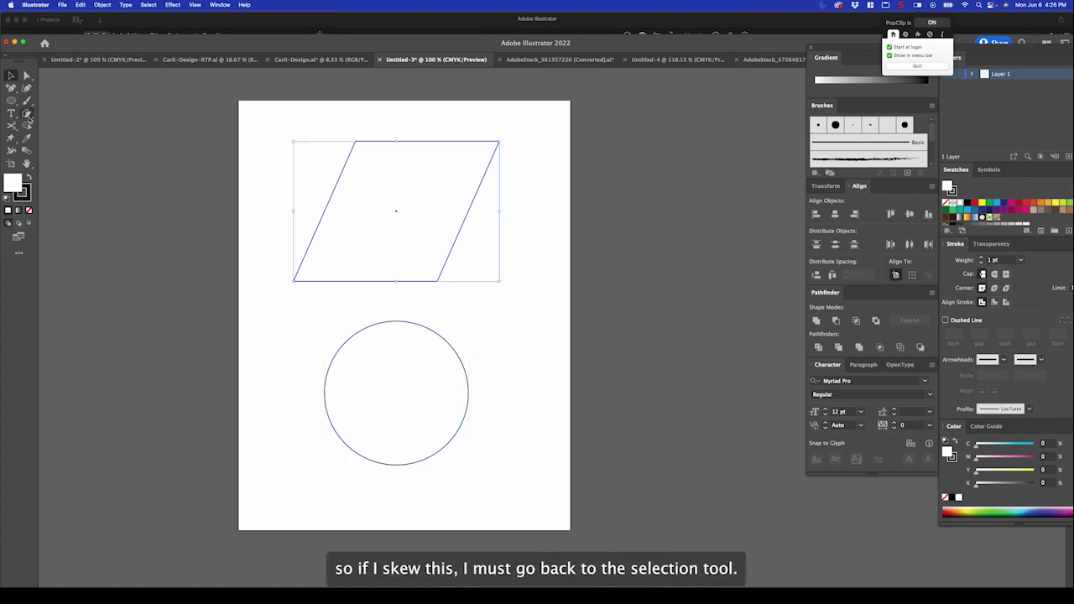
pyautogui.moveTo(400, 168); pyautogui.dragTo(378, 165)
pyautogui.click(11, 76)
pyautogui.click(221, 179)
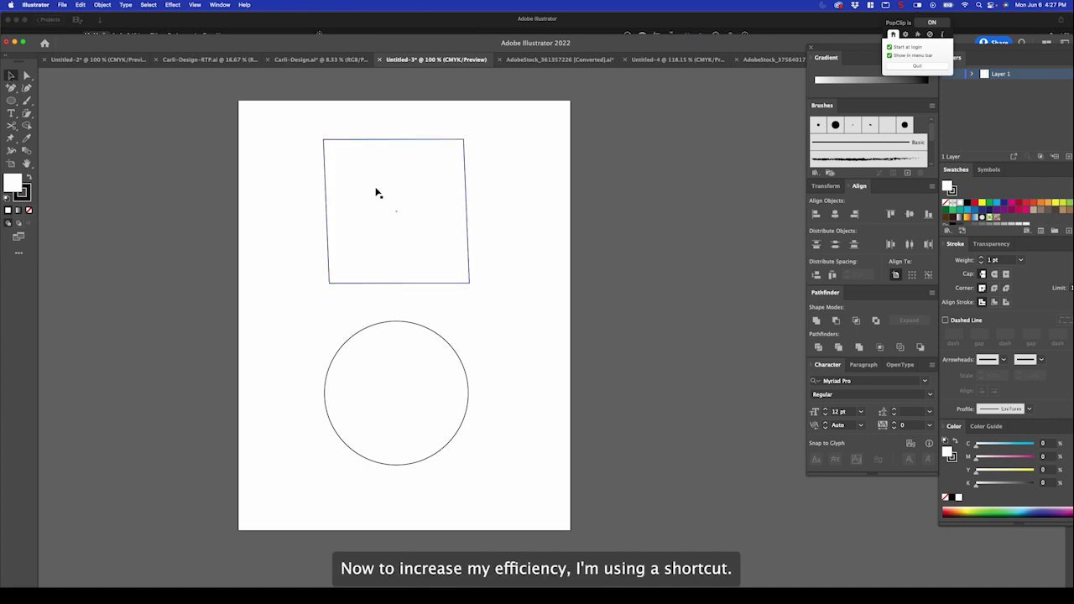
pyautogui.press('super+z')
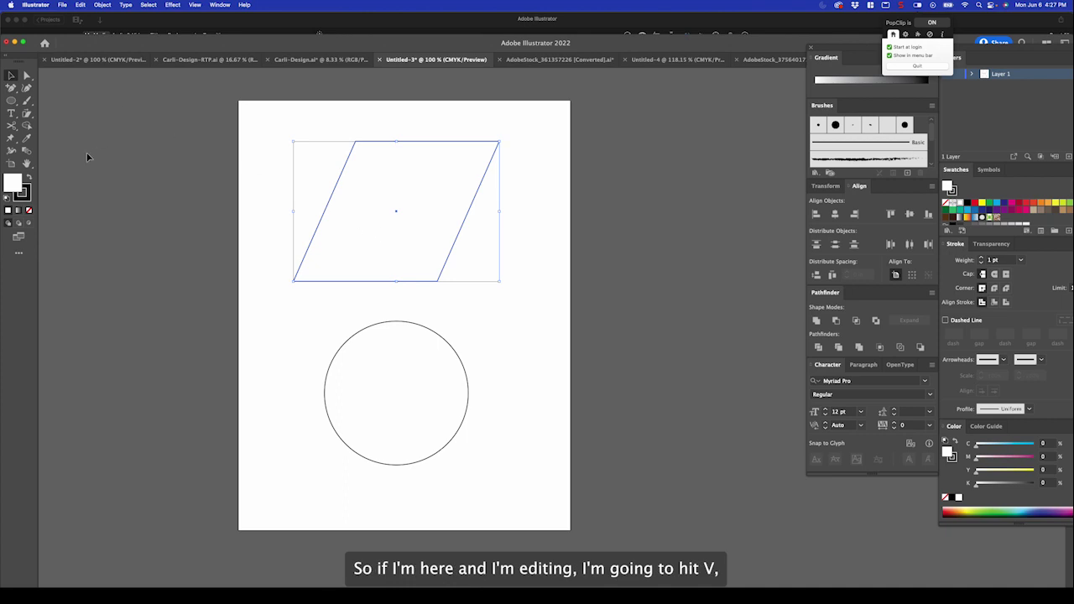
pyautogui.click(27, 114)
pyautogui.moveTo(445, 186); pyautogui.dragTo(426, 186)
pyautogui.press('v')
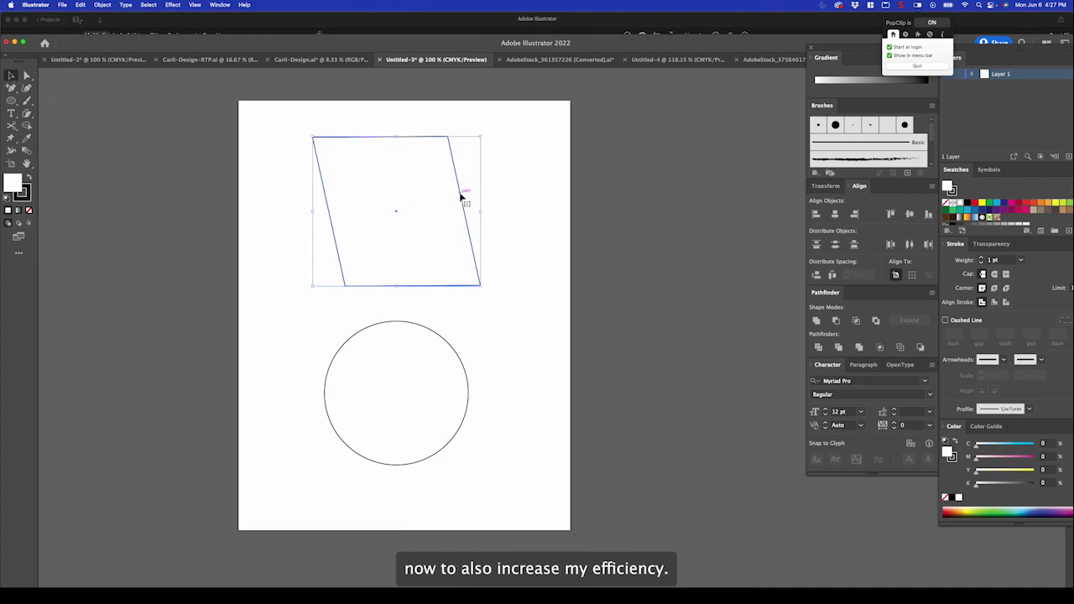
# Step: Drag the parallelogram's top-right anchor outward, then down and inward with Direct Selection
pyautogui.press('a')
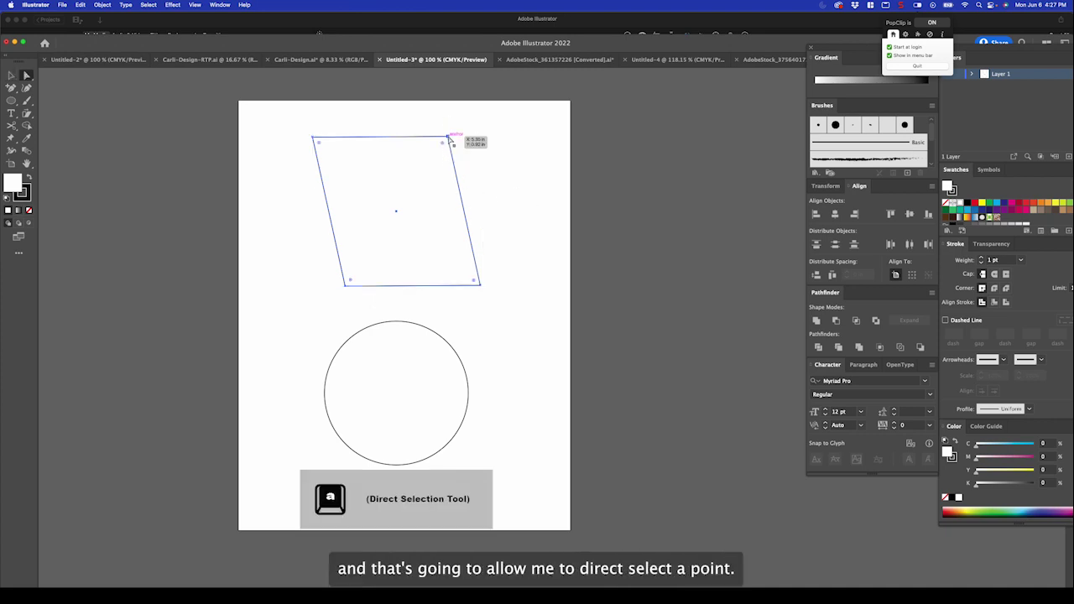
pyautogui.moveTo(449, 136); pyautogui.dragTo(517, 129)
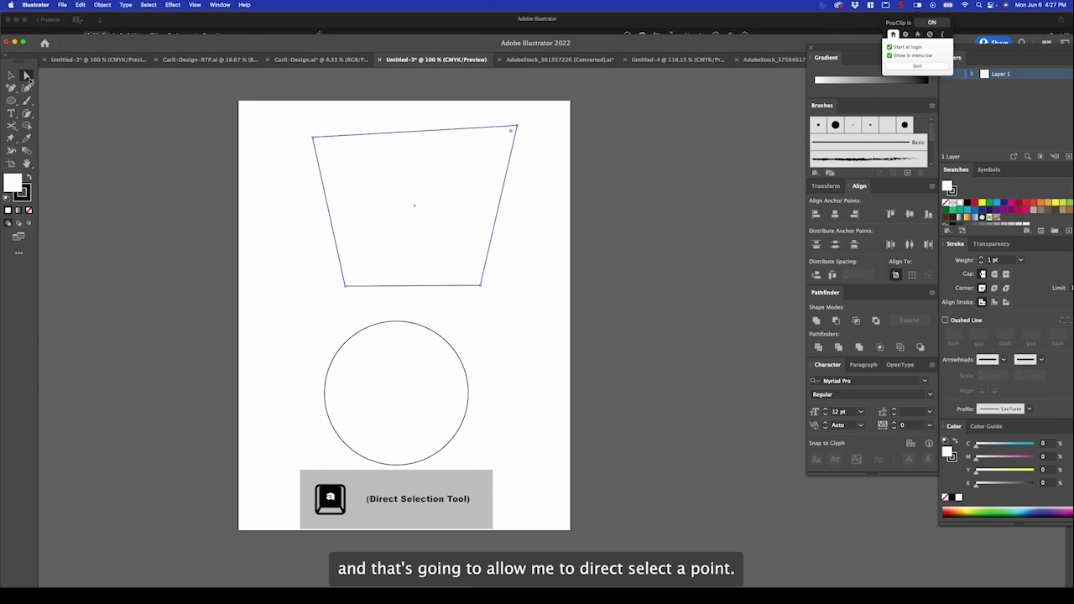
pyautogui.moveTo(517, 126); pyautogui.dragTo(448, 162)
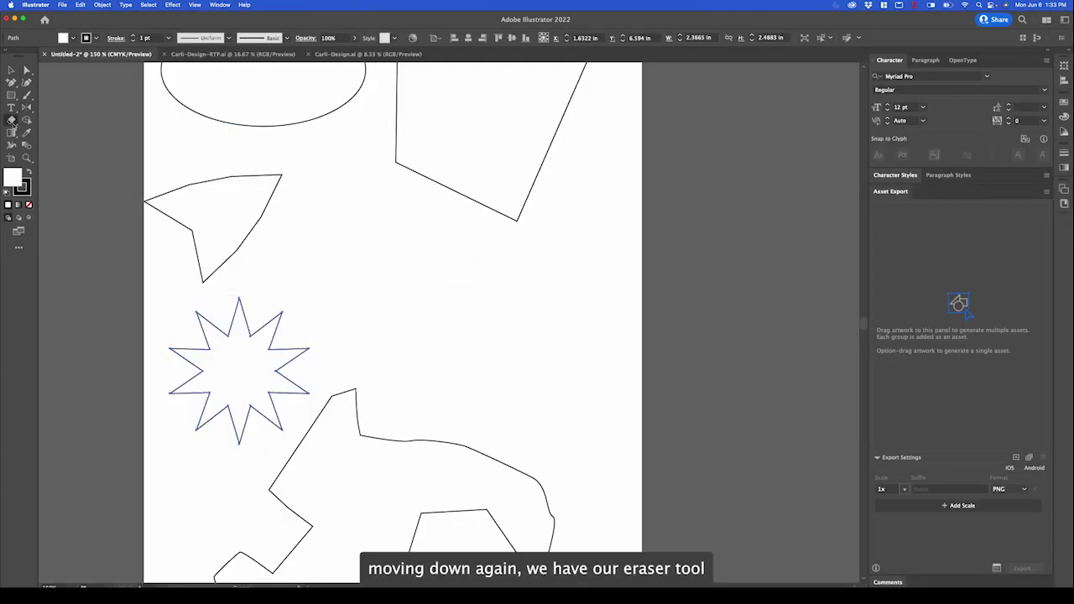
# Step: Erase a piece of the star's right point and undo it, then delete the large bottom shape
pyautogui.moveTo(11, 122)
pyautogui.mouseDown()
pyautogui.moveTo(85, 124)
pyautogui.moveTo(67, 134)
pyautogui.moveTo(67, 122)
pyautogui.mouseUp()
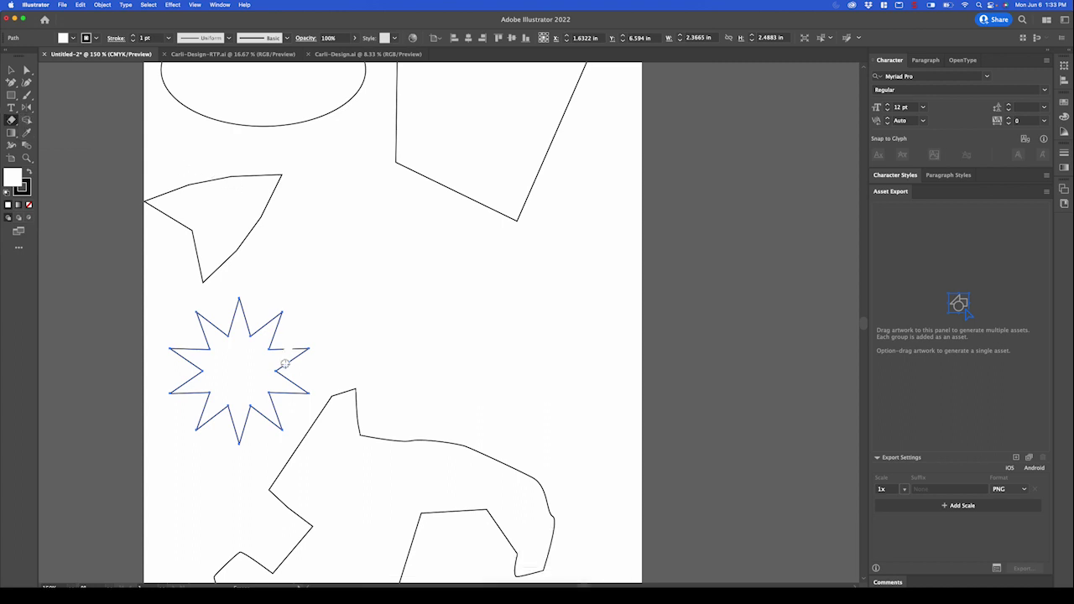
pyautogui.moveTo(285, 364); pyautogui.dragTo(294, 365)
pyautogui.press('super+z')
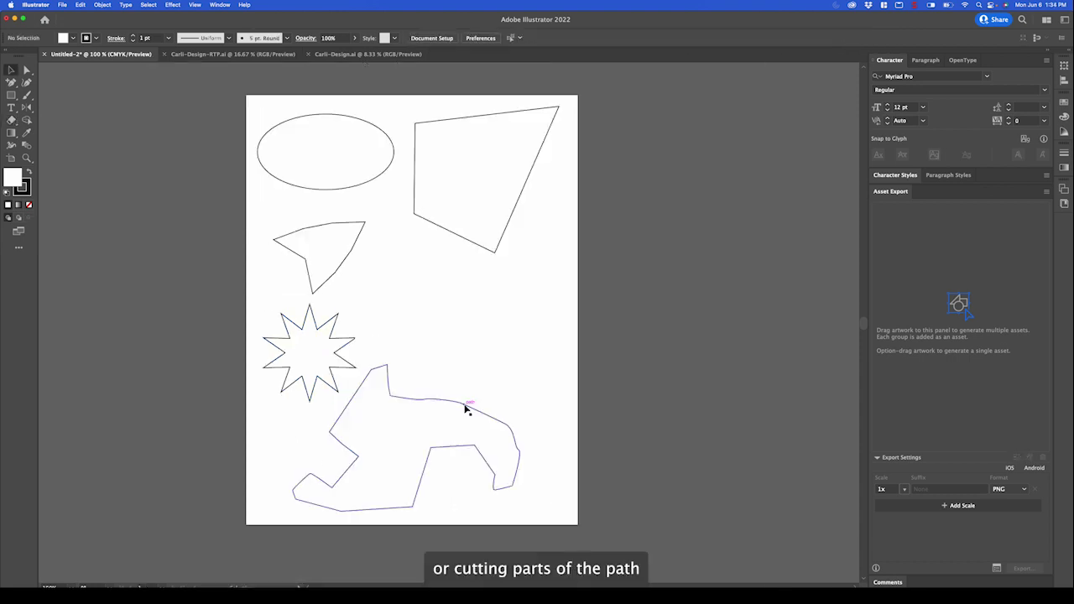
pyautogui.click(469, 408)
pyautogui.press('Delete')
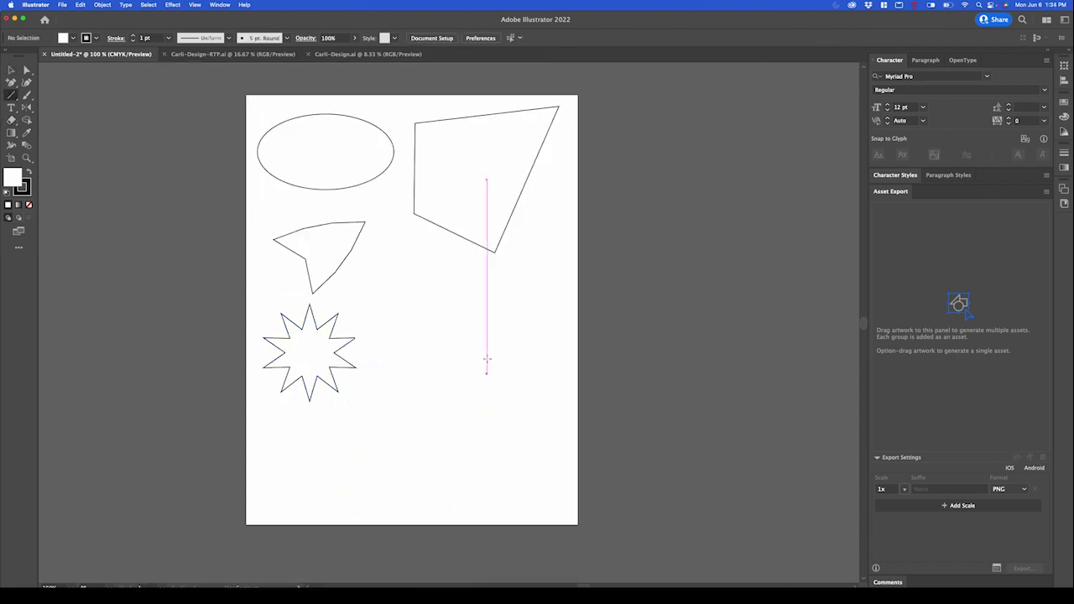
# Step: Move the star up and to the right, then zoom in and back out
pyautogui.press('v')
pyautogui.moveTo(357, 342); pyautogui.dragTo(446, 285)
pyautogui.click(604, 277)
pyautogui.scroll(2, 180, 103)
pyautogui.press('super+equal')
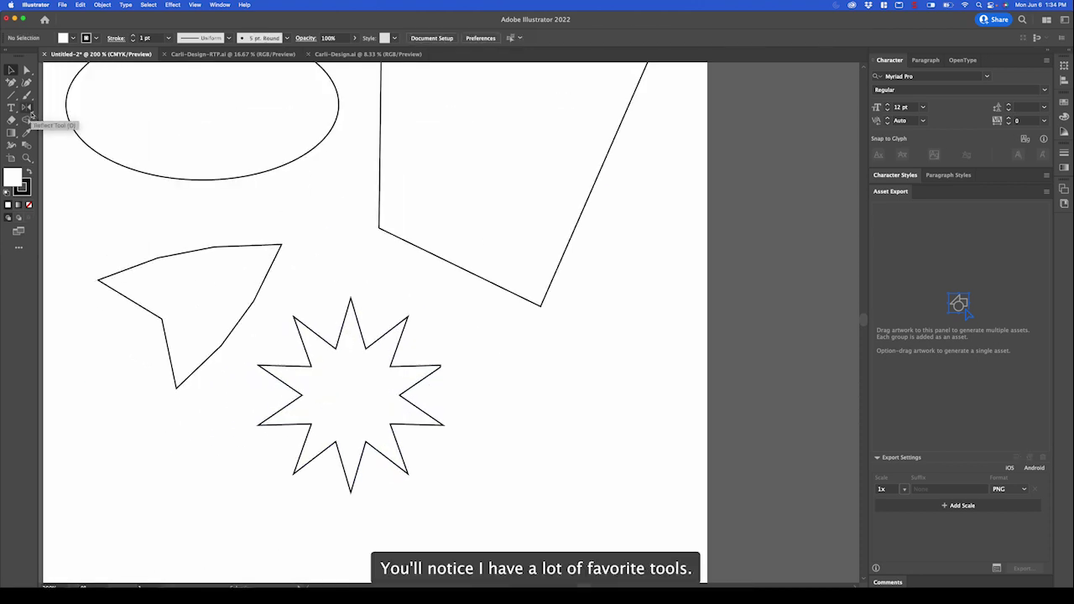
pyautogui.scroll(4, 223, 220)
pyautogui.hscroll(-3, 223, 220)
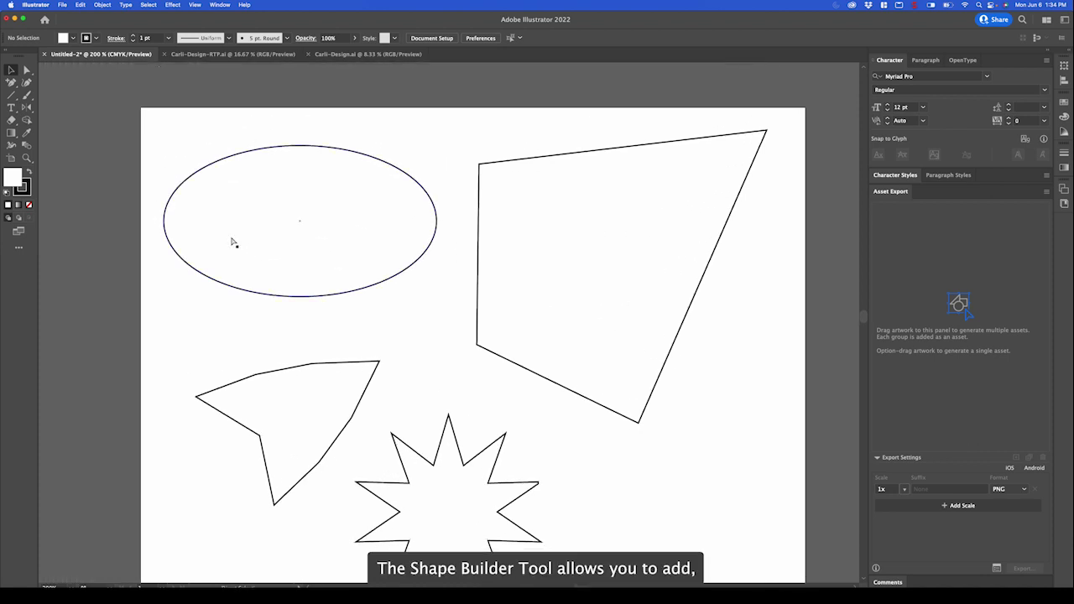
pyautogui.press('super+minus')
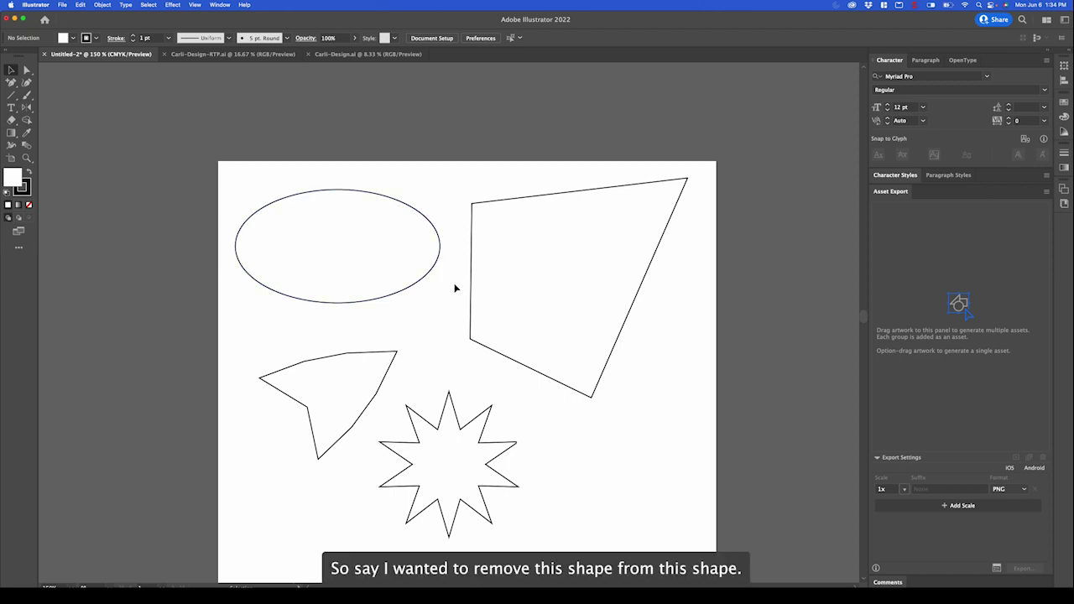
pyautogui.hscroll(-1, 455, 288)
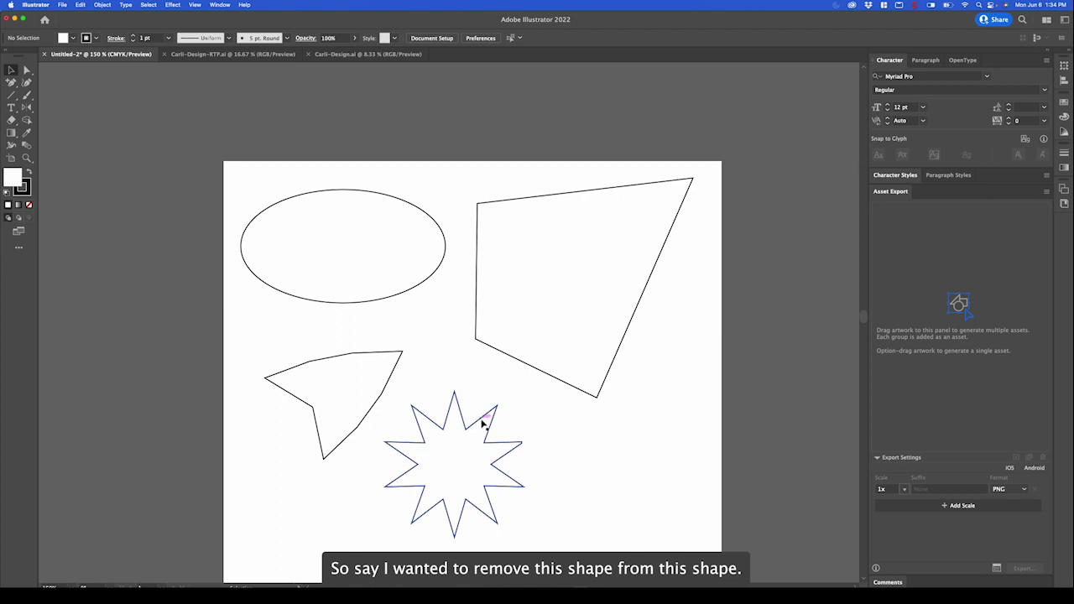
# Step: Place the star inside the quadrilateral and use Shape Builder to cut a star-shaped hole
pyautogui.moveTo(483, 423); pyautogui.dragTo(586, 244)
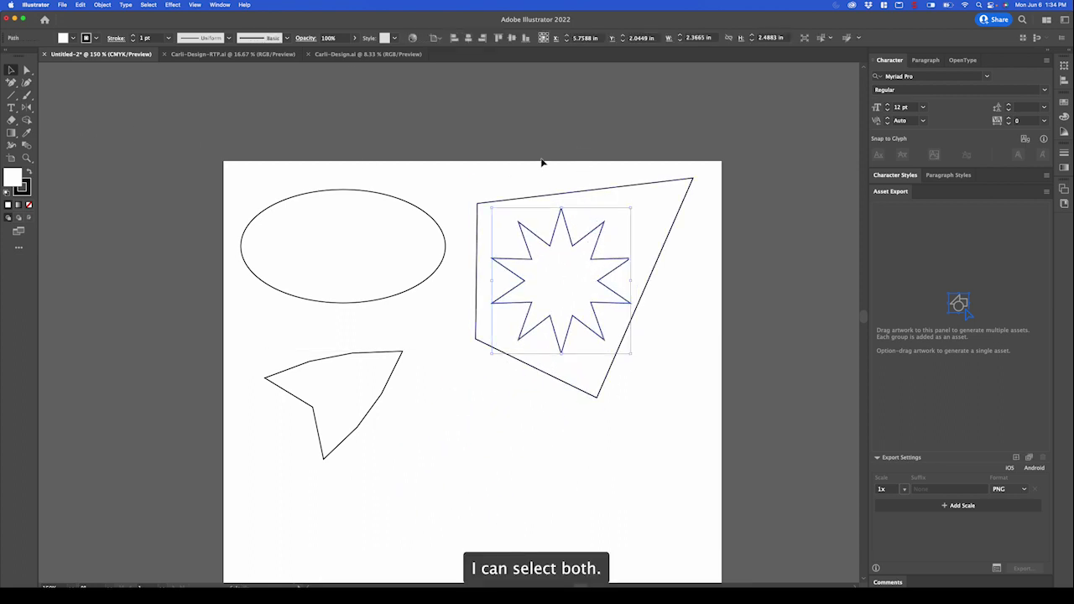
pyautogui.keyDown('shift'); pyautogui.click(557, 193); pyautogui.keyUp('shift')
pyautogui.click(26, 120)
pyautogui.click(561, 277)
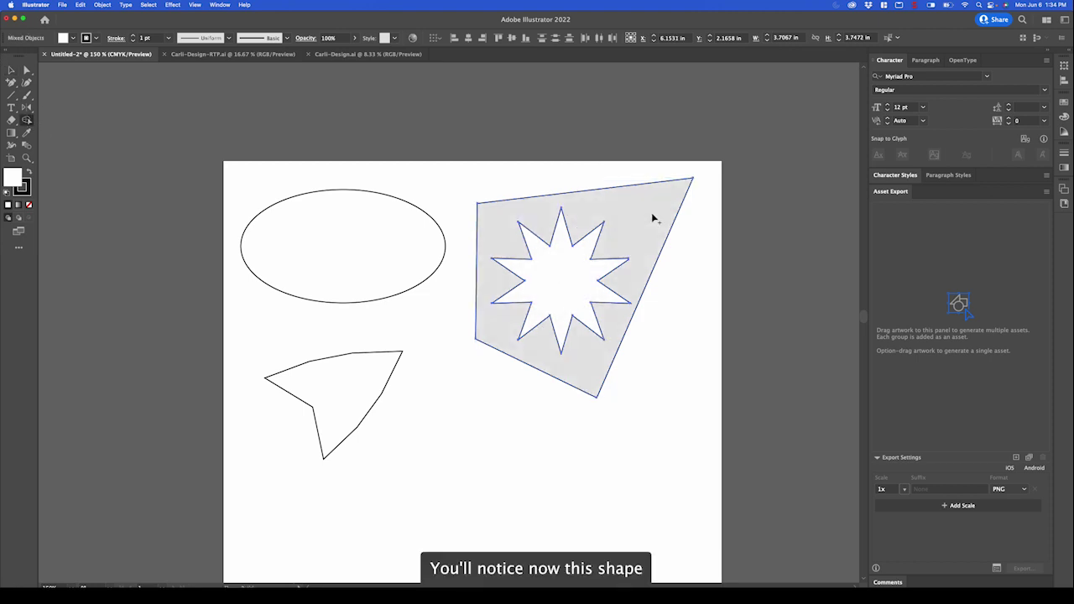
pyautogui.click(653, 218)
pyautogui.press('v')
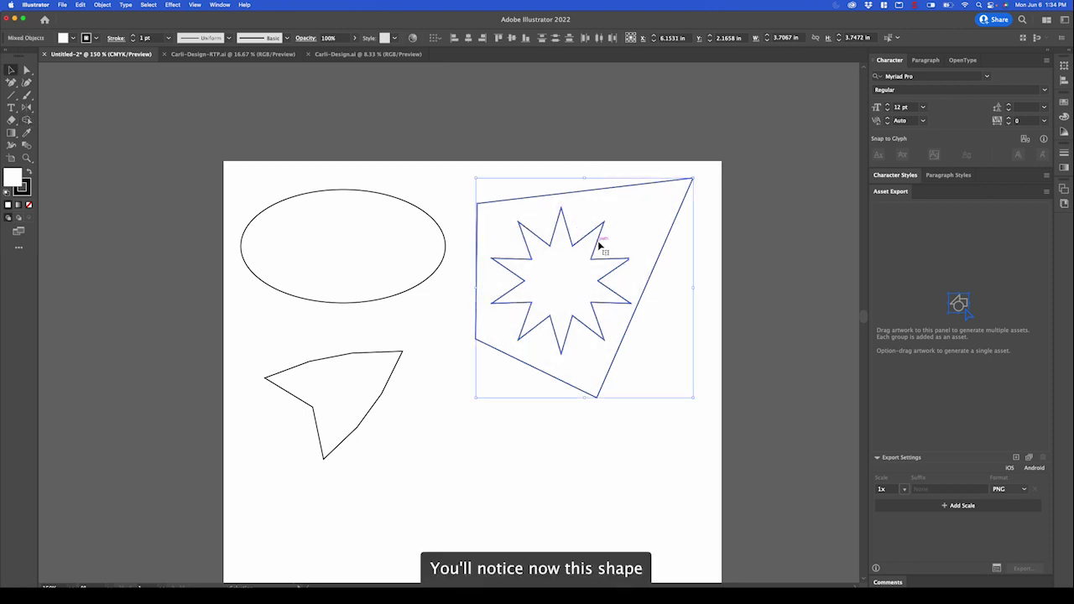
pyautogui.doubleClick(598, 246)
pyautogui.moveTo(598, 246); pyautogui.dragTo(507, 434)
pyautogui.doubleClick(577, 431)
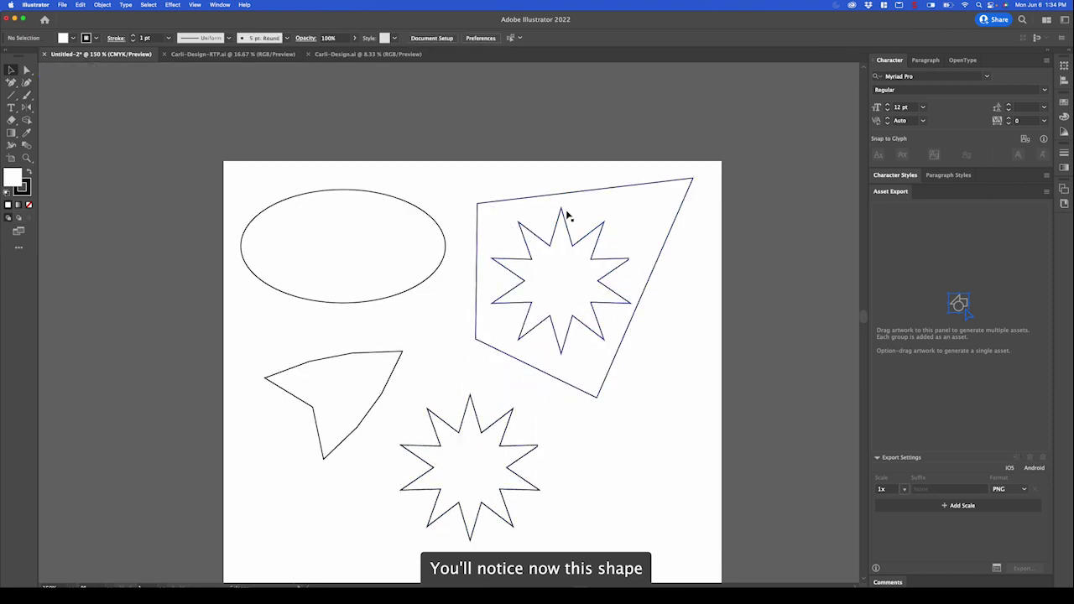
# Step: Try a black fill on the holed quadrilateral, then undo it
pyautogui.click(590, 241)
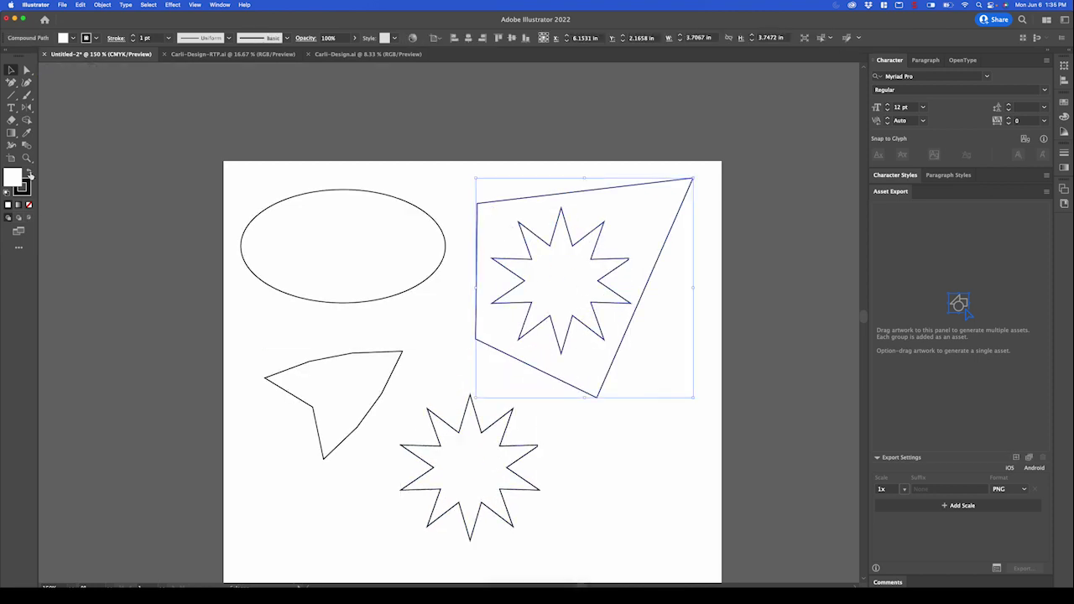
pyautogui.click(30, 173)
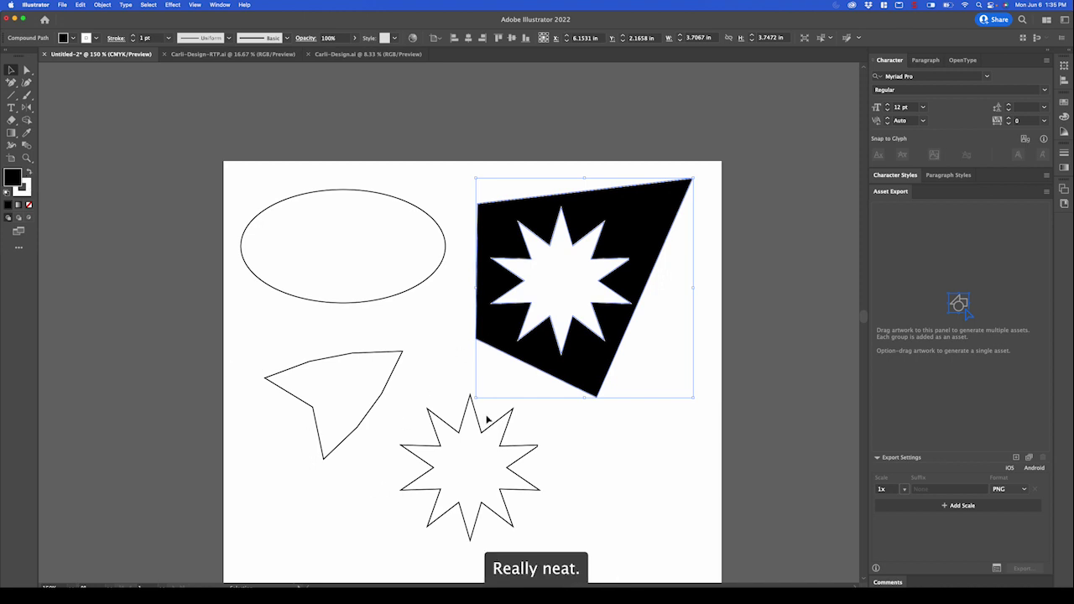
pyautogui.hotkey('ctrl', 'z')
pyautogui.click(629, 413)
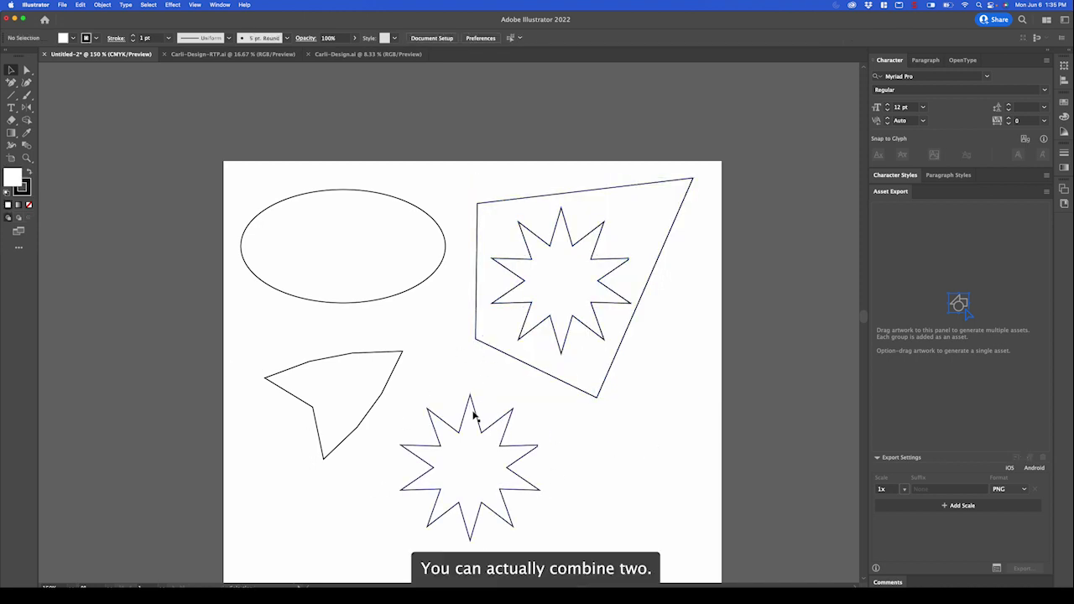
# Step: Move the second star onto the quadrilateral and merge it in with Shape Builder
pyautogui.moveTo(475, 413); pyautogui.dragTo(576, 282)
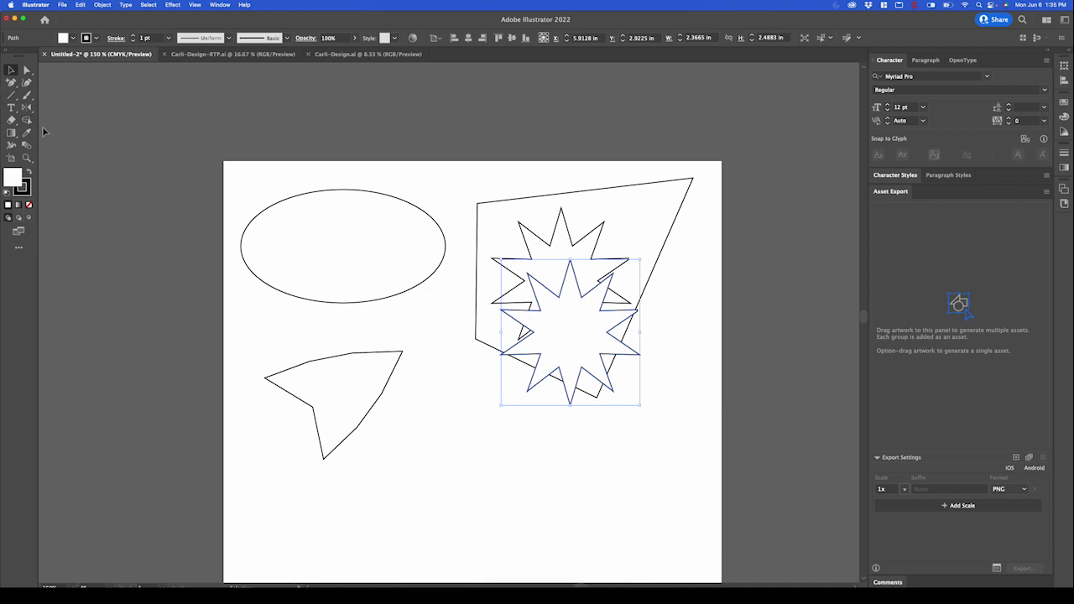
pyautogui.click(26, 120)
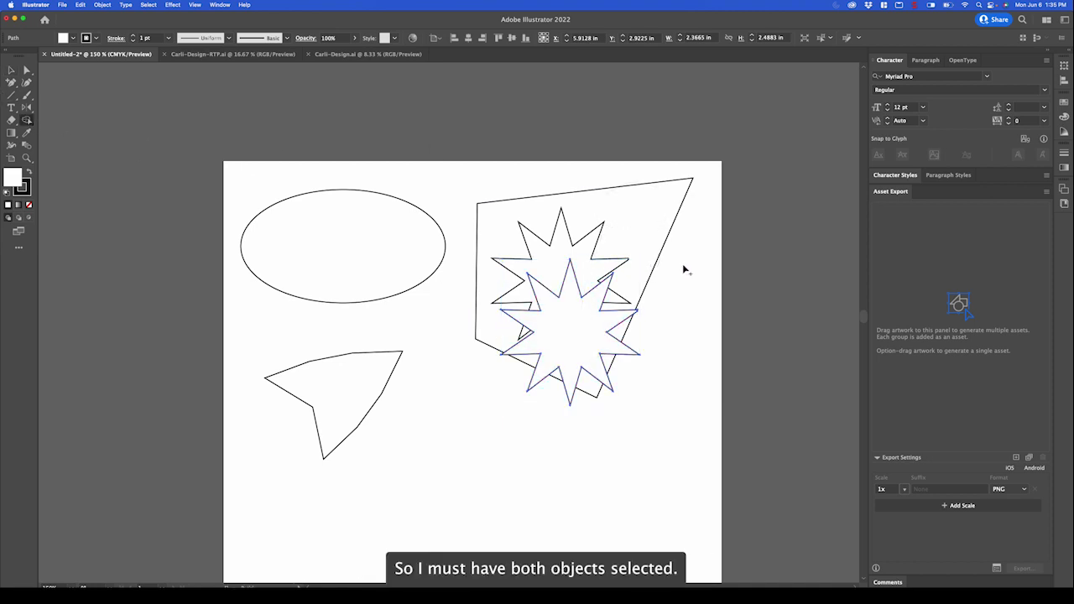
pyautogui.press('v')
pyautogui.keyDown('shift'); pyautogui.click(662, 247); pyautogui.keyUp('shift')
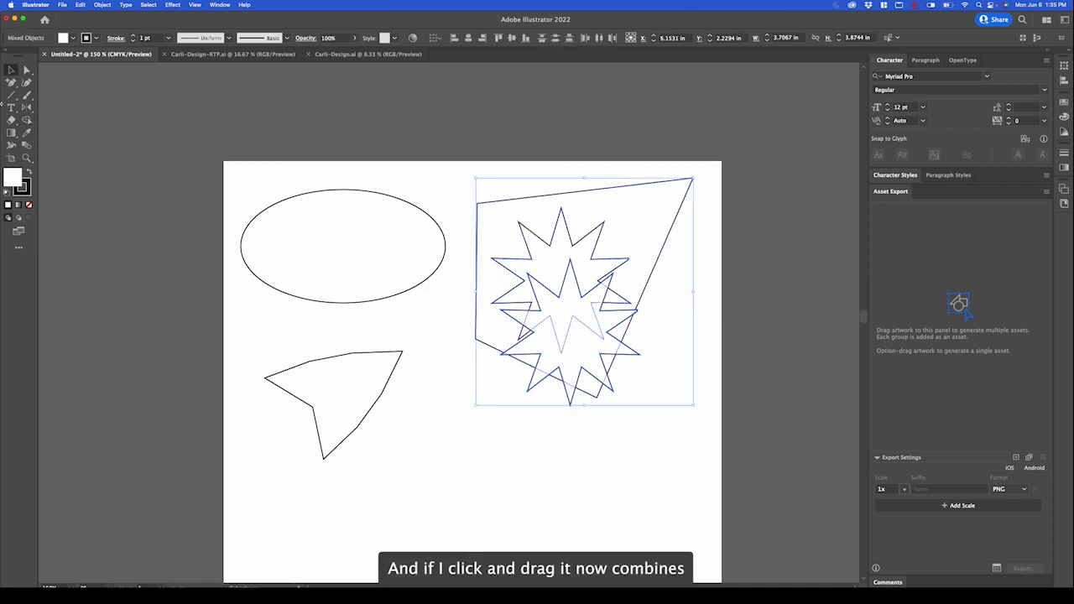
pyautogui.click(26, 120)
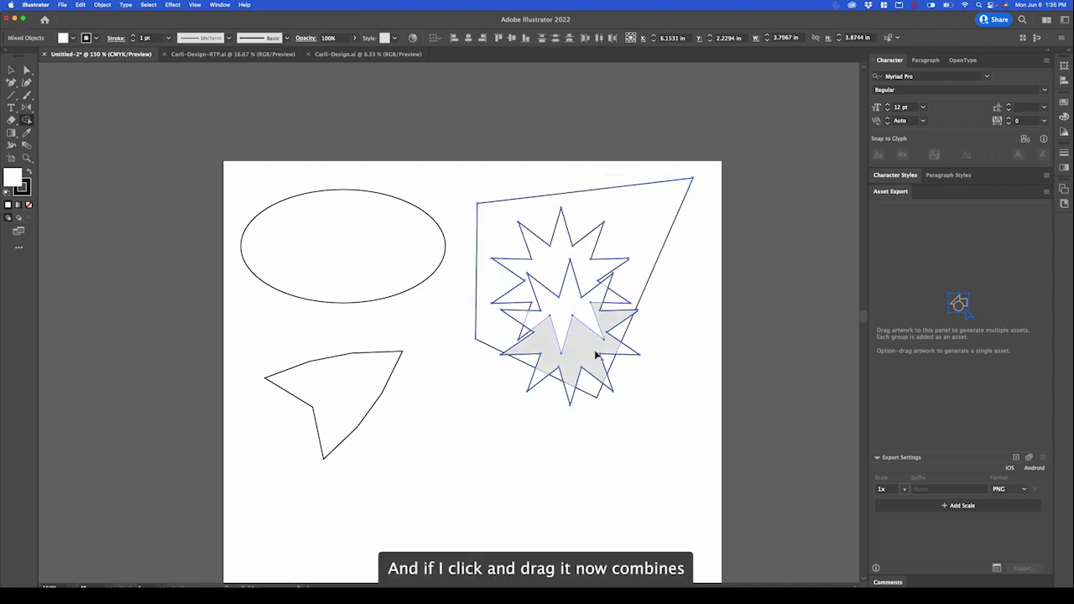
pyautogui.moveTo(595, 355); pyautogui.dragTo(635, 265)
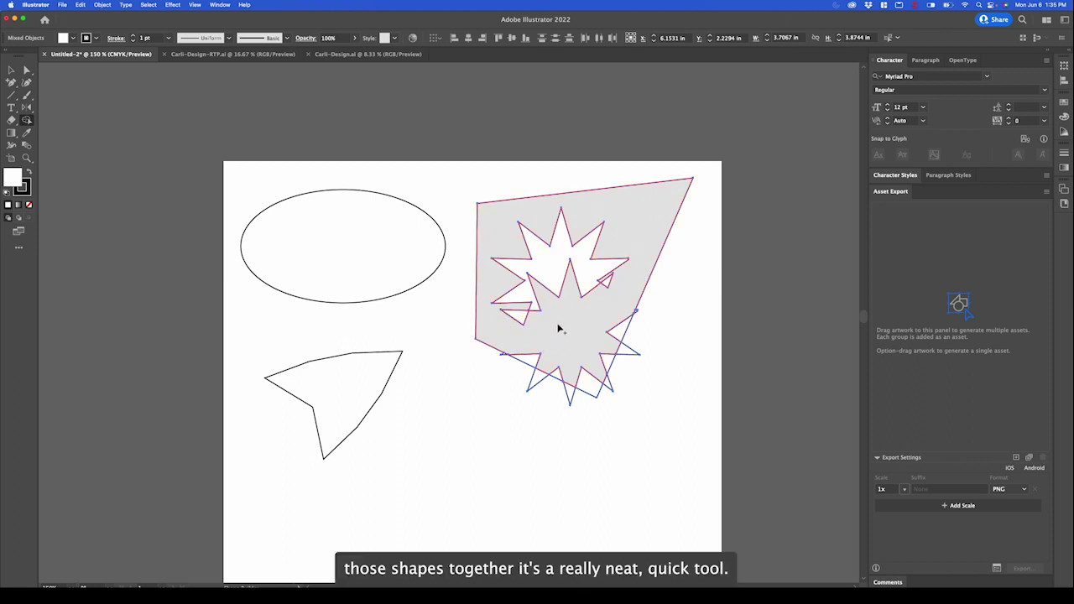
pyautogui.click(514, 315)
pyautogui.moveTo(555, 360)
pyautogui.mouseDown()
pyautogui.moveTo(589, 378)
pyautogui.moveTo(611, 312)
pyautogui.moveTo(604, 360)
pyautogui.moveTo(545, 369)
pyautogui.moveTo(523, 360)
pyautogui.moveTo(587, 378)
pyautogui.moveTo(549, 375)
pyautogui.moveTo(594, 392)
pyautogui.mouseUp()
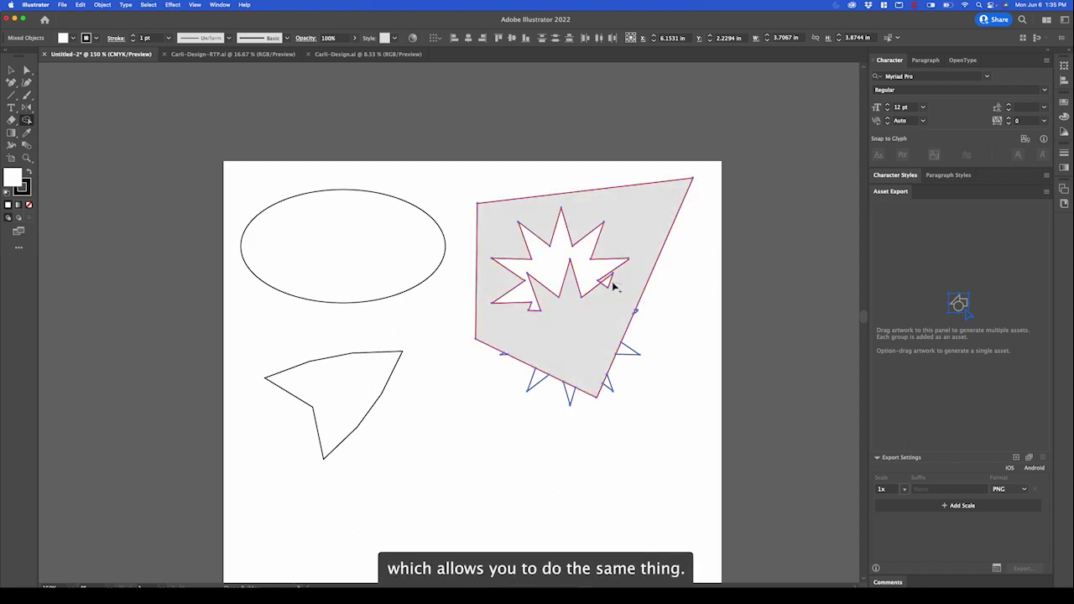
pyautogui.press('v')
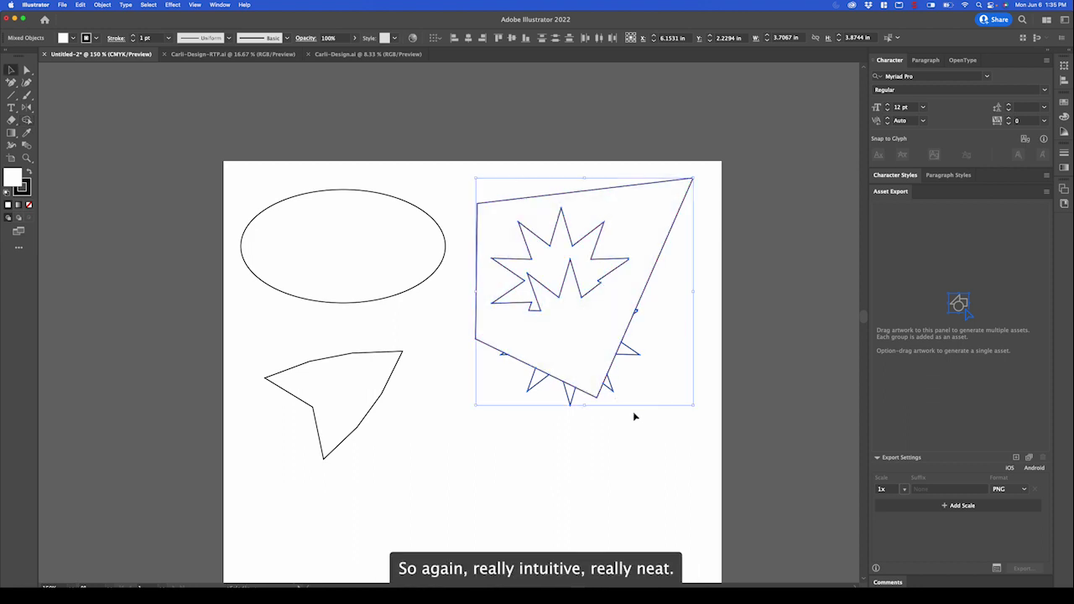
pyautogui.click(632, 411)
# Step: Nudge the ellipse right and down and fill it with a white-to-black gradient
pyautogui.click(616, 287)
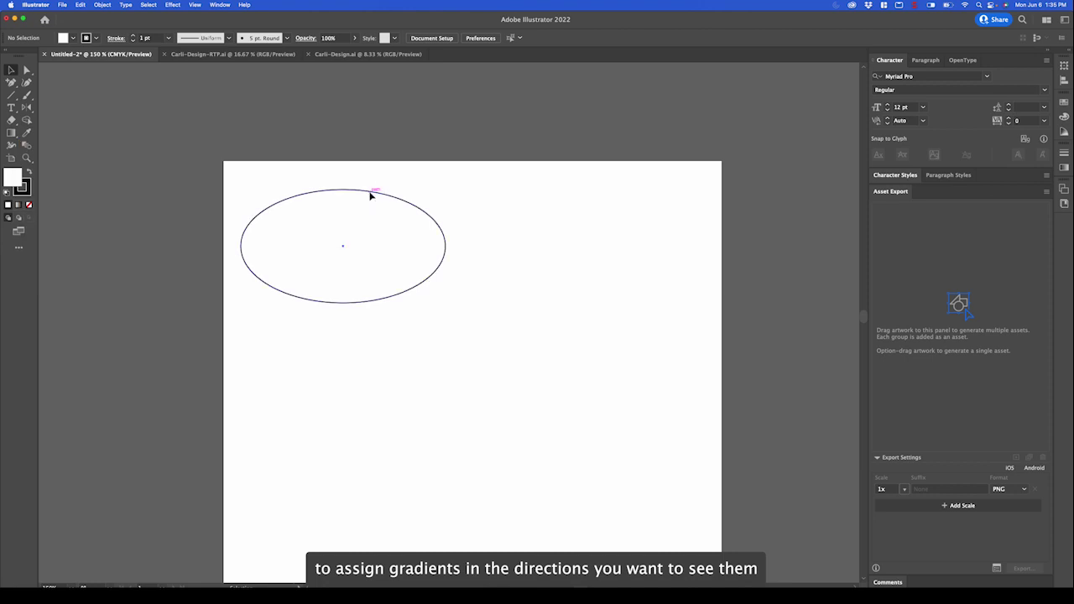
pyautogui.moveTo(371, 192); pyautogui.dragTo(438, 224)
pyautogui.click(11, 134)
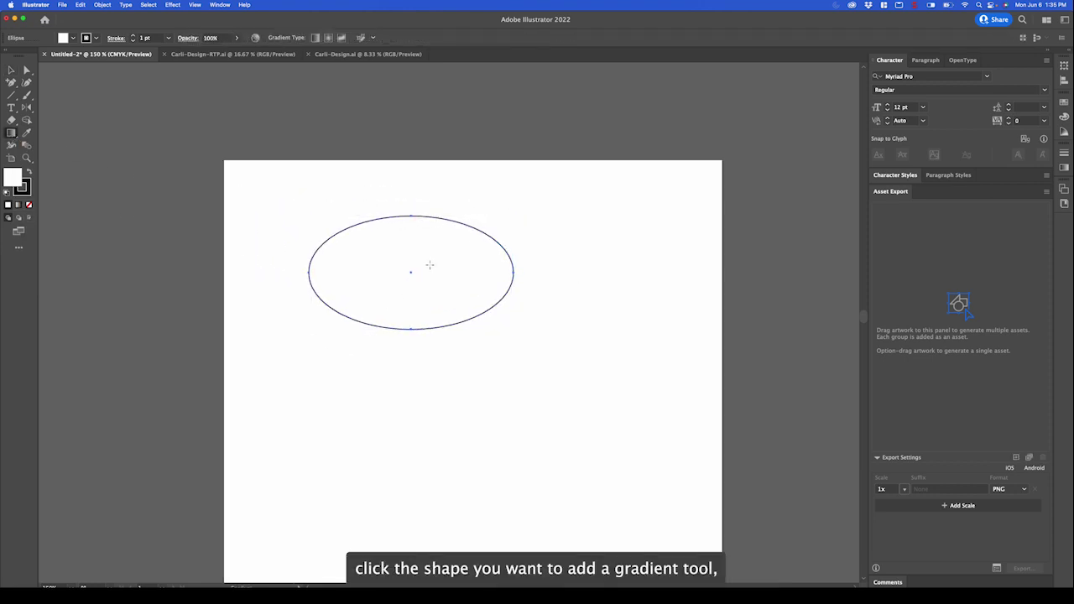
pyautogui.click(430, 252)
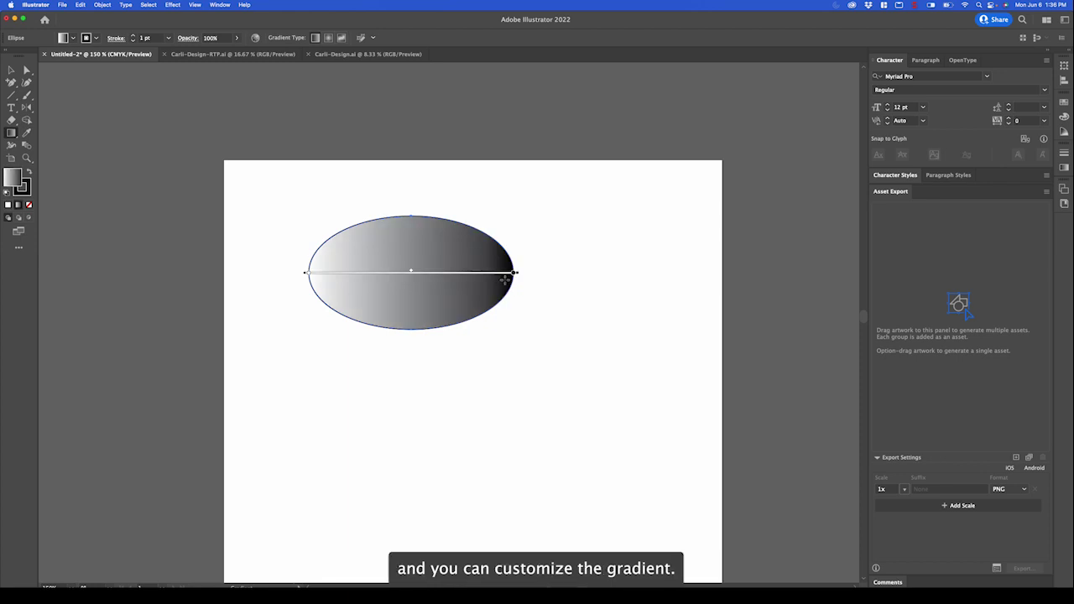
pyautogui.moveTo(515, 275)
pyautogui.mouseDown()
pyautogui.moveTo(434, 277)
pyautogui.moveTo(523, 280)
pyautogui.mouseUp()
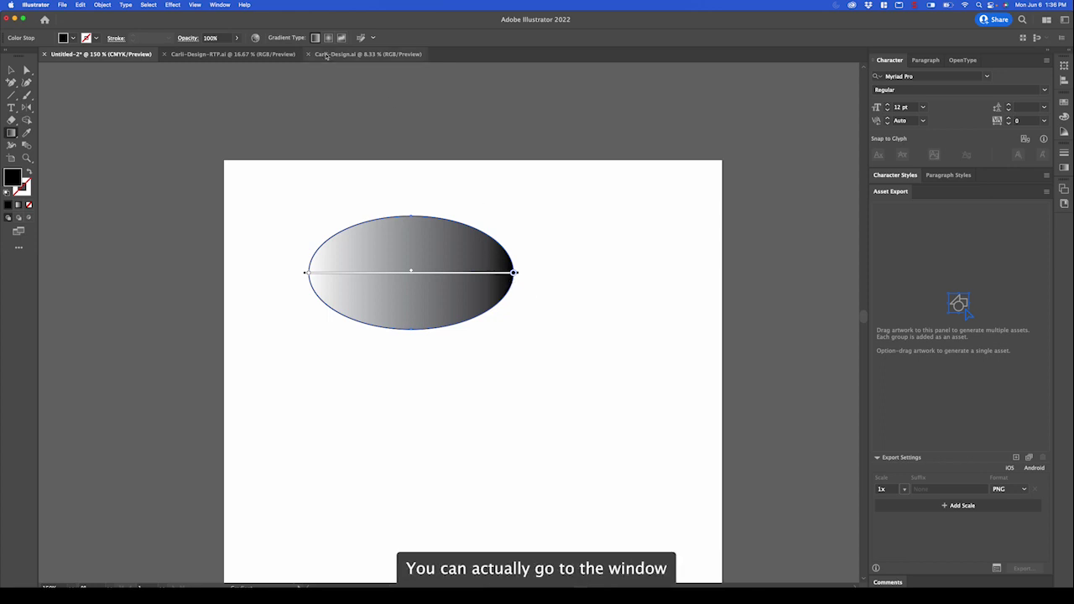
# Step: In a floating Gradient panel, make the right stop green and the left stop blue at about 25%
pyautogui.click(220, 5)
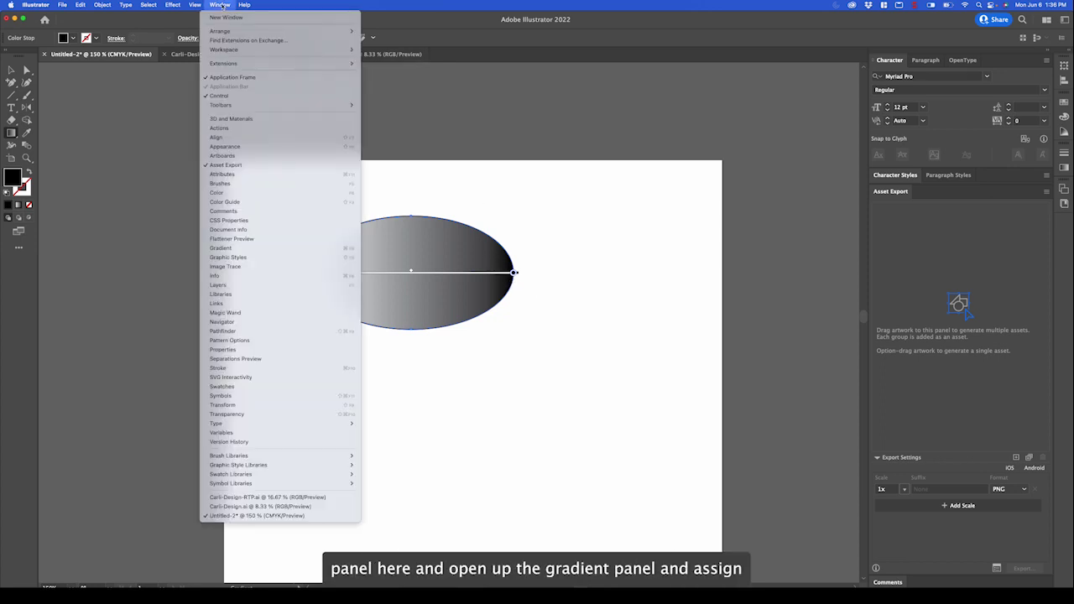
pyautogui.click(252, 248)
pyautogui.moveTo(970, 147); pyautogui.dragTo(644, 127)
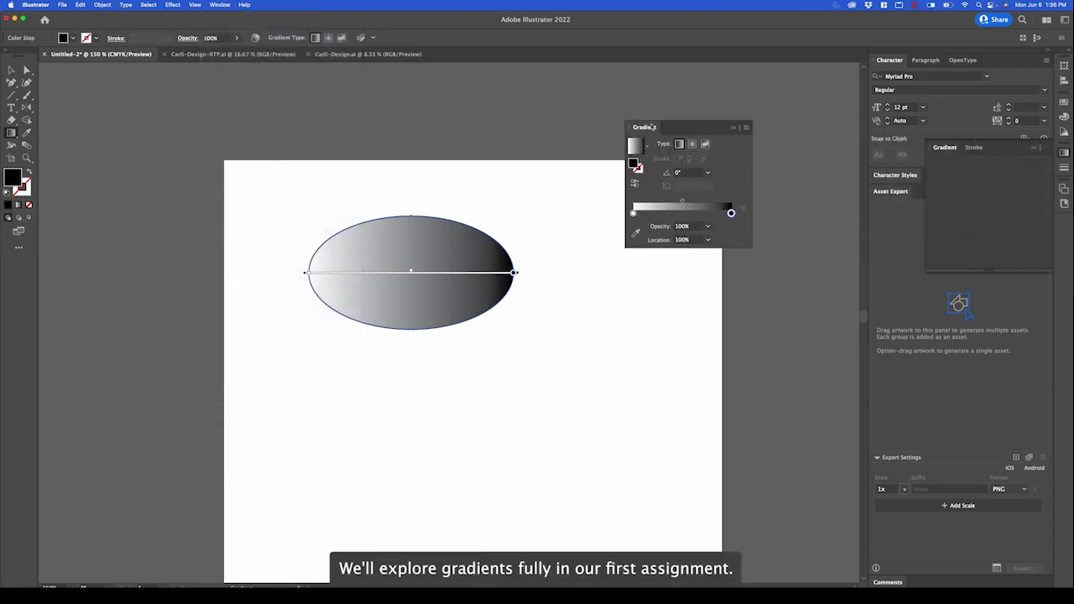
pyautogui.doubleClick(731, 213)
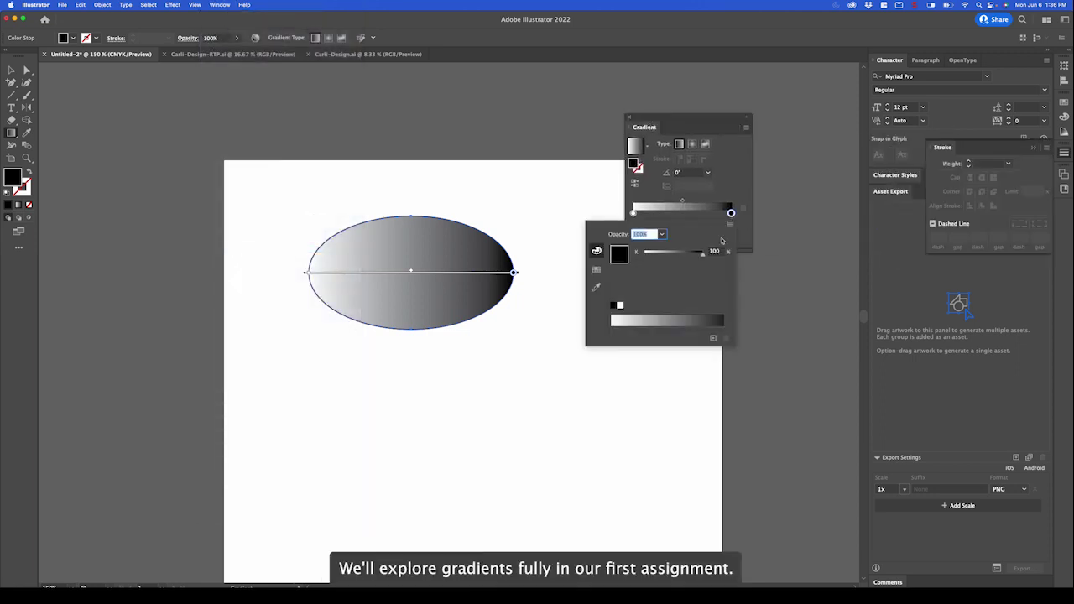
pyautogui.click(595, 269)
pyautogui.click(662, 260)
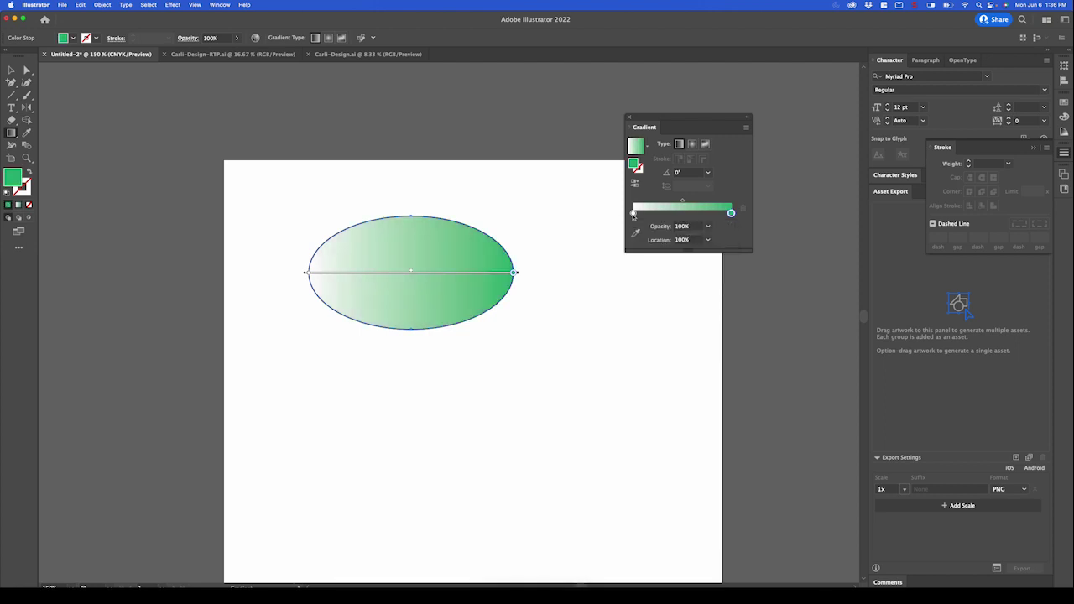
pyautogui.click(633, 213)
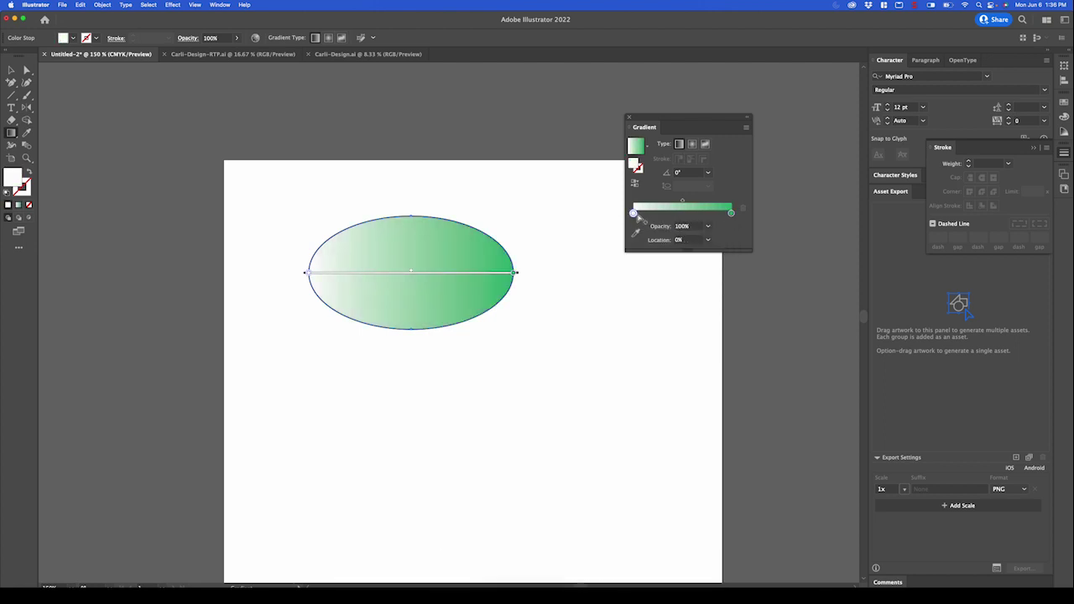
pyautogui.doubleClick(636, 213)
pyautogui.click(647, 249)
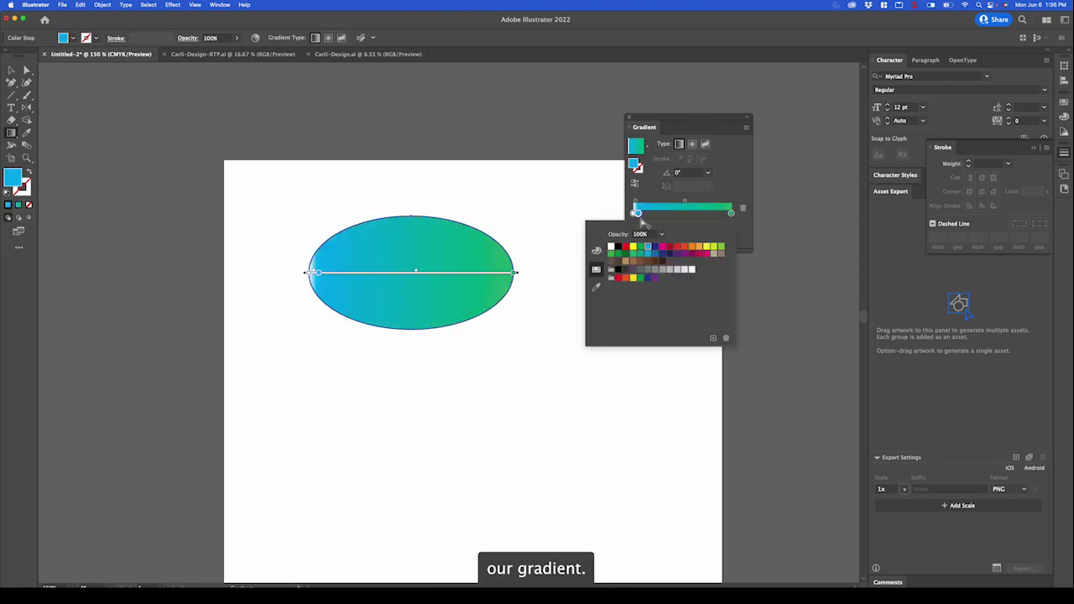
pyautogui.moveTo(637, 213); pyautogui.dragTo(657, 213)
pyautogui.click(635, 213)
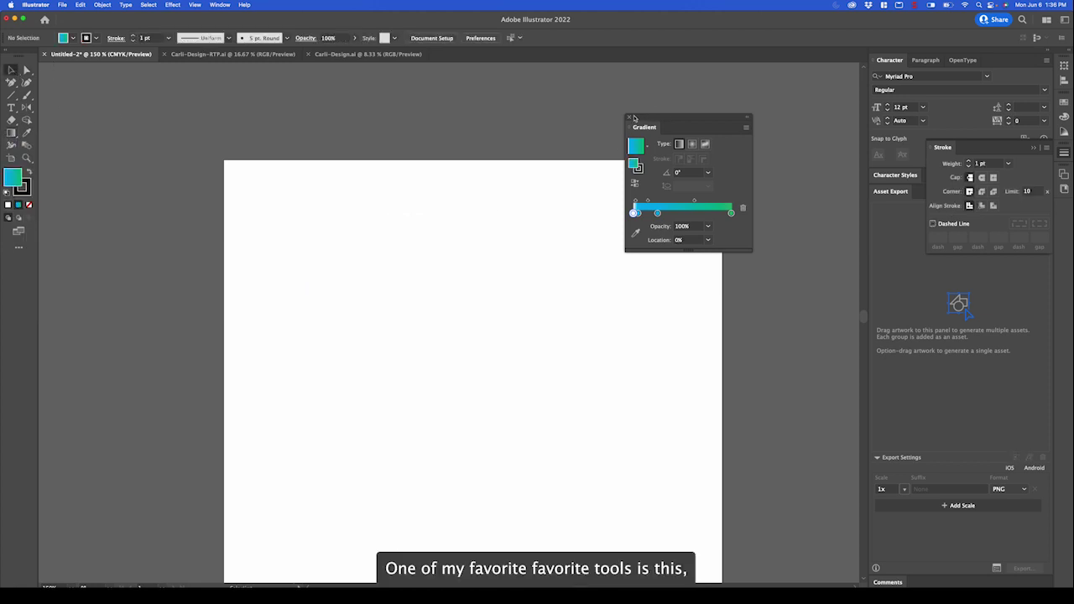
# Step: Close the gradient settings and draw a circle near the artboard's top-left
pyautogui.click(629, 117)
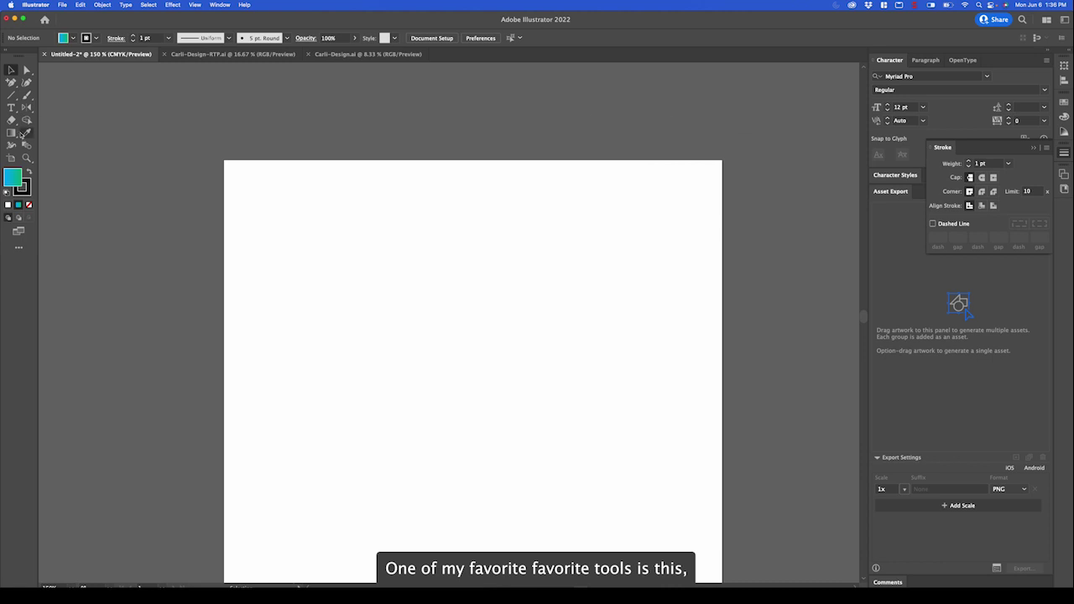
pyautogui.click(23, 134)
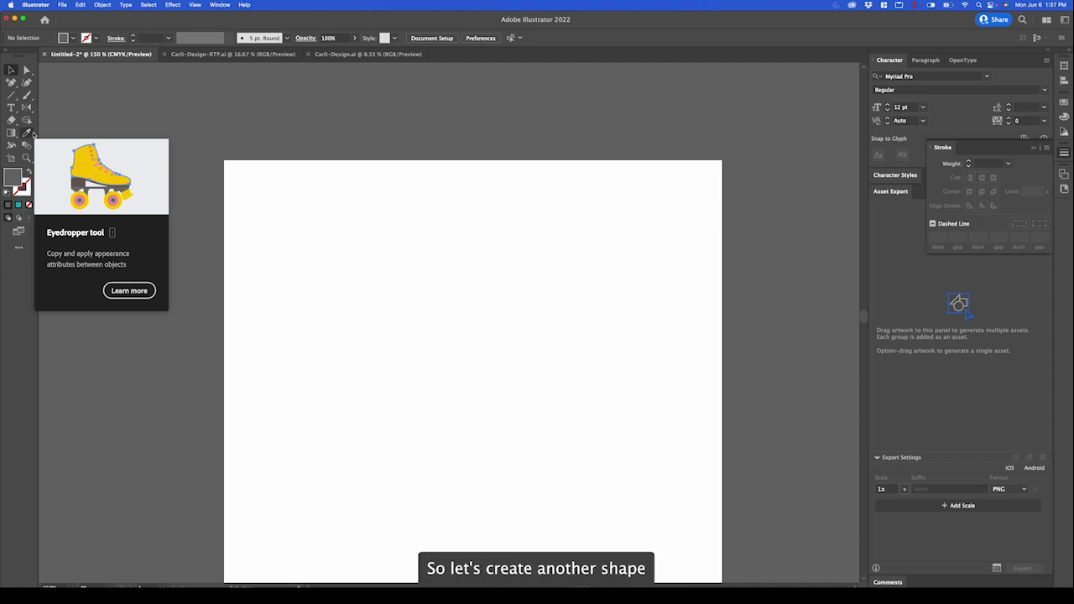
pyautogui.moveTo(11, 94); pyautogui.dragTo(52, 107)
pyautogui.moveTo(261, 197); pyautogui.dragTo(399, 334)
# Step: Fill the new circle with red
pyautogui.click(18, 206)
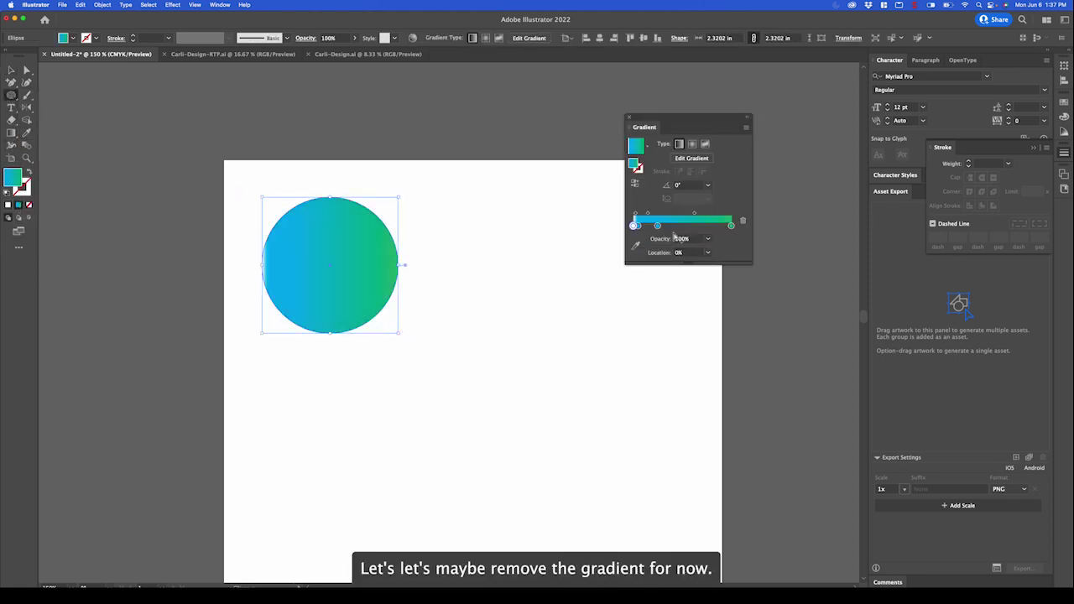
pyautogui.doubleClick(12, 180)
pyautogui.click(309, 162)
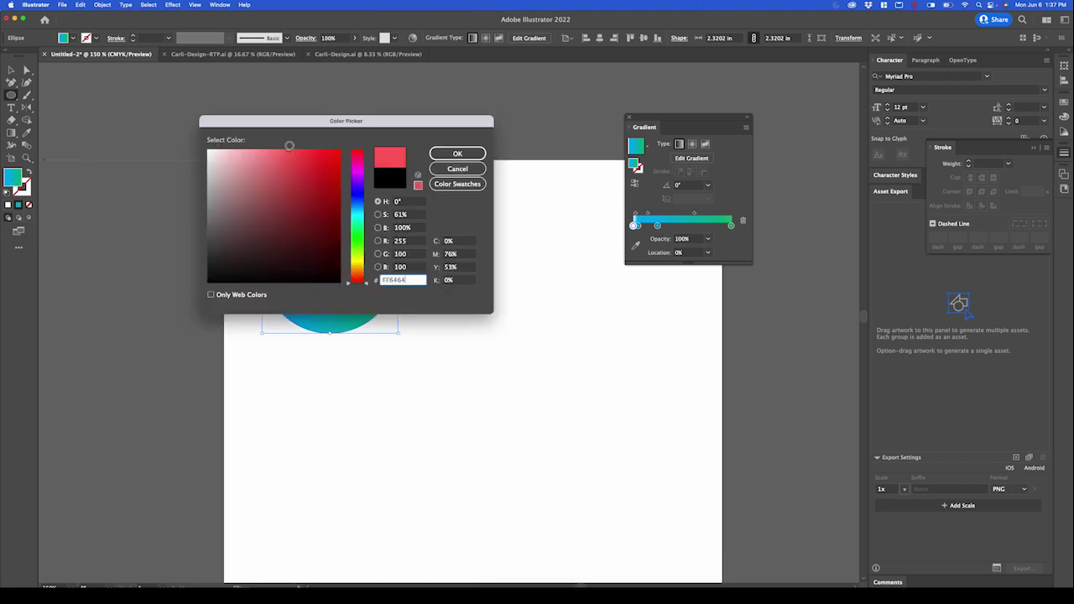
pyautogui.click(453, 153)
pyautogui.press('v')
pyautogui.click(420, 122)
pyautogui.click(630, 119)
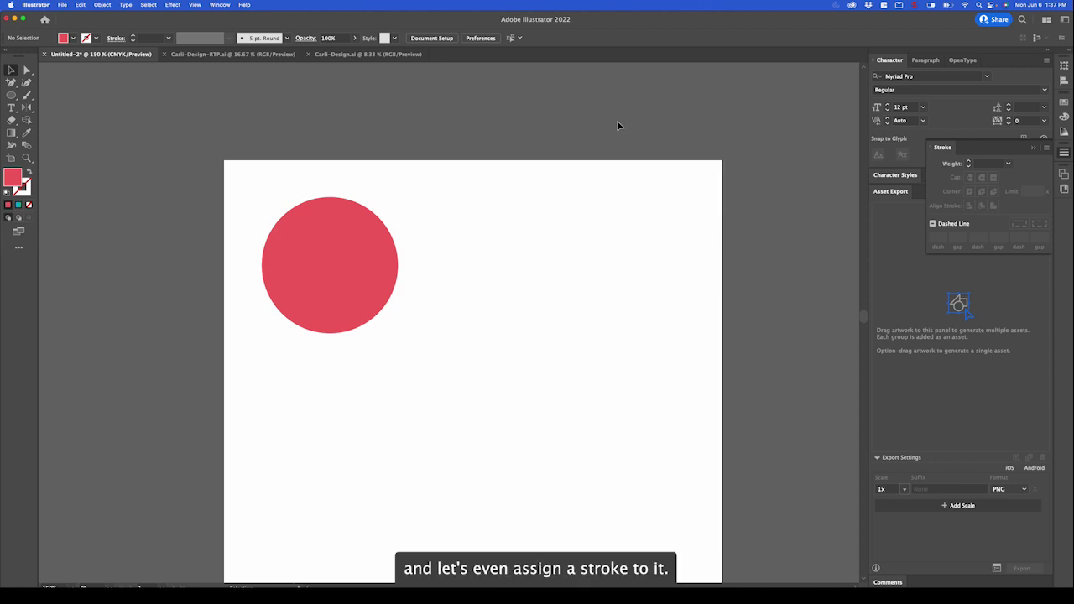
pyautogui.click(329, 261)
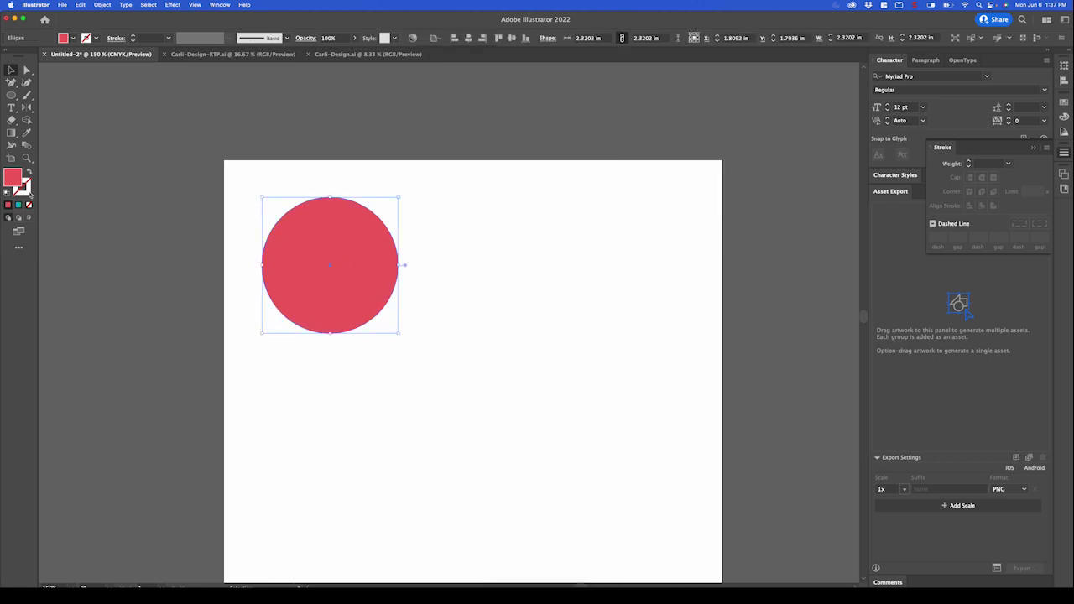
# Step: Give the red circle a black (000000) outline thickened to 9 pt
pyautogui.doubleClick(23, 189)
pyautogui.press('Return')
pyautogui.doubleClick(25, 193)
pyautogui.write('000000')
pyautogui.click(457, 154)
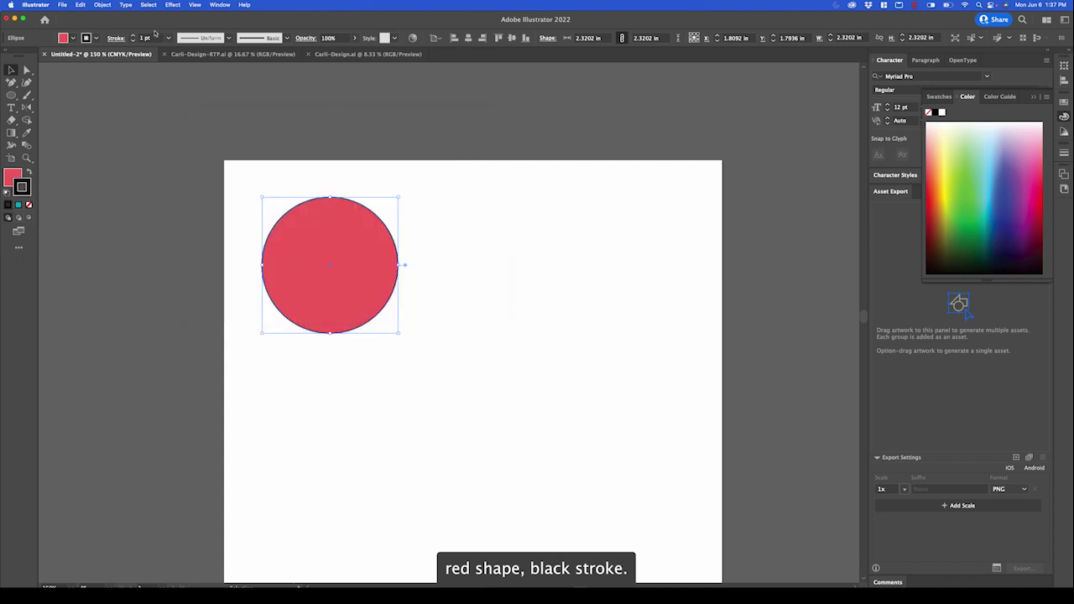
pyautogui.click(133, 36)
pyautogui.click(133, 36)
pyautogui.click(133, 35)
pyautogui.click(133, 35)
pyautogui.click(439, 236)
# Step: Draw a second circle on the right and eyedrop the first circle's red fill and 9 pt stroke onto it
pyautogui.click(11, 95)
pyautogui.click(8, 194)
pyautogui.moveTo(544, 203); pyautogui.dragTo(667, 326)
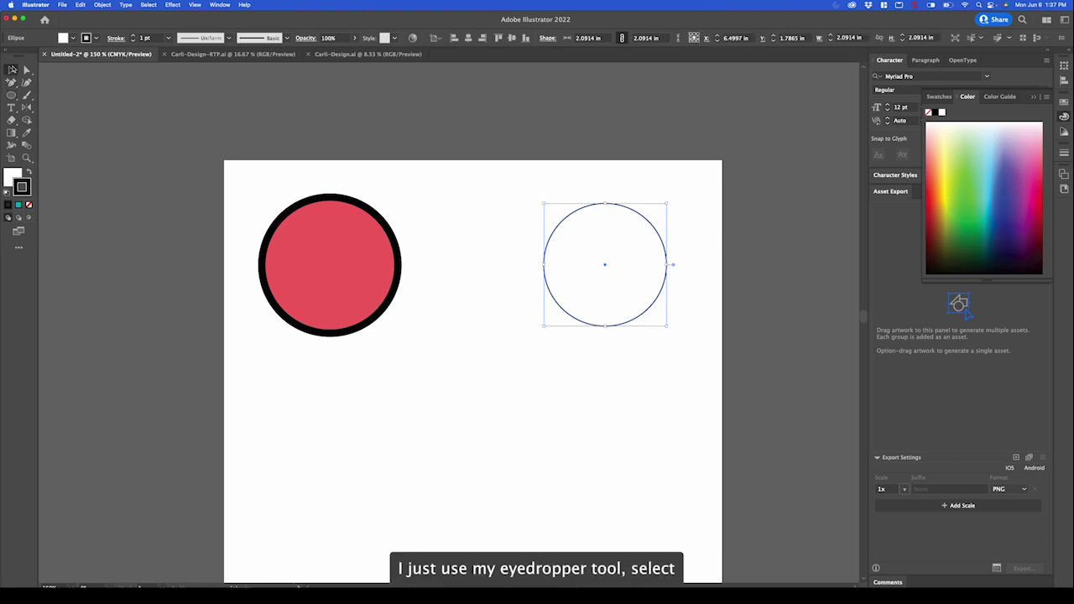
pyautogui.click(26, 132)
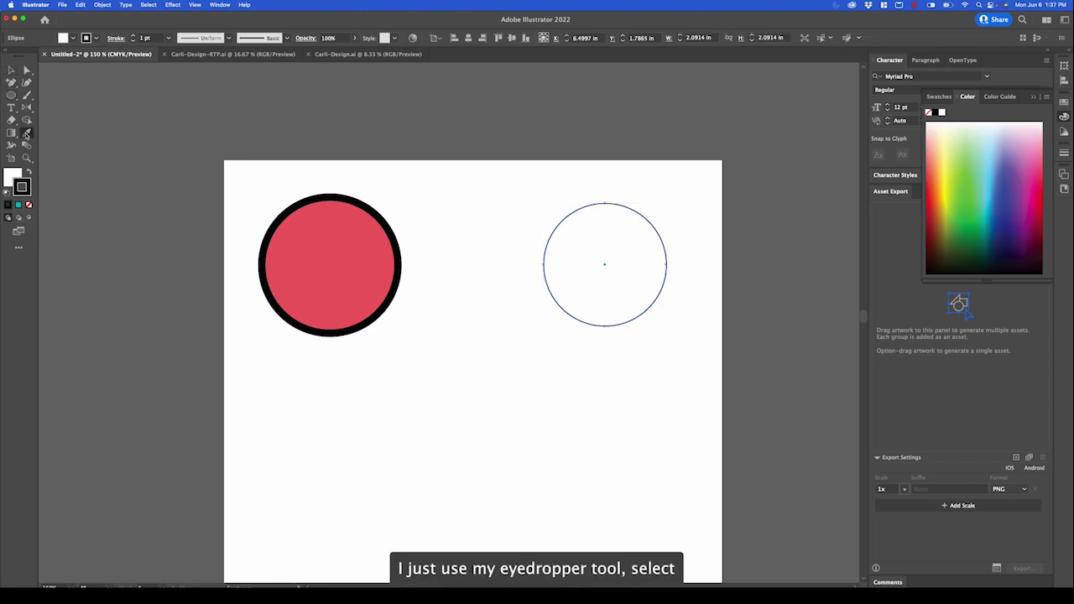
pyautogui.click(344, 241)
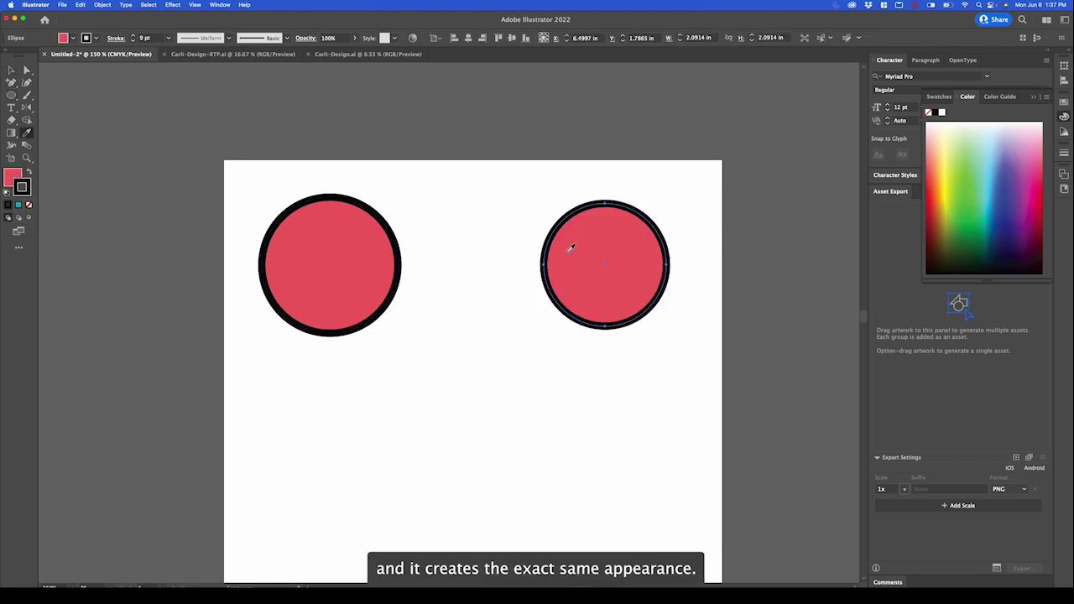
pyautogui.click(11, 71)
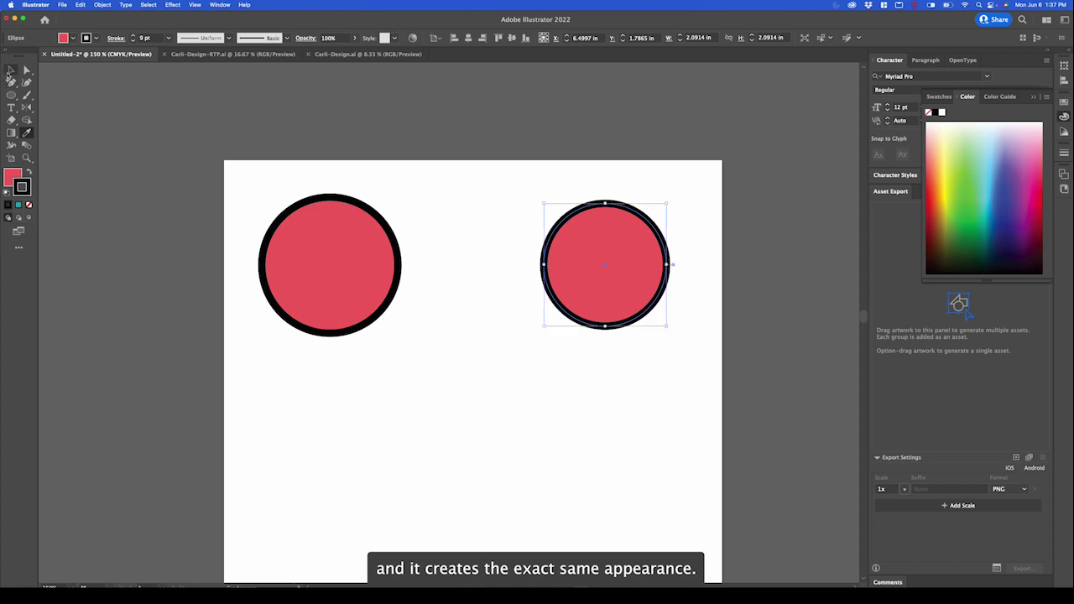
# Step: Add a 'Name' label below the left circle in HWT Slab Antique, enlarged to about 62 pt
pyautogui.click(498, 165)
pyautogui.click(11, 108)
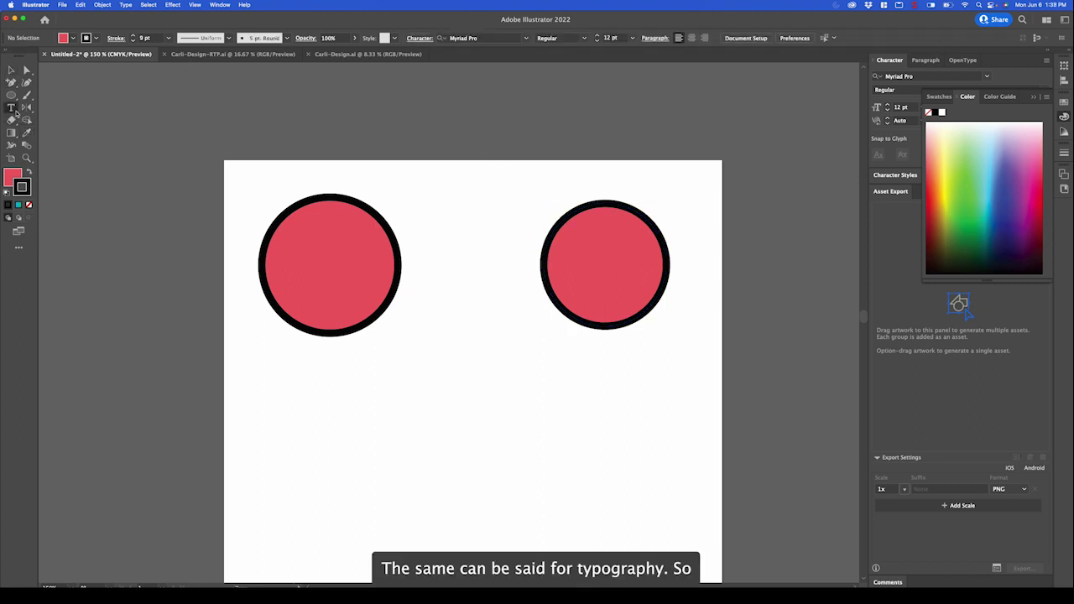
pyautogui.click(265, 361)
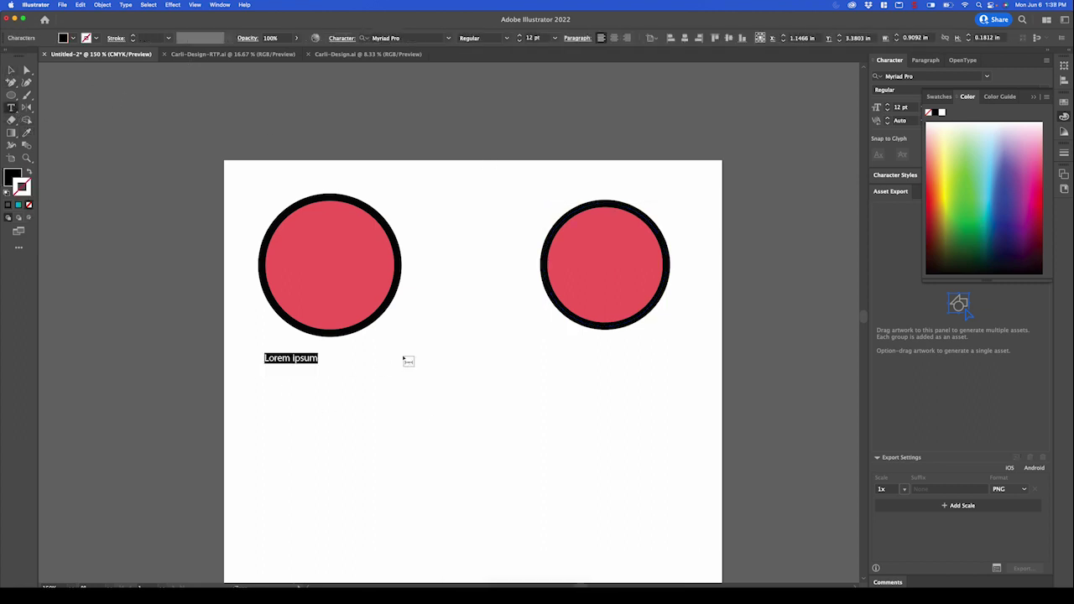
pyautogui.write('Name')
pyautogui.press('Escape')
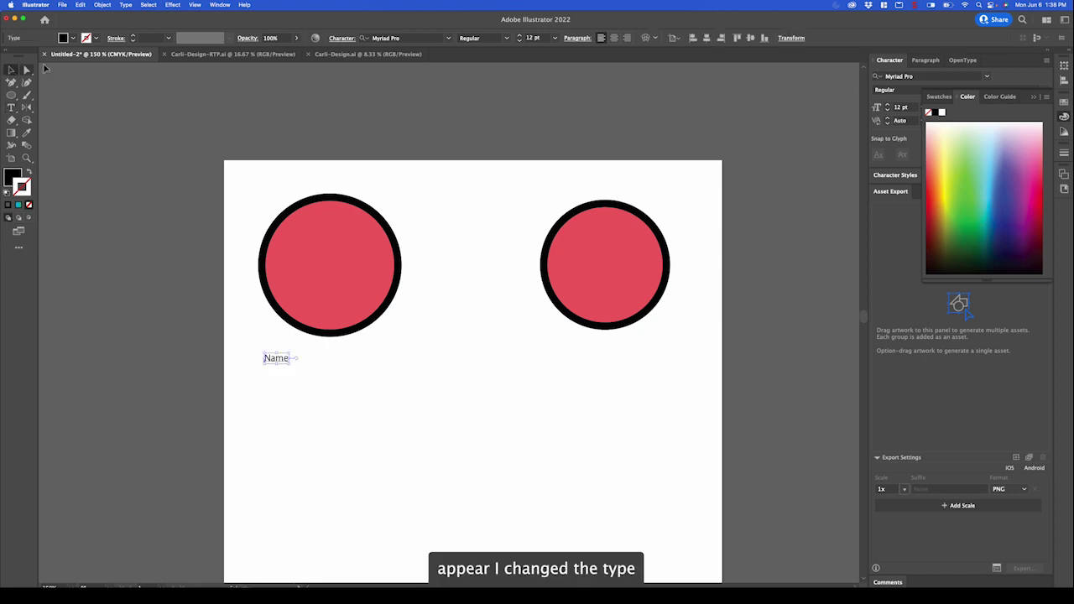
pyautogui.click(448, 37)
pyautogui.click(453, 204)
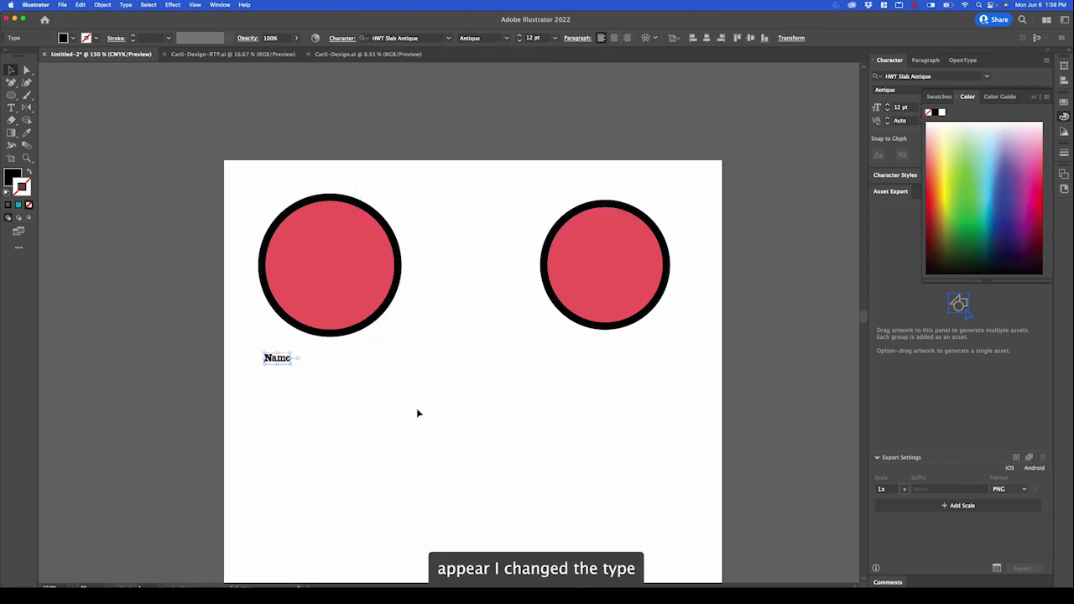
pyautogui.moveTo(293, 364); pyautogui.dragTo(428, 411)
# Step: Type a second 'Name' below the right circle in Acumin Variable Concept, aligned with the first
pyautogui.click(561, 350)
pyautogui.press('t')
pyautogui.click(526, 409)
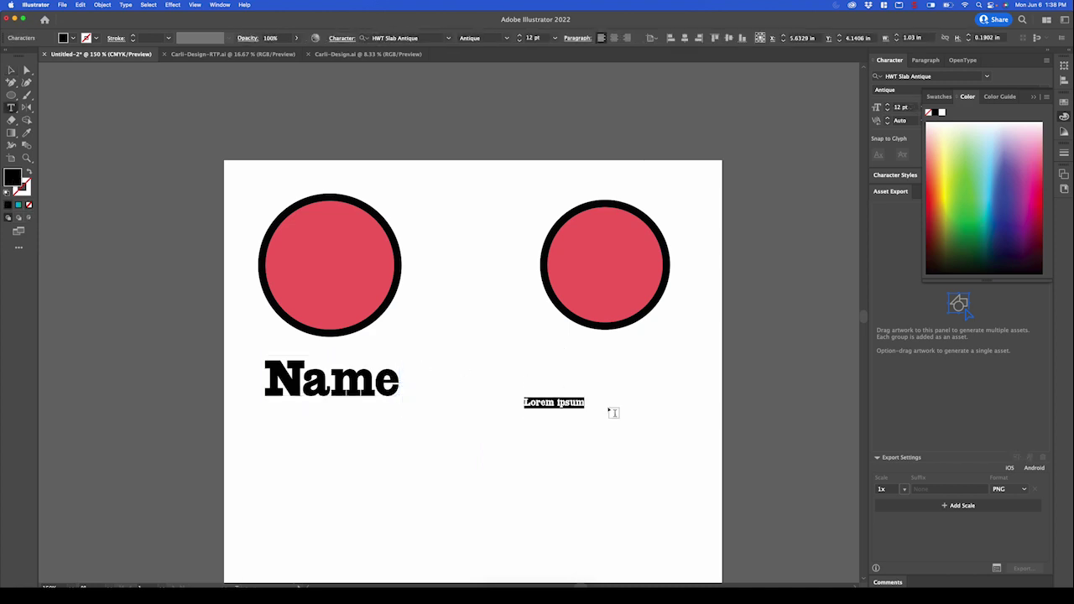
pyautogui.write('Name')
pyautogui.press('super+a')
pyautogui.click(448, 39)
pyautogui.click(480, 186)
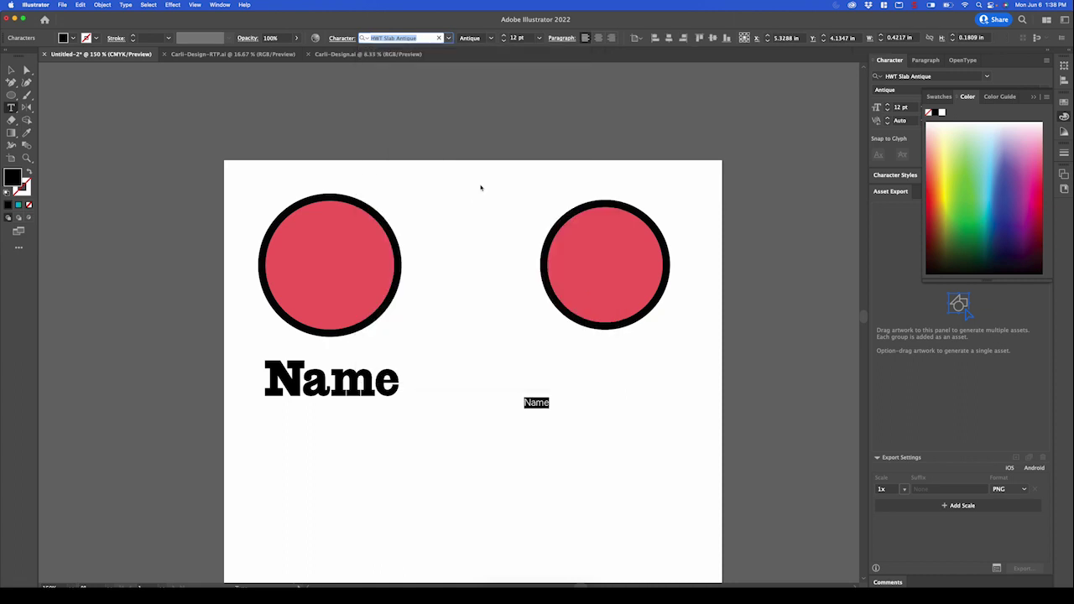
pyautogui.press('Escape')
pyautogui.moveTo(541, 404)
pyautogui.mouseDown()
pyautogui.moveTo(638, 448)
pyautogui.moveTo(540, 410)
pyautogui.mouseUp()
# Step: Eyedrop the big label's style onto the second 'Name', then select both circles and labels
pyautogui.click(26, 132)
pyautogui.click(342, 382)
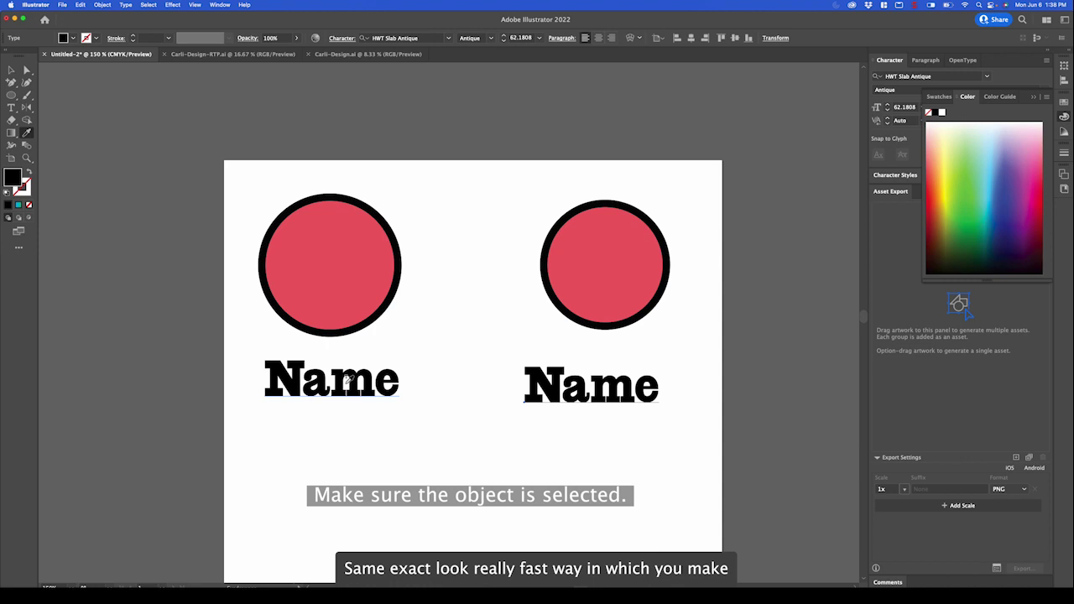
pyautogui.click(11, 69)
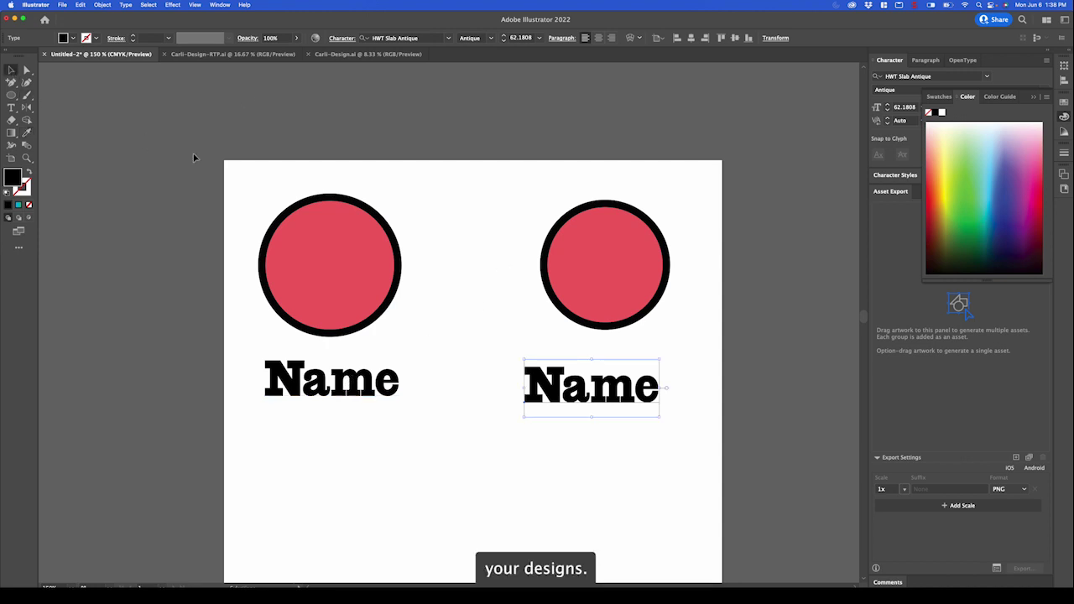
pyautogui.click(193, 157)
pyautogui.moveTo(691, 246); pyautogui.dragTo(310, 443)
# Step: Delete the circles and Name labels, then switch to the Carli-Design.ai document
pyautogui.press('Delete')
pyautogui.click(233, 53)
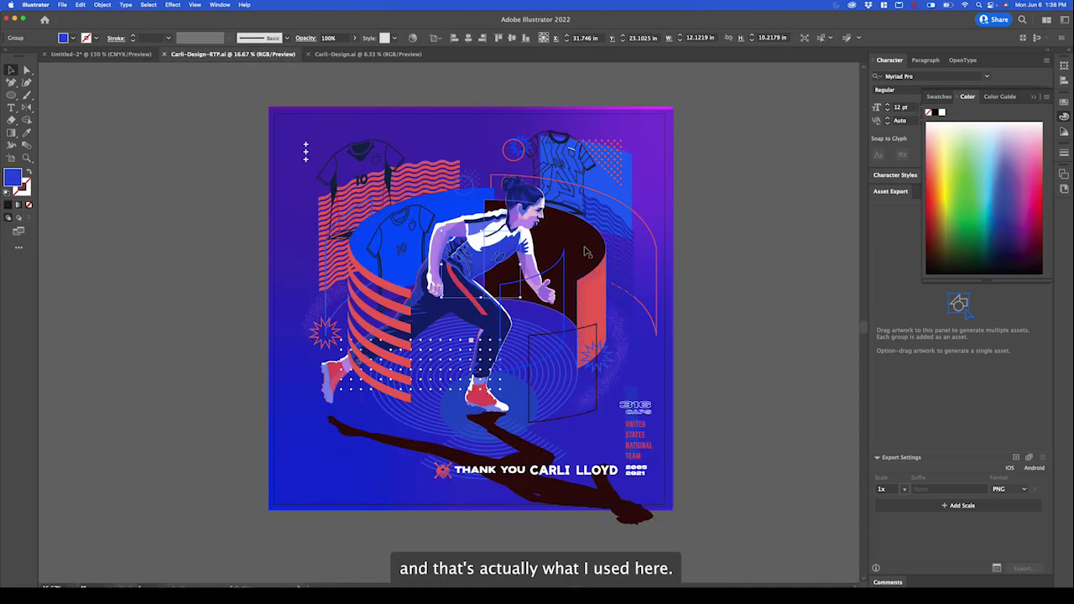
pyautogui.click(367, 54)
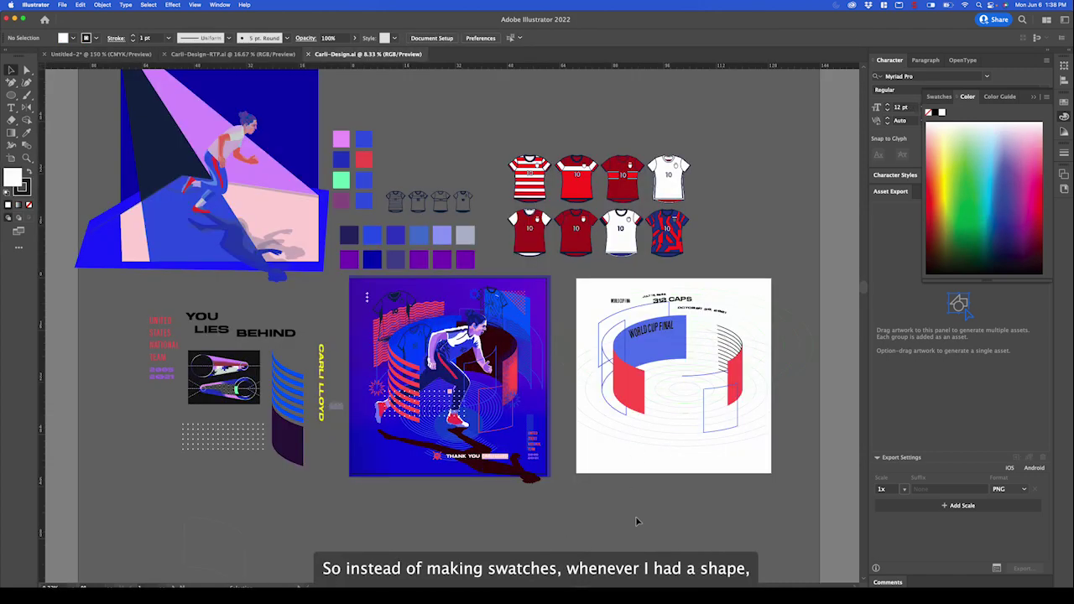
# Step: Zoom in on the World Cup cylinder and eyedropper a blue swatch onto its top band
pyautogui.press('super+equal')
pyautogui.press('super+equal')
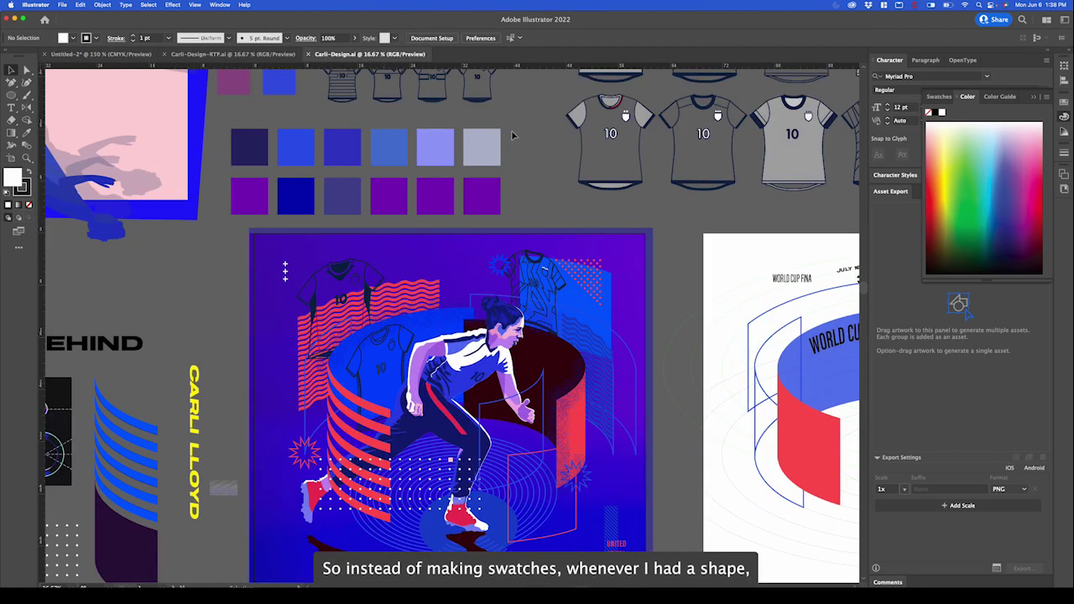
pyautogui.hscroll(3, 633, 437)
pyautogui.scroll(1, 633, 437)
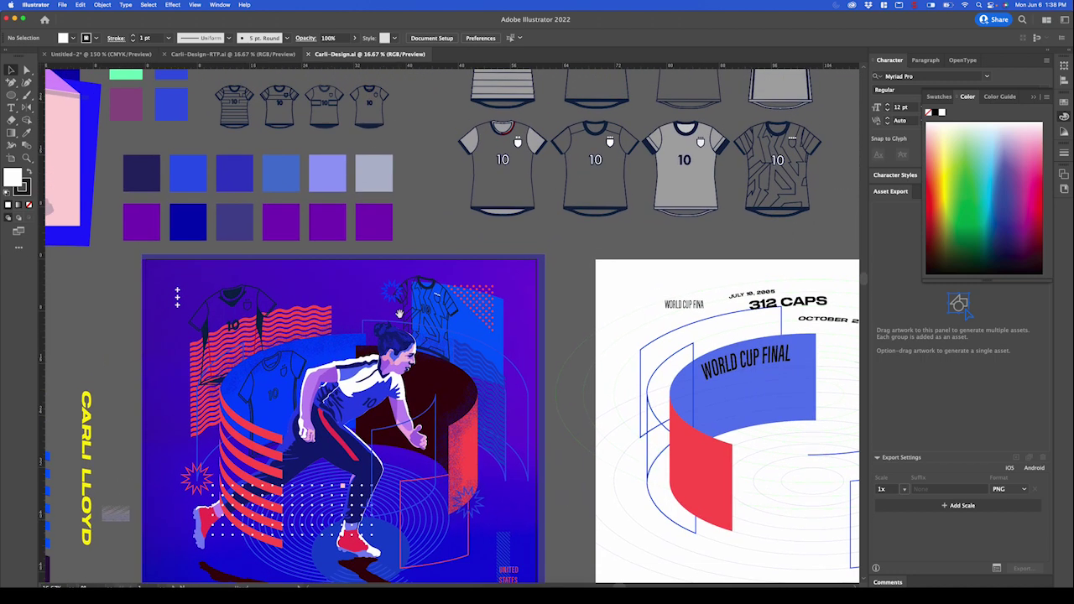
pyautogui.hscroll(3, 634, 438)
pyautogui.click(587, 395)
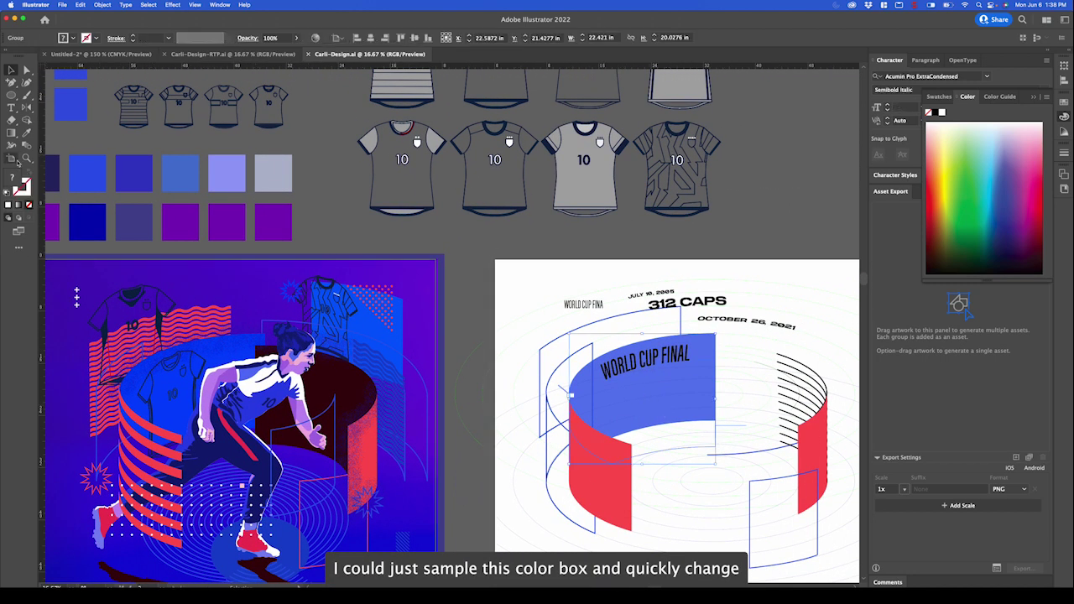
pyautogui.click(27, 134)
pyautogui.click(91, 163)
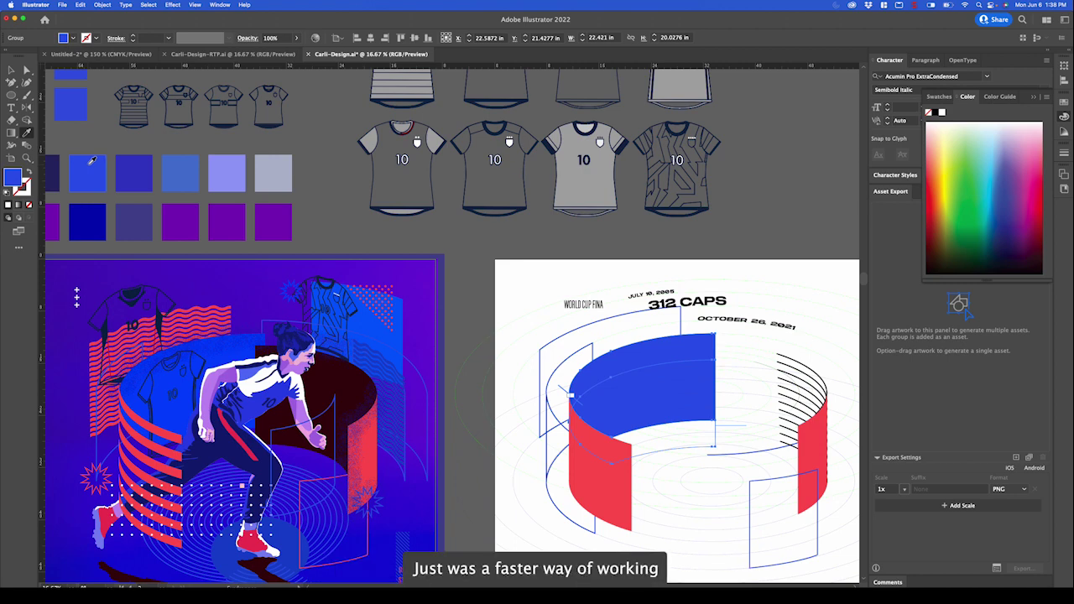
# Step: Swap the trial rectangle's fill and outline, then widen its outline at two corners
pyautogui.press('super+minus')
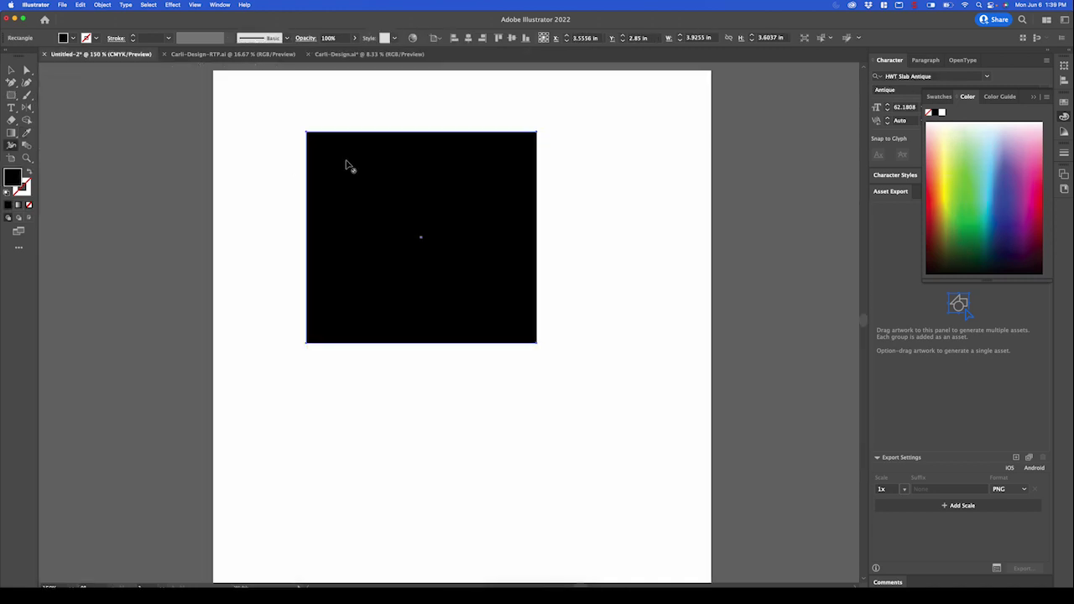
pyautogui.click(29, 173)
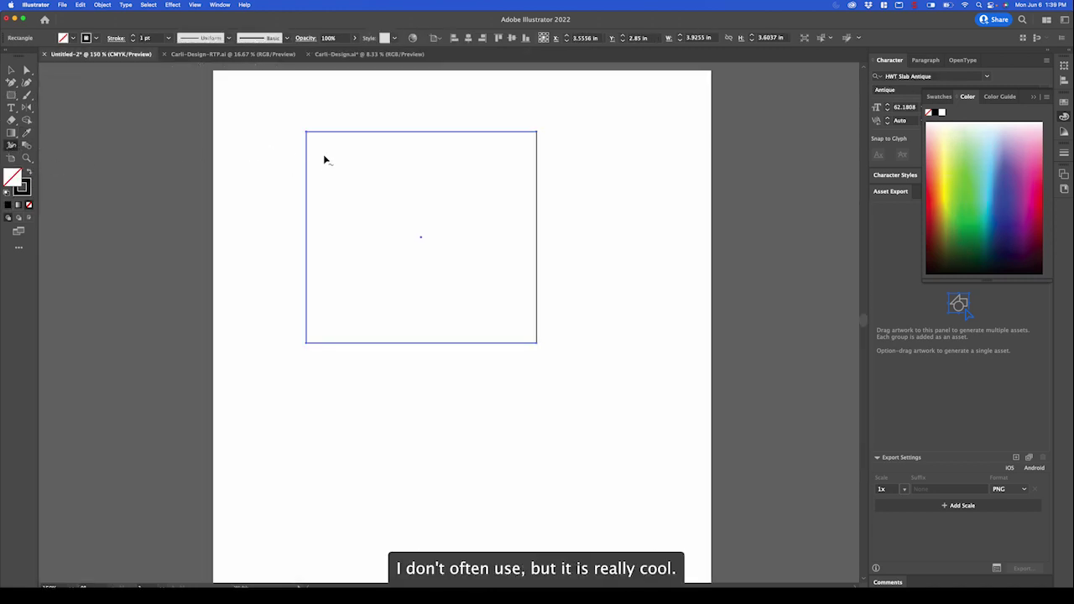
pyautogui.moveTo(307, 160)
pyautogui.mouseDown()
pyautogui.moveTo(360, 163)
pyautogui.moveTo(361, 135)
pyautogui.moveTo(363, 188)
pyautogui.mouseUp()
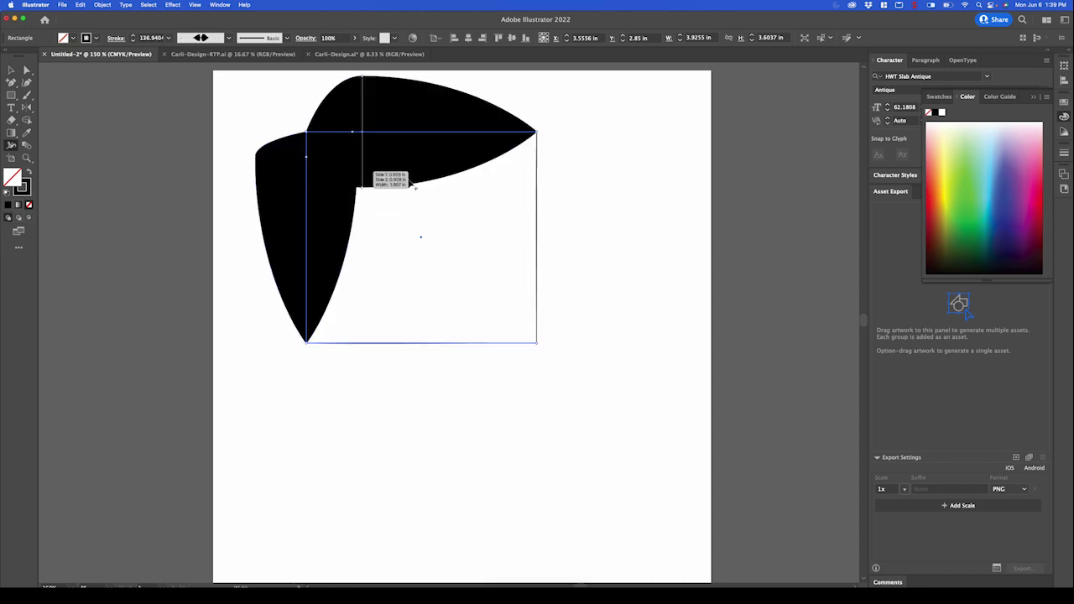
pyautogui.moveTo(538, 131); pyautogui.dragTo(493, 188)
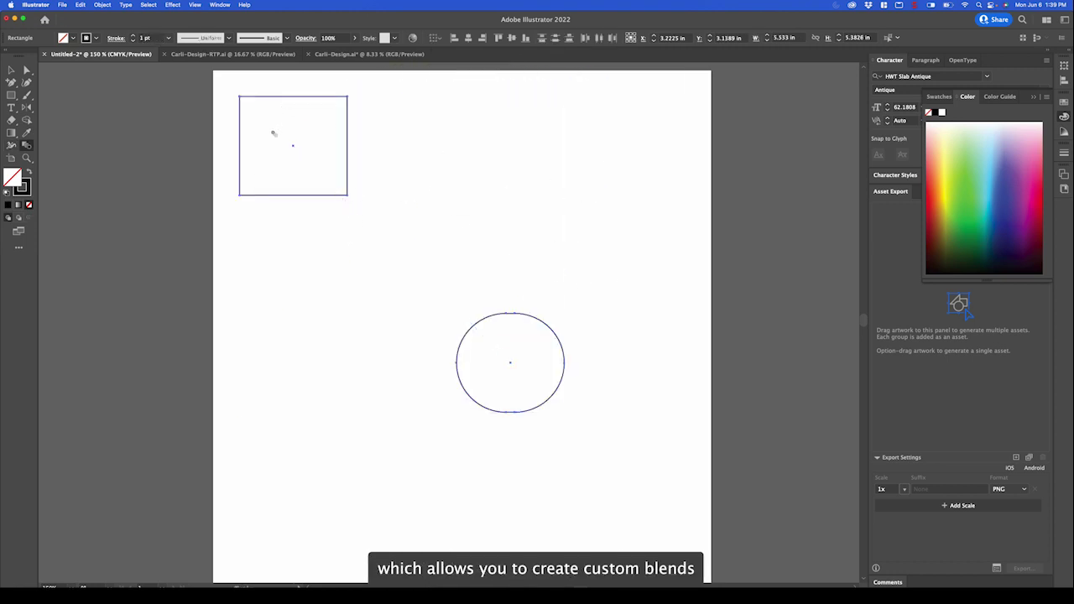
# Step: Select all and delete the rectangle and circle, leaving the artboard blank
pyautogui.click(101, 137)
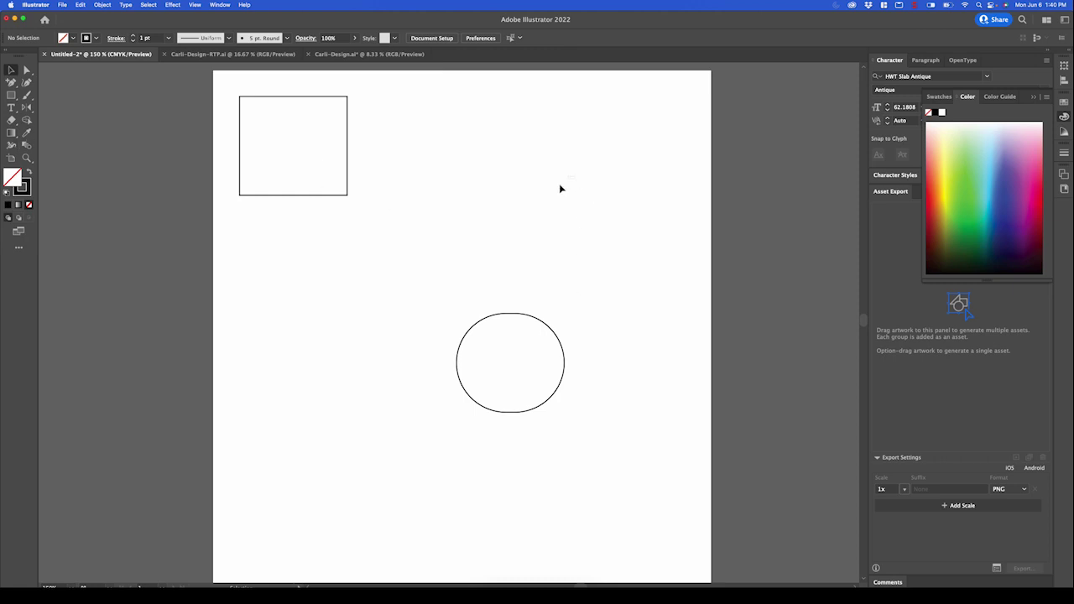
pyautogui.hotkey('ctrl', 'a')
pyautogui.press('Delete')
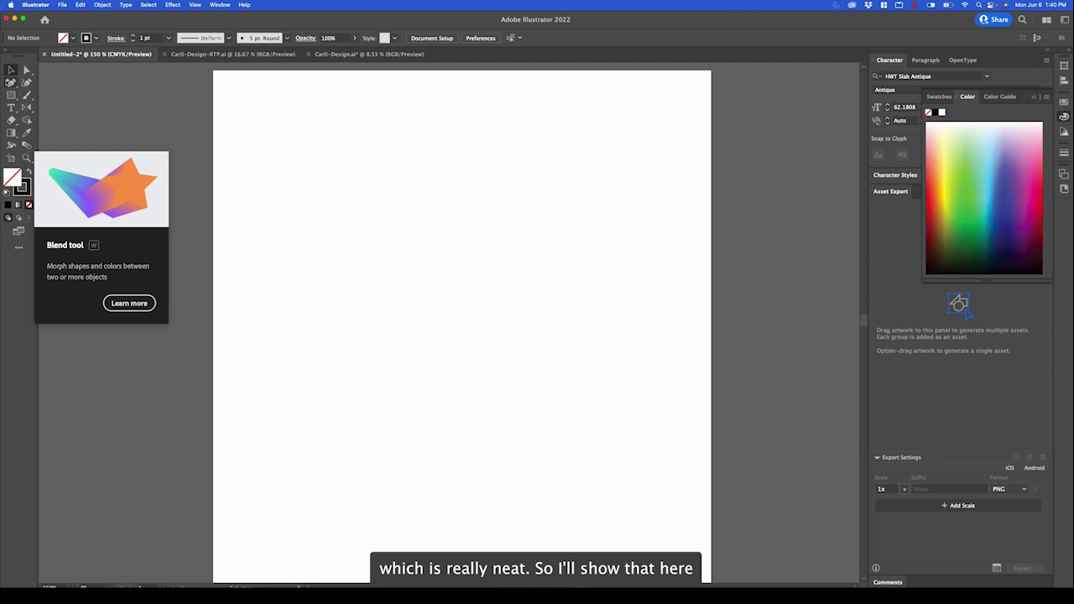
# Step: Draw a circle near the artboard's top-left with the Ellipse Tool and default white fill, black stroke
pyautogui.click(11, 107)
pyautogui.moveTo(11, 95); pyautogui.dragTo(48, 109)
pyautogui.click(48, 108)
pyautogui.moveTo(256, 125); pyautogui.dragTo(327, 195)
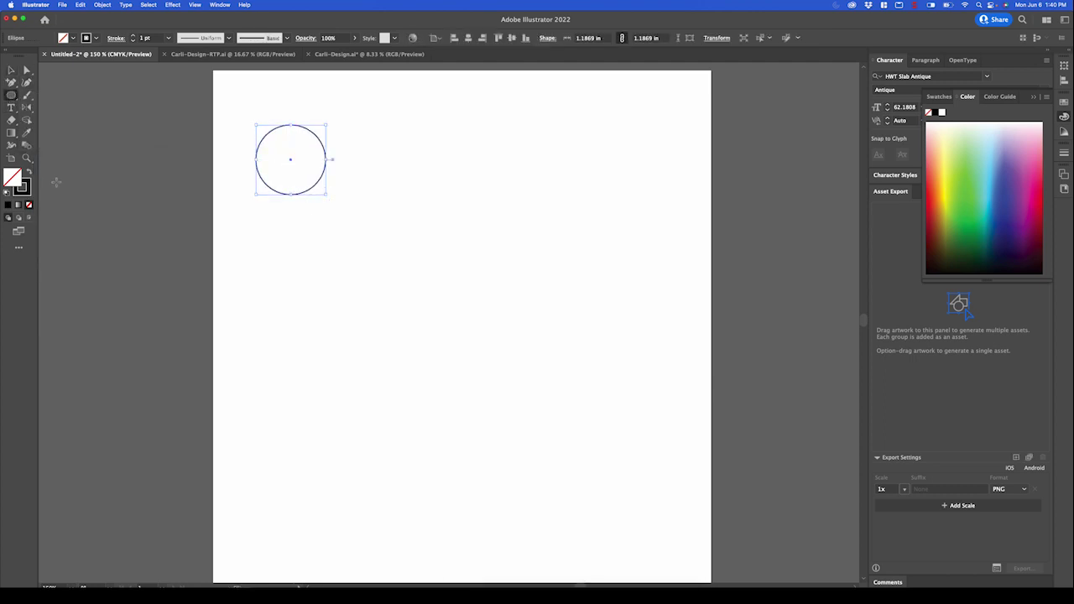
pyautogui.press('c')
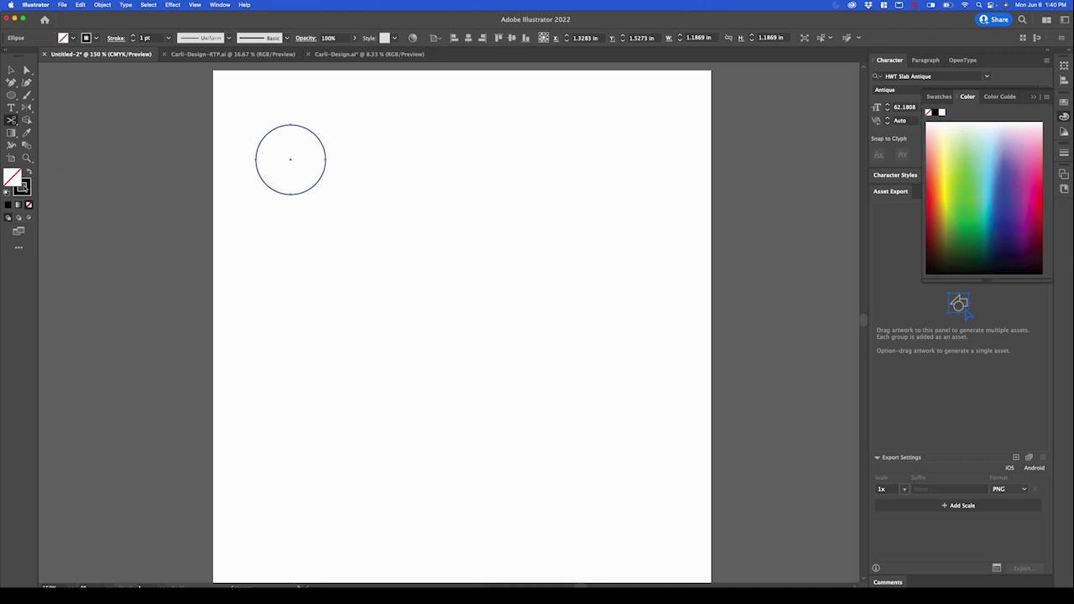
pyautogui.click(7, 192)
# Step: Draw a decagon below the circle and try blending the two with the Blend Tool, then undo
pyautogui.click(12, 95)
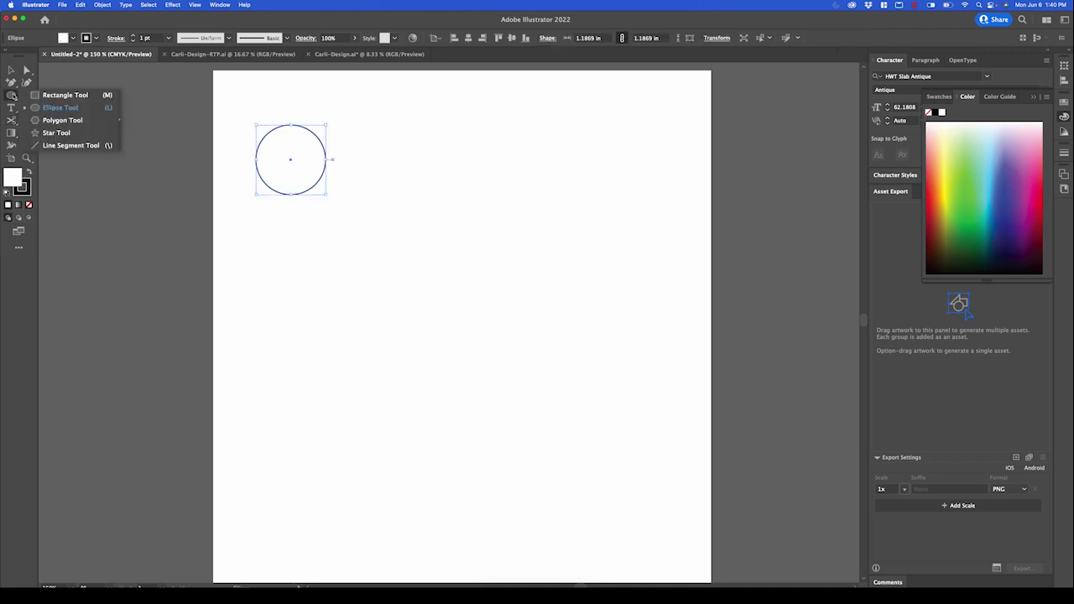
pyautogui.click(59, 120)
pyautogui.moveTo(357, 317)
pyautogui.mouseDown()
pyautogui.moveTo(515, 403)
pyautogui.moveTo(421, 362)
pyautogui.mouseUp()
pyautogui.press('v')
pyautogui.keyDown('shift'); pyautogui.click(291, 163); pyautogui.keyUp('shift')
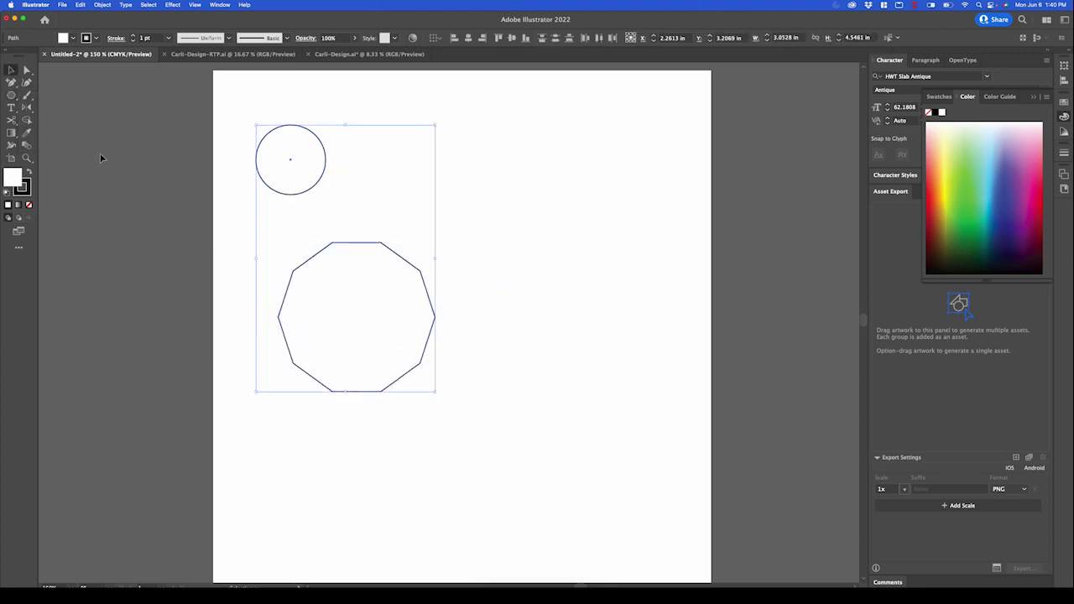
pyautogui.click(26, 145)
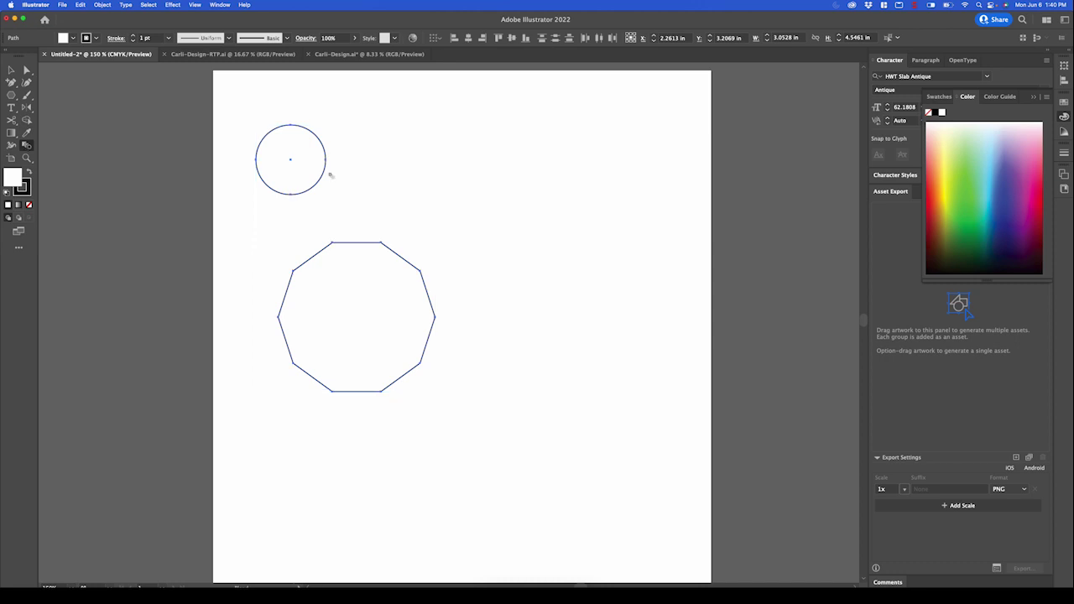
pyautogui.click(341, 269)
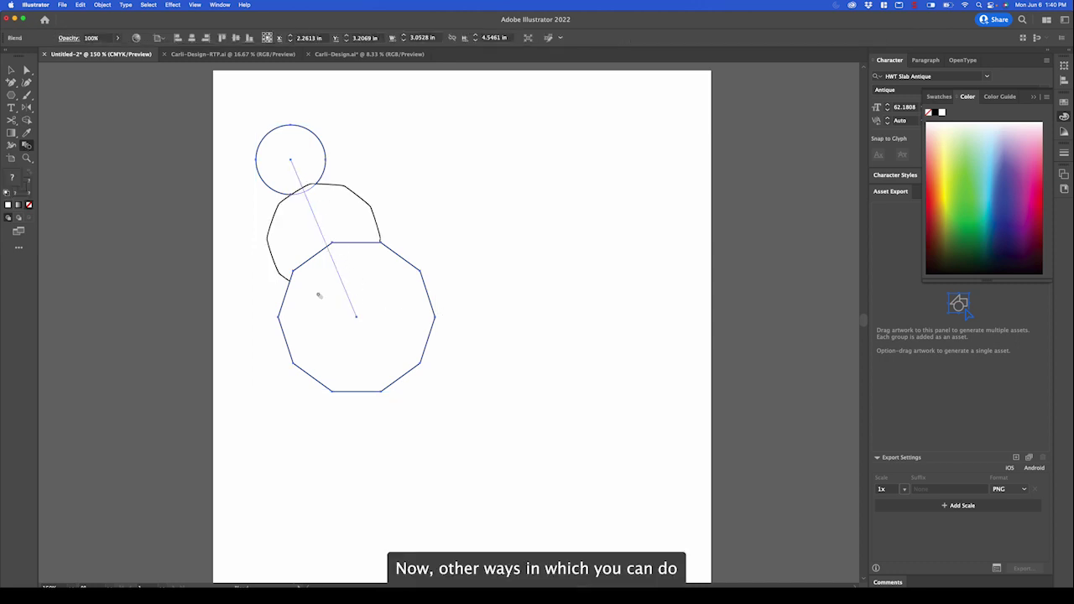
pyautogui.press('super+z')
# Step: Try Object > Blend > Make, then undo it and remove the decagon
pyautogui.click(102, 5)
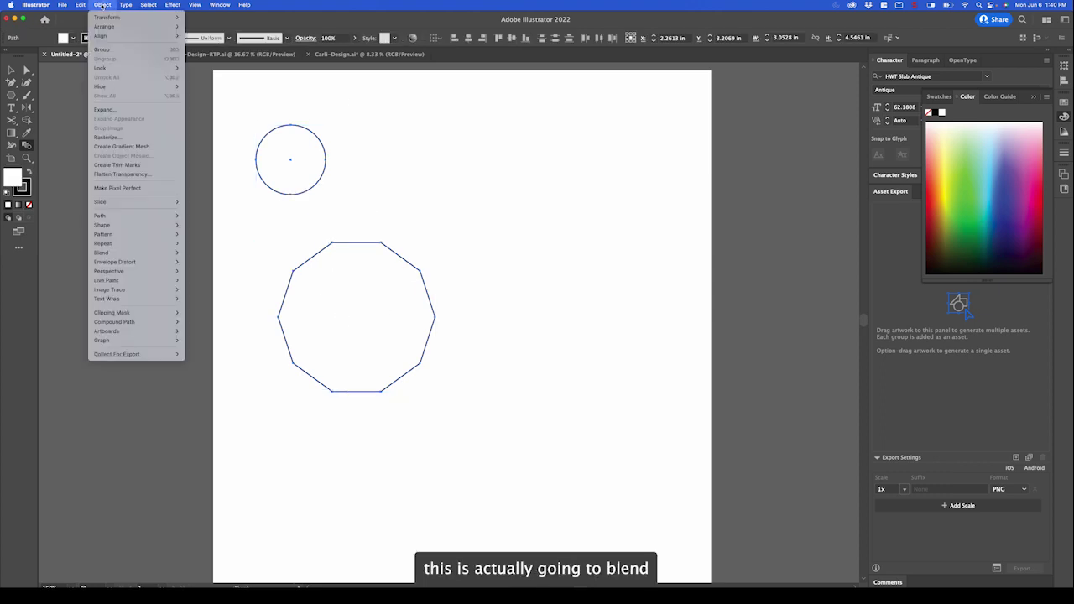
pyautogui.moveTo(134, 253)
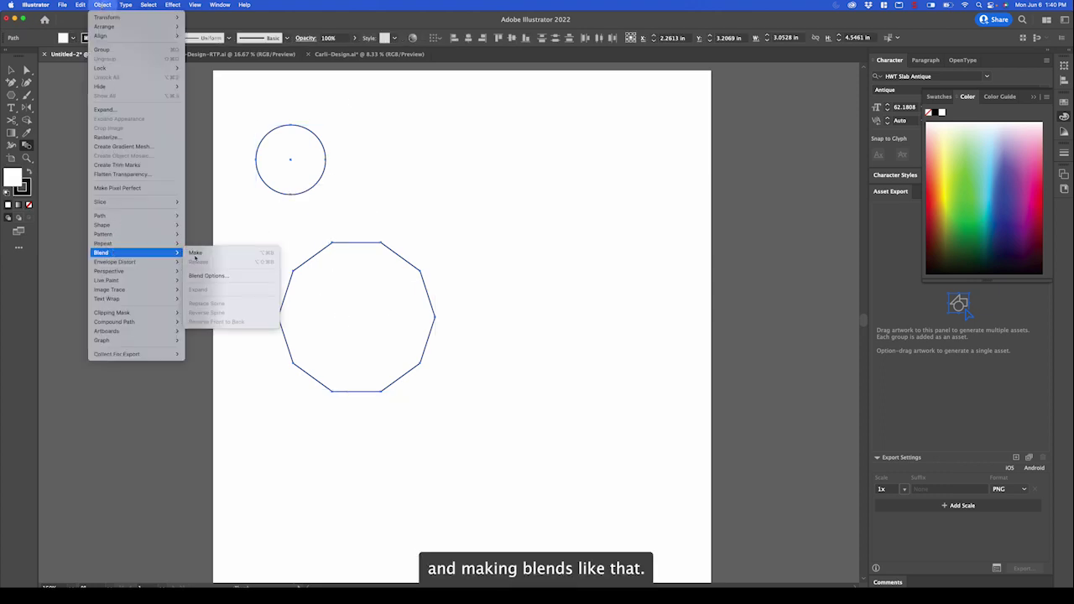
pyautogui.click(219, 258)
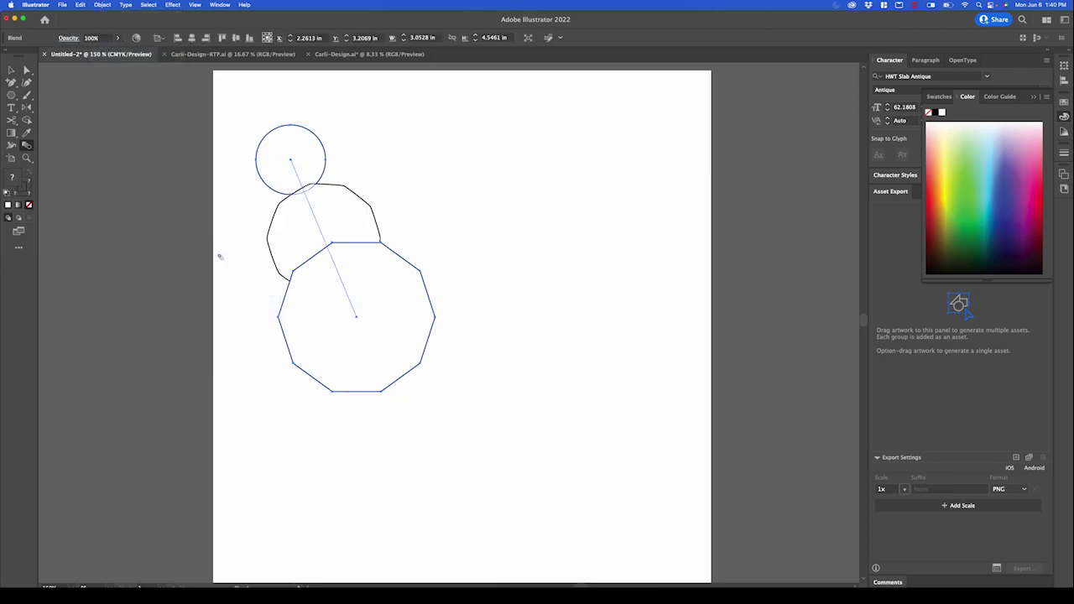
pyautogui.press('super+z')
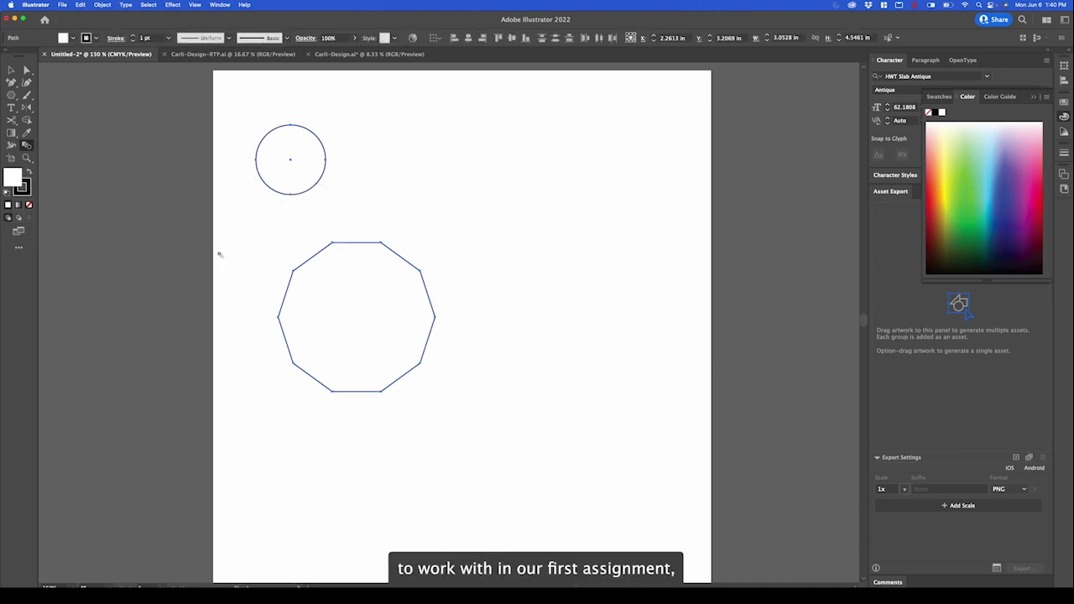
pyautogui.press('super+z')
pyautogui.press('super+z')
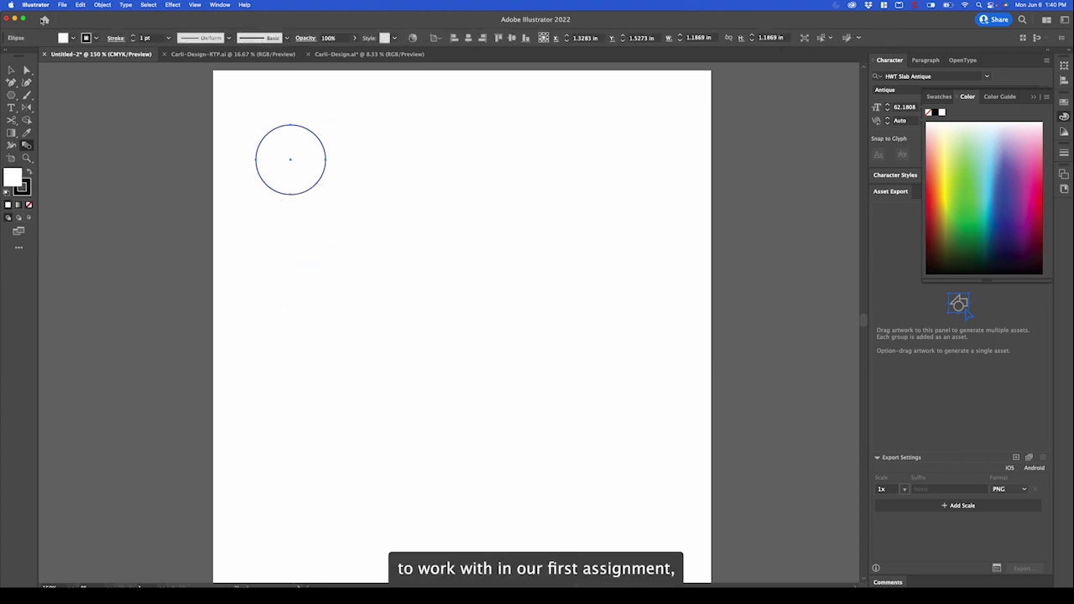
pyautogui.click(11, 70)
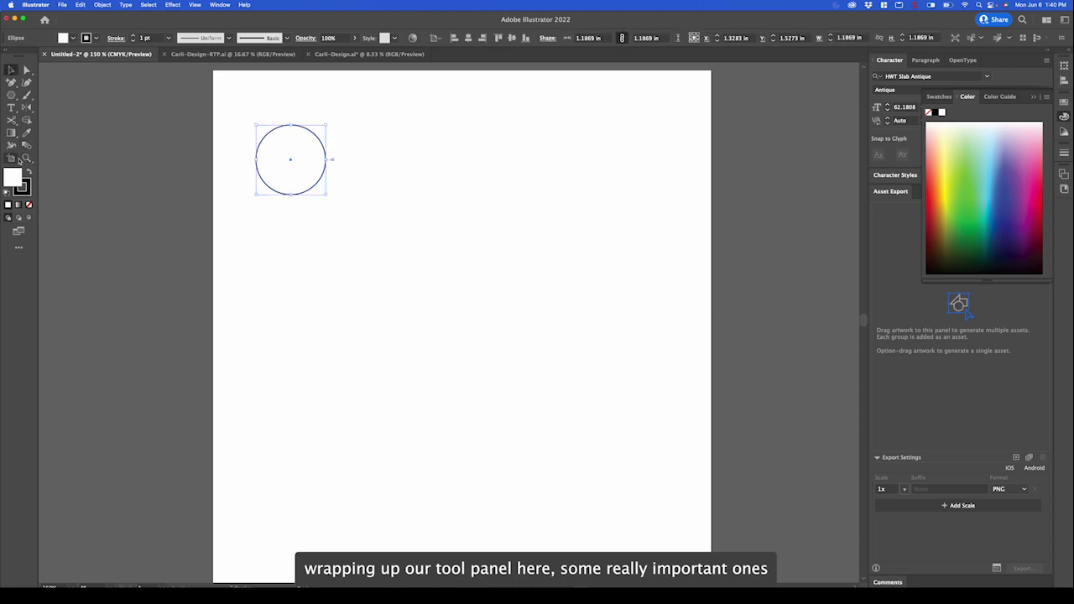
pyautogui.click(11, 159)
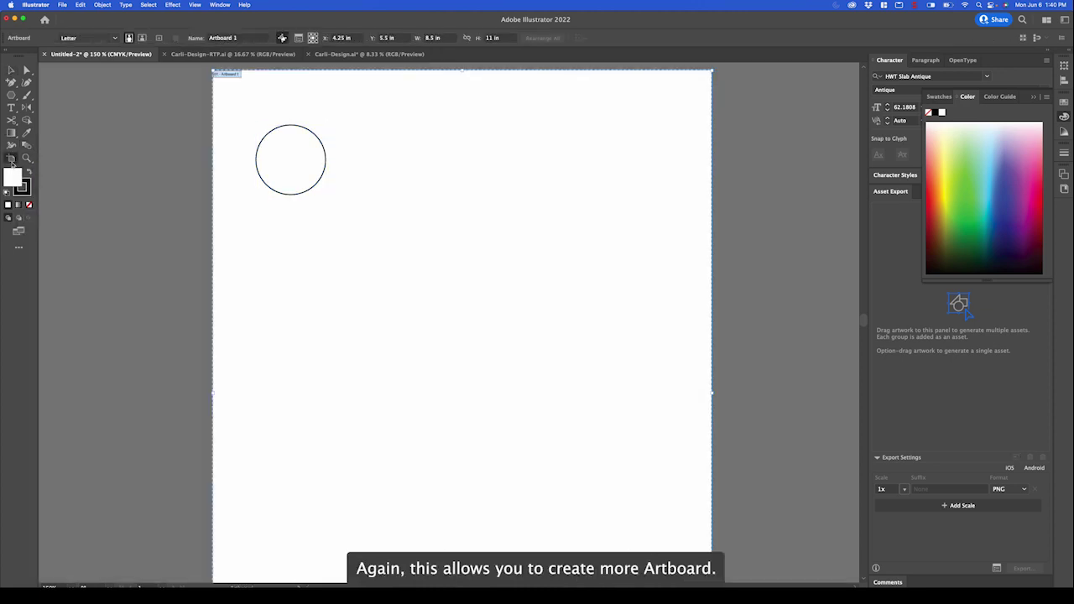
pyautogui.press('super+minus')
pyautogui.press('super+minus')
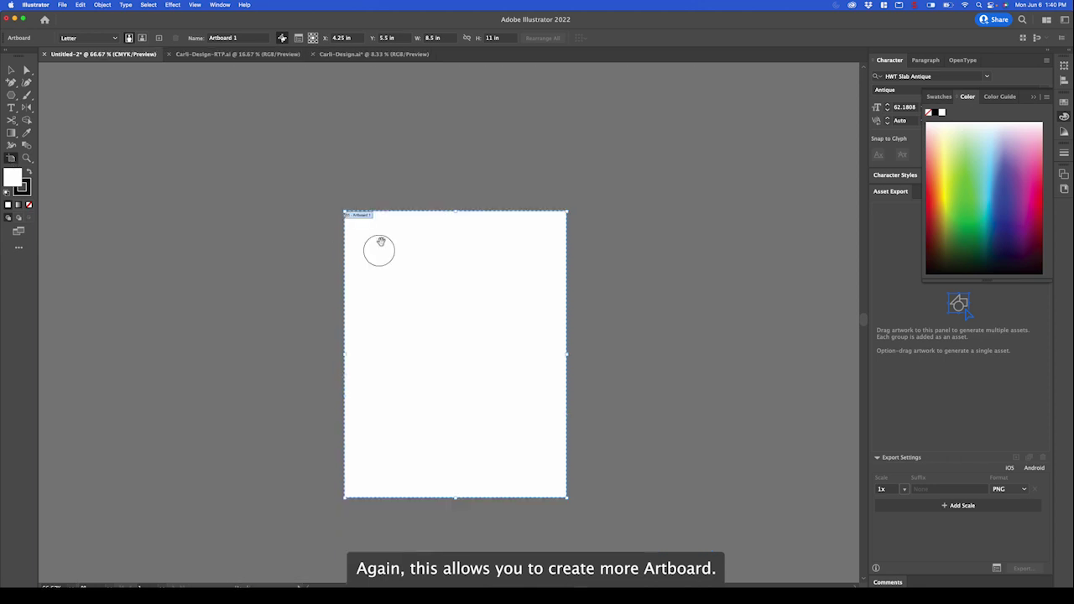
pyautogui.moveTo(391, 241); pyautogui.dragTo(295, 225)
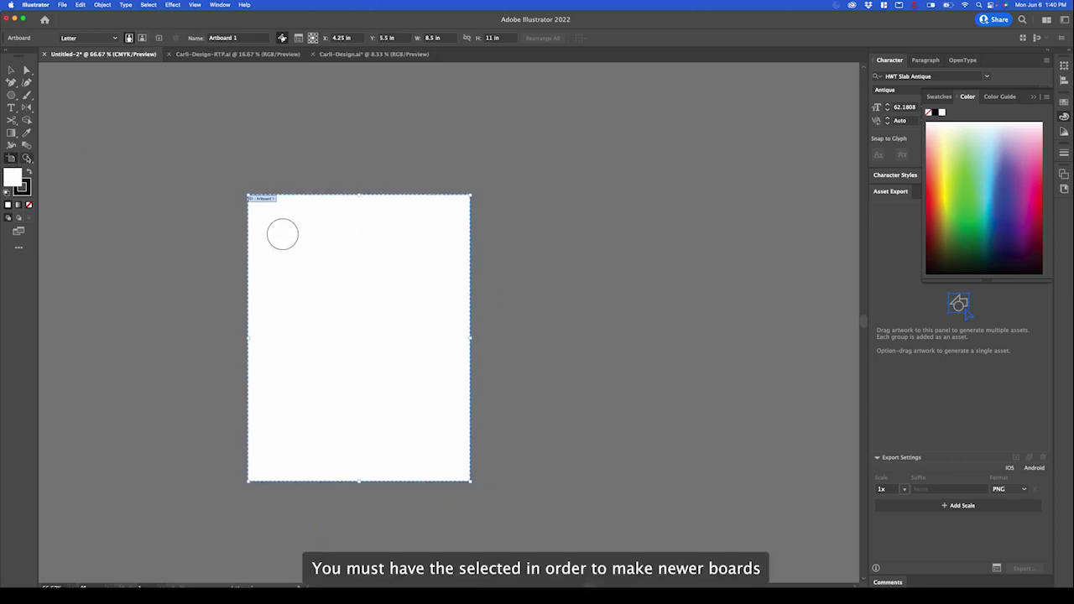
pyautogui.click(158, 37)
pyautogui.click(159, 37)
pyautogui.click(158, 38)
pyautogui.click(159, 37)
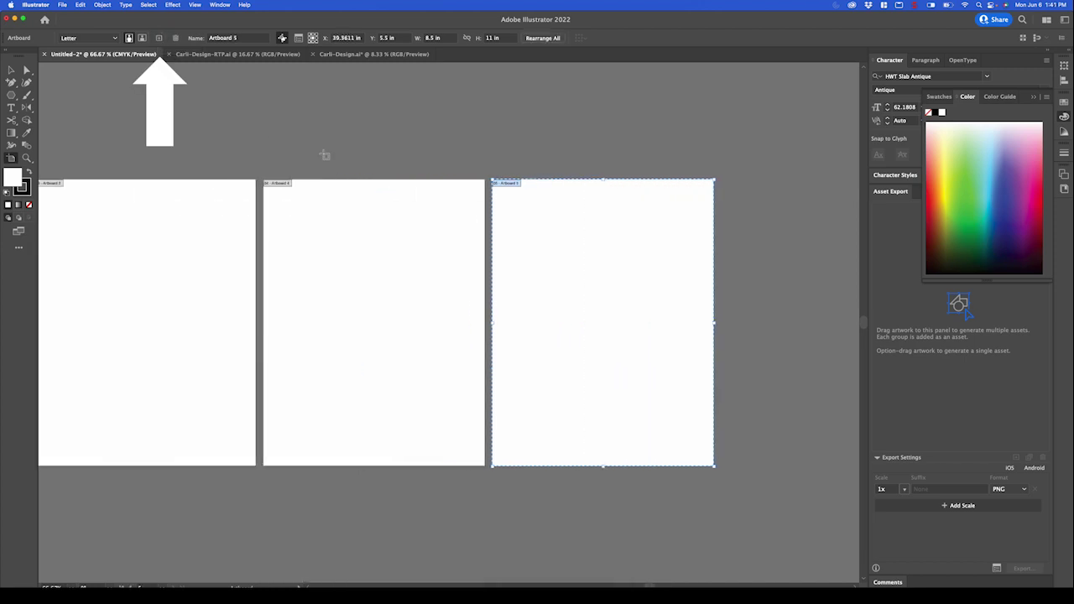
pyautogui.press('super+z')
pyautogui.press('super+z')
pyautogui.press('super+z')
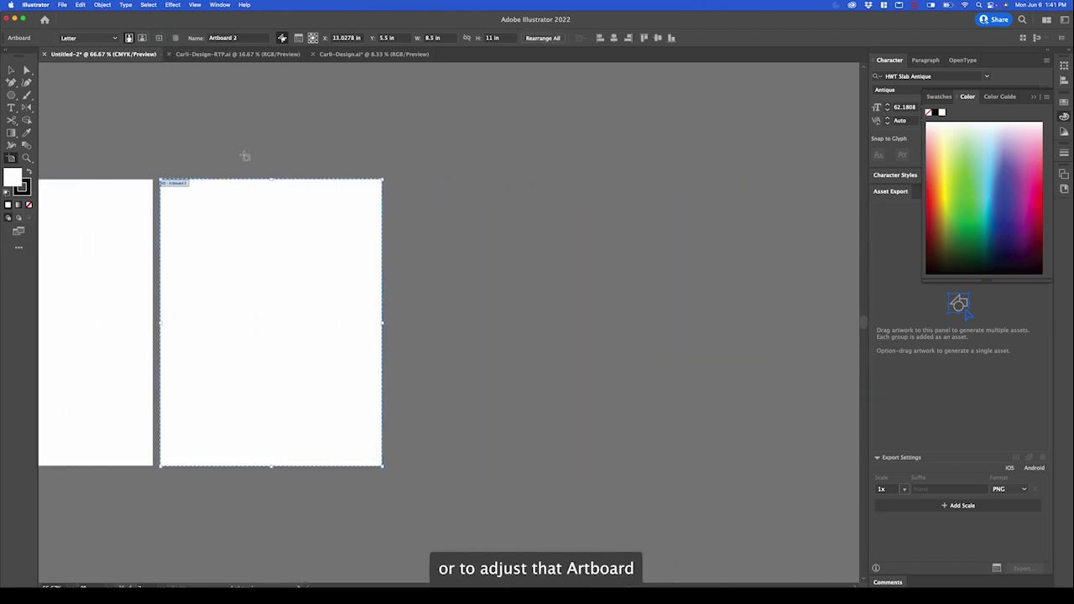
pyautogui.press('super+z')
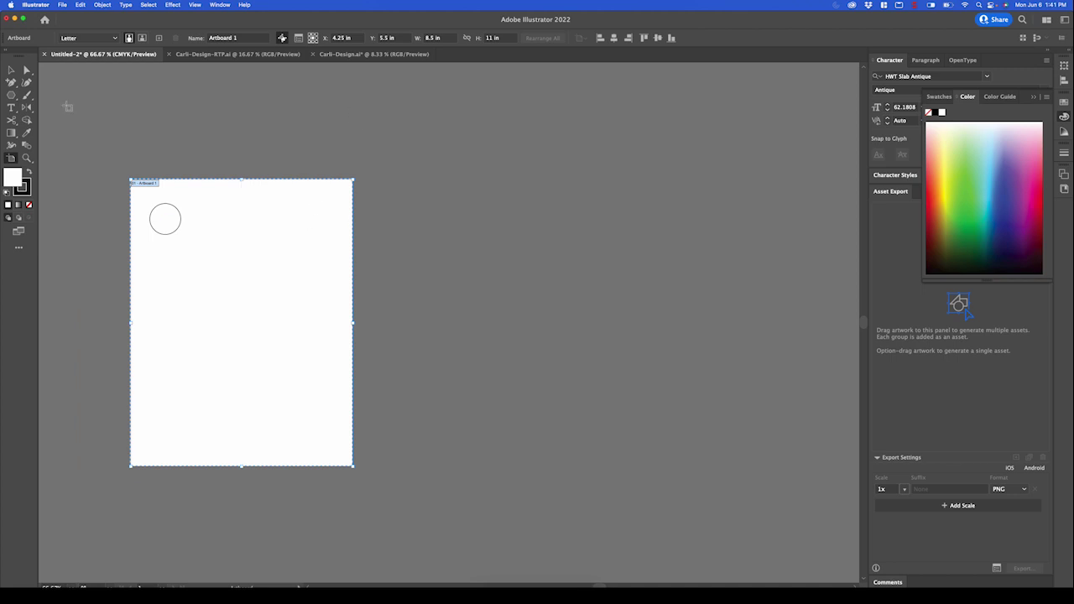
# Step: Zoom the artboard to 100% and pan it to the window centre with the Hand Tool
pyautogui.click(27, 160)
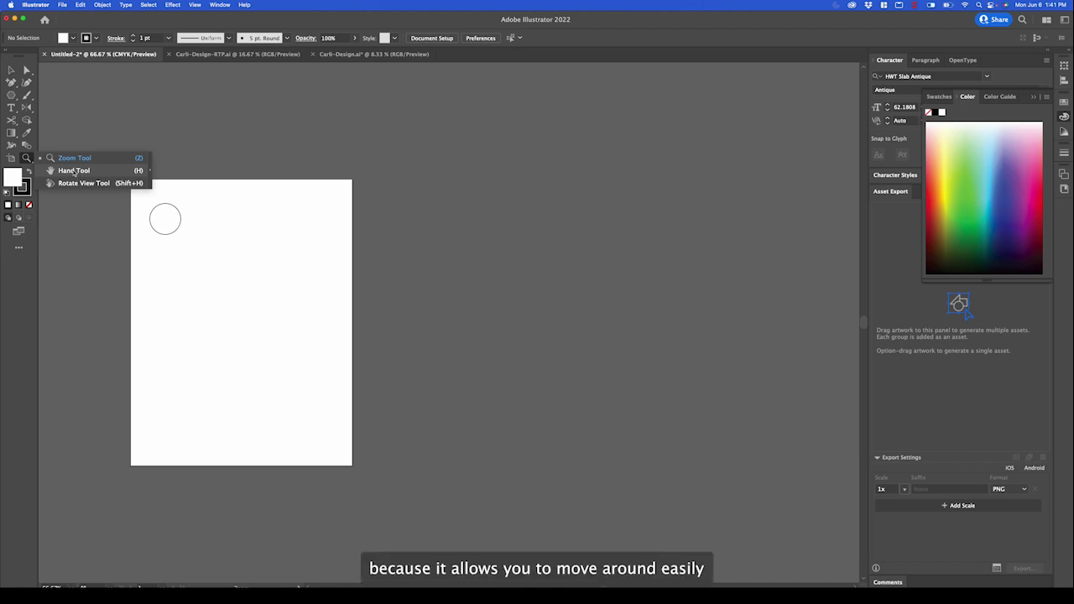
pyautogui.click(255, 248)
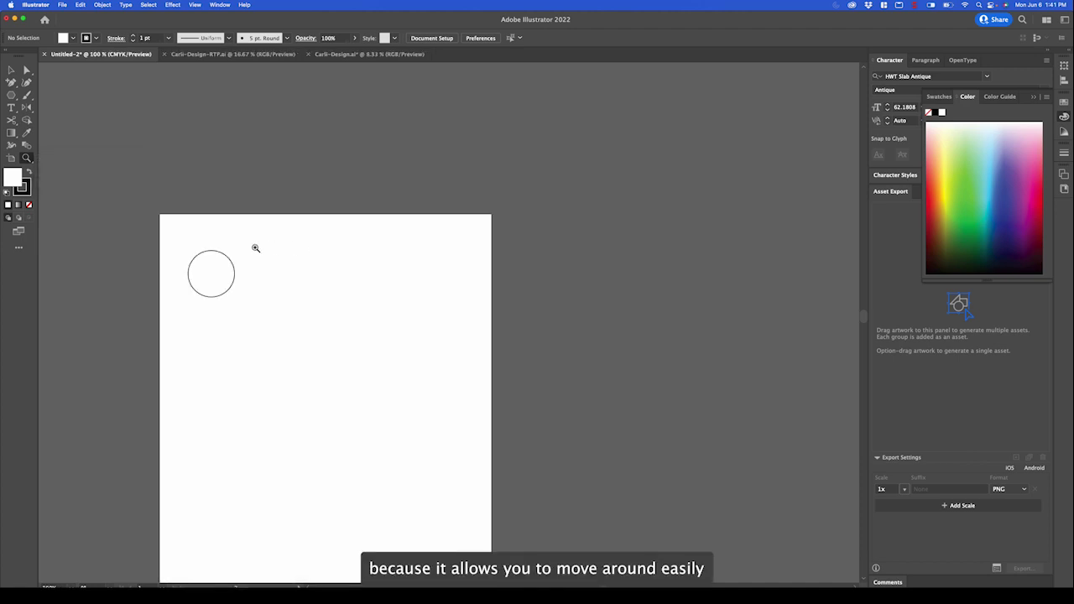
pyautogui.click(31, 162)
pyautogui.click(79, 171)
pyautogui.moveTo(278, 353); pyautogui.dragTo(278, 285)
# Step: Select and delete the small circle
pyautogui.press('v')
pyautogui.click(297, 173)
pyautogui.press('Delete')
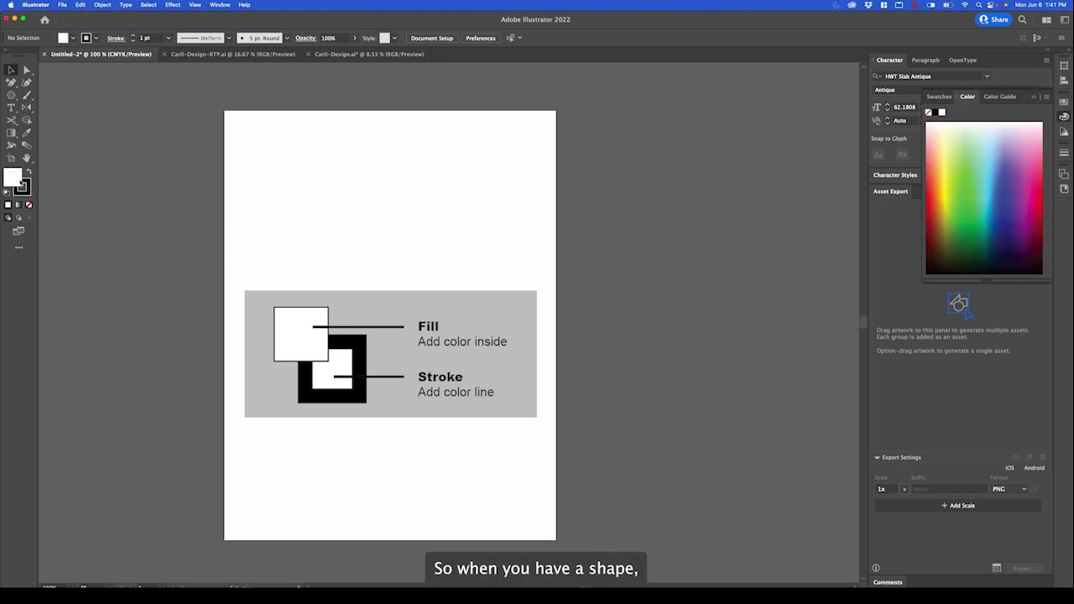
# Step: Draw a ten-sided polygon outline about 2.84 × 2.96 in near the artboard centre
pyautogui.moveTo(11, 95); pyautogui.dragTo(46, 122)
pyautogui.moveTo(276, 156)
pyautogui.mouseDown()
pyautogui.moveTo(442, 303)
pyautogui.moveTo(312, 195)
pyautogui.moveTo(390, 292)
pyautogui.mouseUp()
pyautogui.press('v')
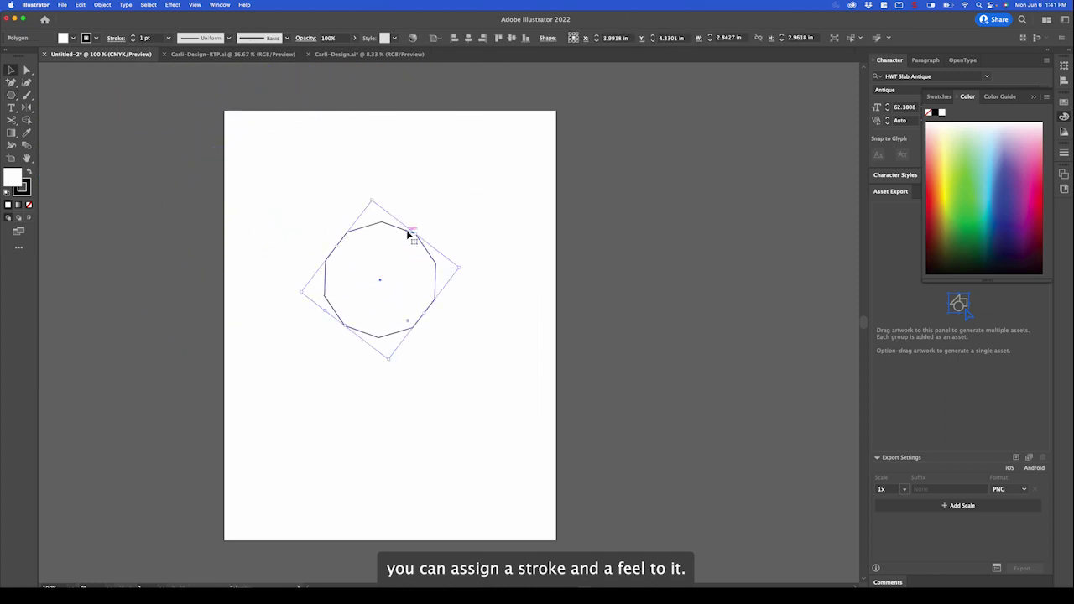
# Step: Give the polygon a solid red fill and remove its stroke
pyautogui.doubleClick(11, 177)
pyautogui.click(302, 176)
pyautogui.click(457, 154)
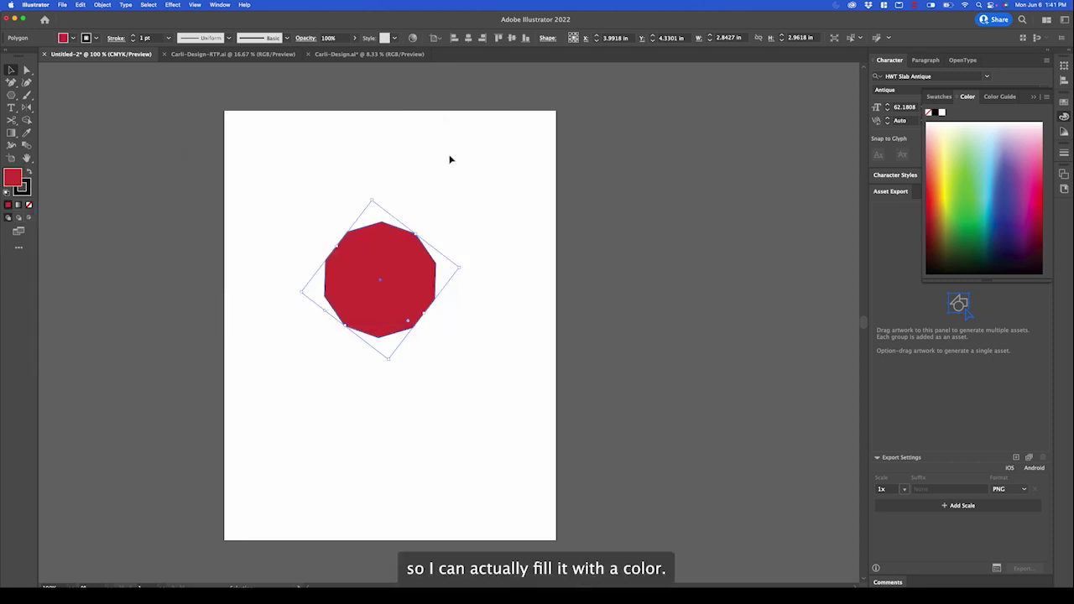
pyautogui.click(28, 189)
pyautogui.doubleClick(28, 189)
pyautogui.click(212, 145)
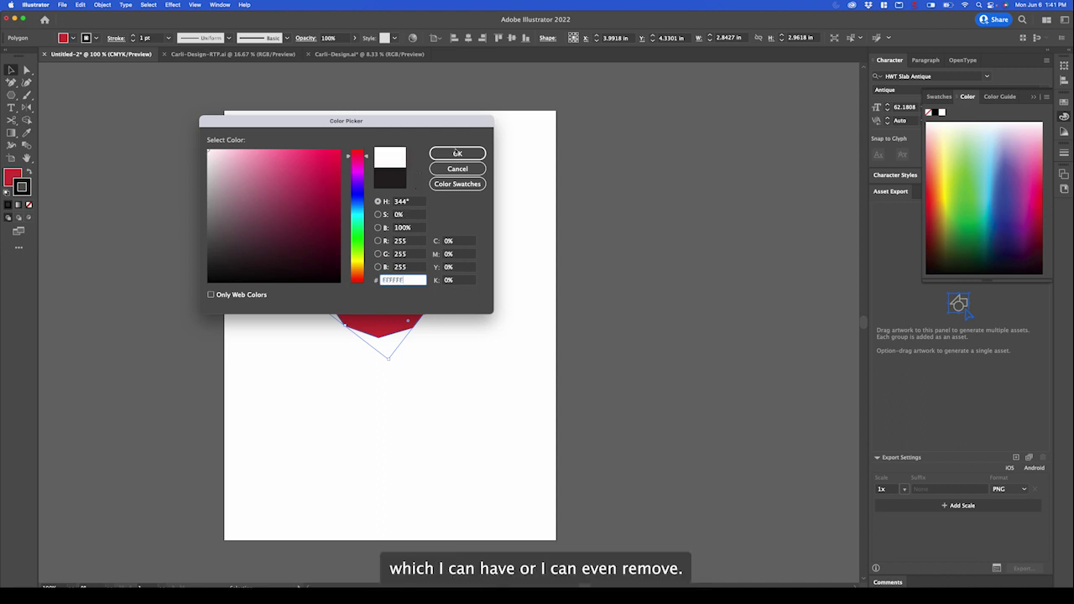
pyautogui.click(470, 154)
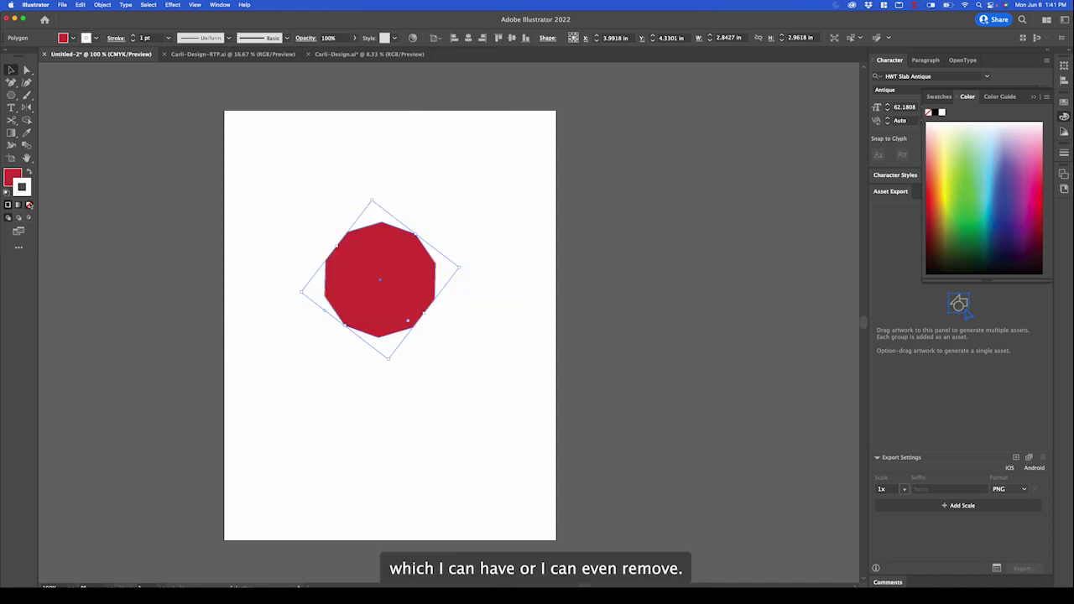
pyautogui.click(29, 205)
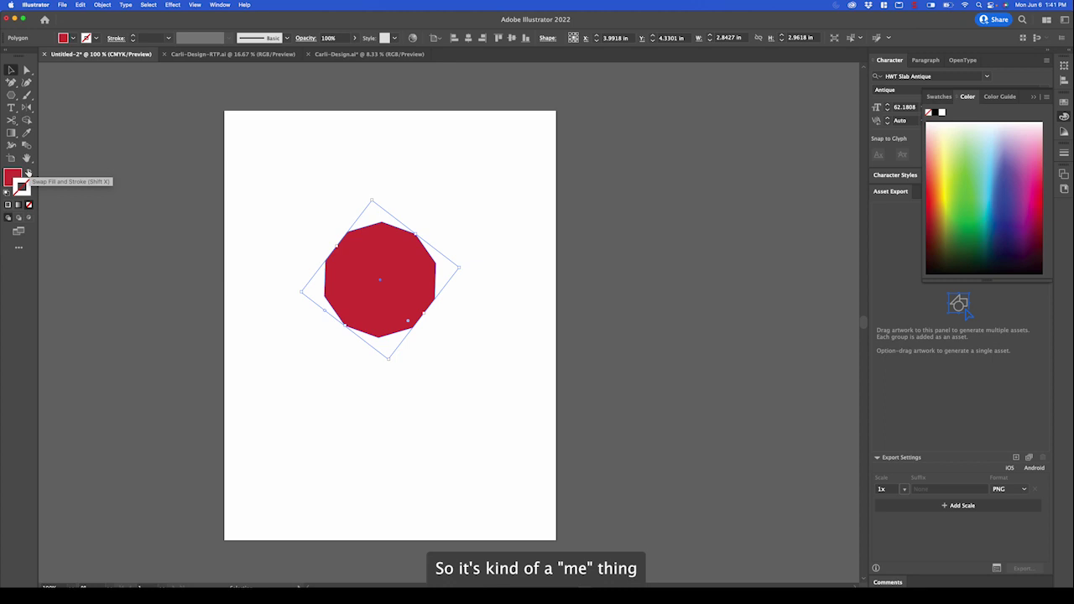
# Step: Reselect the polygon, swap fill and stroke twice, then reset to white fill and black stroke
pyautogui.click(303, 183)
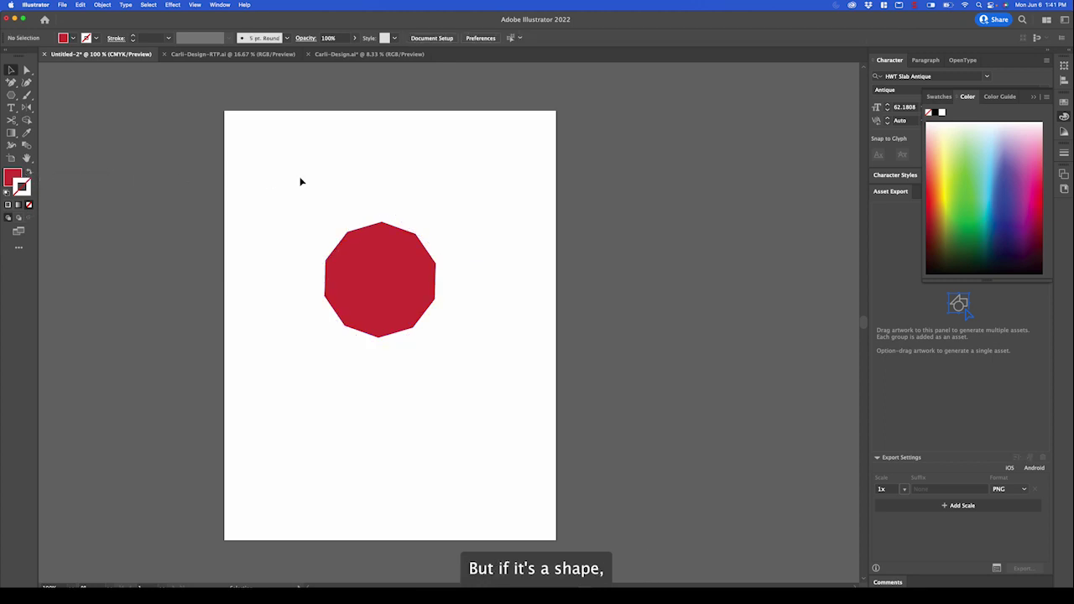
pyautogui.click(419, 254)
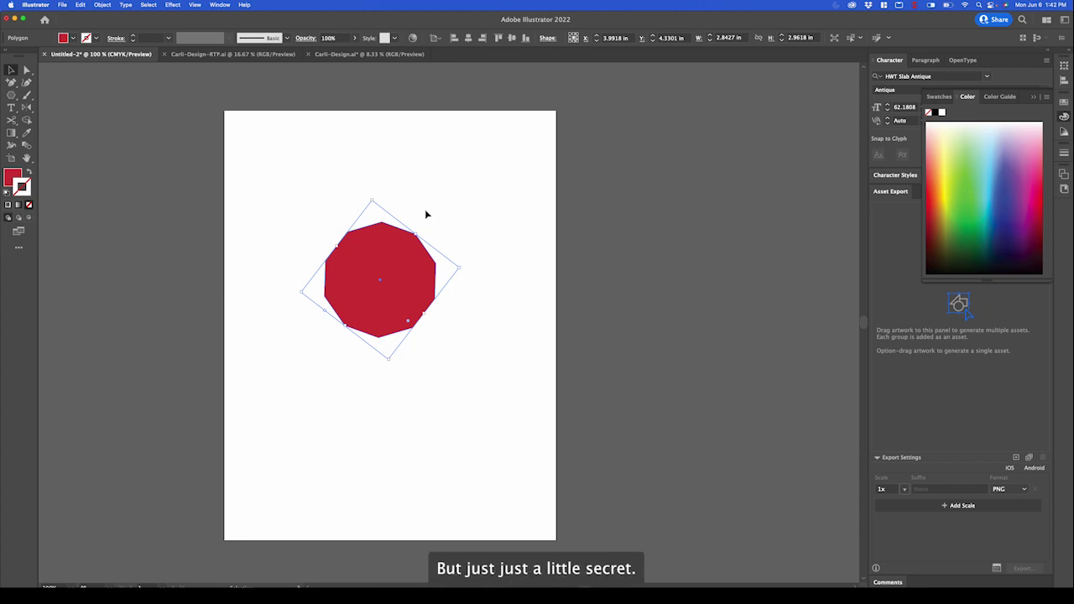
pyautogui.click(425, 214)
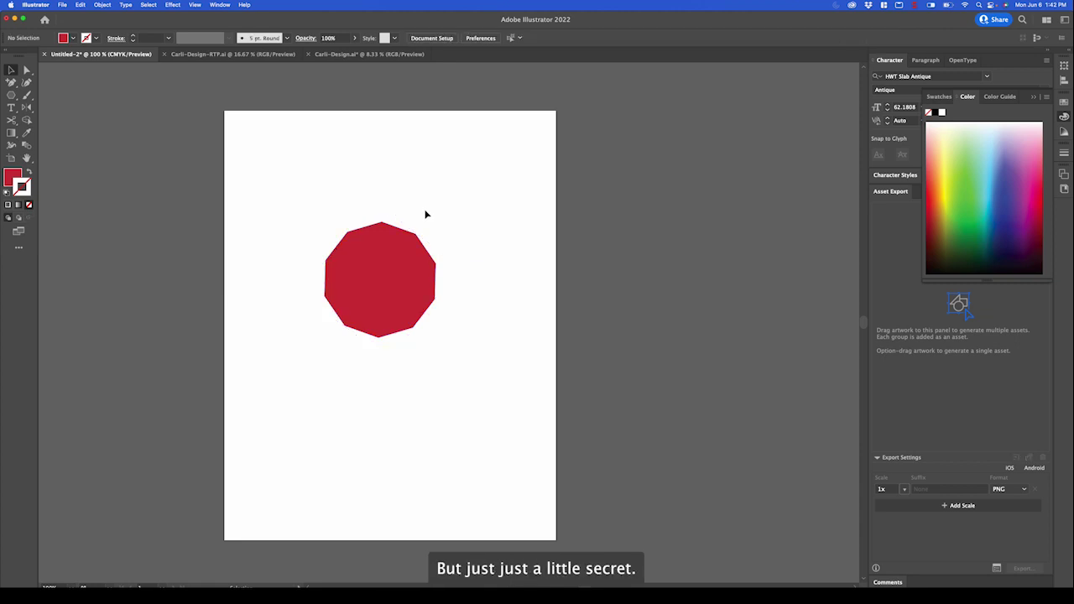
pyautogui.click(390, 252)
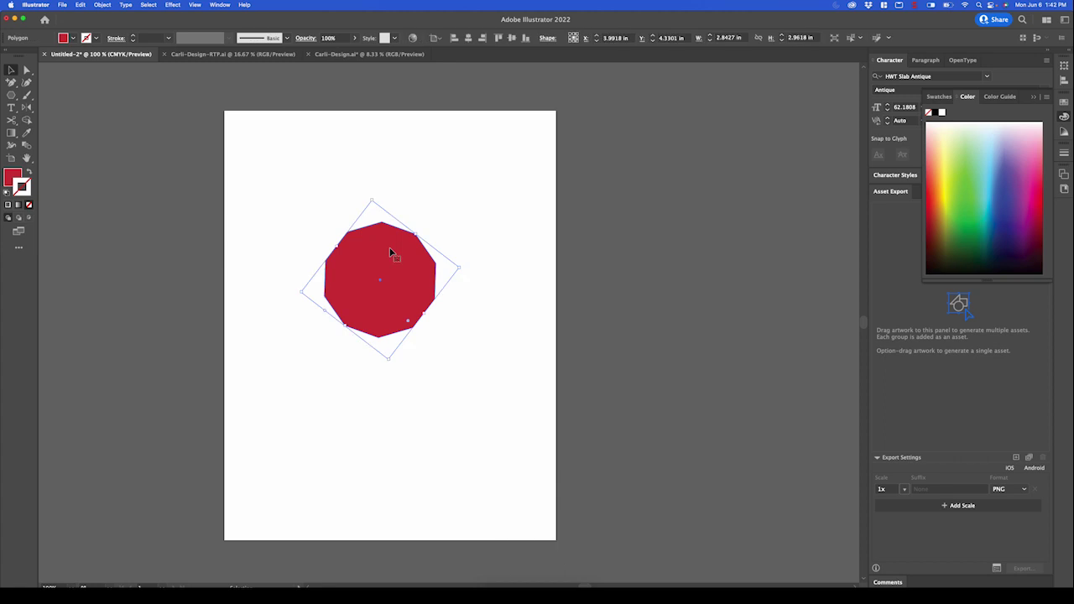
pyautogui.click(118, 173)
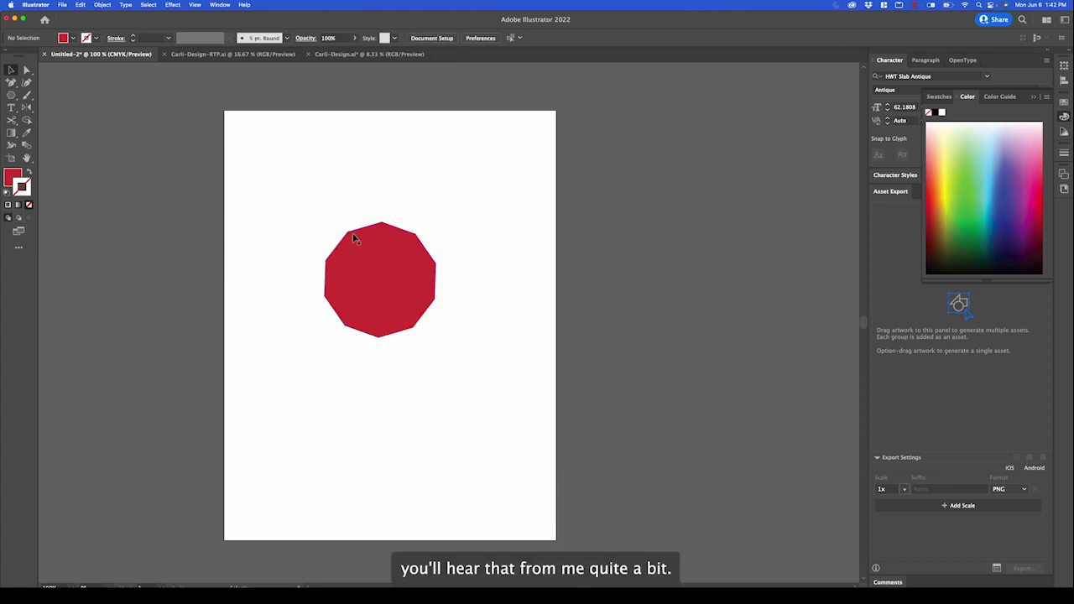
pyautogui.click(433, 262)
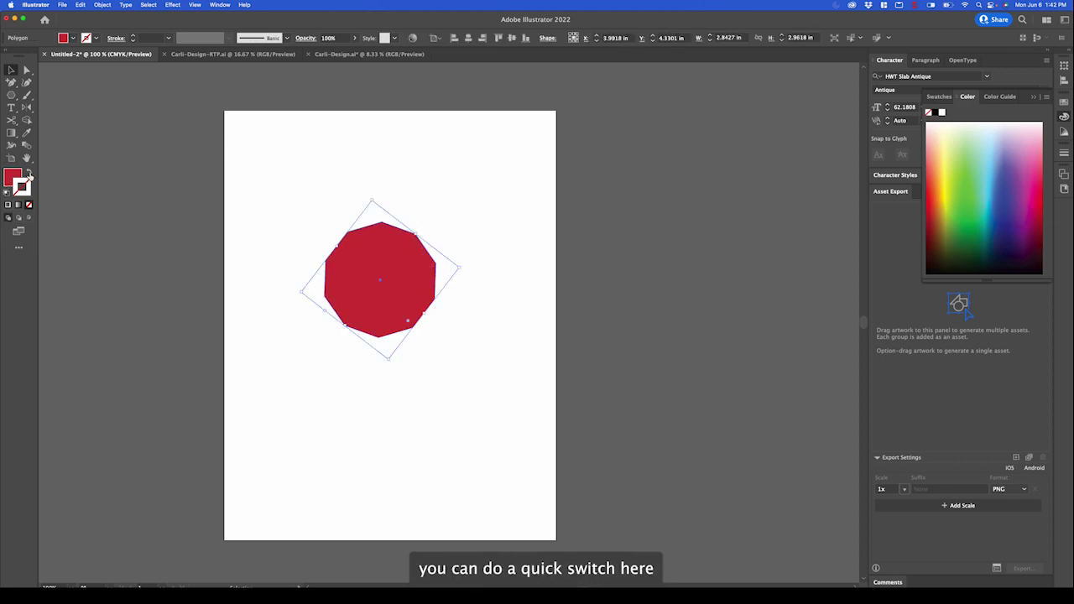
pyautogui.click(30, 174)
pyautogui.click(29, 173)
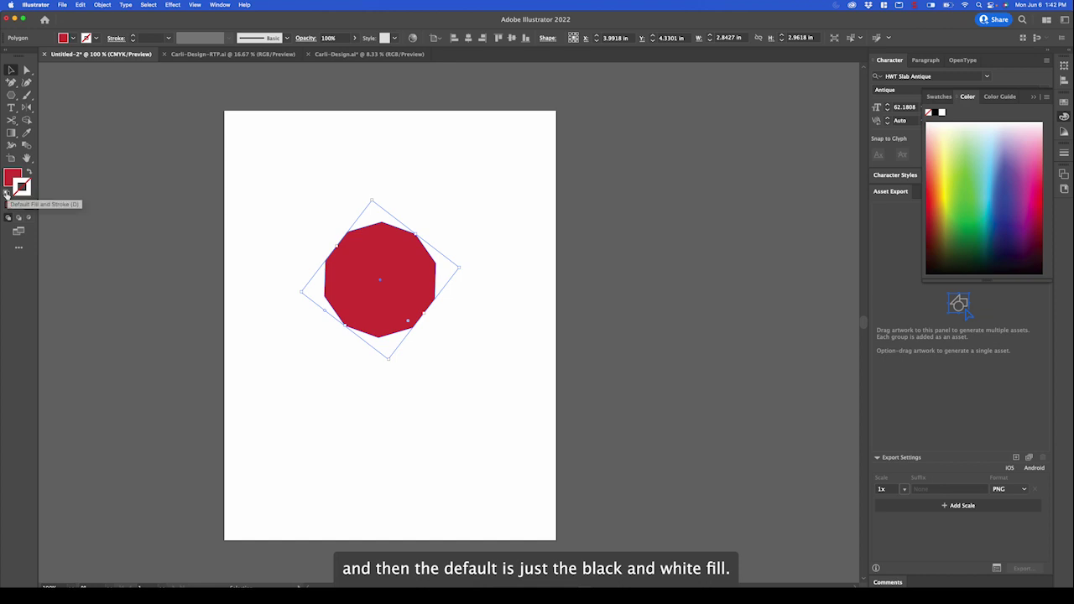
pyautogui.click(7, 193)
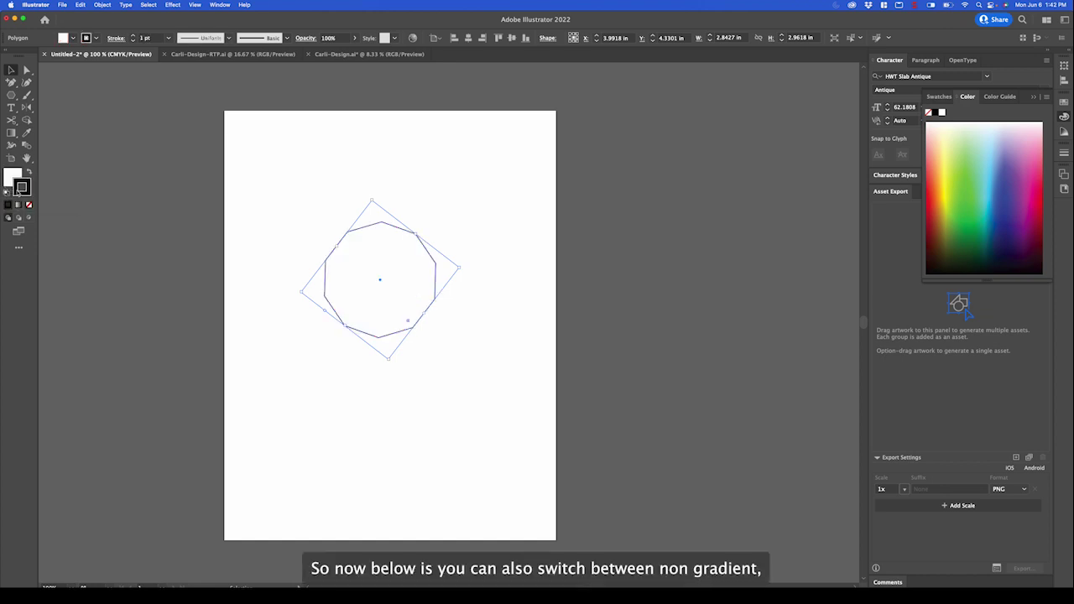
# Step: Apply a gradient fill to the polygon so the Gradient panel appears
pyautogui.click(19, 205)
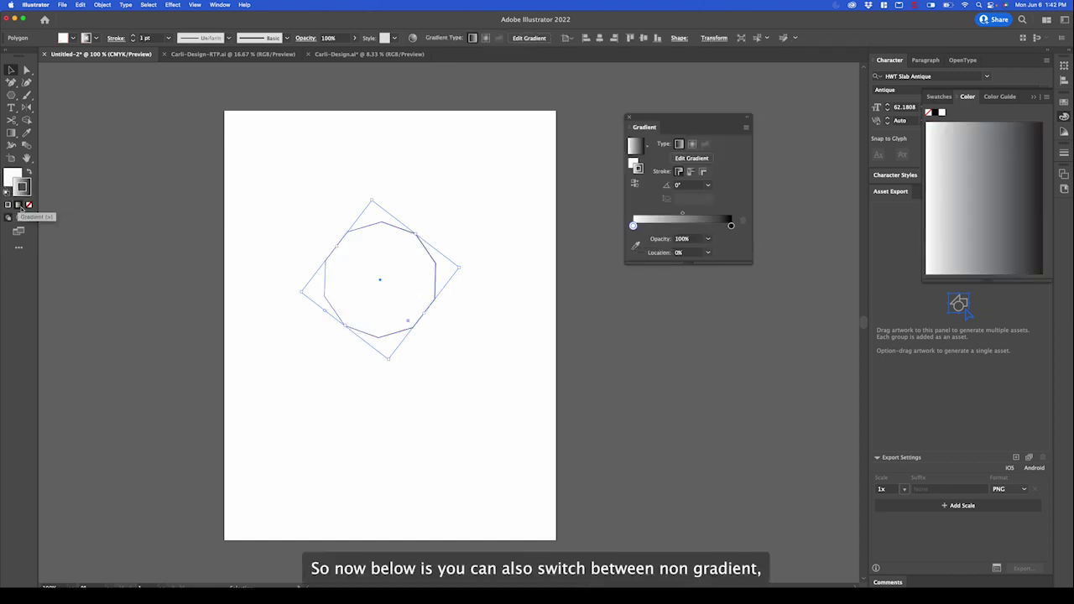
pyautogui.click(29, 204)
pyautogui.click(18, 205)
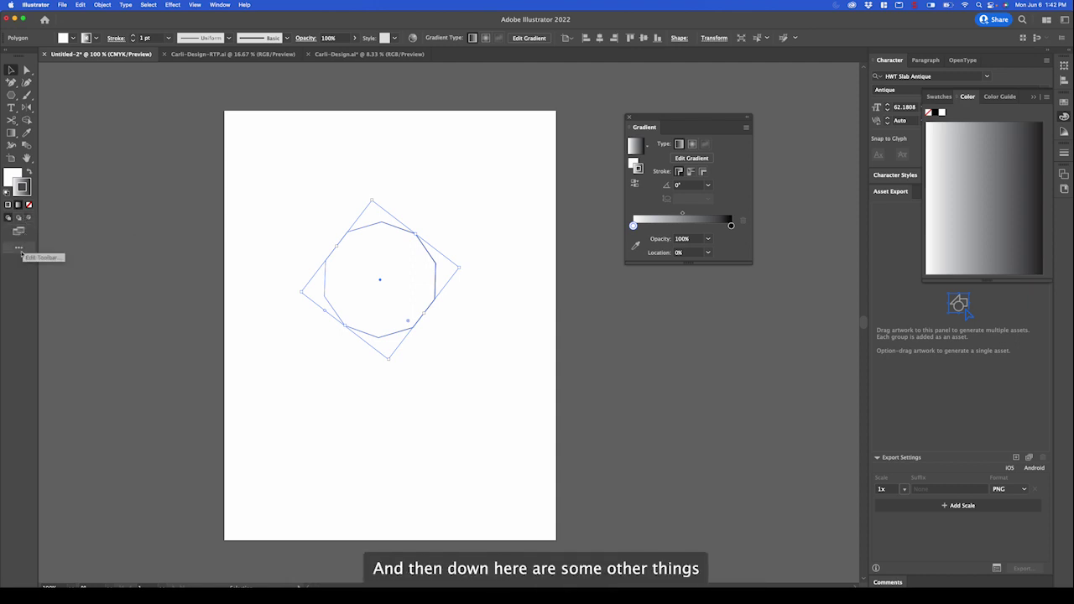
# Step: Open the All Tools list and scroll through it
pyautogui.click(19, 247)
pyautogui.scroll(-5, 144, 227)
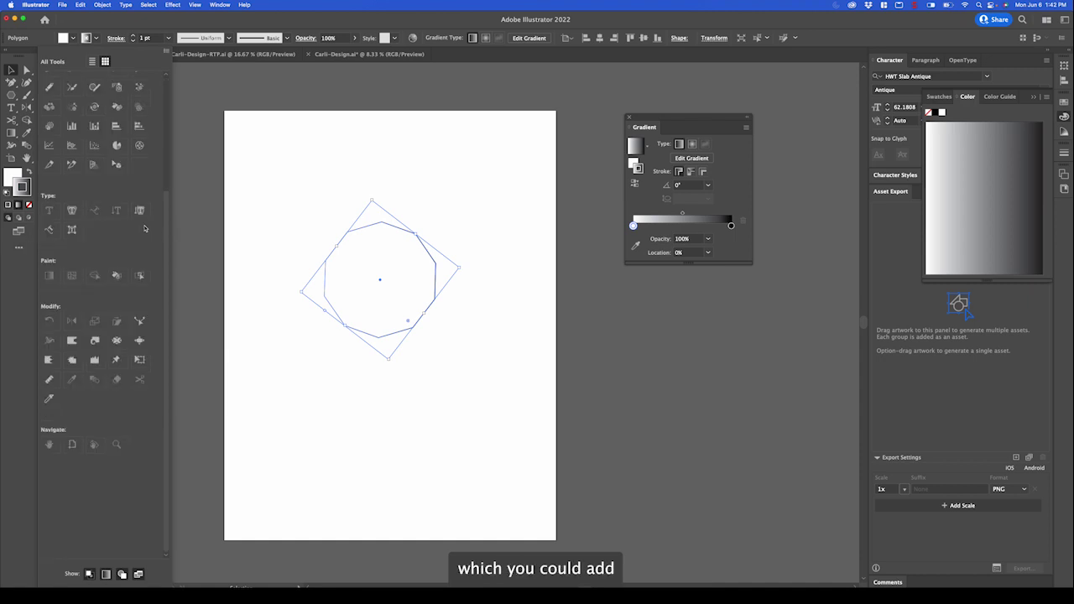
pyautogui.scroll(5, 149, 225)
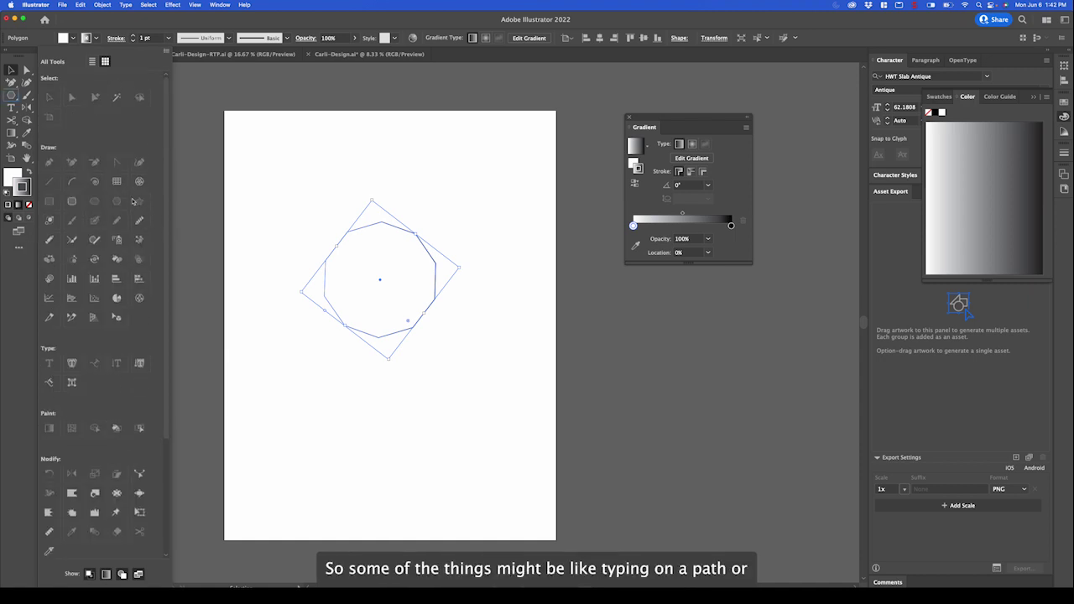
pyautogui.scroll(-5, 126, 194)
pyautogui.scroll(5, 130, 193)
pyautogui.scroll(-5, 132, 191)
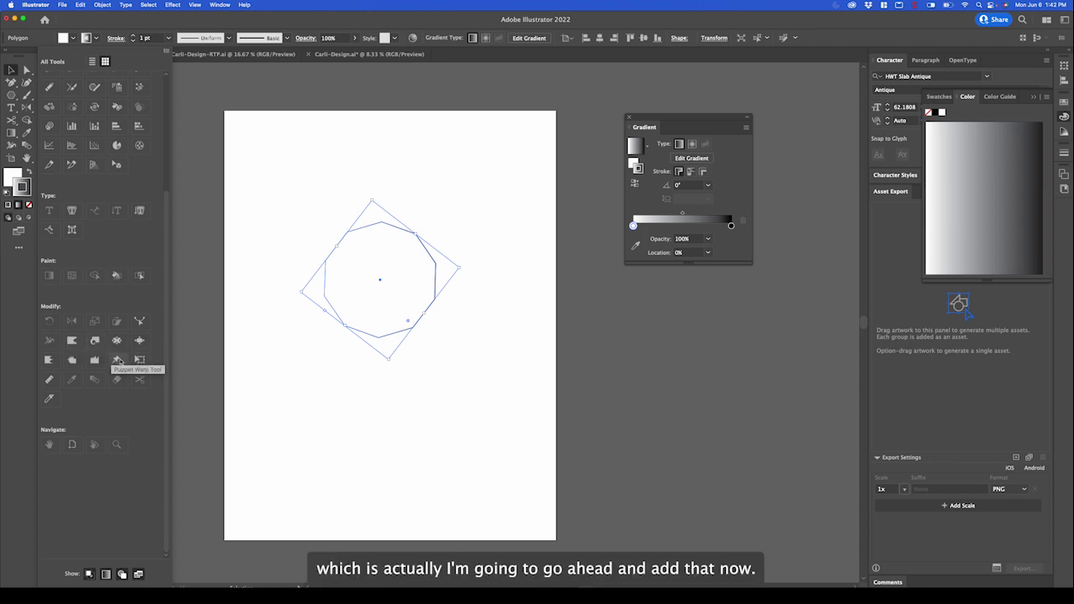
# Step: Add Puppet Warp to the toolbar and pin a warp mesh onto the polygon
pyautogui.moveTo(118, 361); pyautogui.dragTo(25, 122)
pyautogui.click(10, 133)
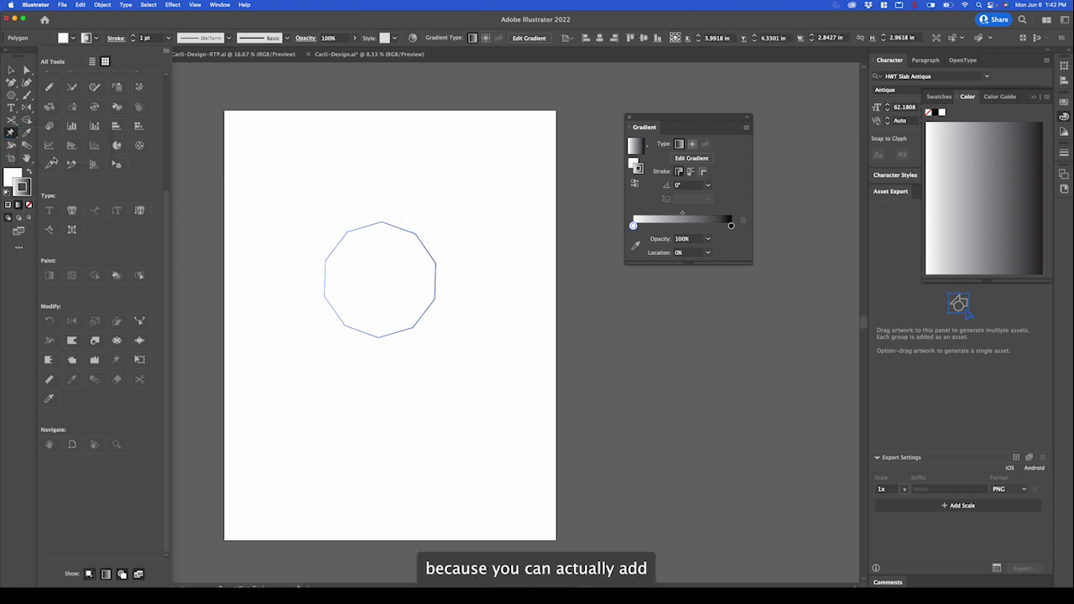
pyautogui.click(406, 265)
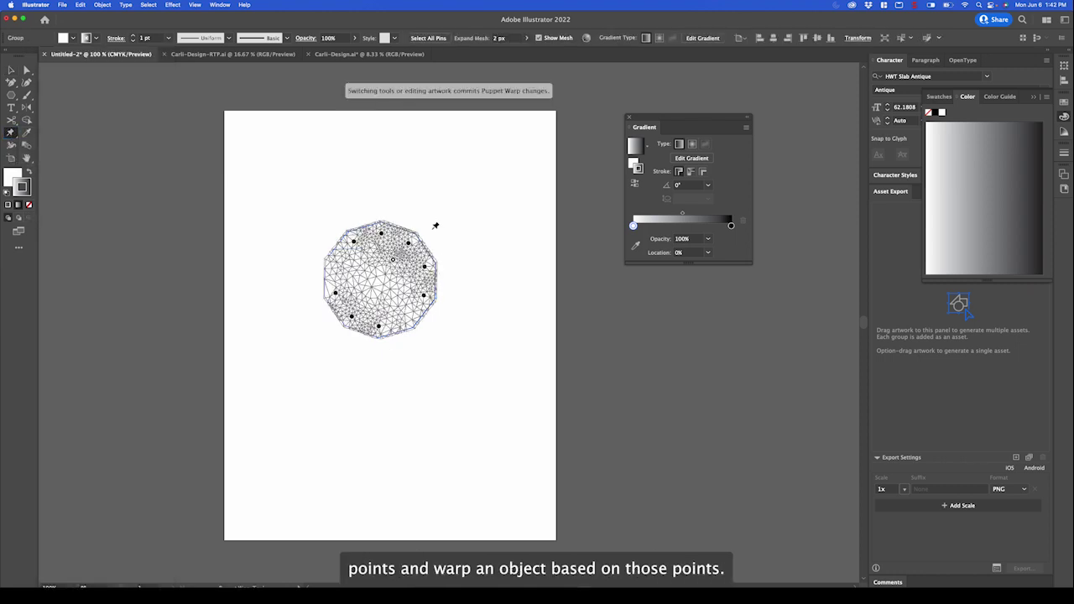
# Step: Drag the polygon's pins up, sideways and down to distort its shape
pyautogui.moveTo(409, 244); pyautogui.dragTo(352, 198)
pyautogui.moveTo(353, 241); pyautogui.dragTo(293, 241)
pyautogui.moveTo(336, 299); pyautogui.dragTo(404, 375)
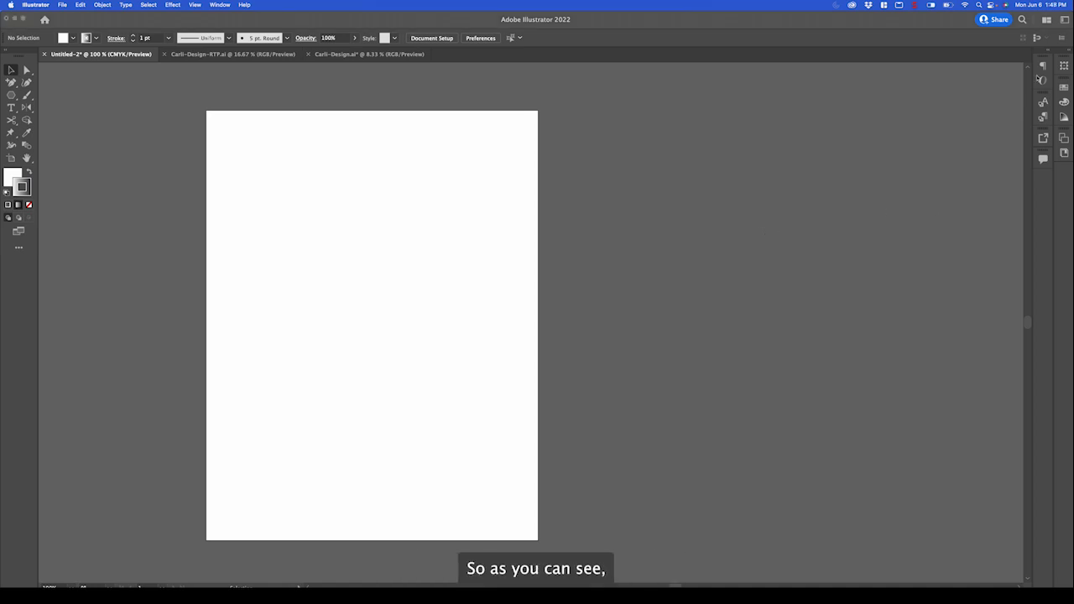
# Step: Expand both collapsed panel columns and switch to the Typography workspace
pyautogui.click(1048, 52)
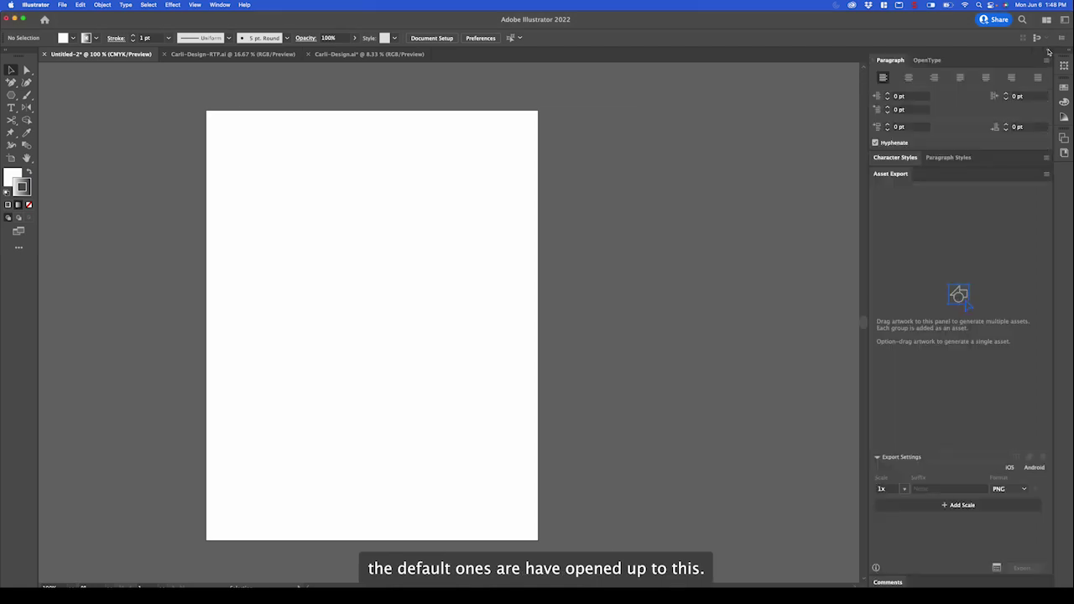
pyautogui.click(1068, 52)
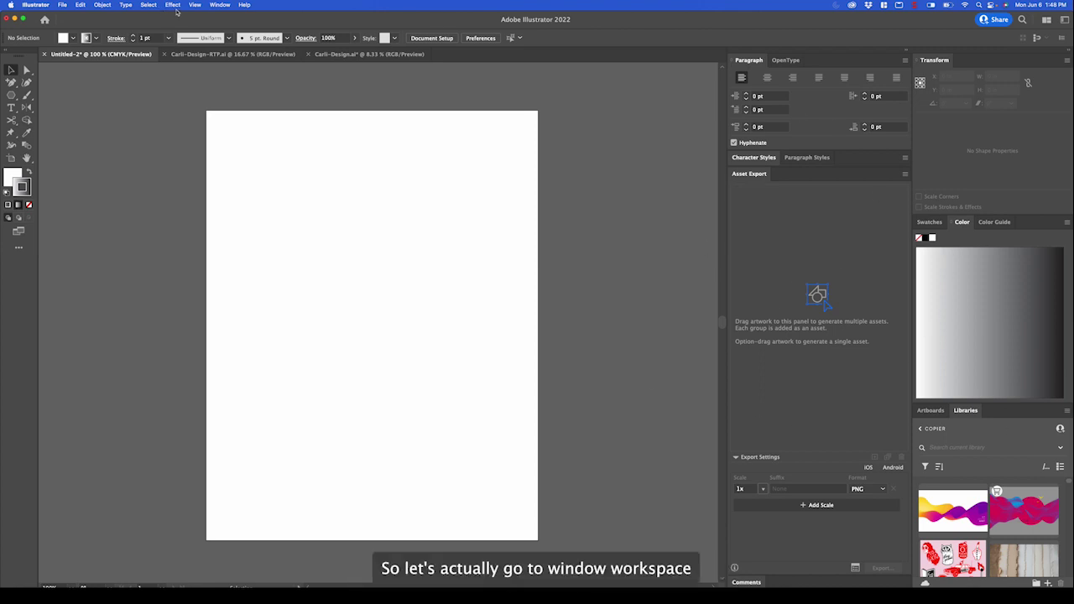
pyautogui.click(218, 4)
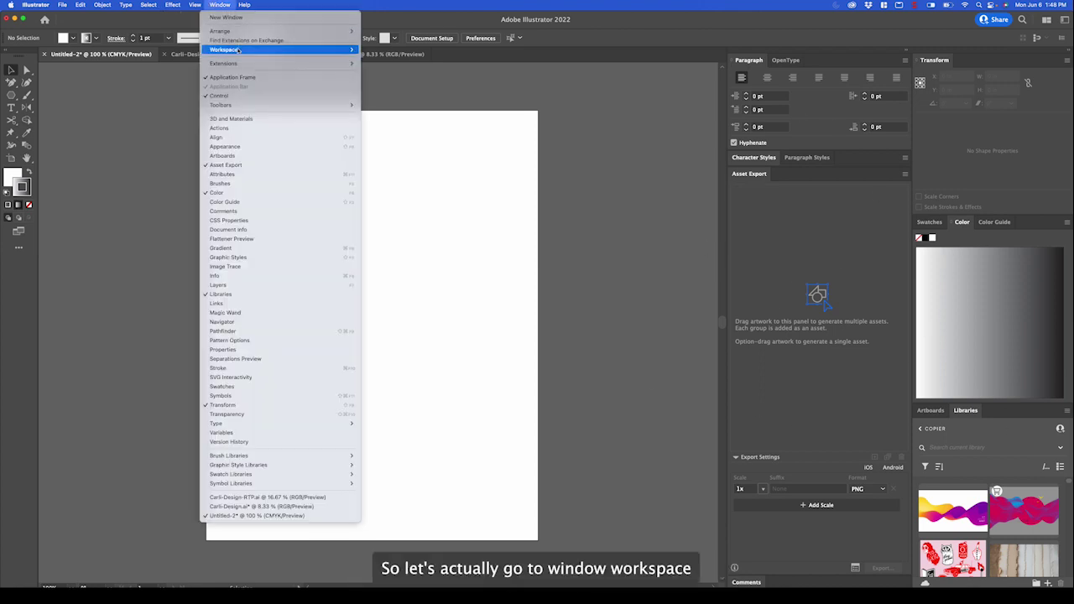
pyautogui.moveTo(336, 50)
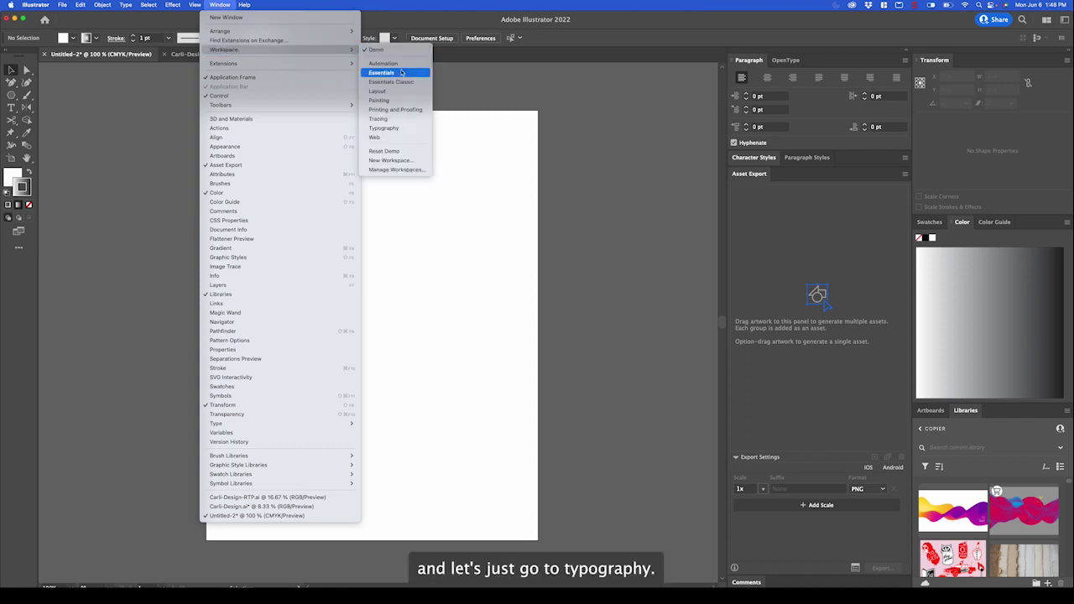
pyautogui.click(401, 128)
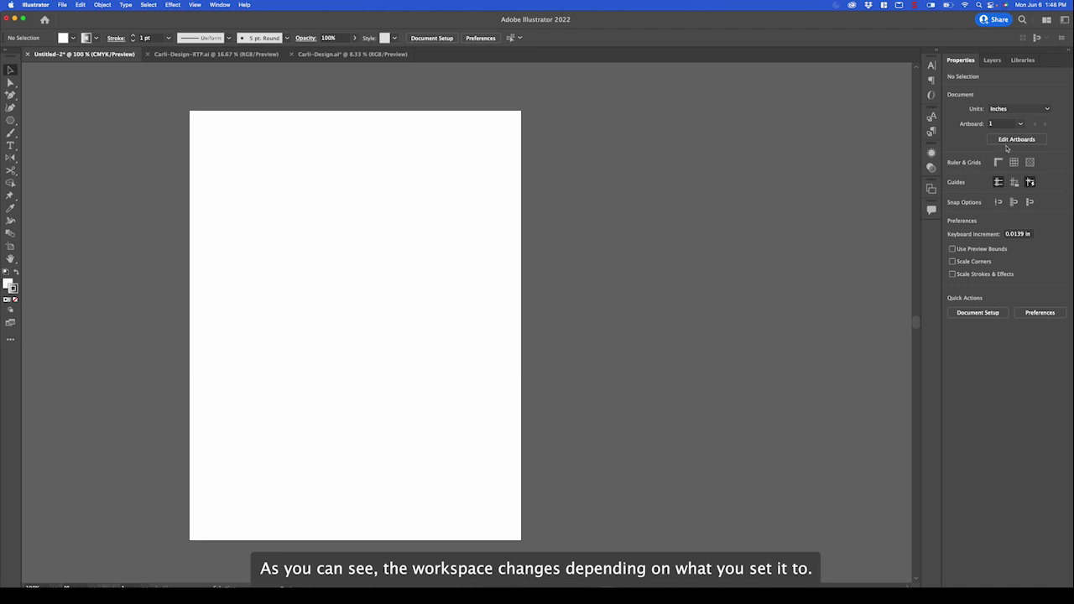
# Step: Switch to the Essentials workspace via Window > Workspace
pyautogui.click(220, 4)
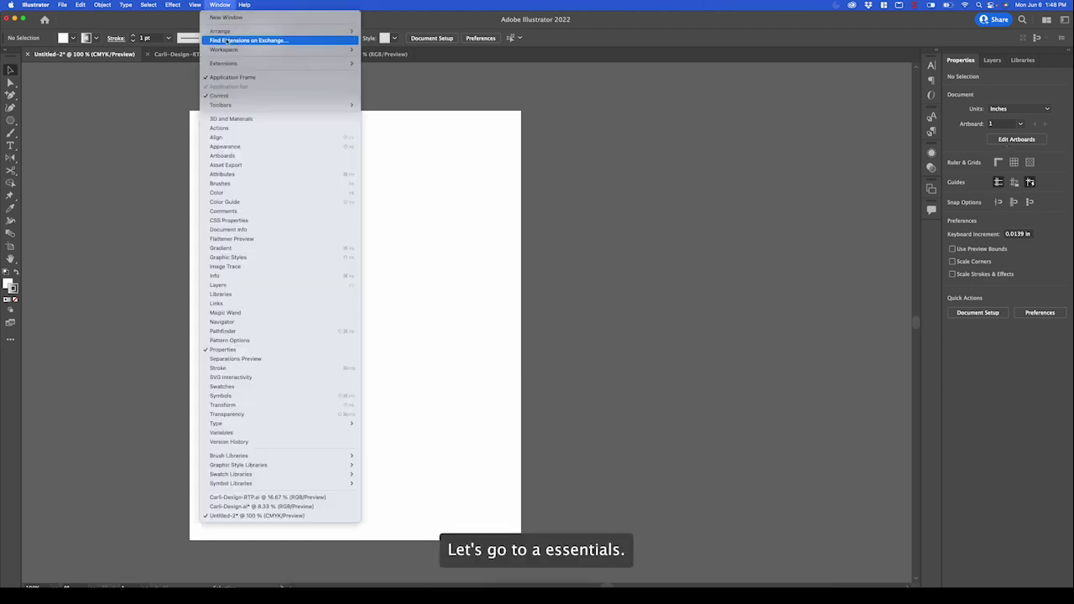
pyautogui.moveTo(276, 49)
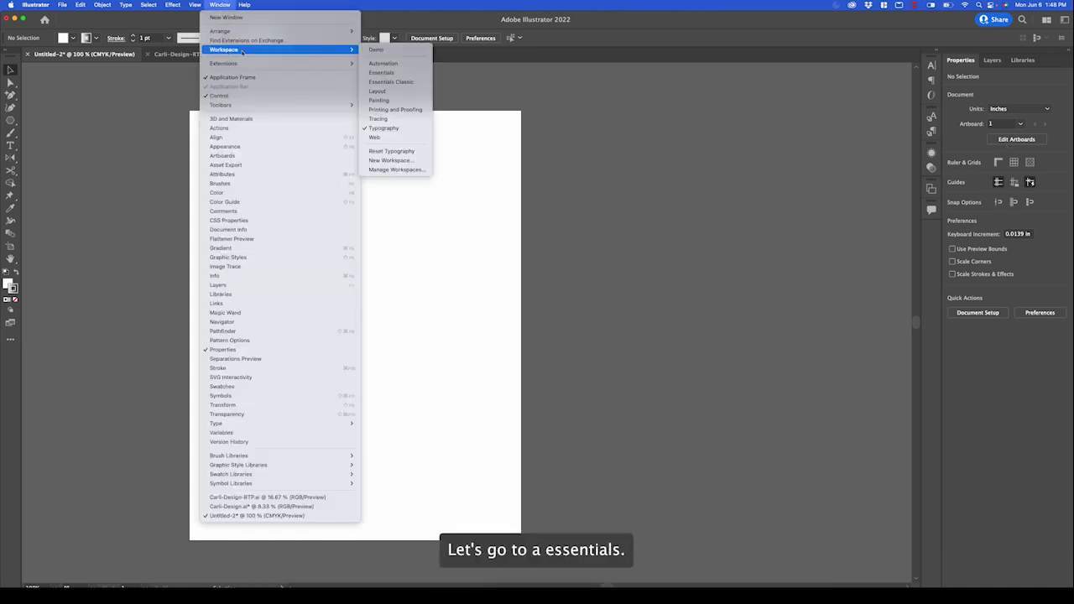
pyautogui.click(417, 74)
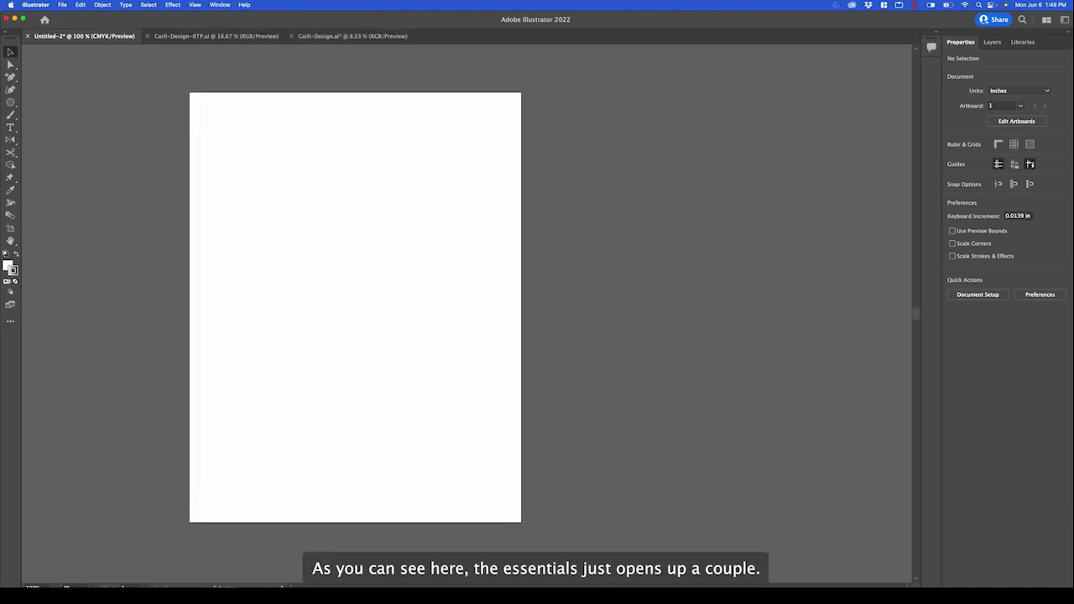
# Step: Float the Layers panel and close the torn-off Libraries and Properties panels
pyautogui.click(993, 42)
pyautogui.moveTo(992, 42); pyautogui.dragTo(631, 76)
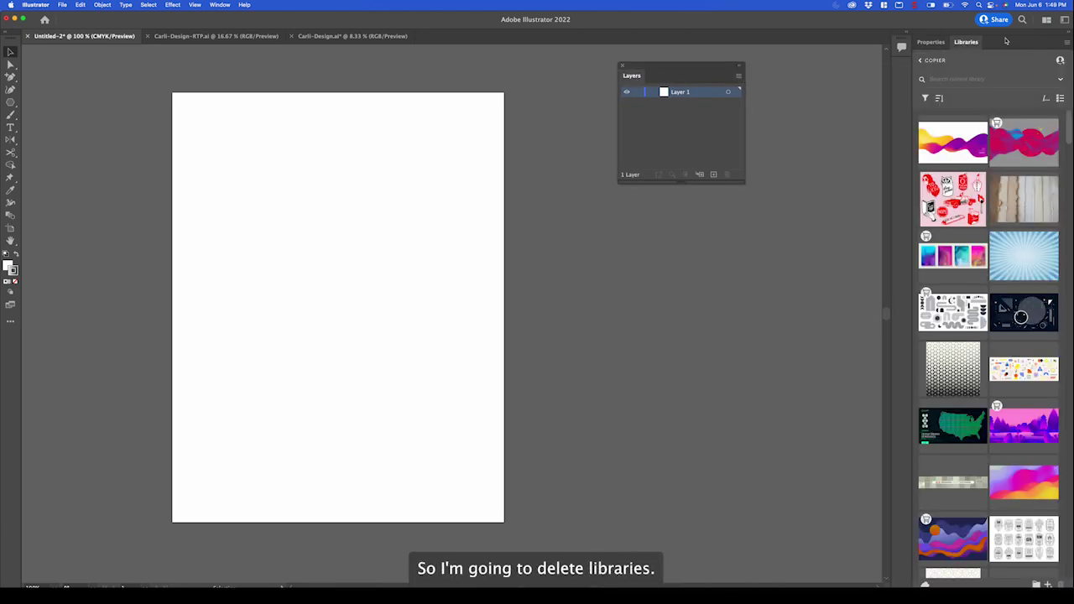
pyautogui.moveTo(965, 43); pyautogui.dragTo(684, 201)
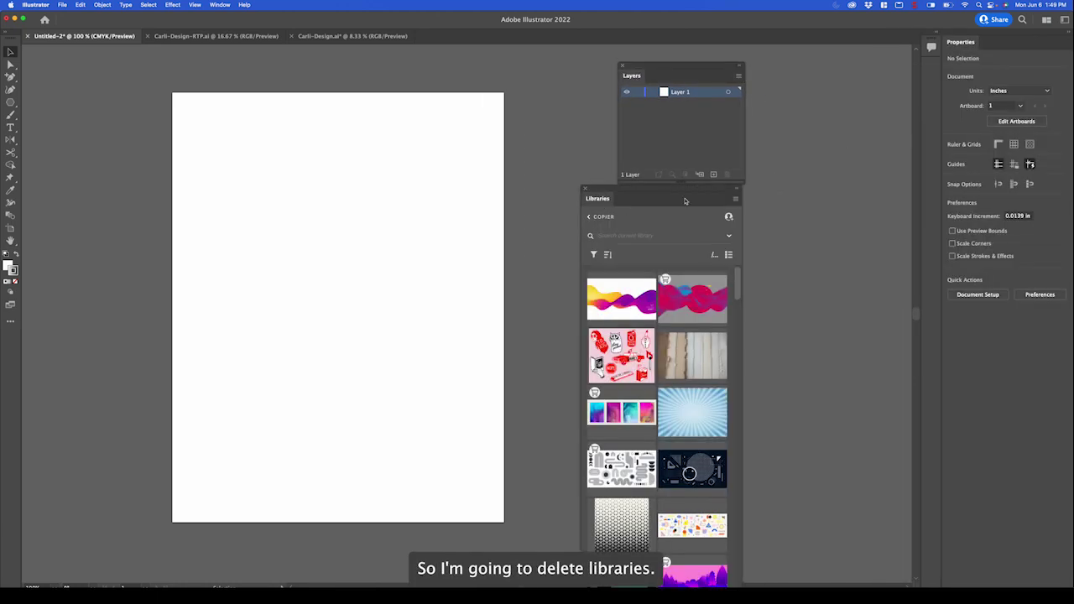
pyautogui.click(585, 189)
pyautogui.moveTo(961, 42); pyautogui.dragTo(662, 243)
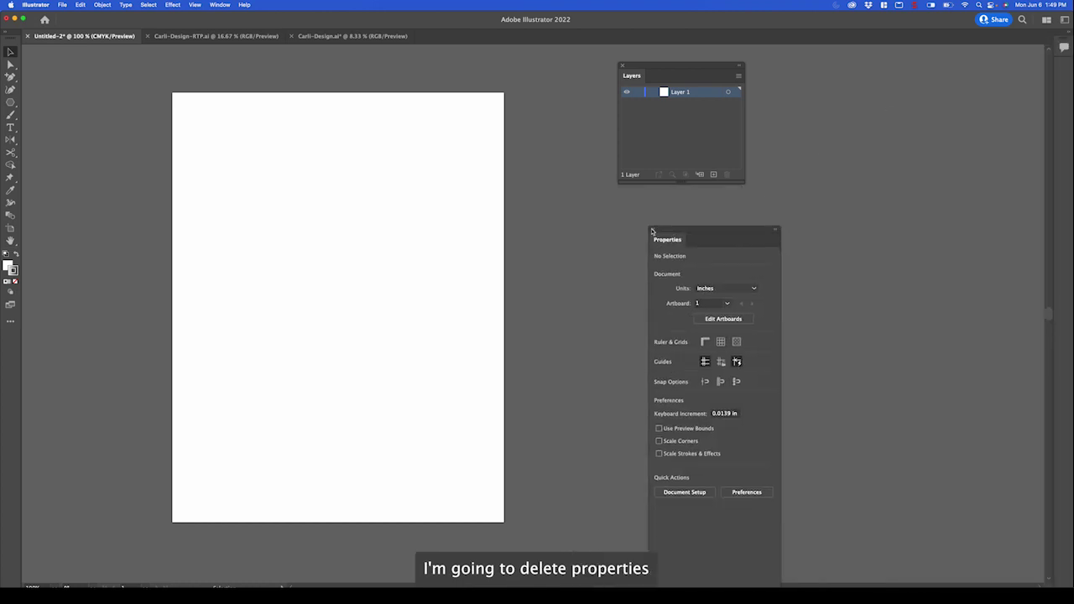
pyautogui.click(652, 231)
# Step: Close the Comments panel and move the floating Layers panel to the upper right
pyautogui.moveTo(987, 72); pyautogui.dragTo(728, 222)
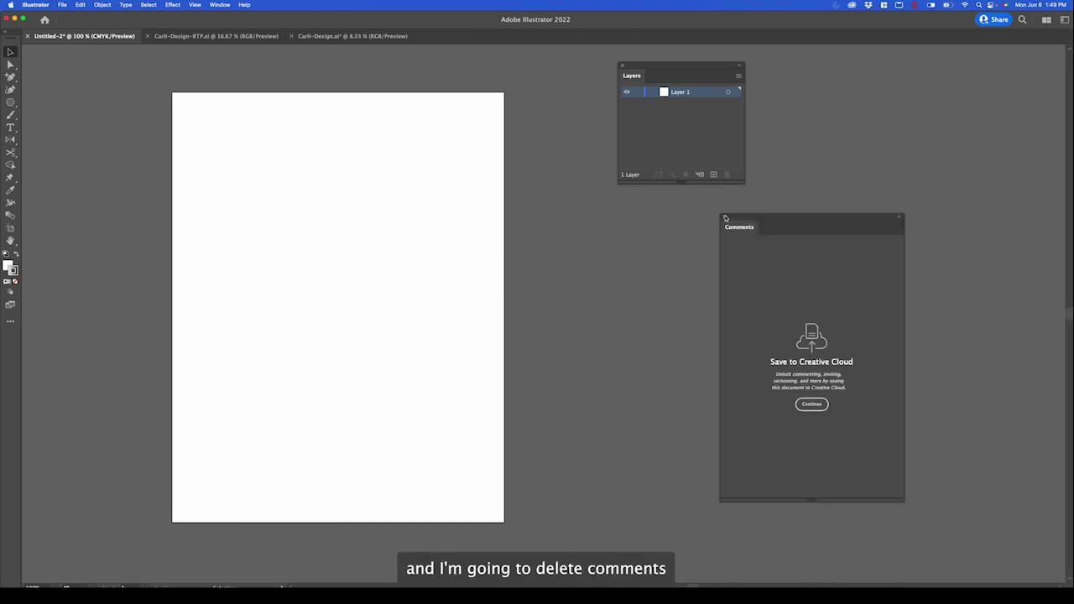
pyautogui.click(726, 218)
pyautogui.moveTo(664, 67); pyautogui.dragTo(709, 80)
pyautogui.scroll(1, 437, 170)
pyautogui.scroll(-2, 441, 170)
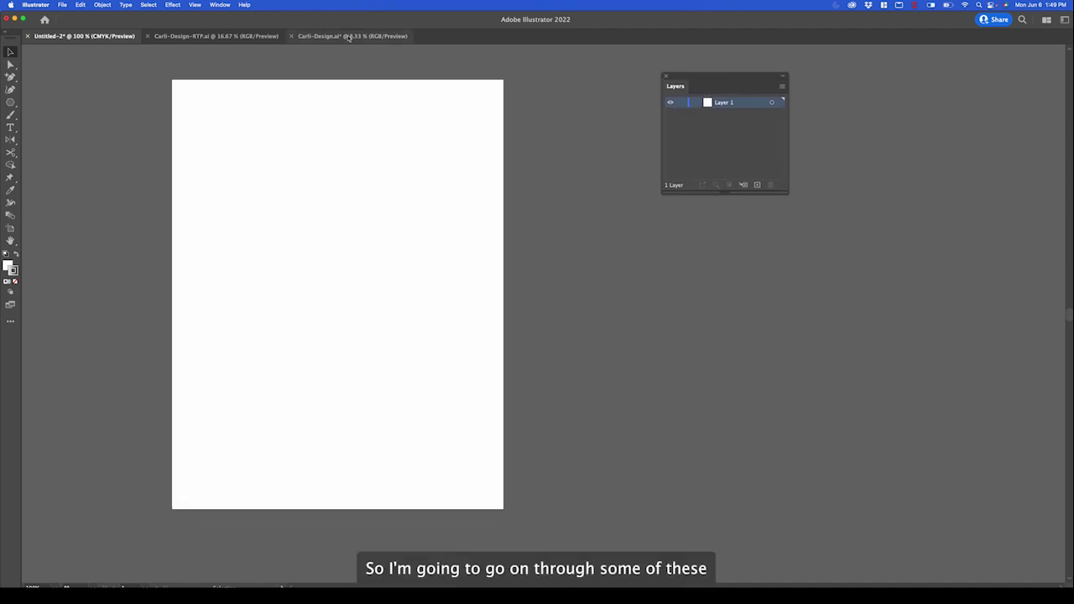
pyautogui.click(230, 5)
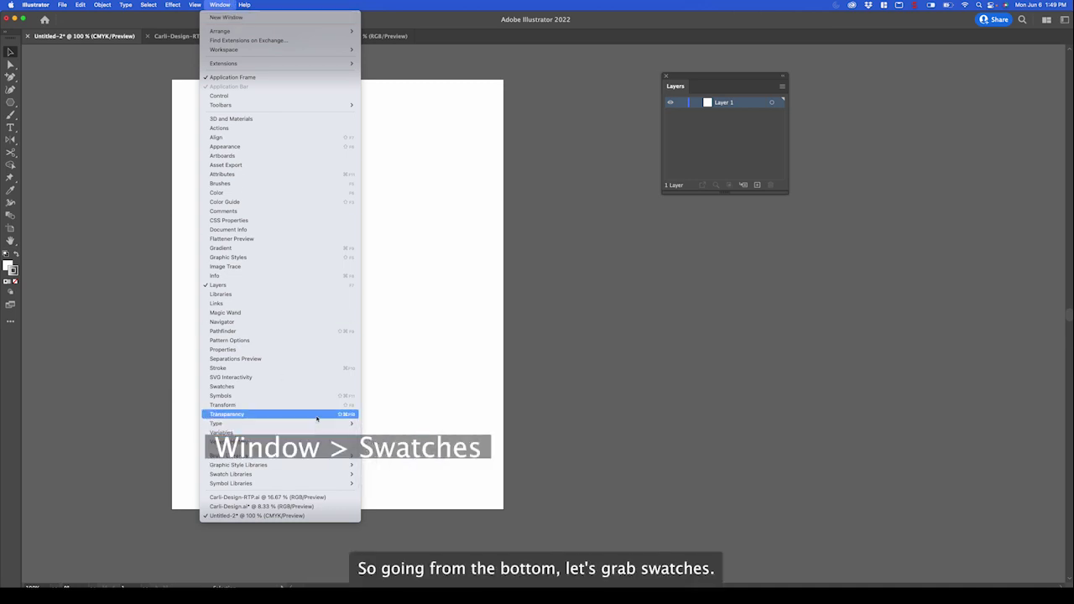
# Step: Dock Swatches beneath Layers and Stroke beneath Swatches, showing all stroke options
pyautogui.click(315, 387)
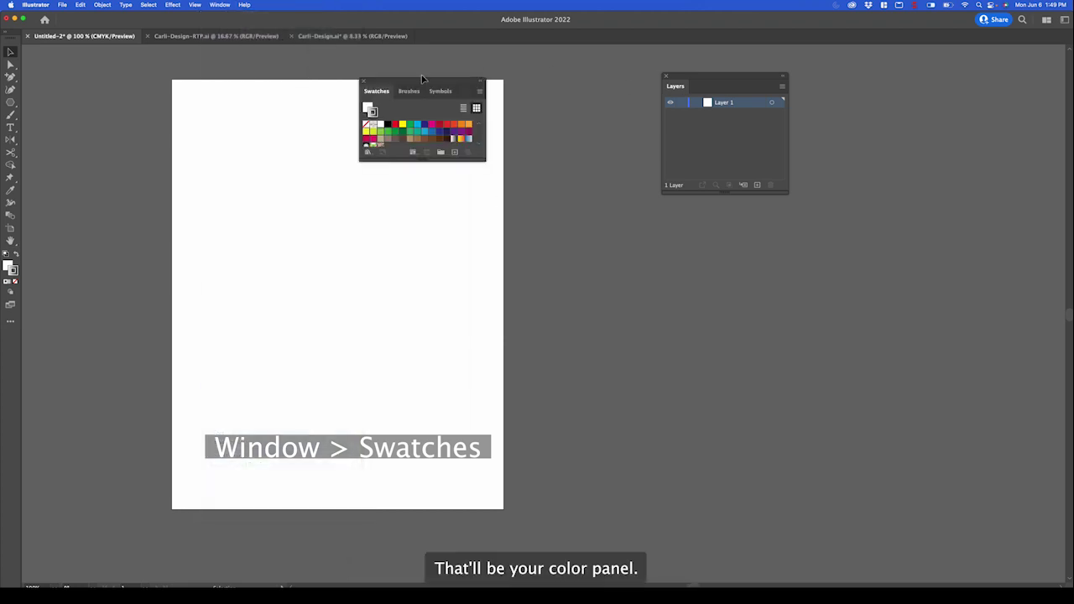
pyautogui.moveTo(422, 79); pyautogui.dragTo(725, 198)
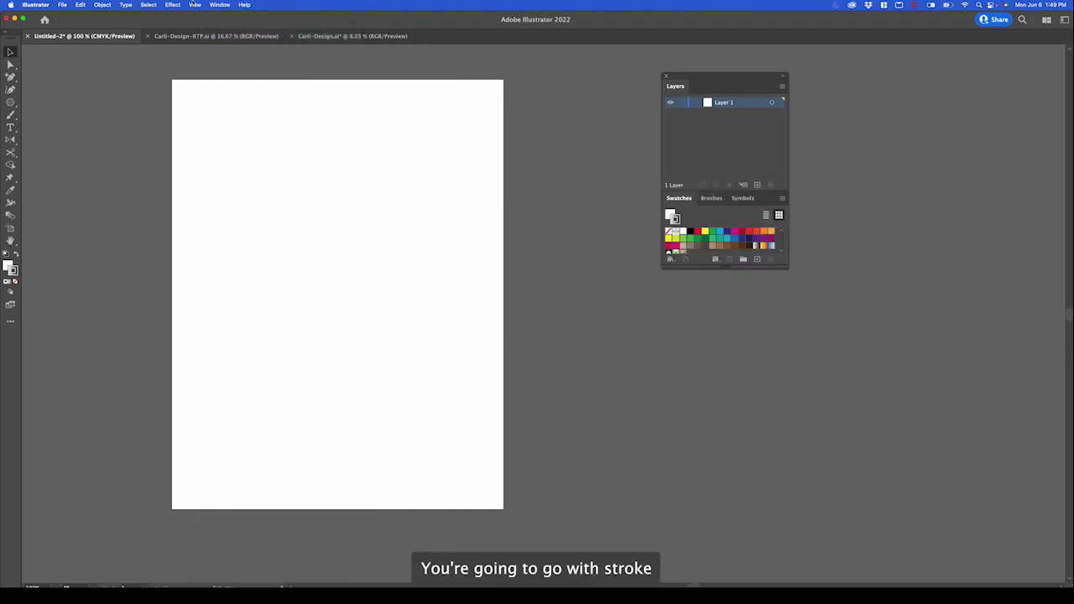
pyautogui.click(219, 4)
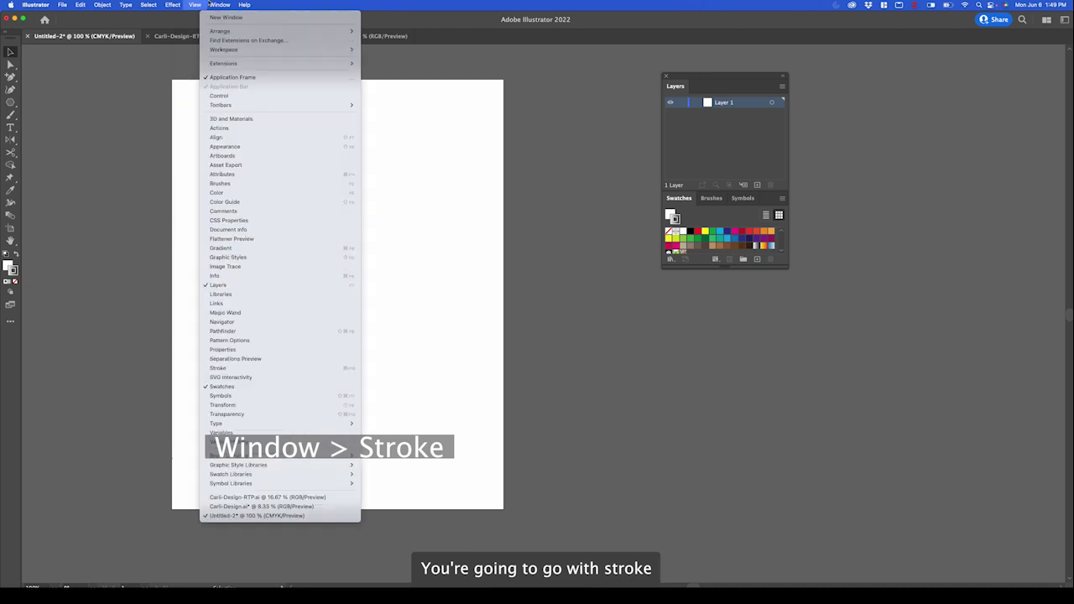
pyautogui.click(276, 367)
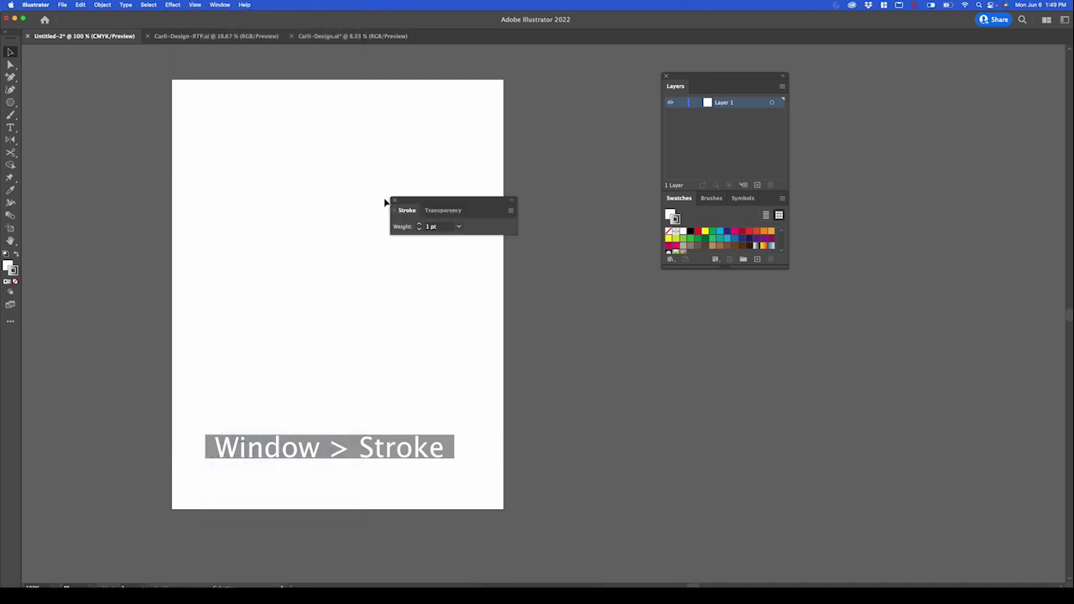
pyautogui.moveTo(388, 200)
pyautogui.mouseDown()
pyautogui.moveTo(440, 223)
pyautogui.moveTo(689, 267)
pyautogui.mouseUp()
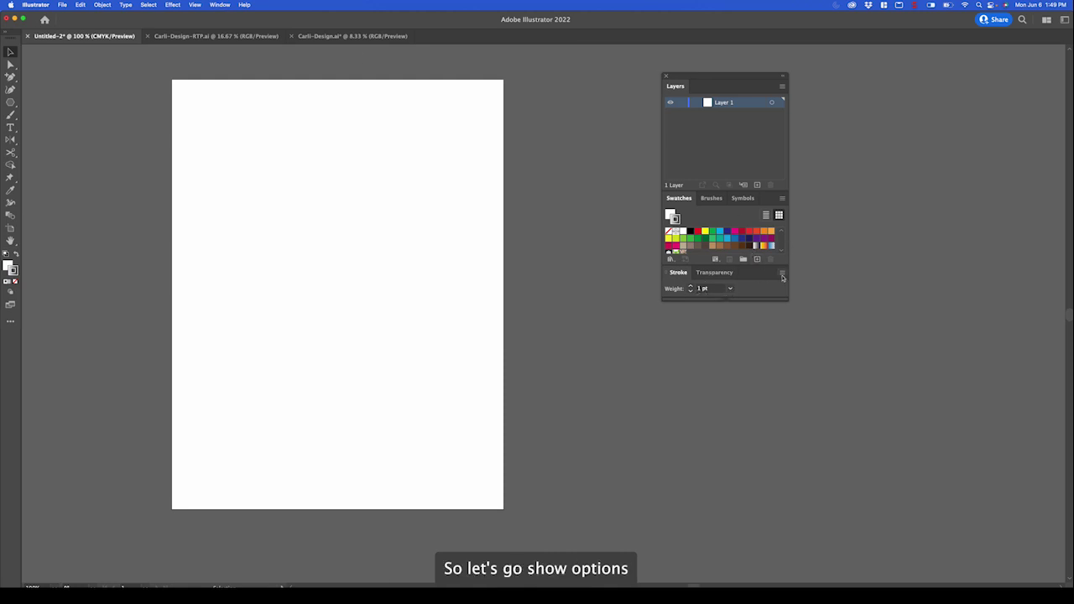
pyautogui.click(781, 272)
pyautogui.click(812, 272)
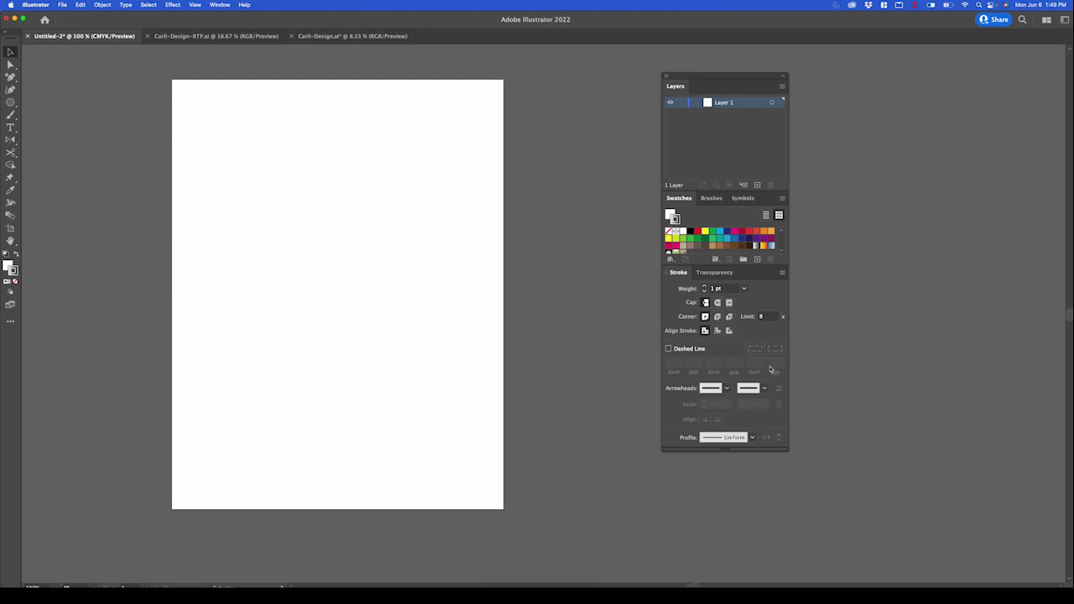
# Step: Try the Image Trace panel, then dock the Color panel below Stroke in the right column
pyautogui.click(220, 4)
pyautogui.click(260, 268)
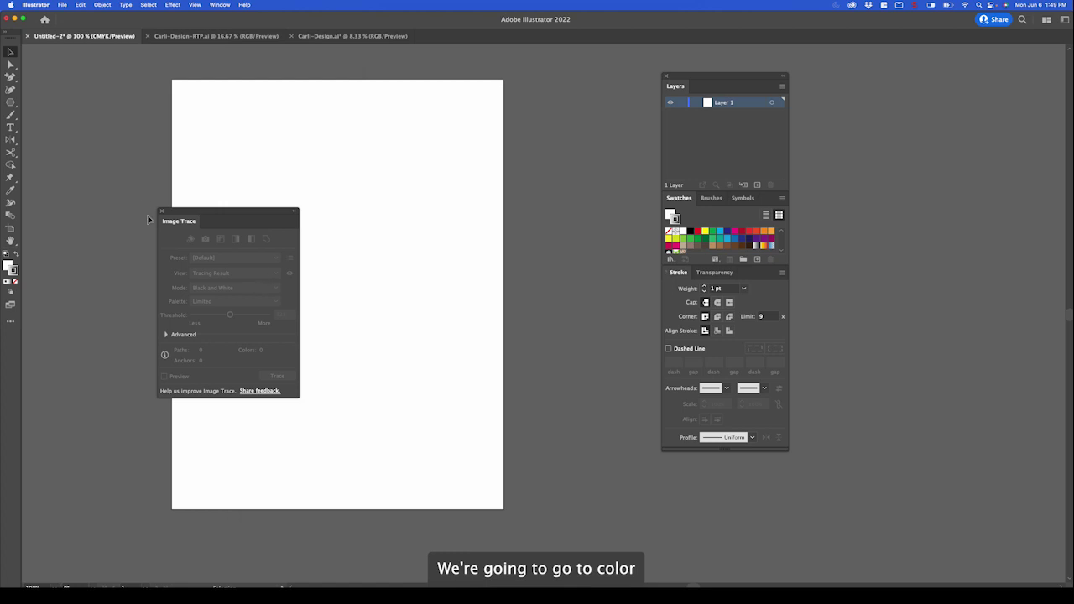
pyautogui.click(220, 5)
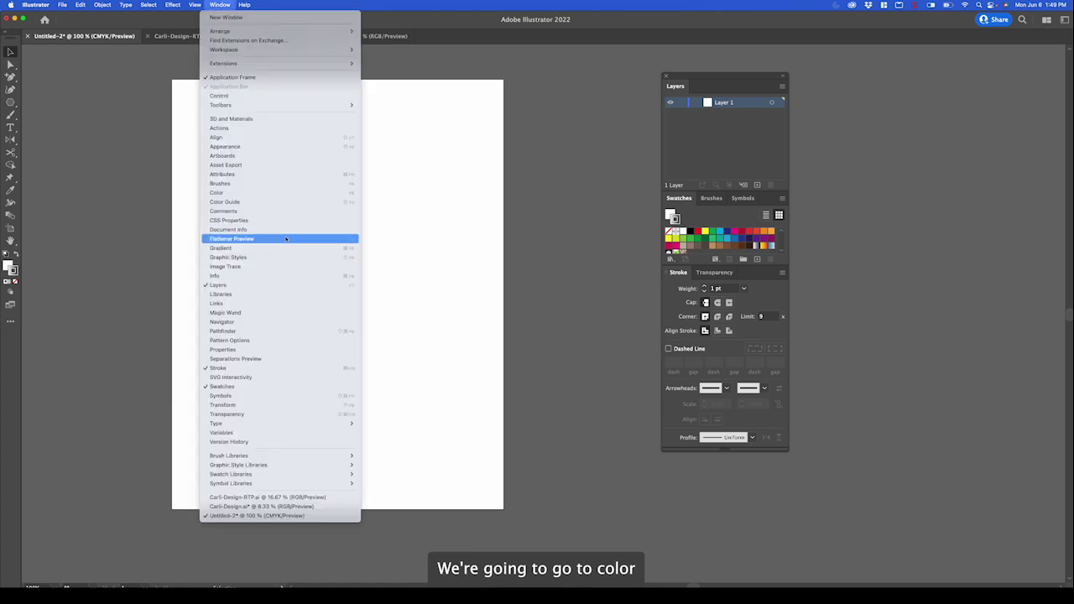
pyautogui.click(288, 193)
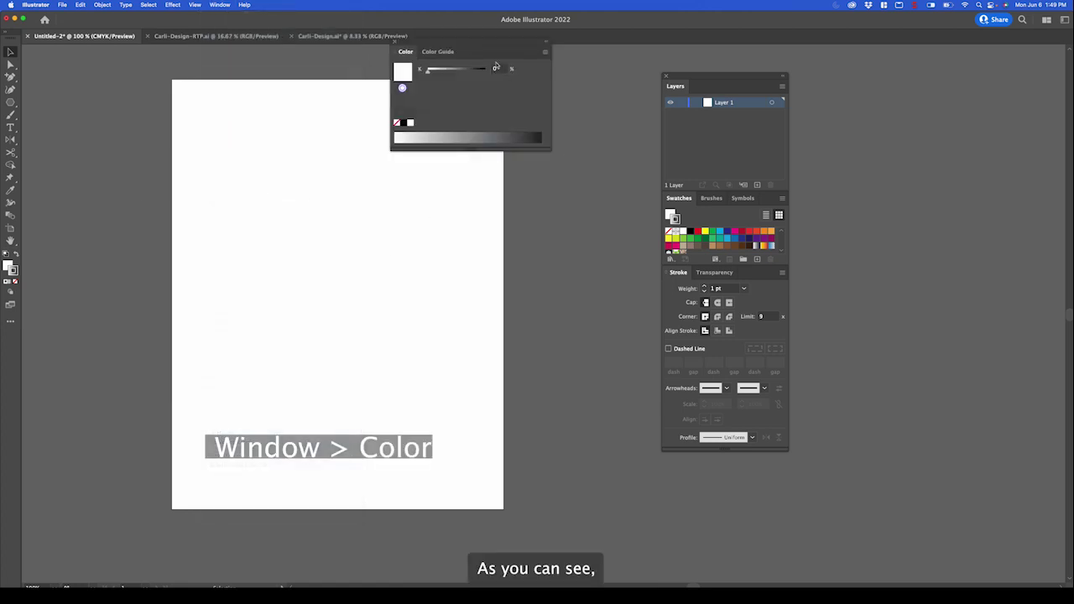
pyautogui.moveTo(491, 46)
pyautogui.mouseDown()
pyautogui.moveTo(896, 93)
pyautogui.moveTo(884, 79)
pyautogui.moveTo(912, 454)
pyautogui.moveTo(771, 470)
pyautogui.moveTo(753, 461)
pyautogui.mouseUp()
pyautogui.click(221, 5)
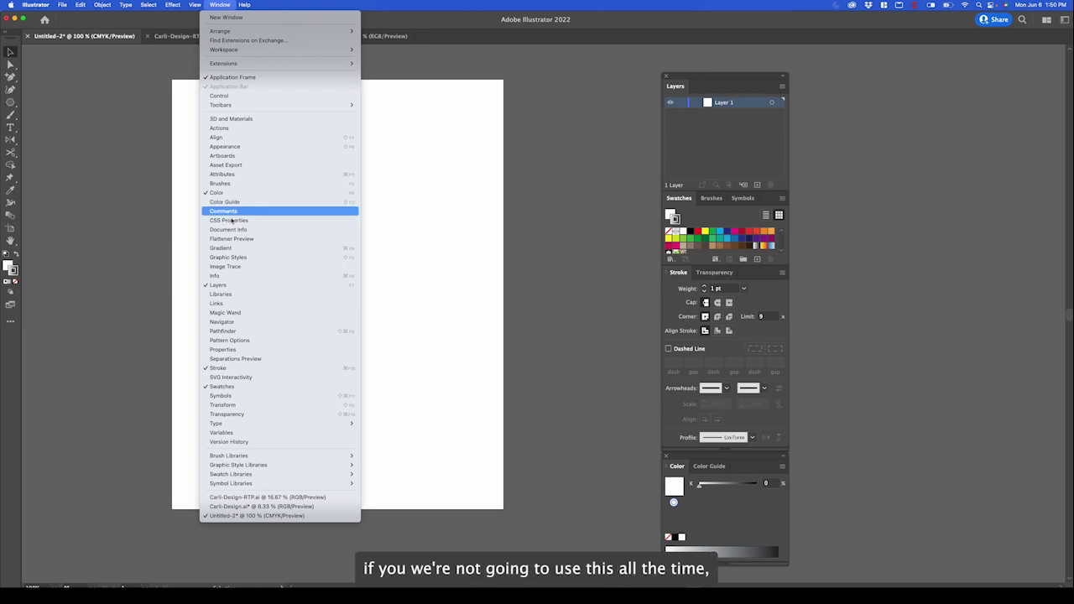
# Step: Dock the Gradient panel beside Layers as a compact slider with its options hidden
pyautogui.click(211, 248)
pyautogui.moveTo(347, 245); pyautogui.dragTo(837, 82)
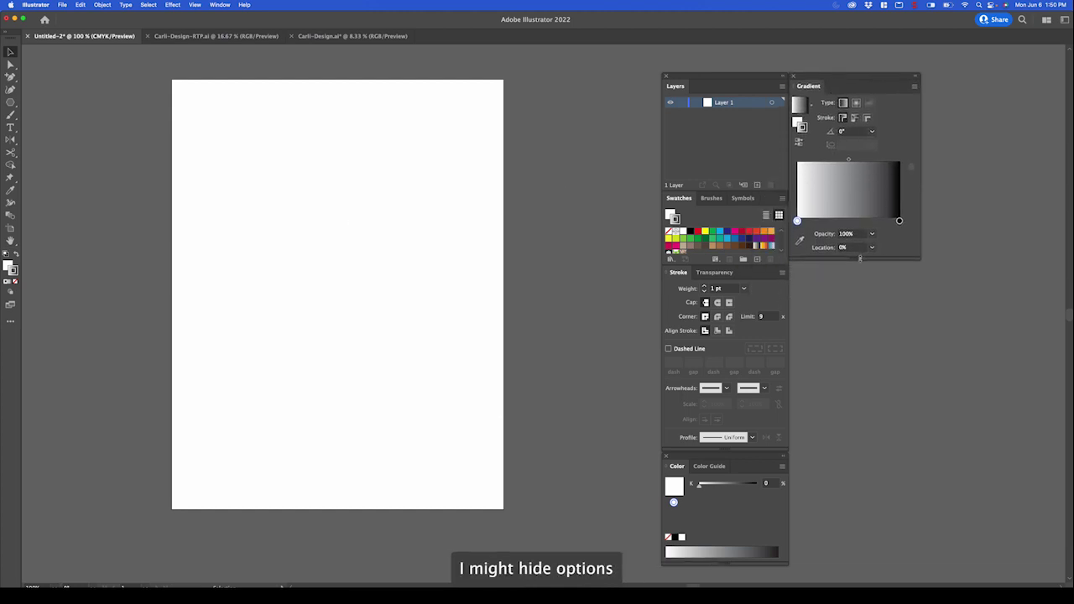
pyautogui.moveTo(859, 258); pyautogui.dragTo(845, 157)
pyautogui.click(914, 85)
pyautogui.click(938, 88)
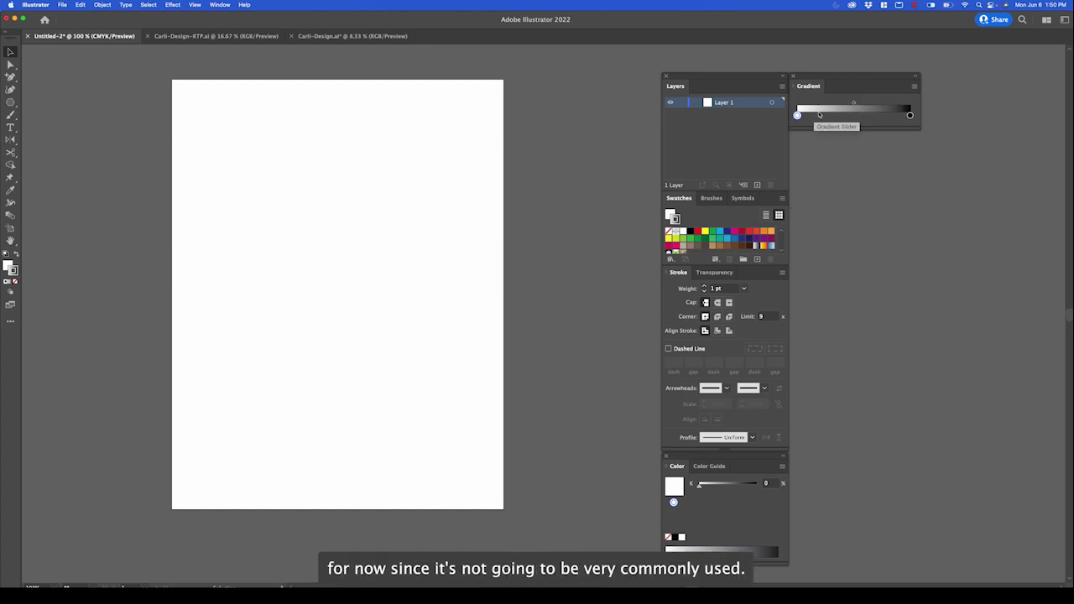
# Step: Open Brushes and Align, docking the Transform/Align group below Brushes
pyautogui.click(221, 4)
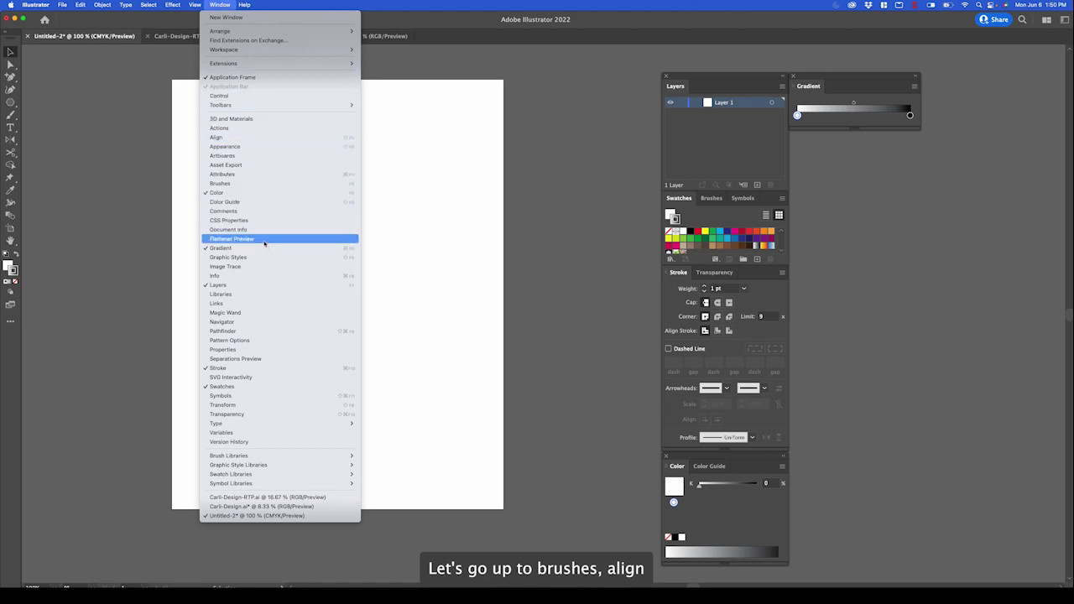
pyautogui.click(220, 183)
pyautogui.click(222, 5)
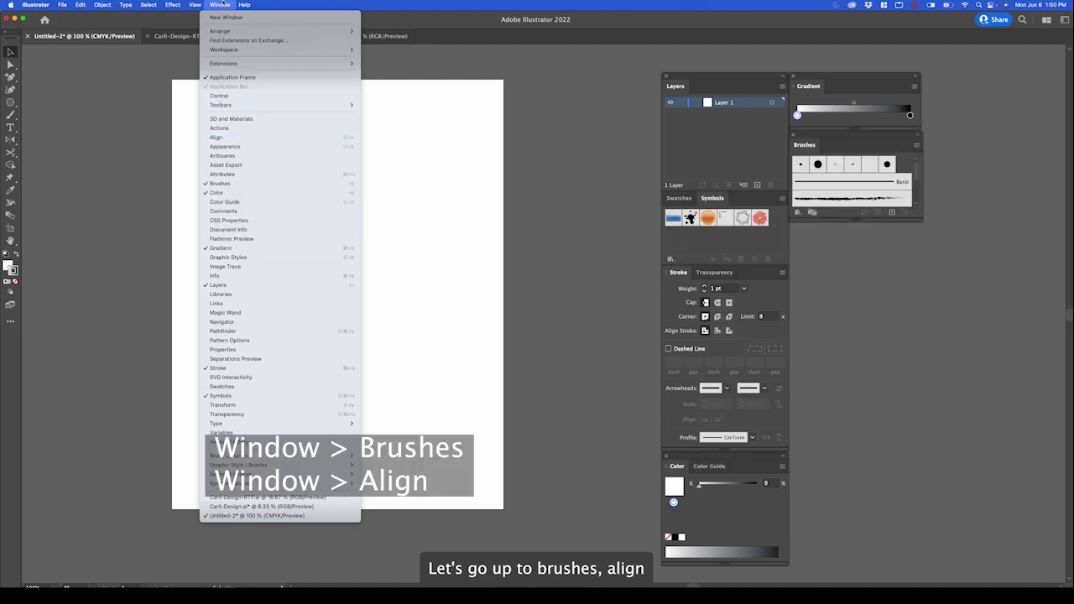
pyautogui.click(237, 137)
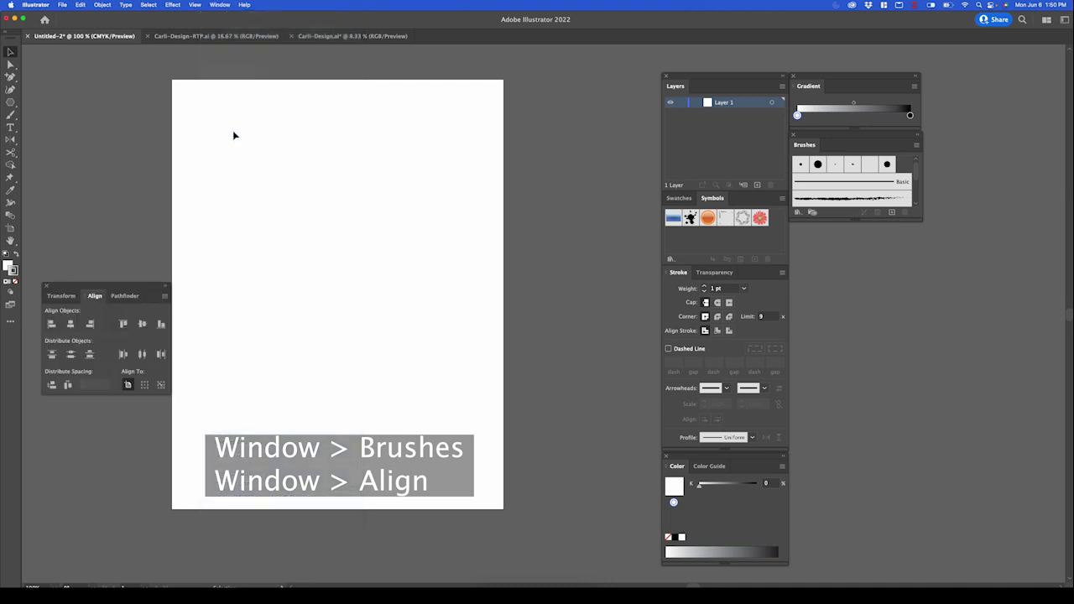
pyautogui.moveTo(126, 287)
pyautogui.mouseDown()
pyautogui.moveTo(890, 238)
pyautogui.moveTo(878, 234)
pyautogui.mouseUp()
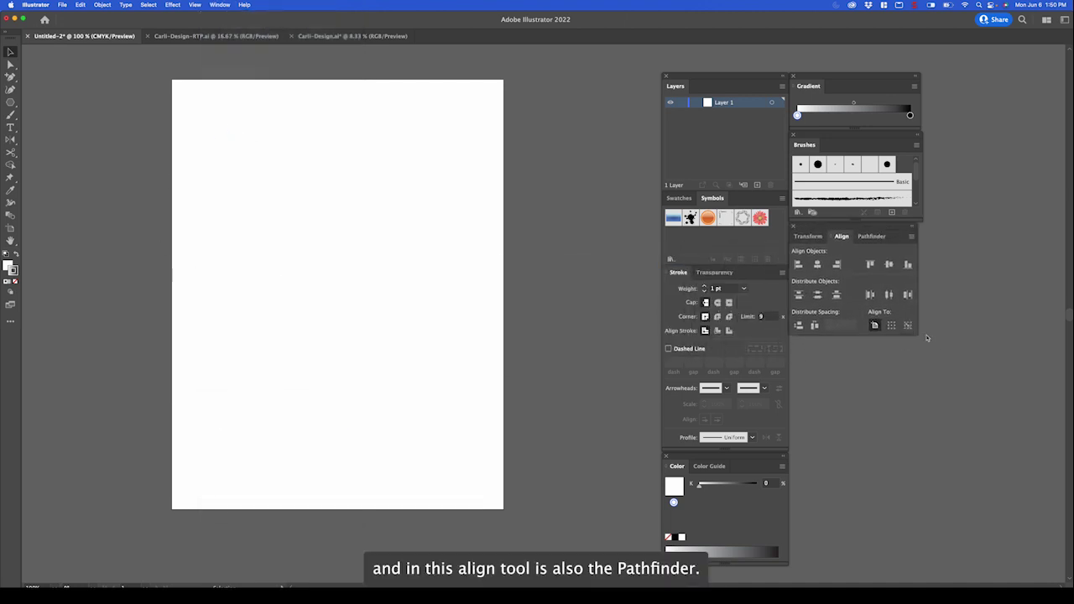
# Step: Split the Pathfinder tab out into its own docked panel
pyautogui.click(869, 236)
pyautogui.moveTo(868, 236); pyautogui.dragTo(824, 340)
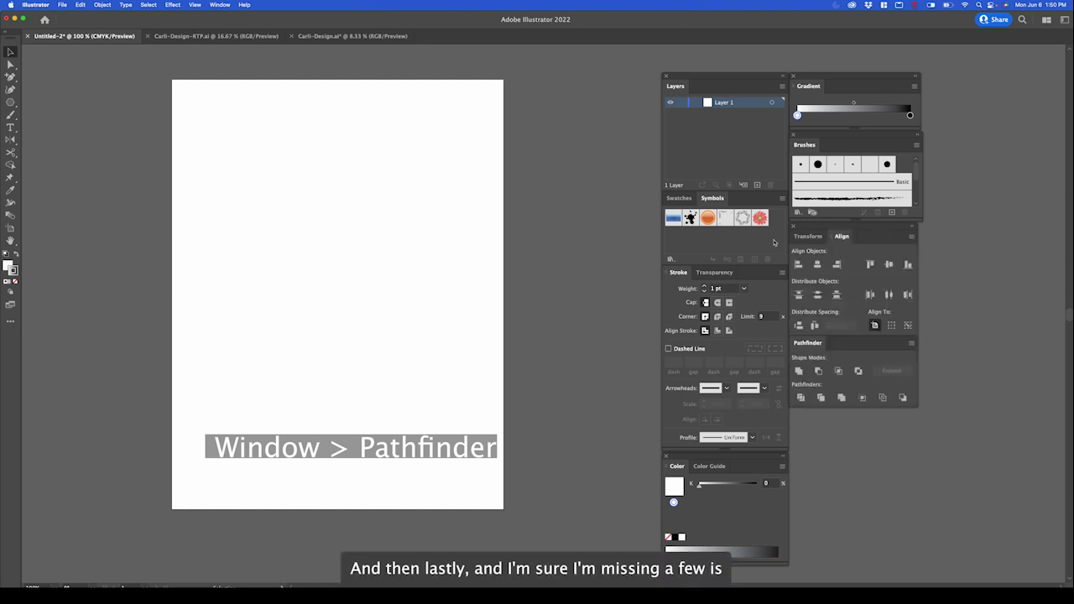
pyautogui.click(218, 4)
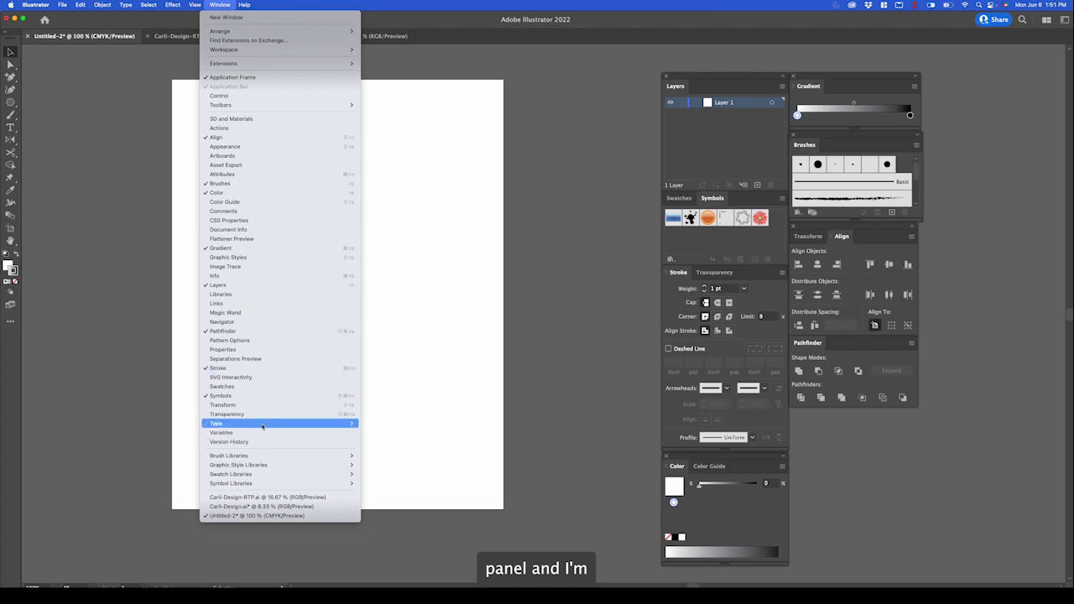
# Step: Dock Character under Pathfinder and move Layers, Stroke and Color to the far-right column
pyautogui.moveTo(262, 424)
pyautogui.click(378, 423)
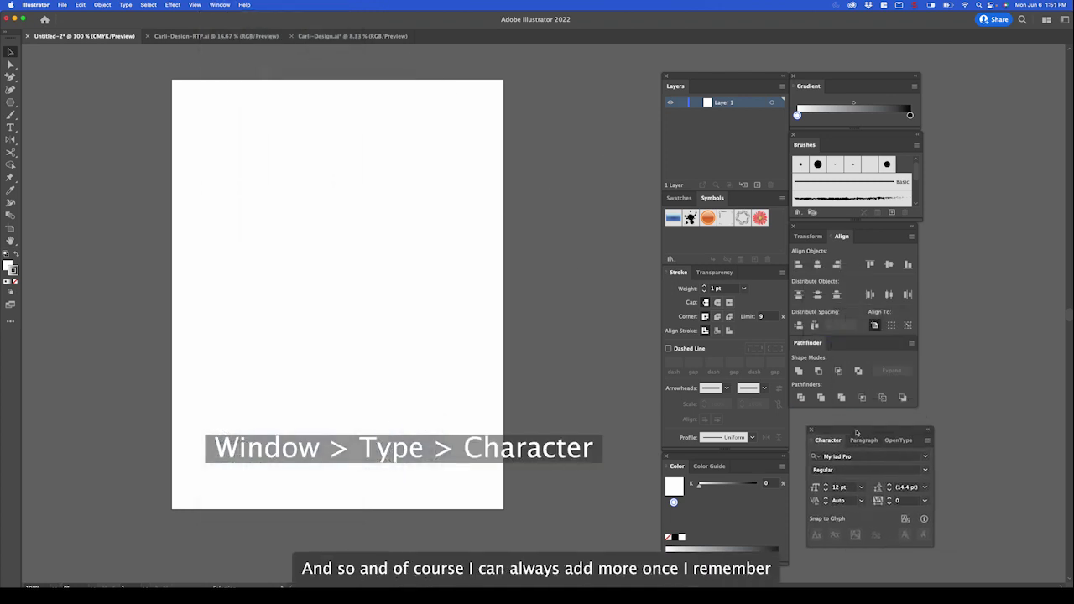
pyautogui.moveTo(827, 438); pyautogui.dragTo(818, 417)
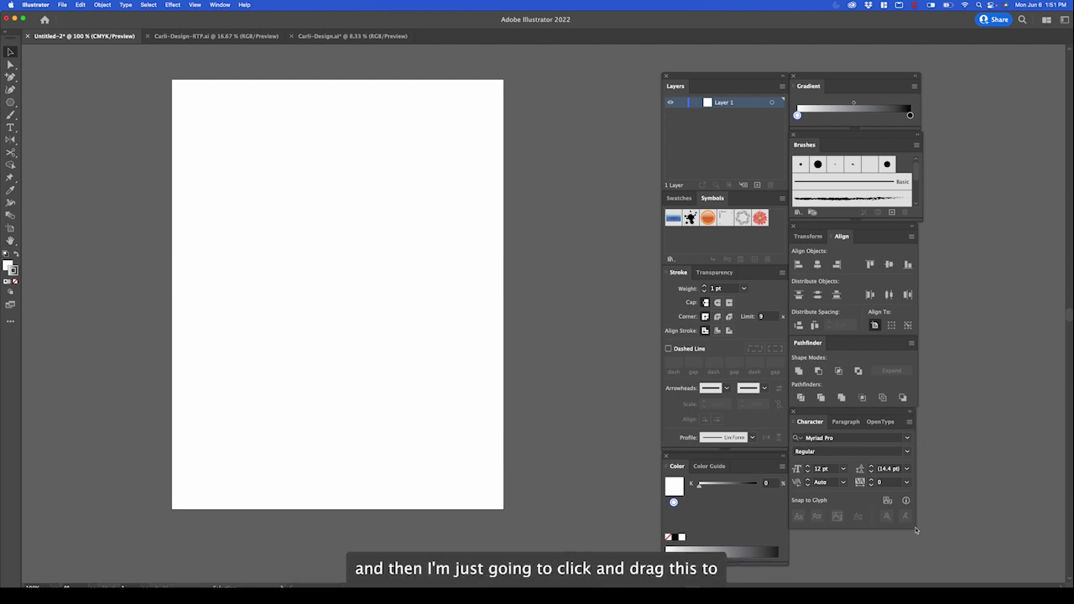
pyautogui.moveTo(743, 78)
pyautogui.mouseDown()
pyautogui.moveTo(906, 82)
pyautogui.moveTo(1073, 54)
pyautogui.moveTo(1004, 52)
pyautogui.moveTo(1024, 52)
pyautogui.mouseUp()
pyautogui.moveTo(777, 454)
pyautogui.mouseDown()
pyautogui.moveTo(1027, 408)
pyautogui.moveTo(1049, 424)
pyautogui.mouseUp()
# Step: Restack Gradient, Brushes, Transform/Align and Character in one column and show the Swatches tab
pyautogui.moveTo(876, 78); pyautogui.dragTo(895, 51)
pyautogui.moveTo(846, 138); pyautogui.dragTo(862, 107)
pyautogui.moveTo(820, 224); pyautogui.dragTo(839, 176)
pyautogui.moveTo(834, 425); pyautogui.dragTo(827, 362)
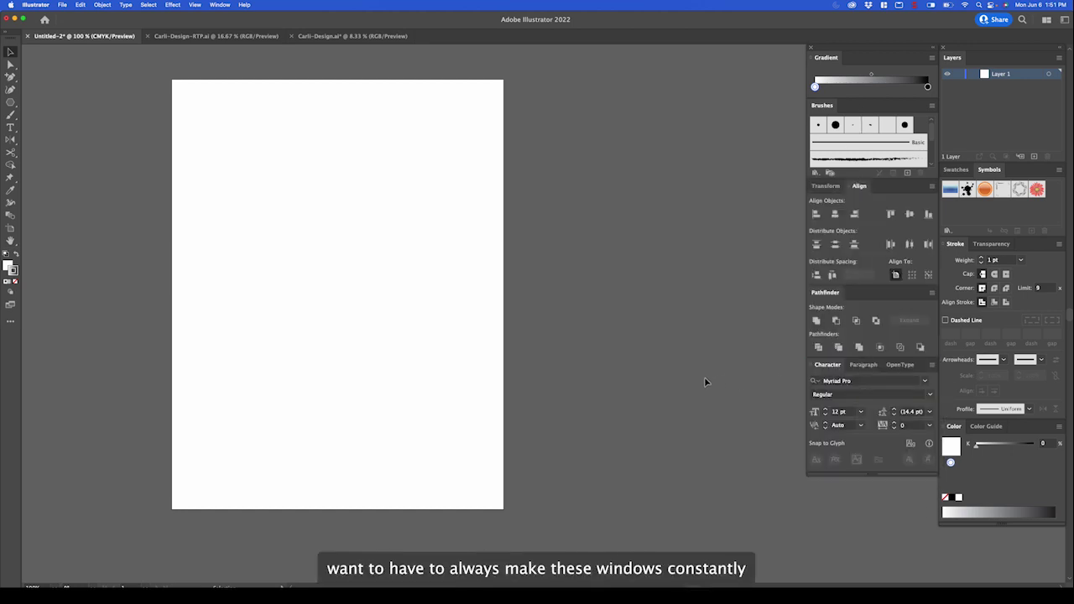
pyautogui.click(959, 171)
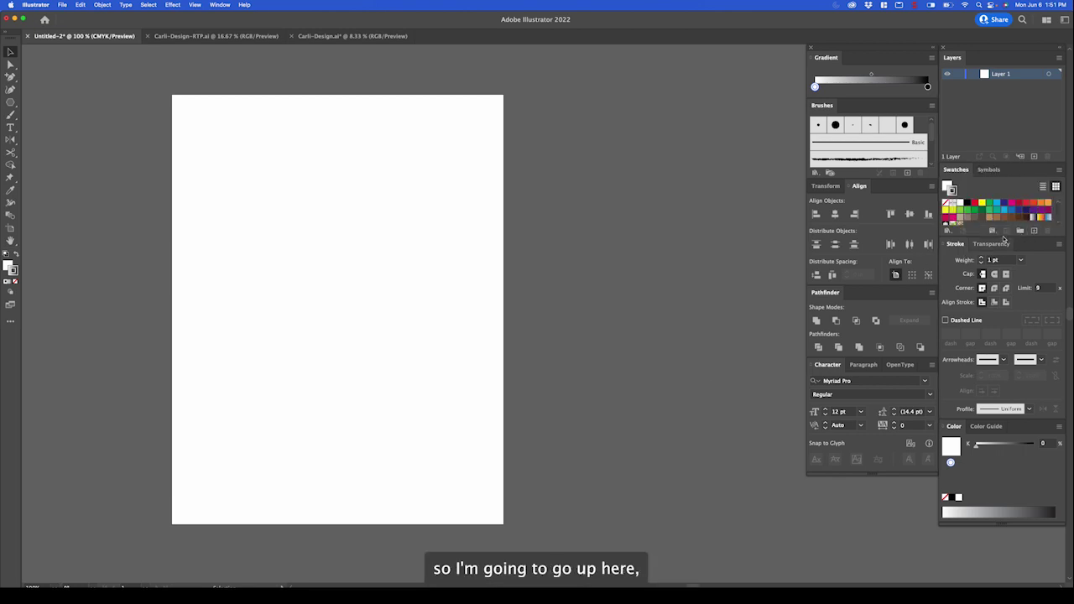
# Step: Save the current panel layout via Window > Workspace > New Workspace as 'Gra2101c'
pyautogui.click(220, 5)
pyautogui.moveTo(242, 50)
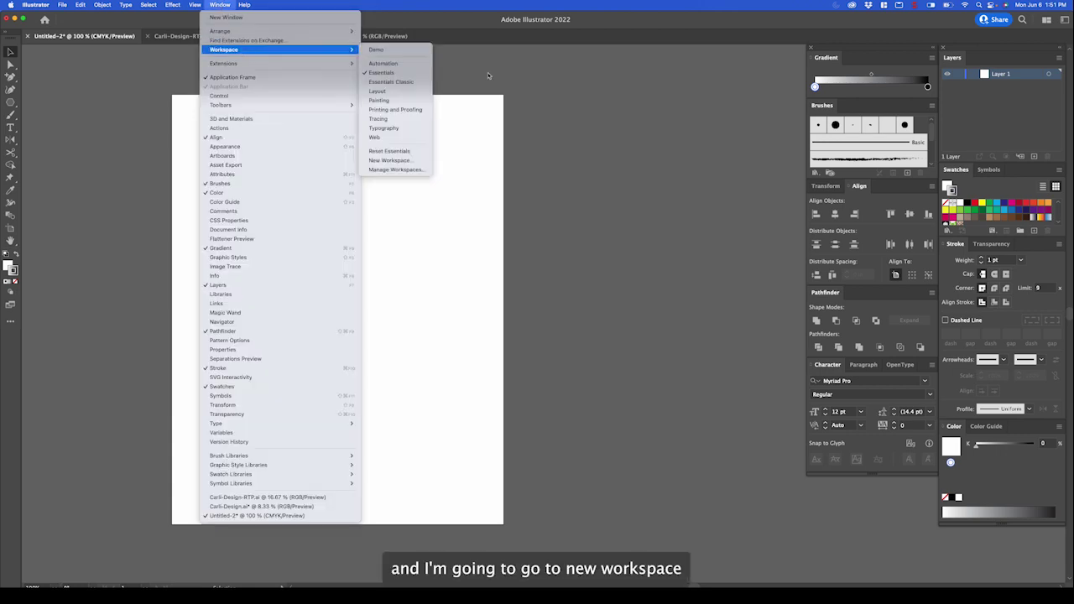
pyautogui.click(385, 161)
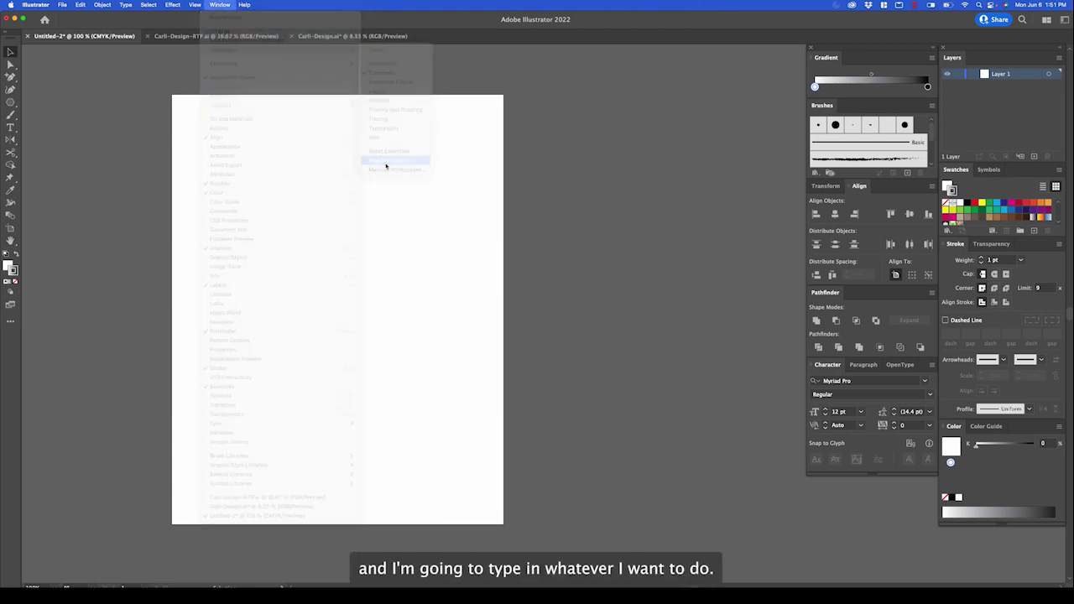
pyautogui.press('BackSpace')
pyautogui.write('C')
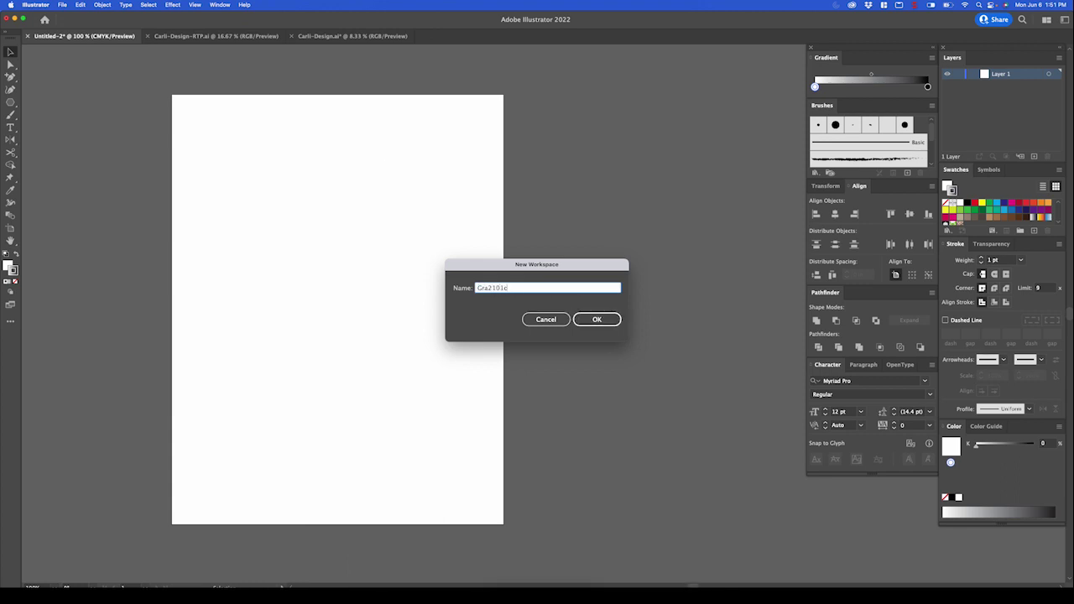
pyautogui.press('Return')
pyautogui.click(220, 4)
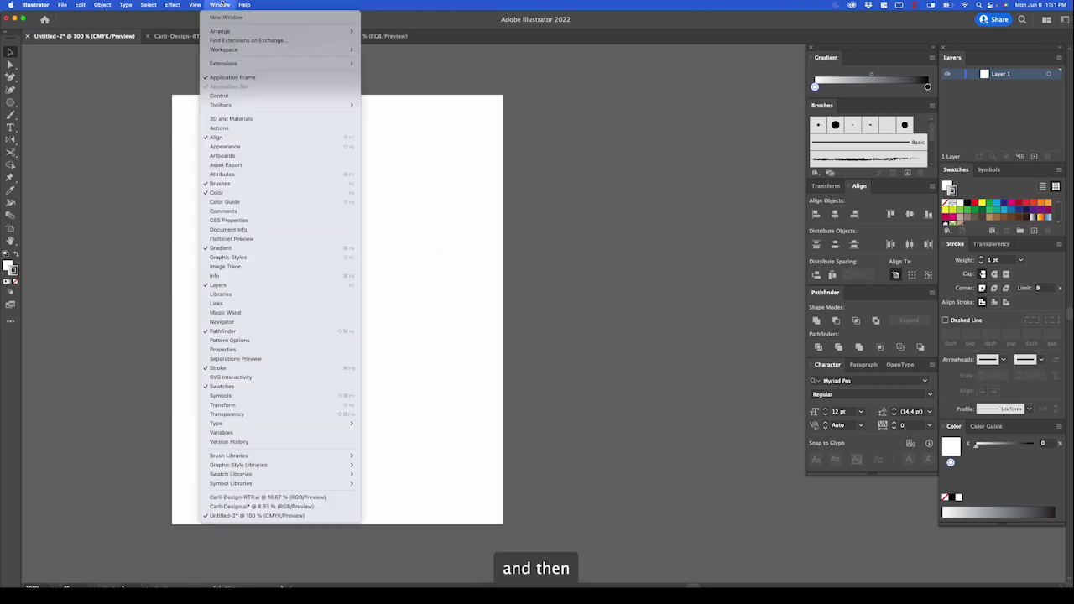
# Step: Switch to the Demo workspace, then restore the Gra2101c workspace
pyautogui.moveTo(252, 50)
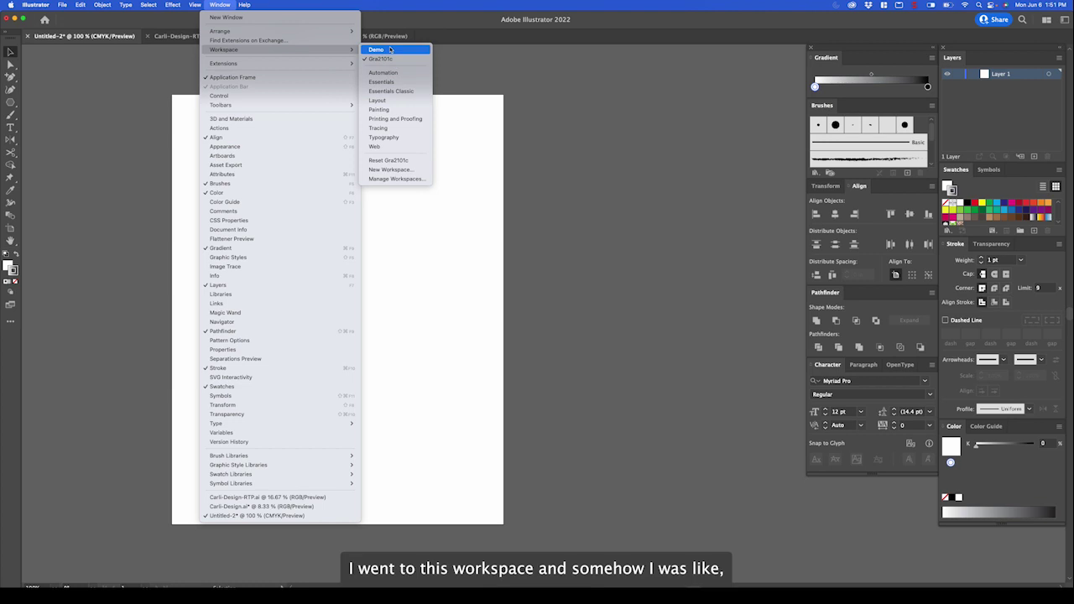
pyautogui.click(390, 49)
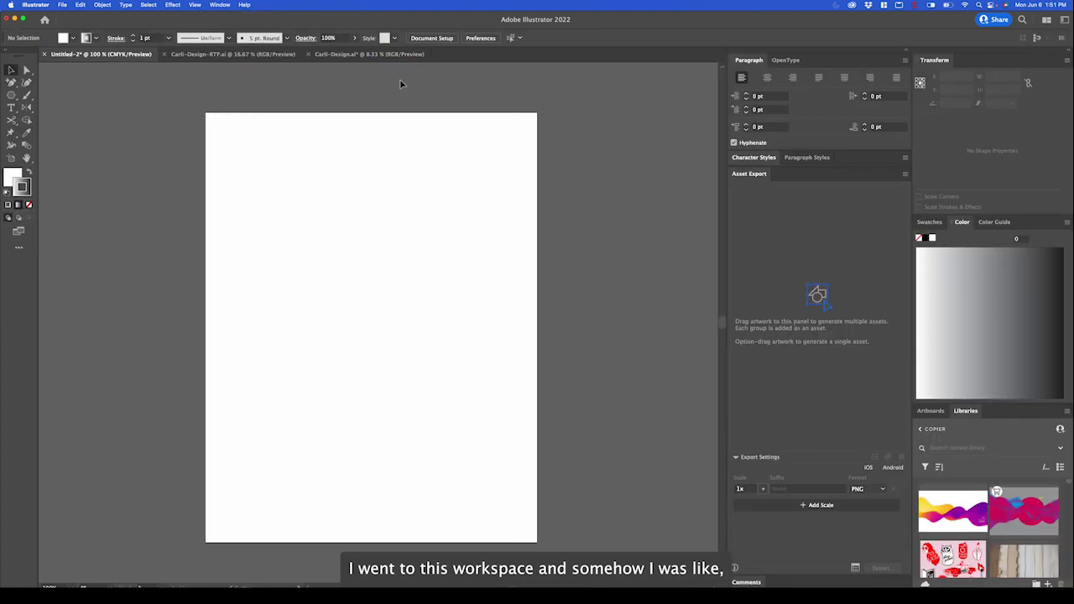
pyautogui.click(219, 4)
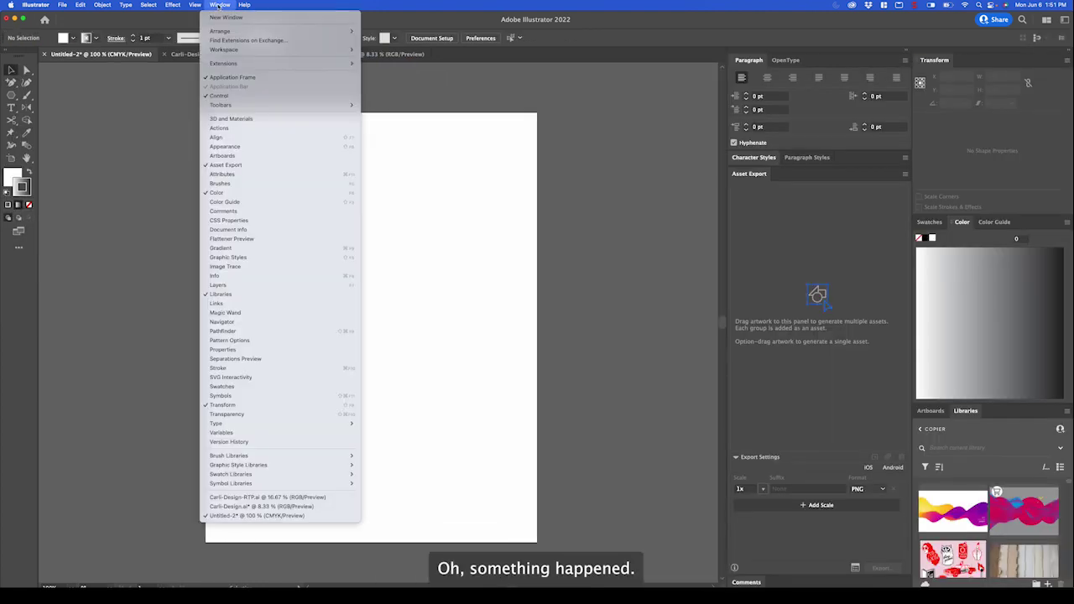
pyautogui.click(219, 4)
pyautogui.click(221, 5)
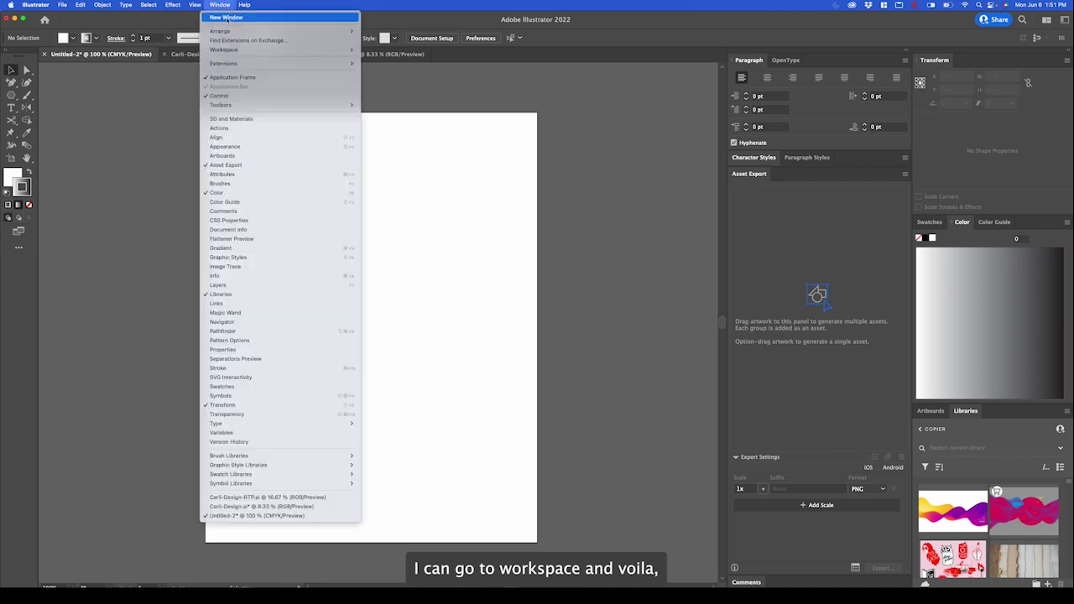
pyautogui.moveTo(336, 50)
pyautogui.click(404, 60)
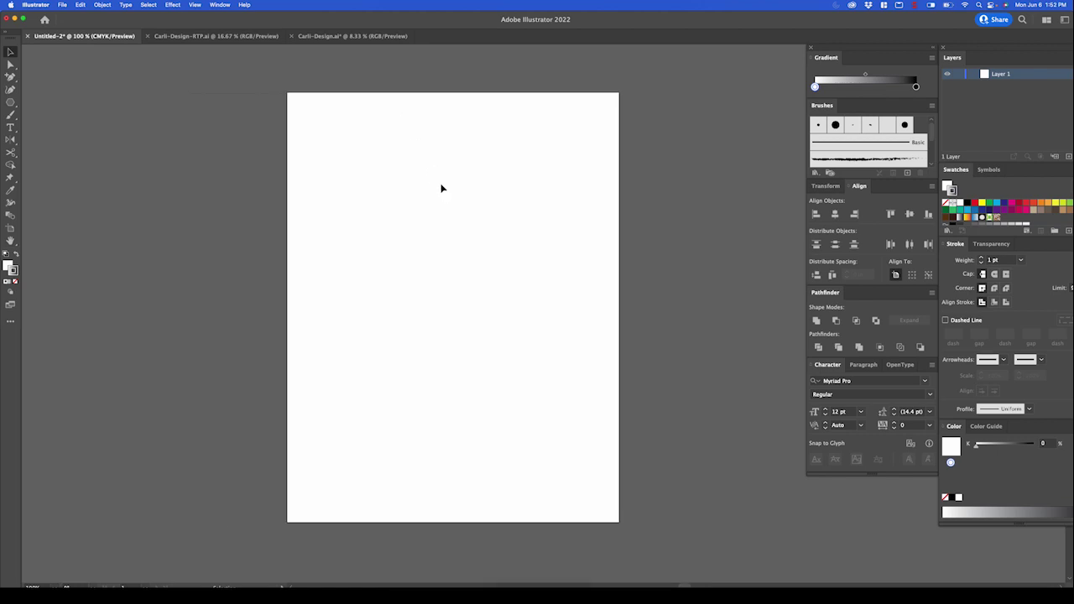
# Step: Toggle the panels off and back on, then open and cancel the File > Place dialog
pyautogui.hotkey('shift', 'Tab')
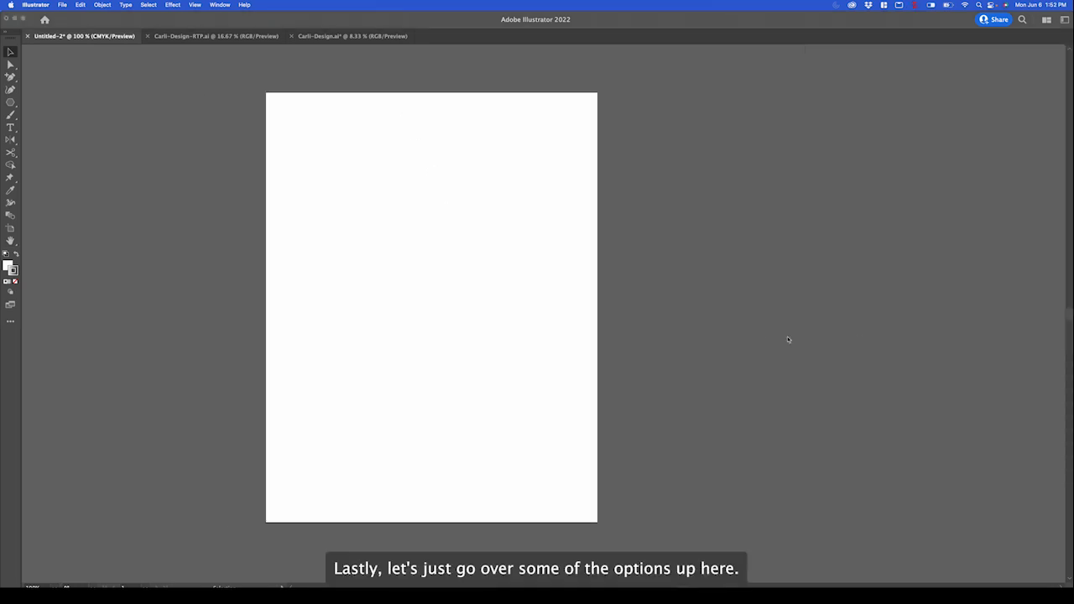
pyautogui.hotkey('shift', 'Tab')
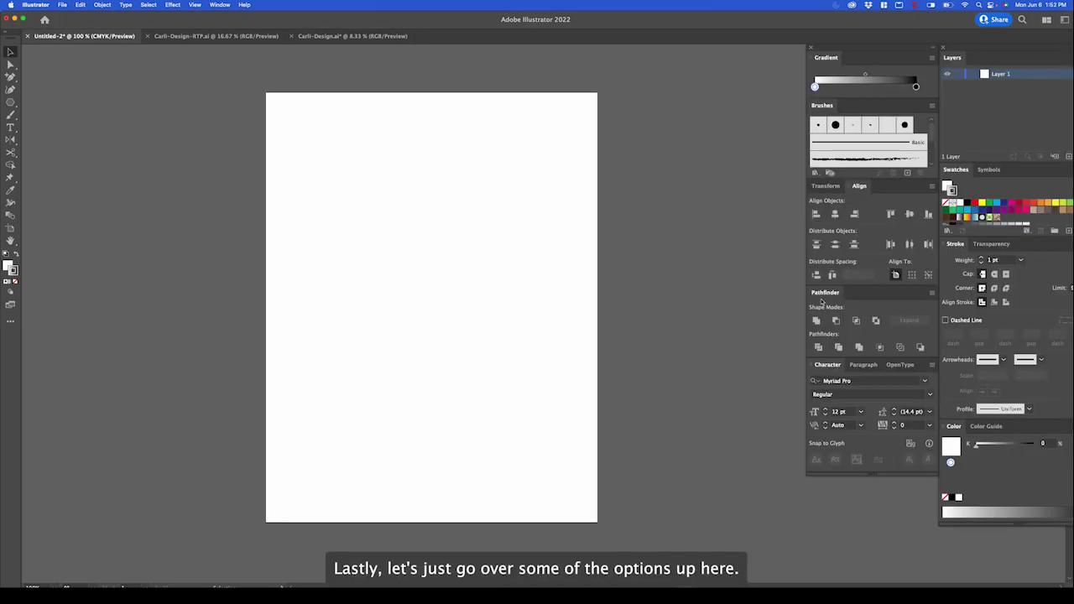
pyautogui.click(62, 5)
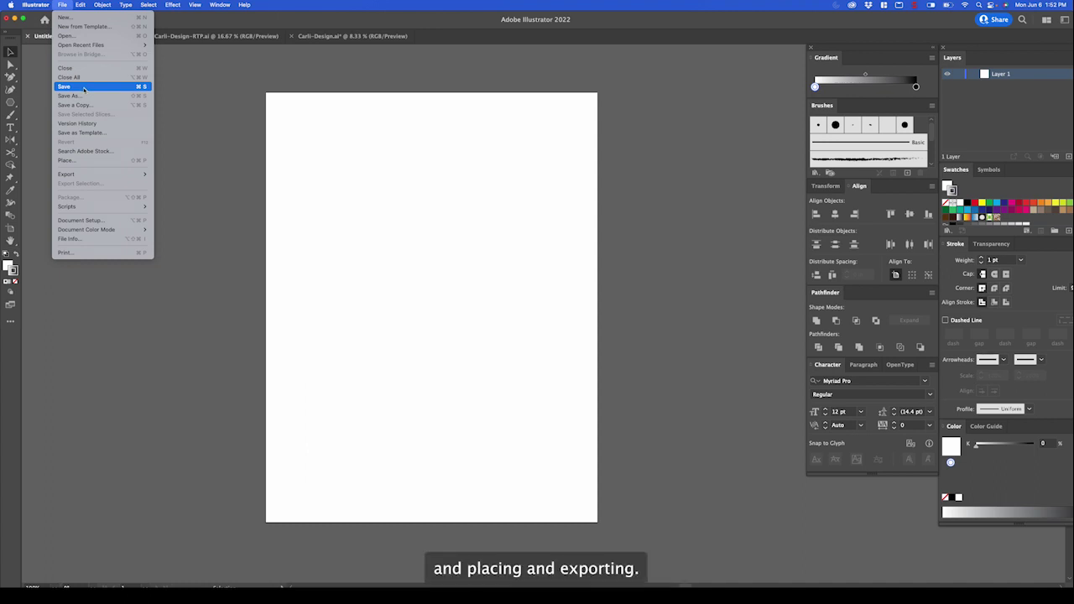
pyautogui.click(89, 162)
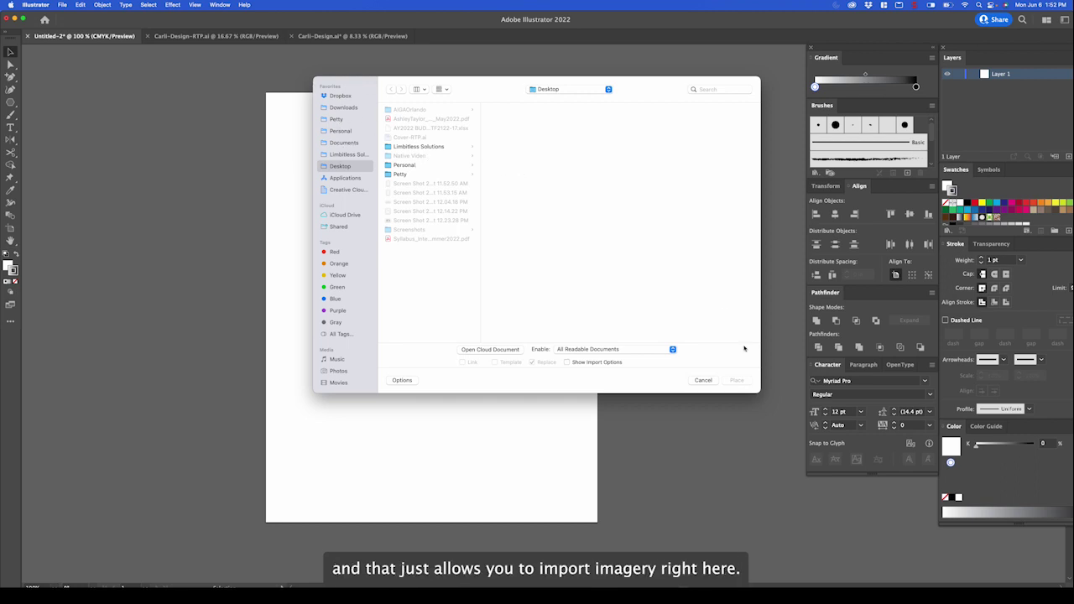
pyautogui.click(703, 380)
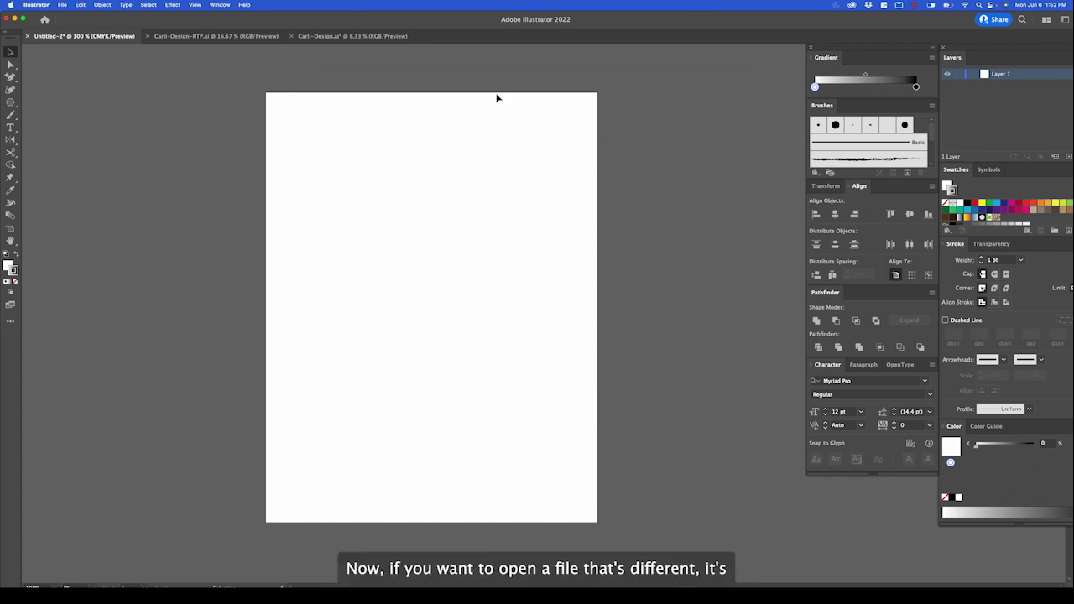
pyautogui.click(64, 5)
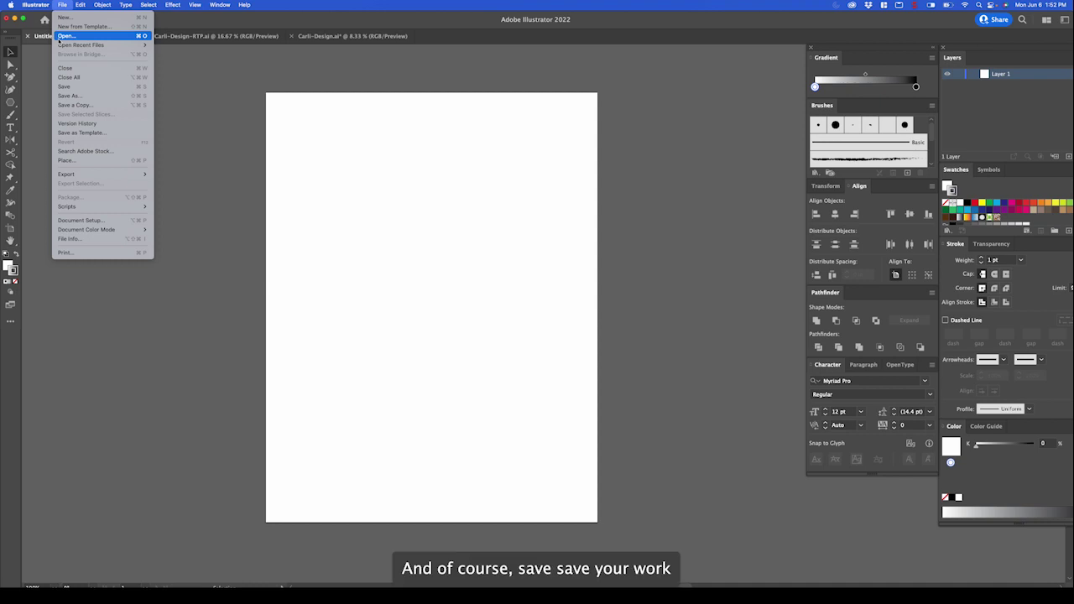
# Step: Open Save As and retype the file name as 'Project1-Design'
pyautogui.click(86, 96)
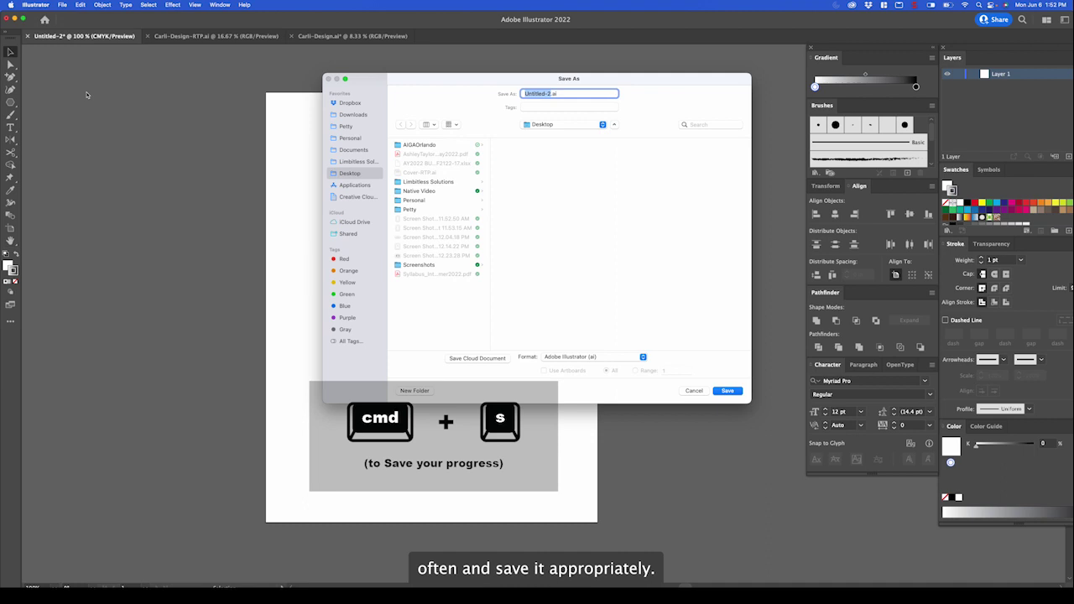
pyautogui.press('BackSpace')
pyautogui.write('Na')
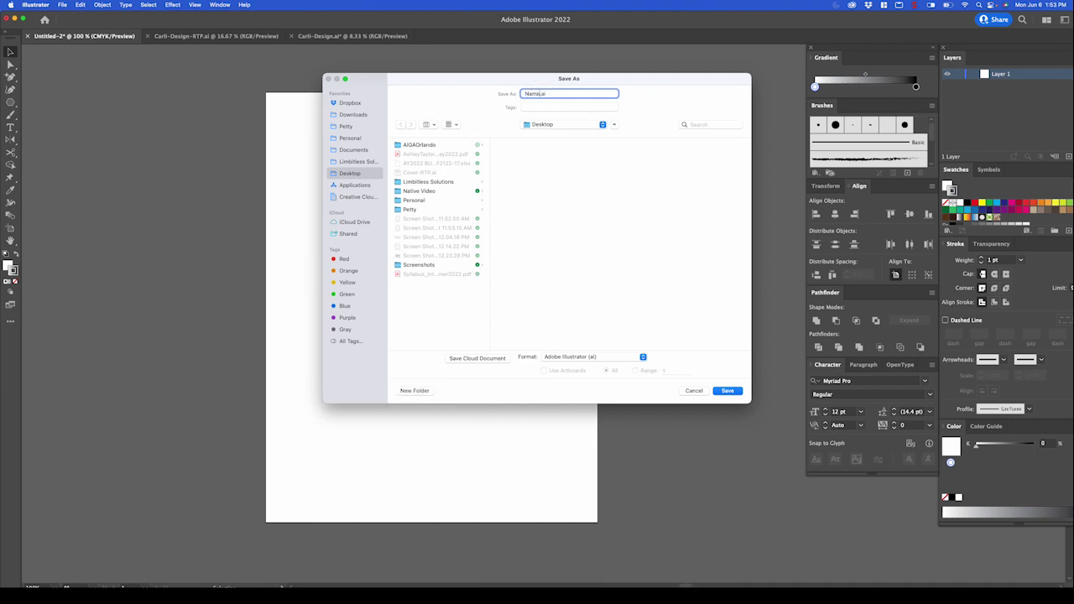
pyautogui.write('me')
pyautogui.press('BackSpace')
pyautogui.press('BackSpace')
pyautogui.press('BackSpace')
pyautogui.press('BackSpace')
pyautogui.write('Proj')
pyautogui.write('ect')
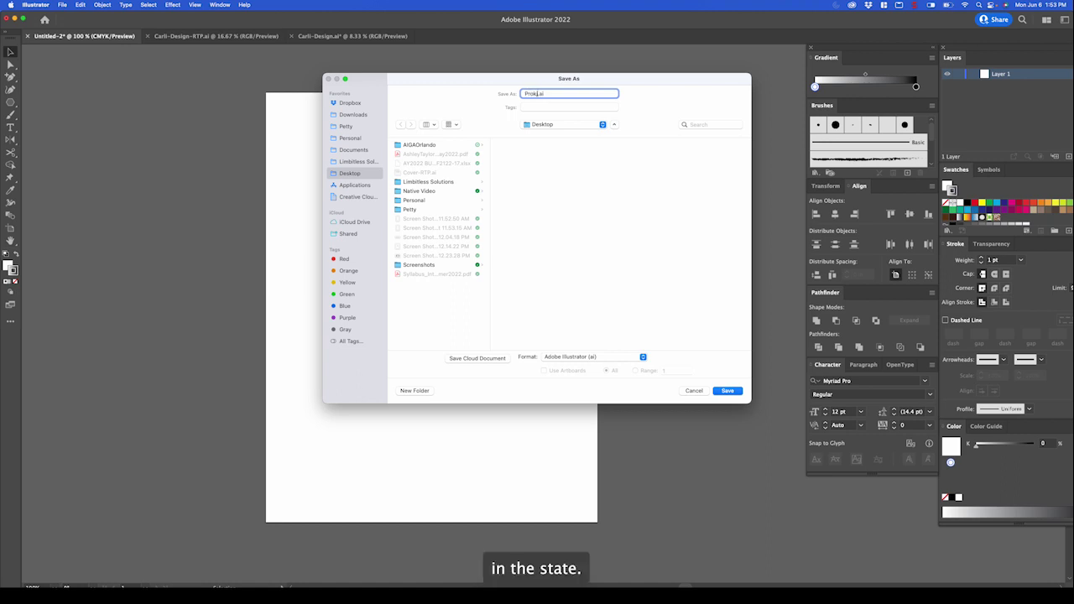
pyautogui.write('1')
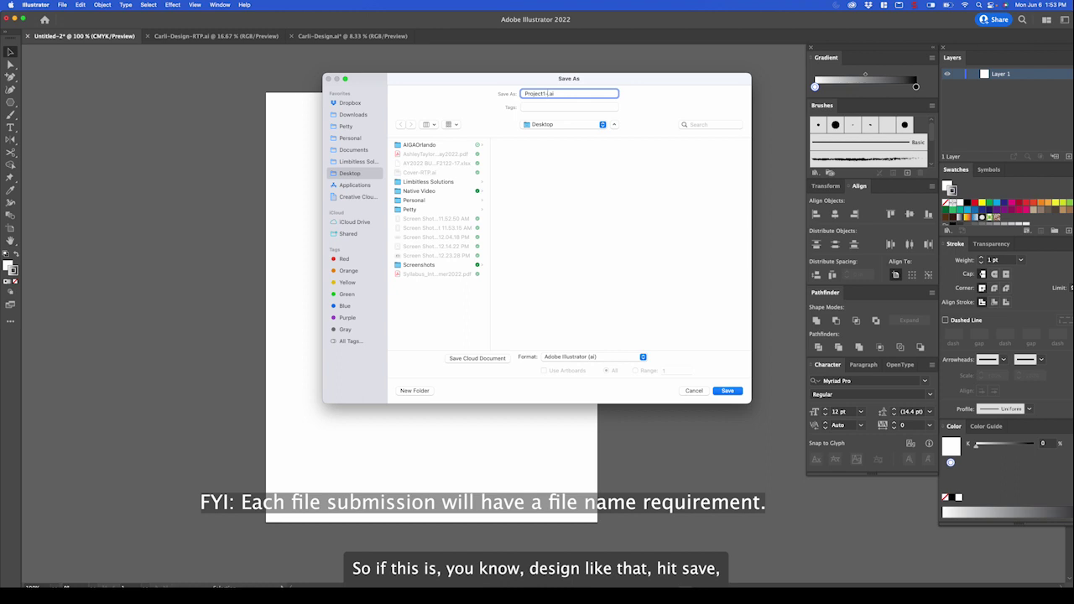
pyautogui.write('-Design')
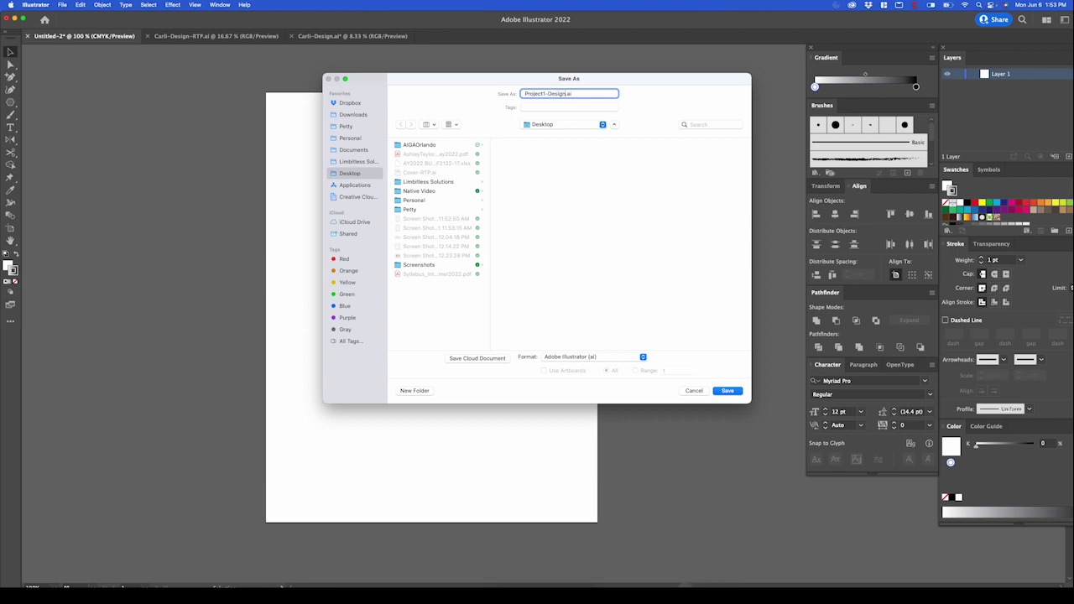
# Step: Cancel the Save As dialog and browse the Edit and Object menus
pyautogui.click(694, 392)
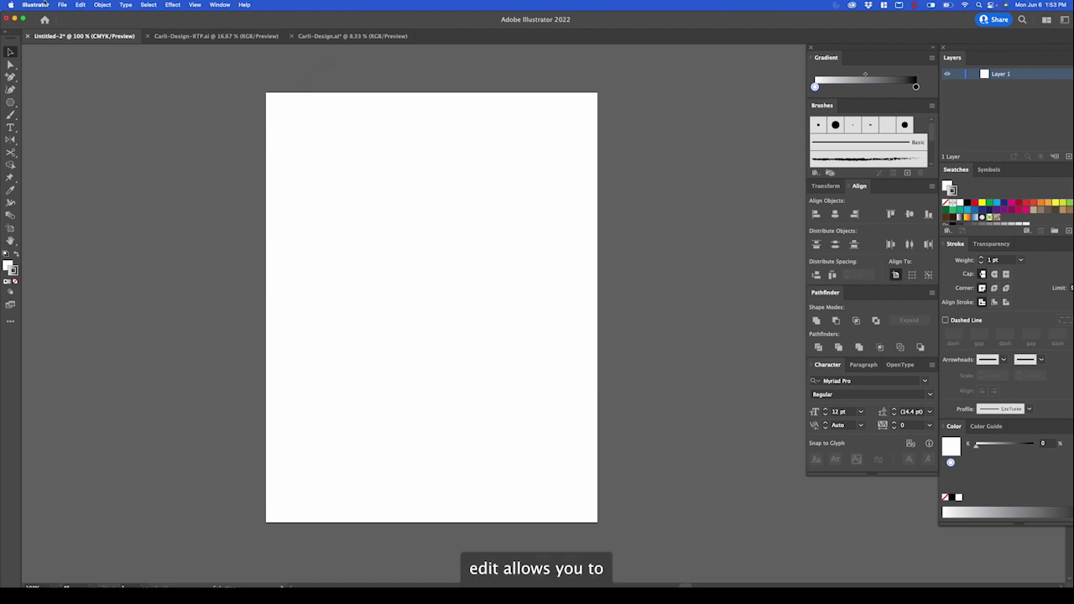
pyautogui.click(79, 5)
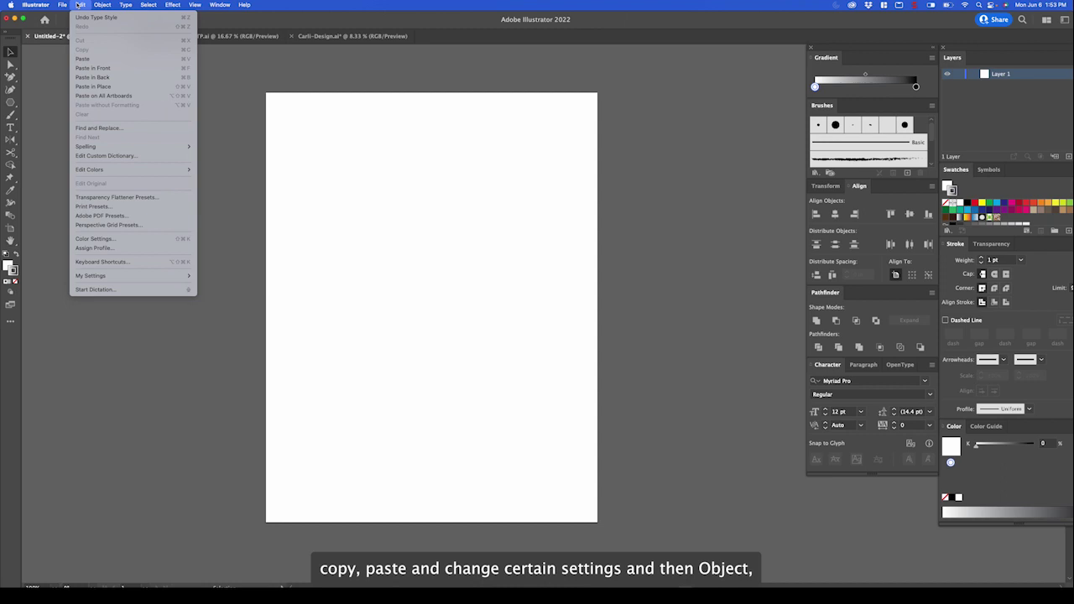
pyautogui.moveTo(102, 5)
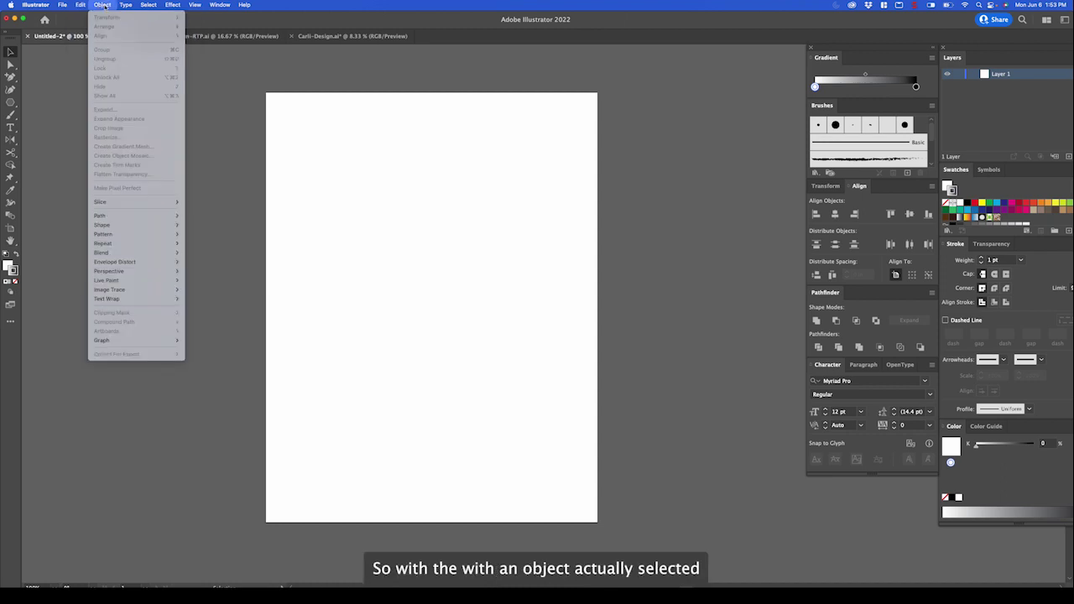
pyautogui.click(41, 80)
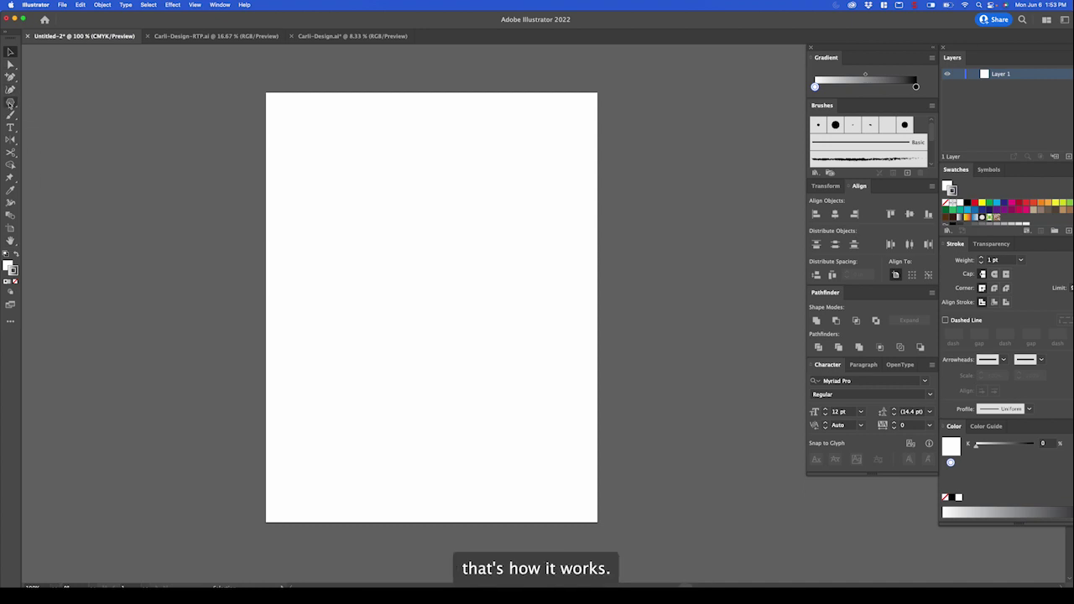
# Step: Draw a test polygon on the upper left of the artboard with the Polygon tool
pyautogui.click(10, 103)
pyautogui.moveTo(315, 138); pyautogui.dragTo(390, 232)
pyautogui.press('v')
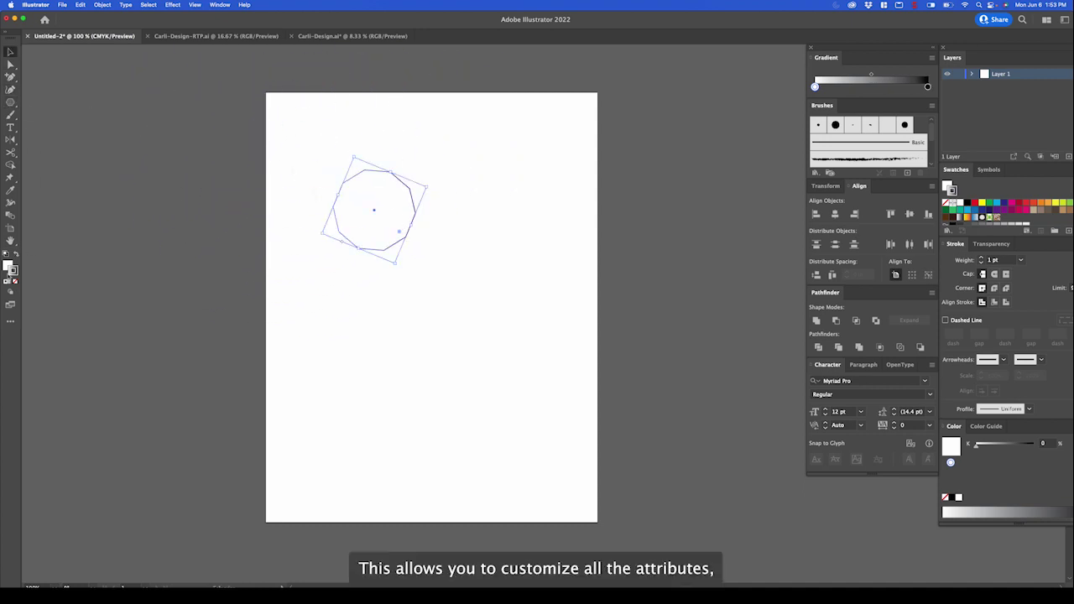
pyautogui.click(14, 270)
# Step: Browse the Object menu, reselect and delete the polygon, then view the Type menu
pyautogui.click(101, 4)
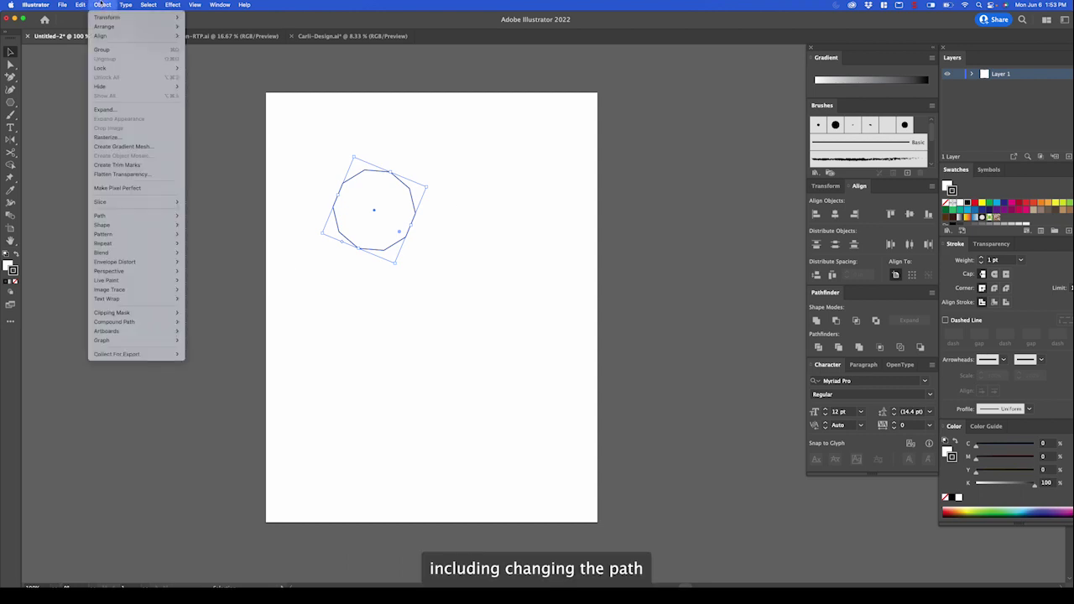
pyautogui.moveTo(126, 5)
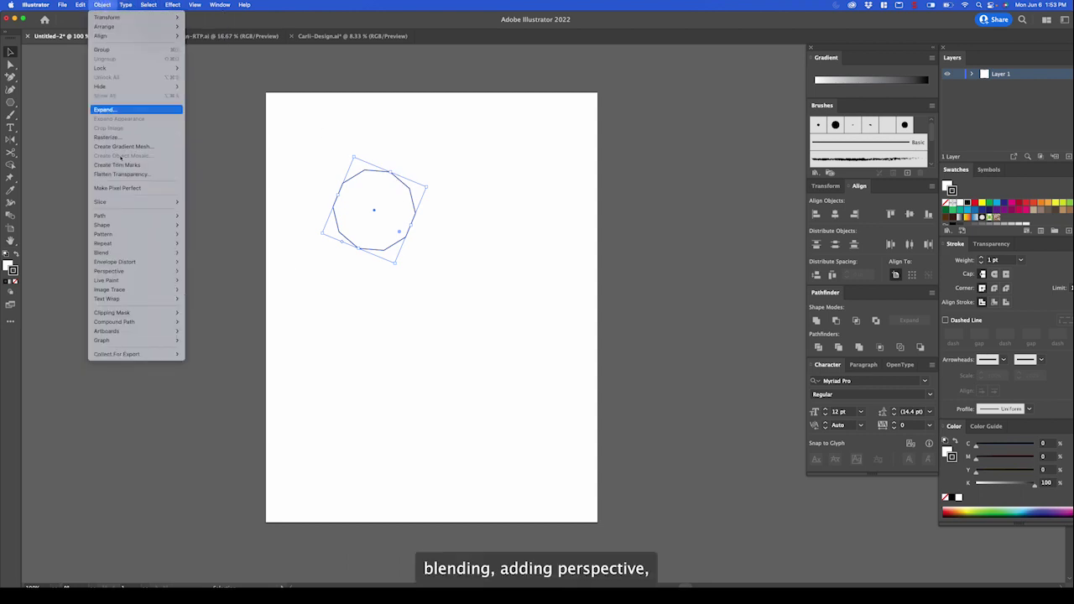
pyautogui.moveTo(156, 270)
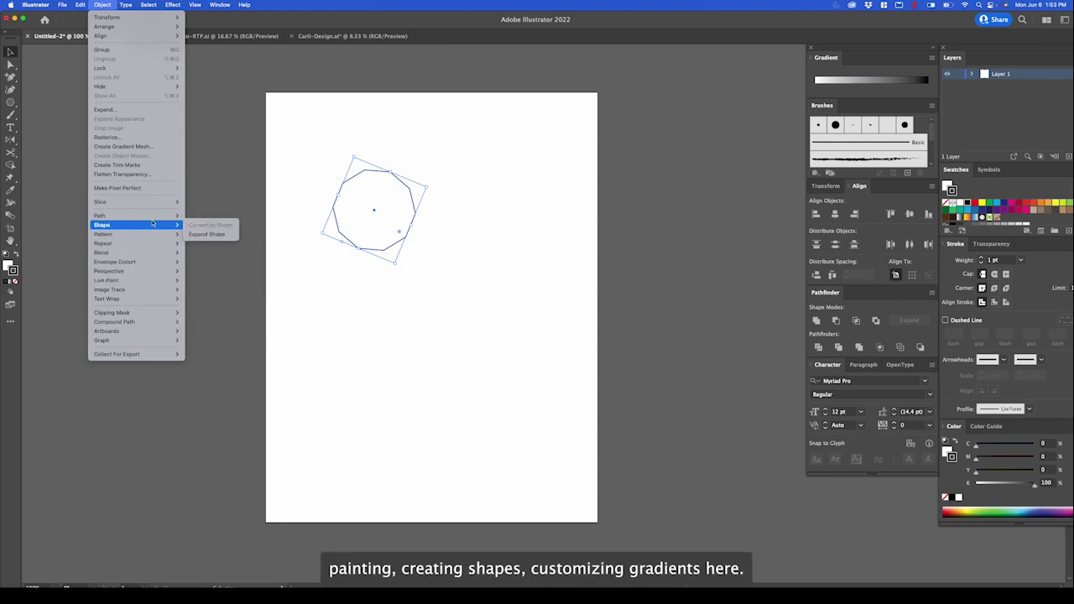
pyautogui.click(477, 143)
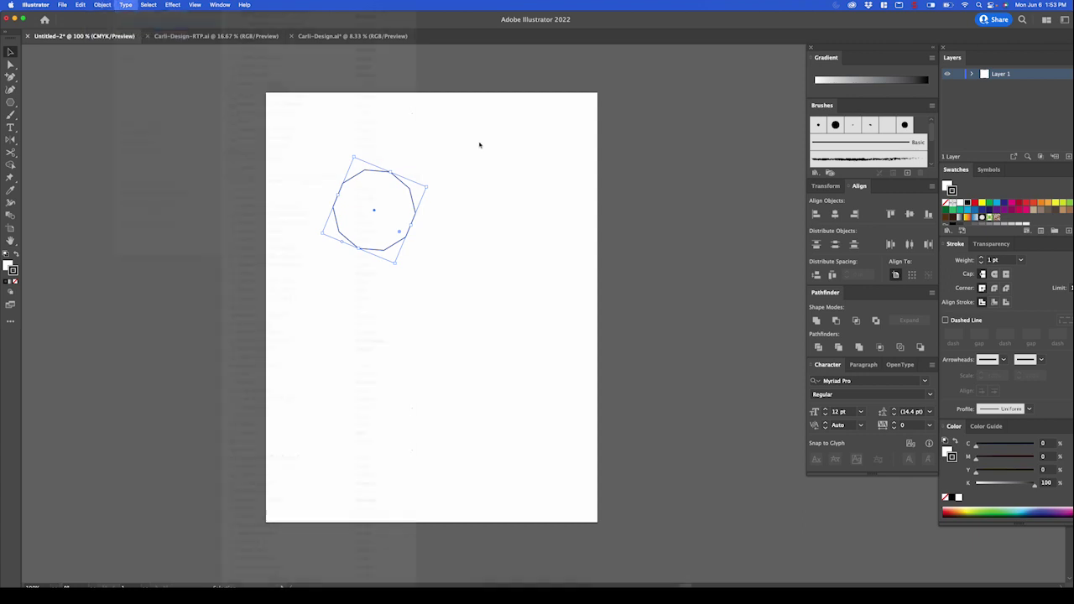
pyautogui.click(470, 173)
pyautogui.moveTo(434, 148); pyautogui.dragTo(282, 234)
pyautogui.press('Delete')
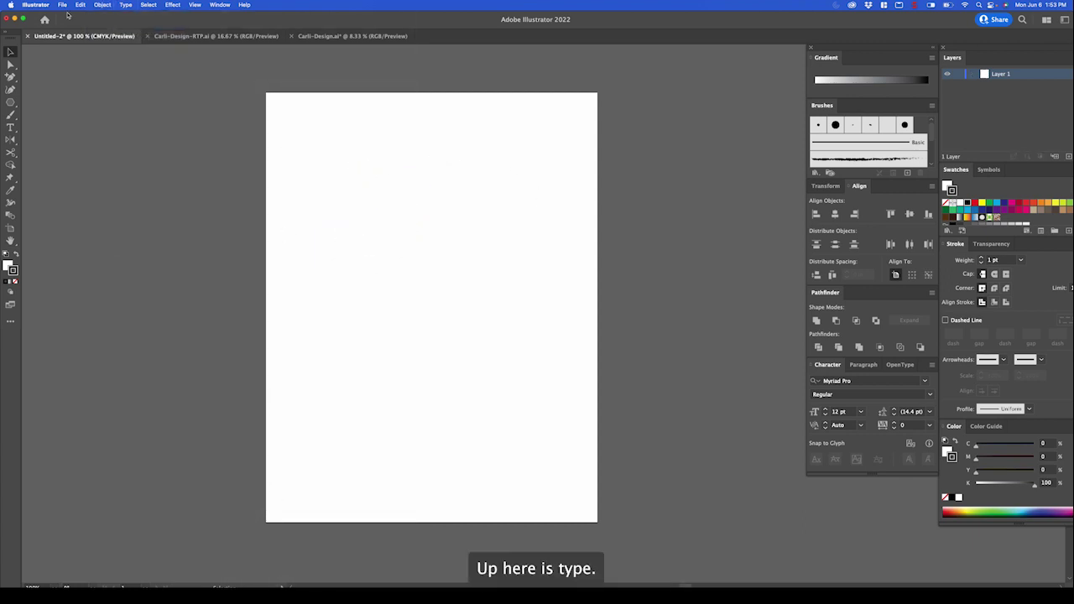
pyautogui.click(126, 5)
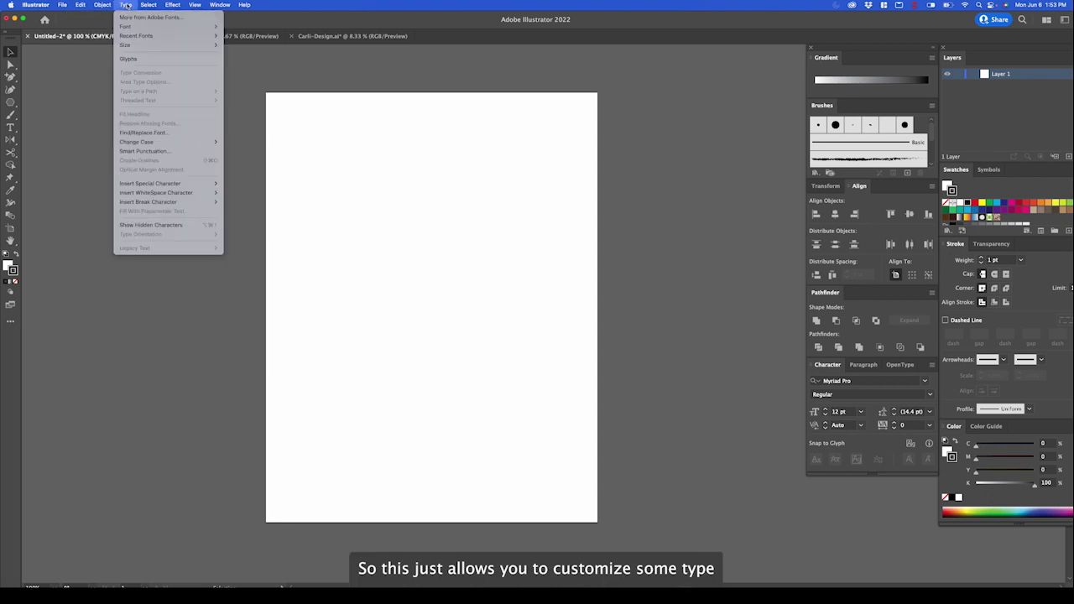
pyautogui.moveTo(156, 143)
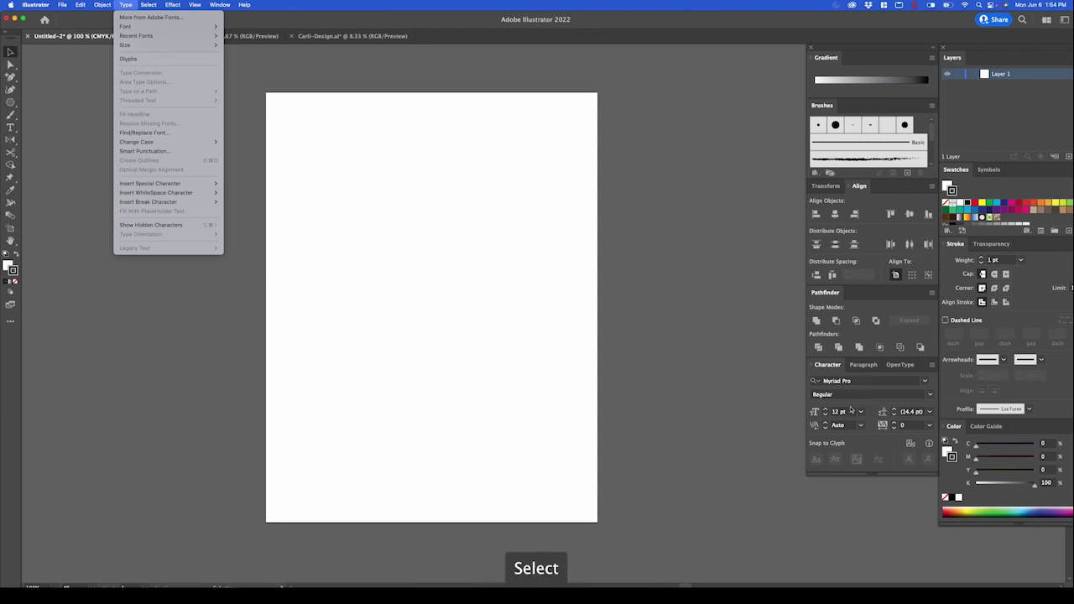
# Step: Browse the Select menu and draw a rectangle on the upper right of the artboard
pyautogui.click(458, 110)
pyautogui.click(151, 6)
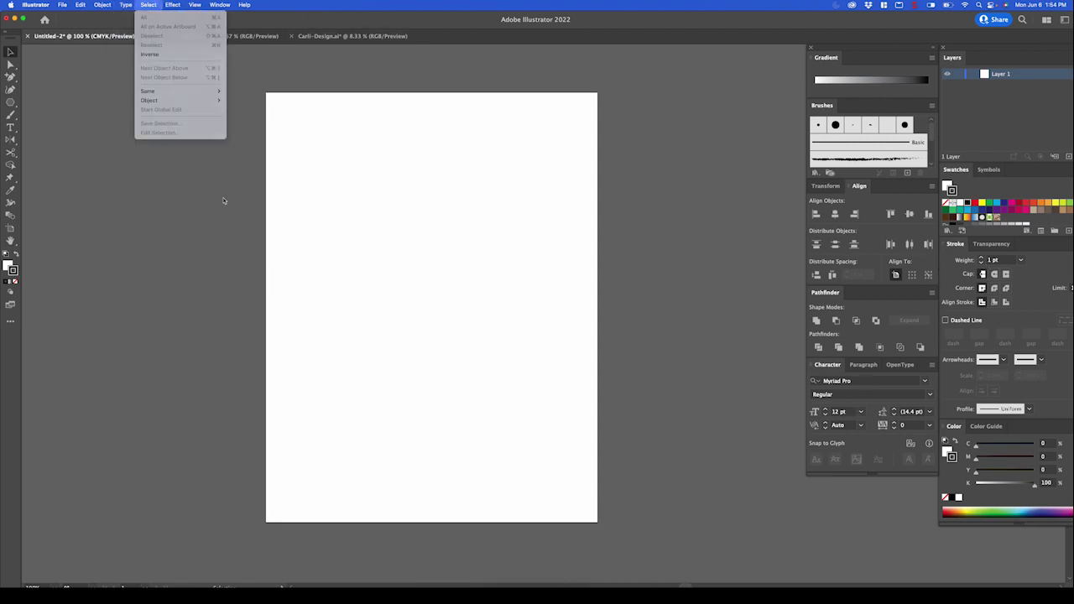
pyautogui.click(215, 192)
pyautogui.moveTo(10, 102); pyautogui.dragTo(50, 101)
pyautogui.moveTo(426, 168); pyautogui.dragTo(535, 292)
# Step: Turn on View > Show Grid and undo the rectangle
pyautogui.click(151, 5)
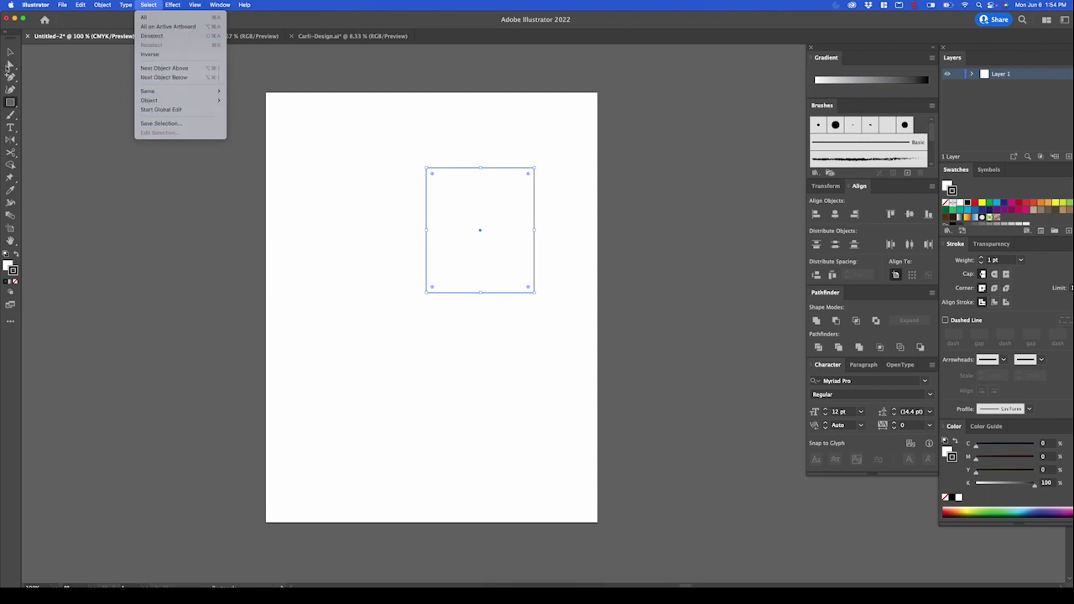
pyautogui.click(209, 22)
pyautogui.click(202, 5)
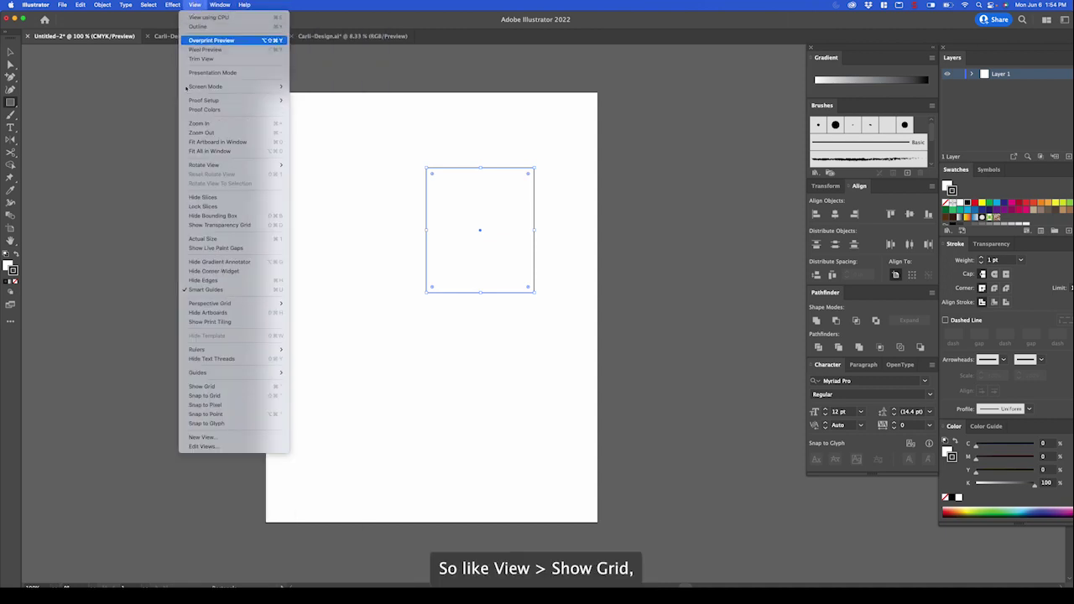
pyautogui.click(225, 387)
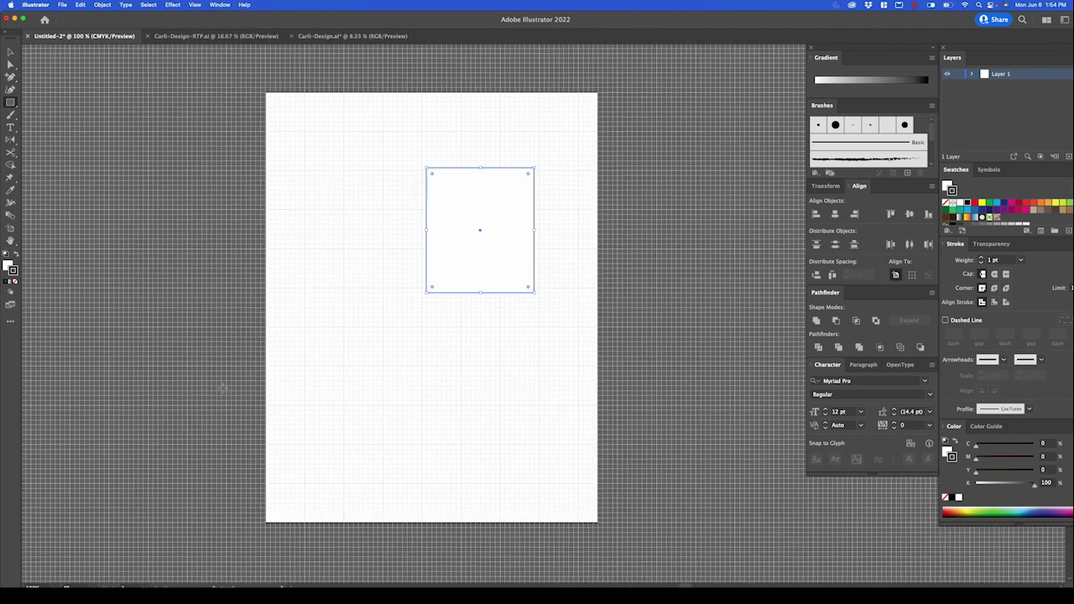
pyautogui.press('super+z')
# Step: Hide the grid again with View > Hide Grid
pyautogui.click(194, 5)
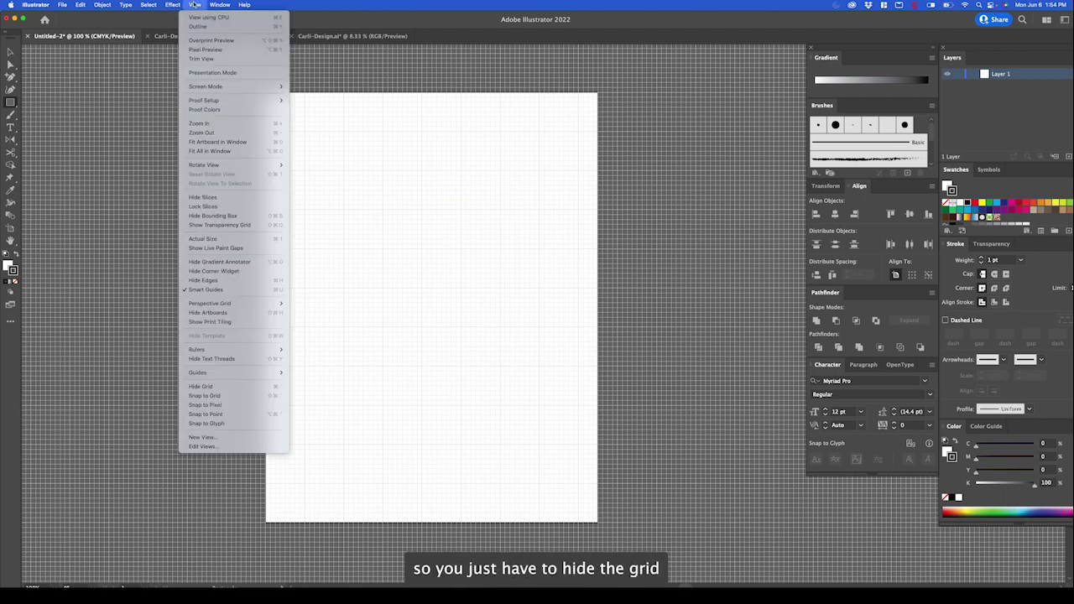
pyautogui.click(210, 387)
pyautogui.click(220, 5)
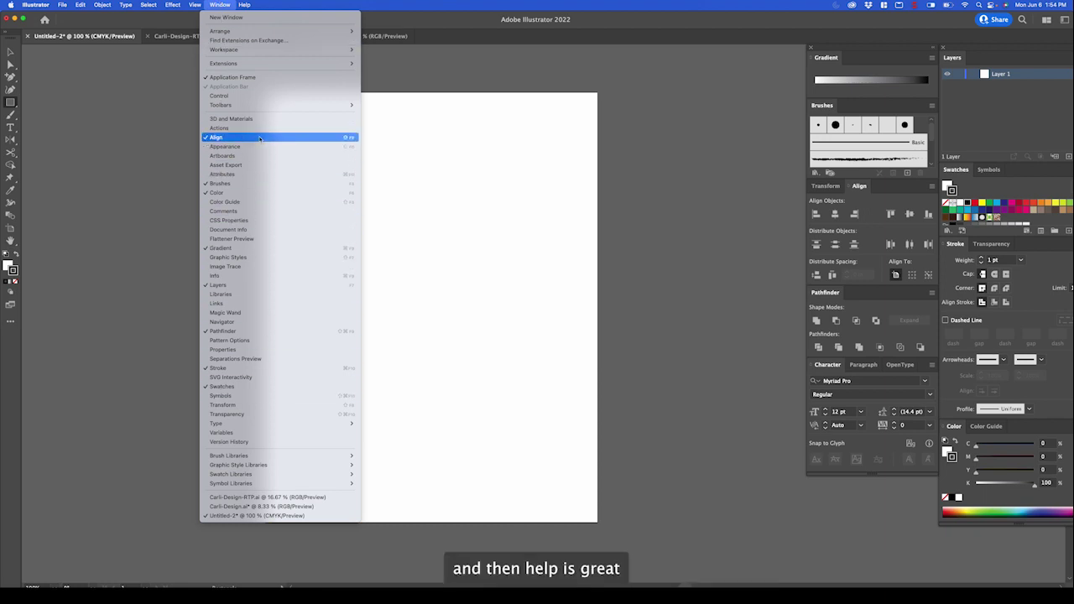
# Step: Search Help for 'mask' and dismiss the results
pyautogui.moveTo(244, 5)
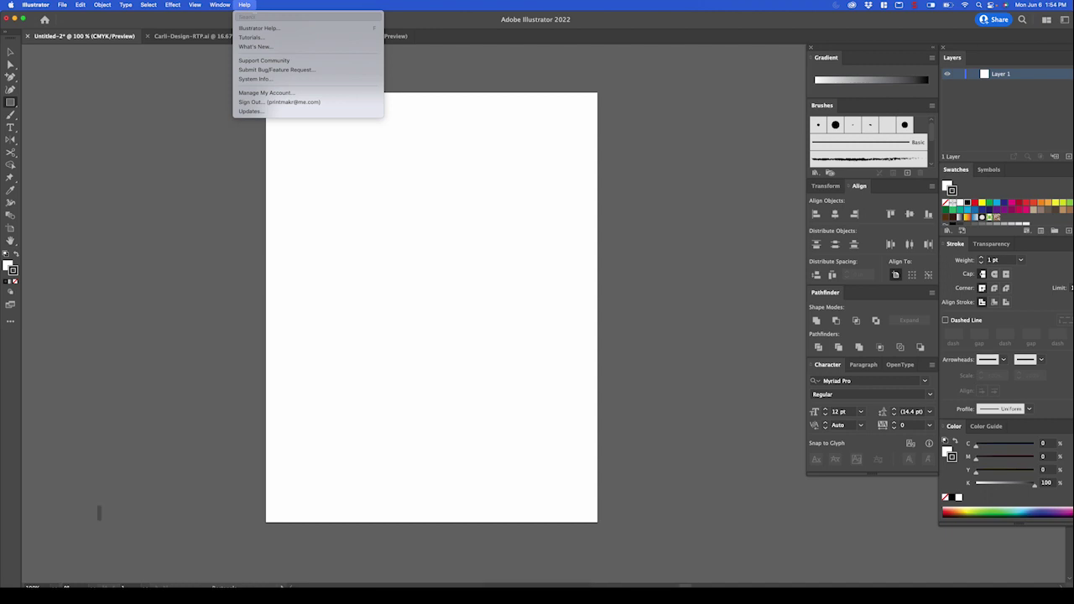
pyautogui.write('mask')
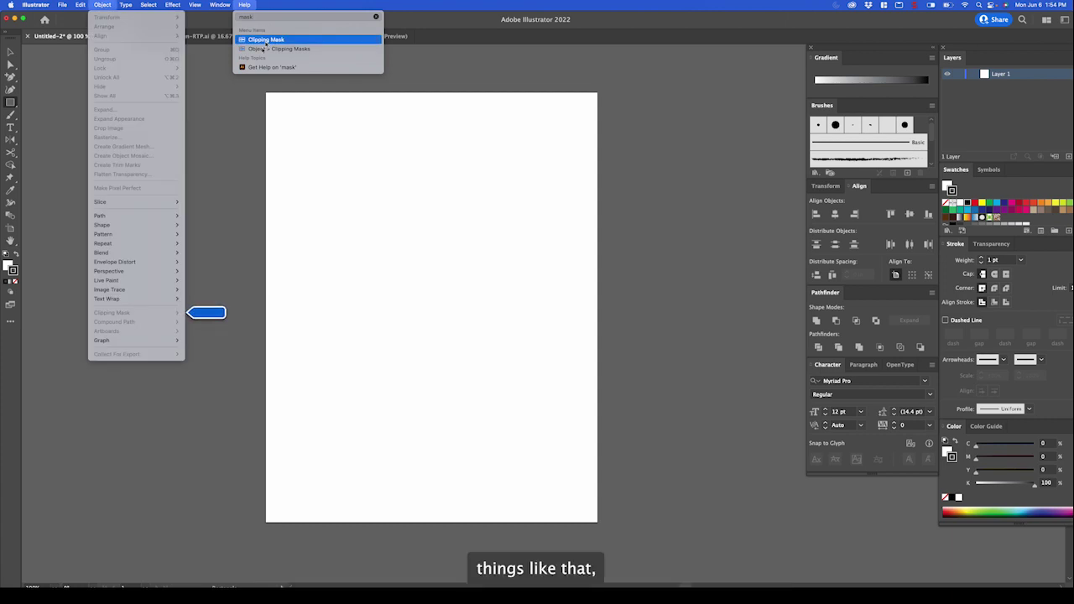
pyautogui.press('Escape')
# Step: Add 'Yay!' text and scale it up near the top of the artboard
pyautogui.press('super+z')
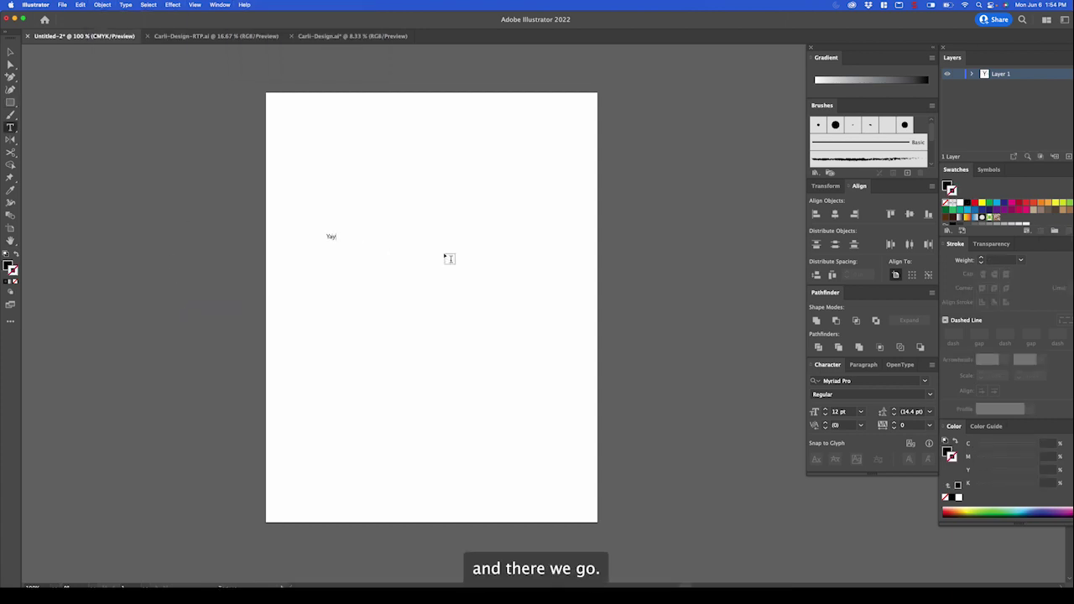
pyautogui.click(10, 51)
pyautogui.moveTo(340, 243); pyautogui.dragTo(467, 253)
pyautogui.click(556, 276)
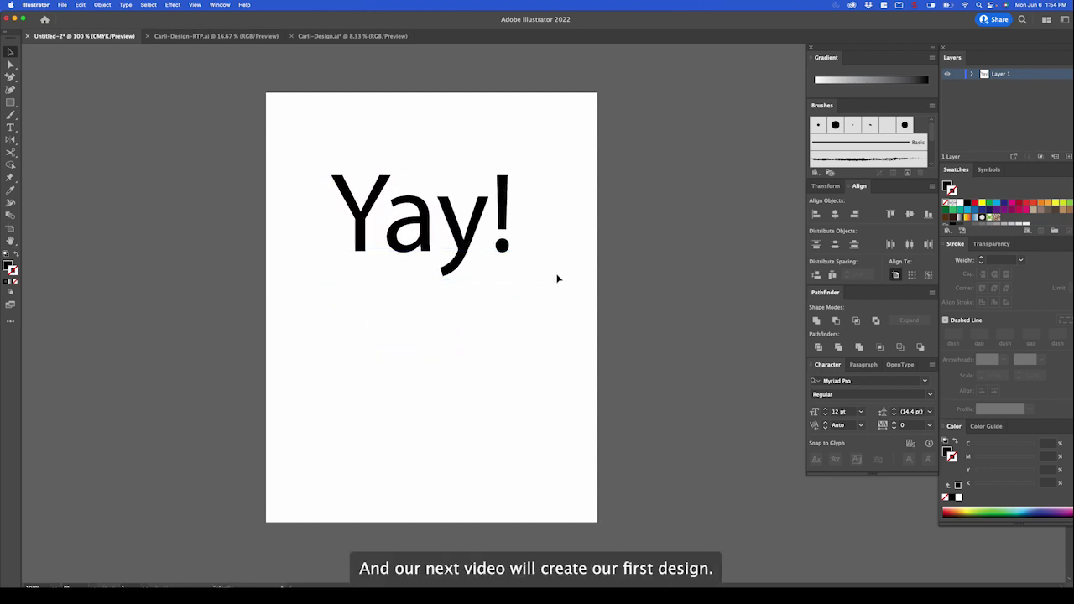